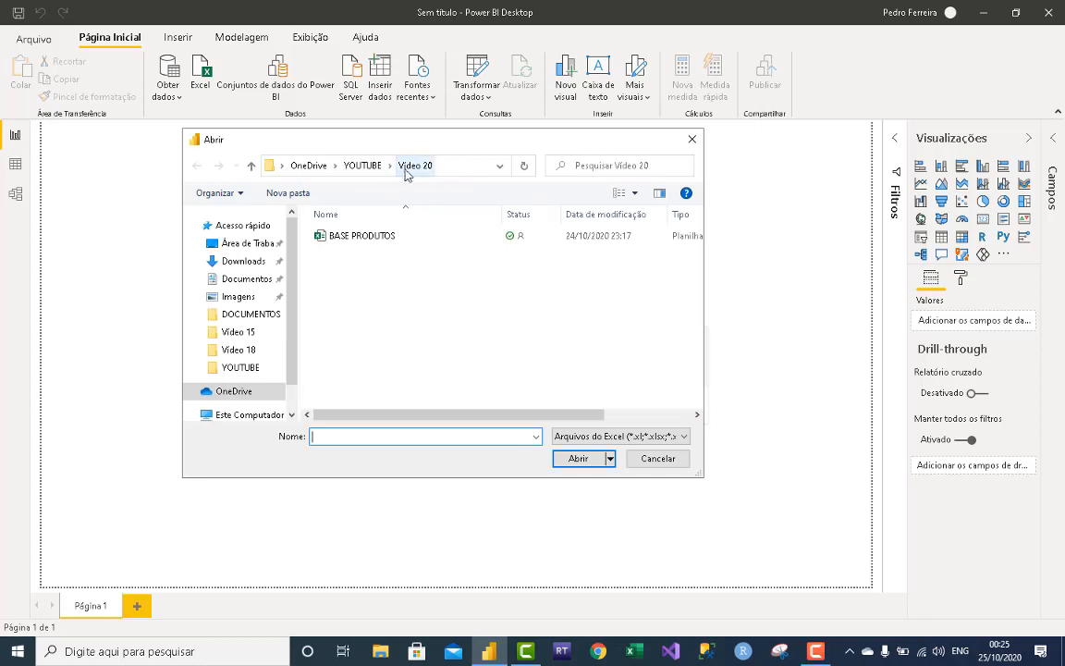
# Load the PRODUTOS sheet from the BASE PRODUTOS workbook into the model.
pyautogui.click(366, 239)
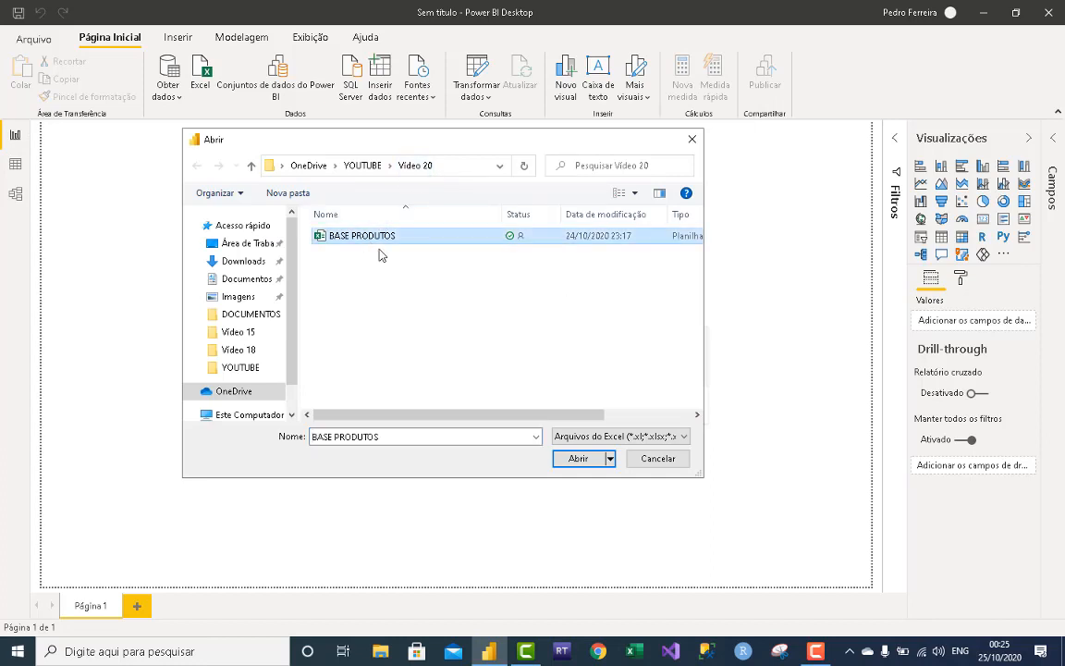
pyautogui.click(577, 459)
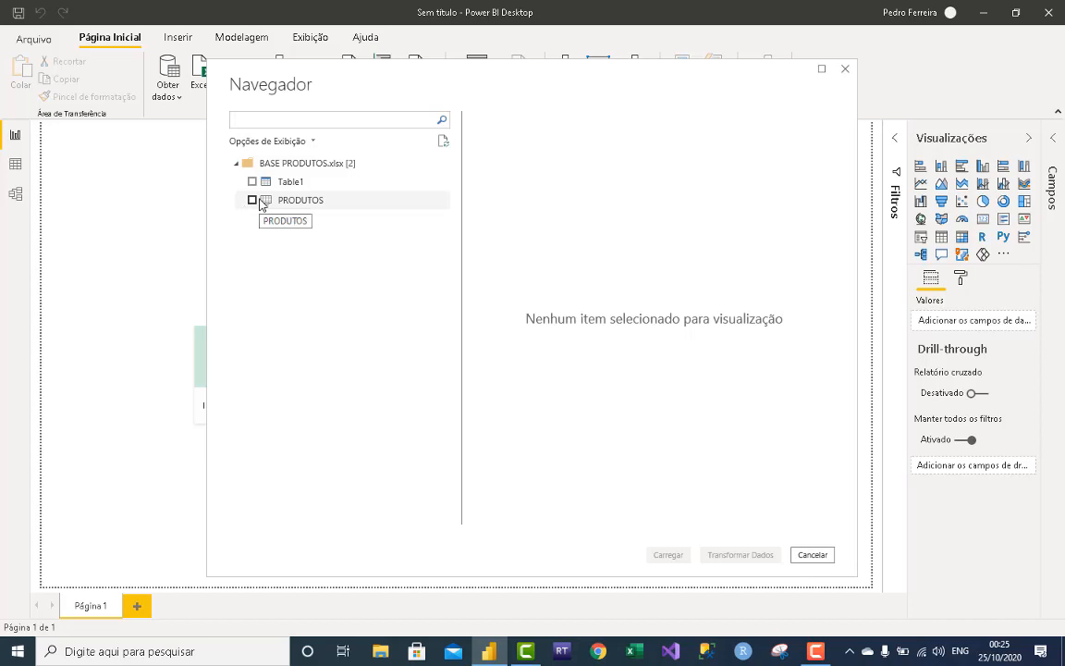
pyautogui.click(252, 200)
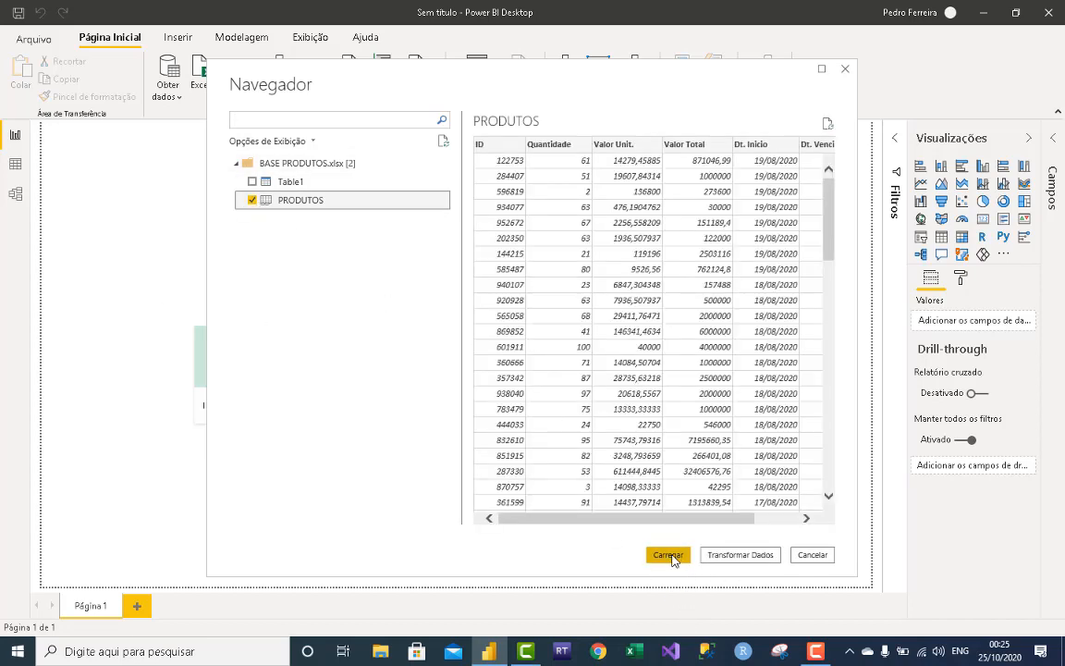
pyautogui.click(670, 556)
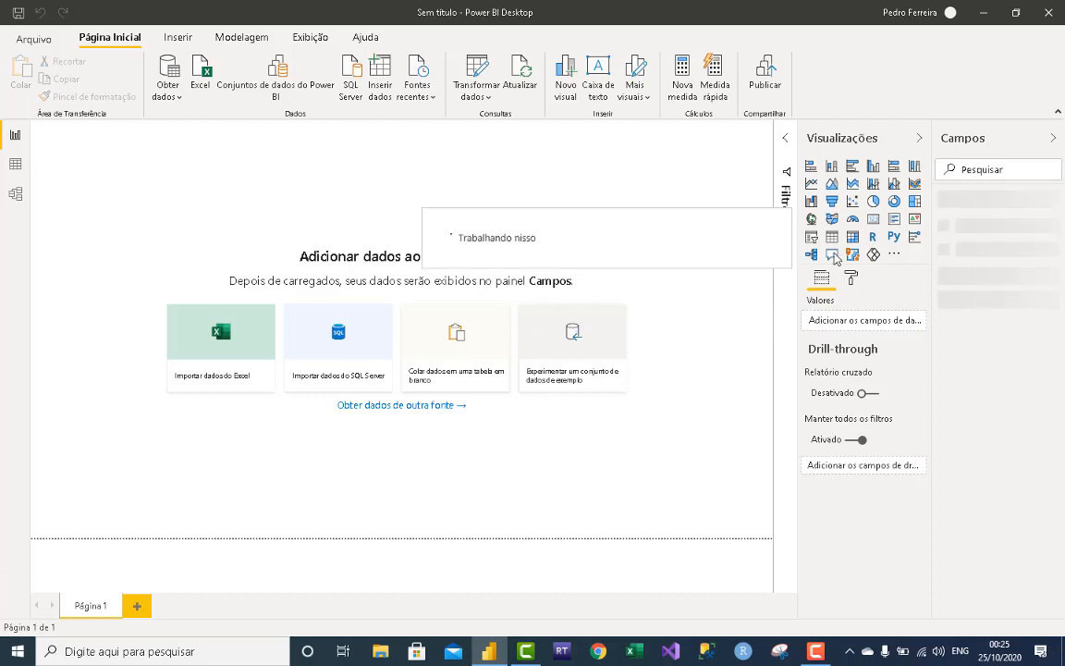
# Collapse the visualizations pane, show the PRODUTOS table data with the Dt. Inicio column selected, and widen the fields pane.
pyautogui.click(920, 138)
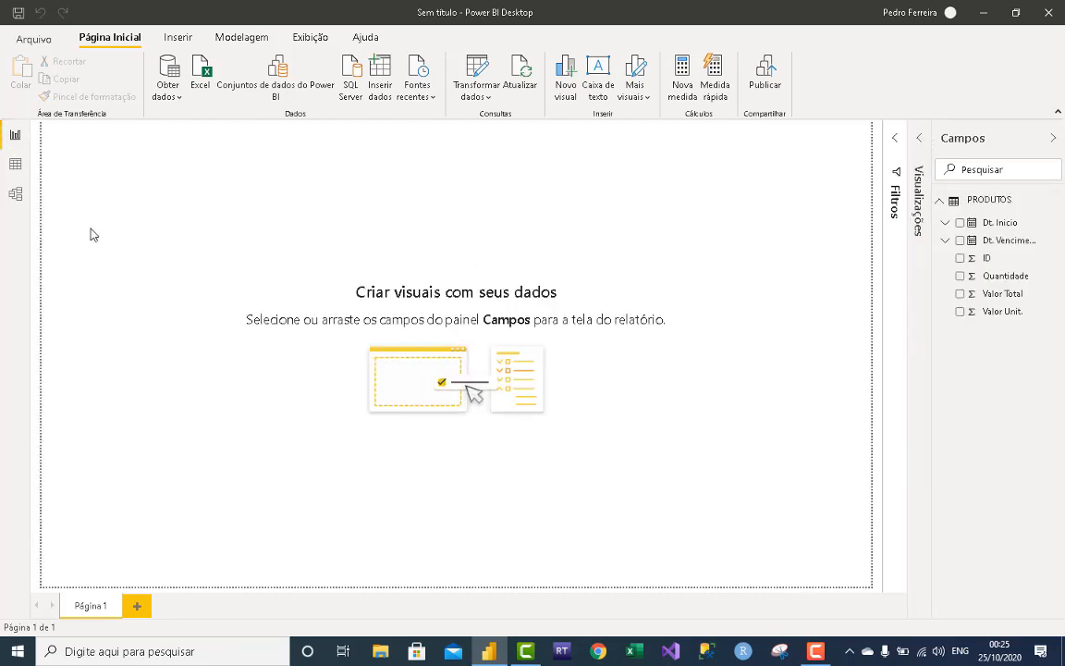
pyautogui.click(15, 163)
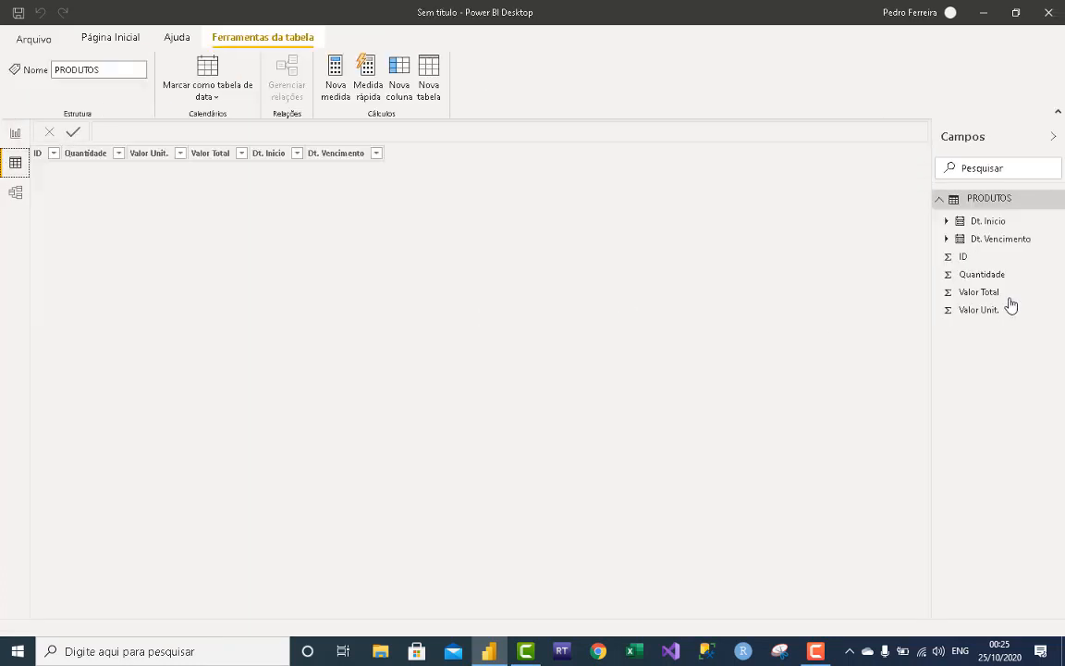
pyautogui.click(1014, 201)
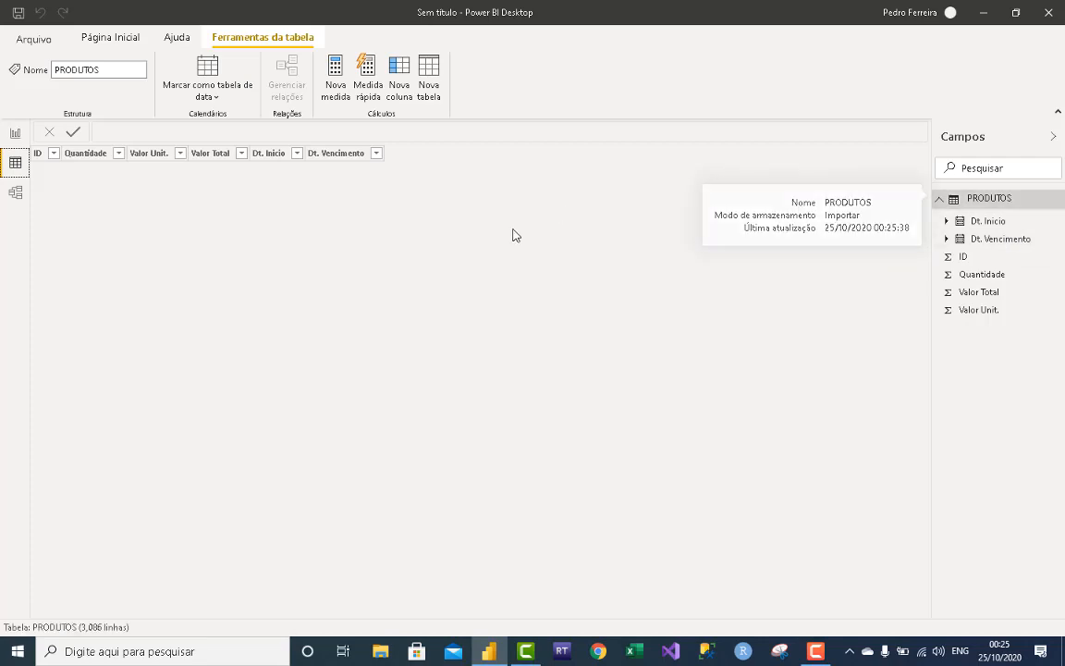
pyautogui.click(987, 218)
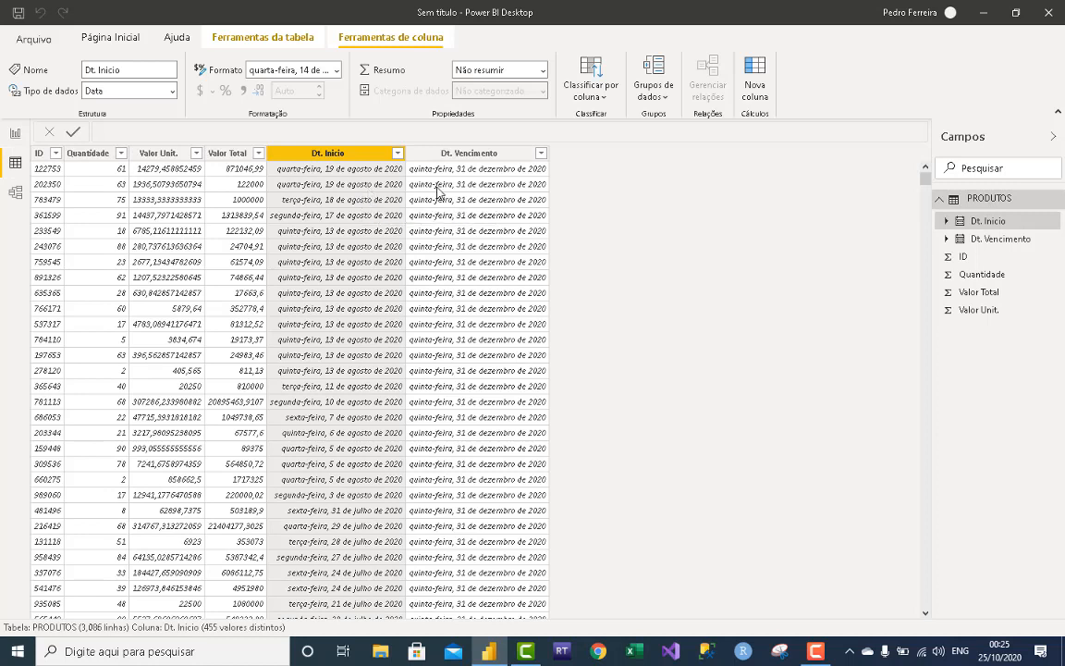
pyautogui.moveTo(932, 197); pyautogui.dragTo(844, 190)
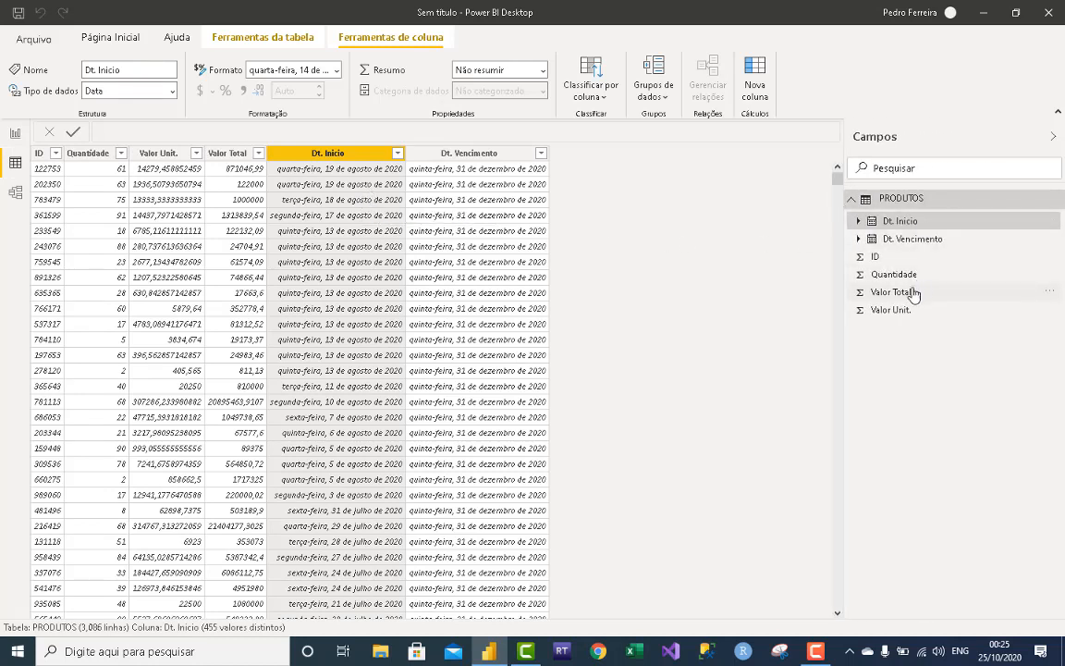
# Examine the levels of the date hierarchy under the Dt. Inicio field.
pyautogui.click(858, 221)
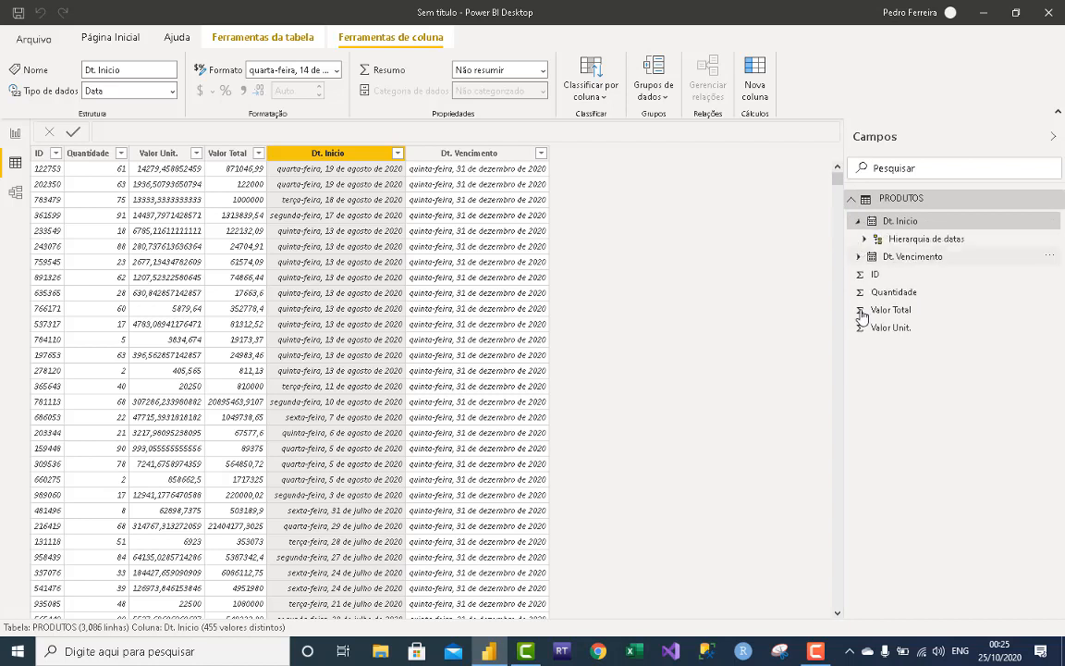
pyautogui.click(864, 239)
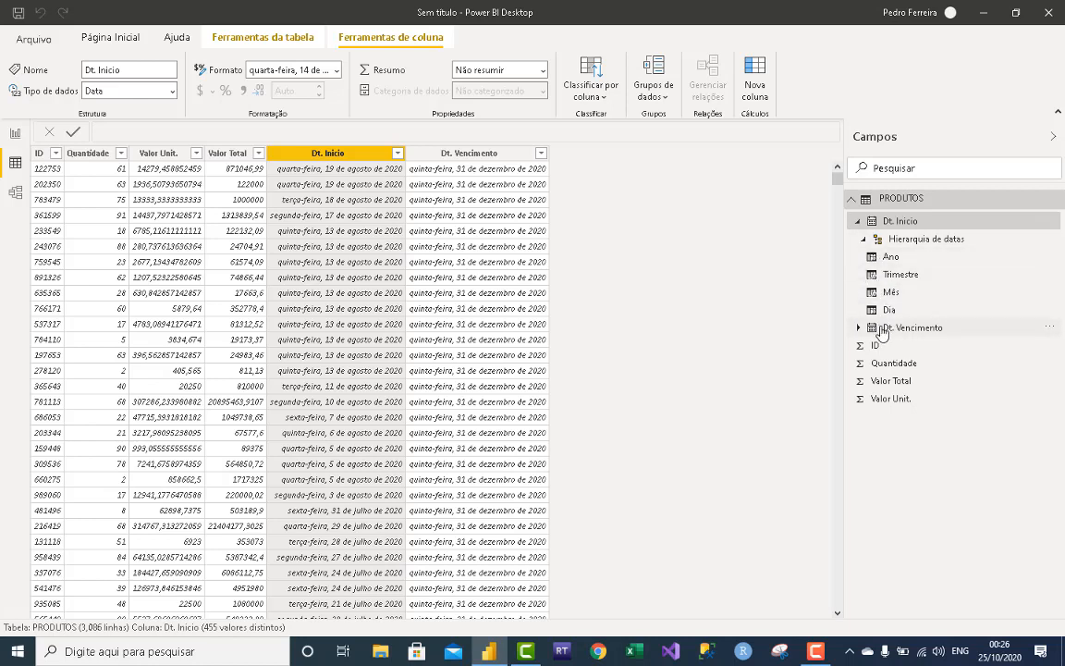
pyautogui.click(863, 238)
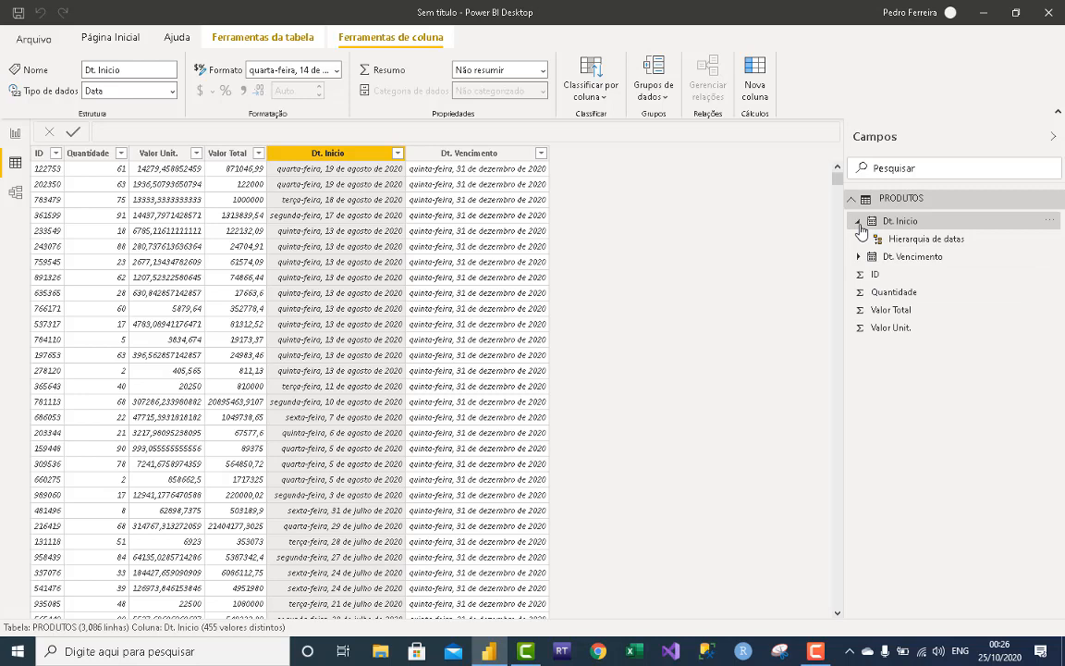
pyautogui.click(858, 221)
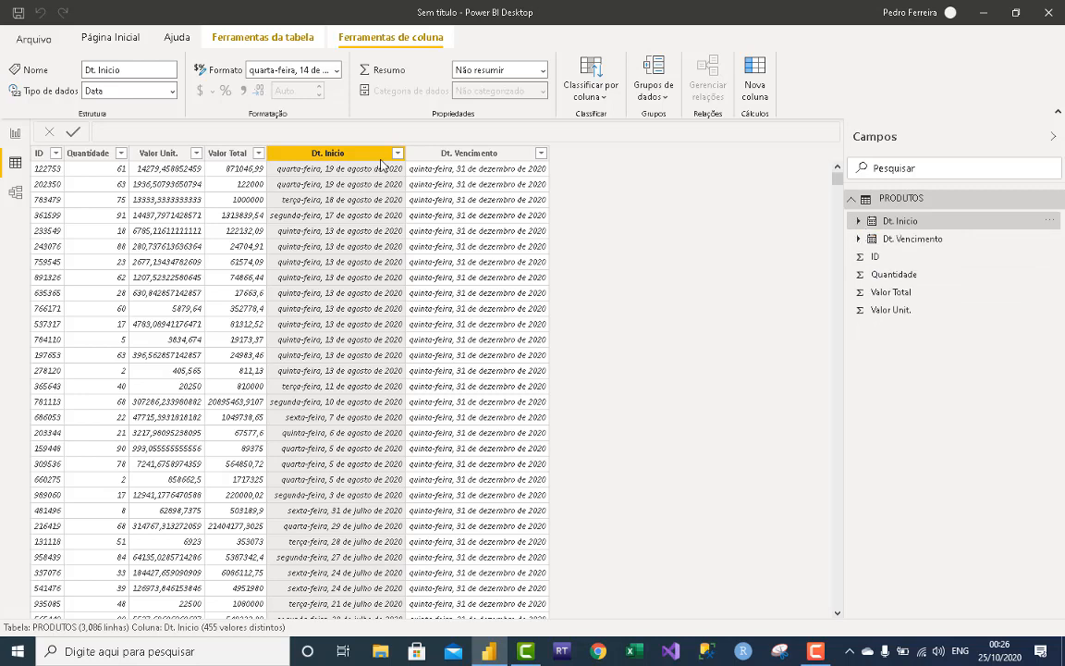
# Set the date format of the Dt. Inicio and Dt. Vencimento columns to *14/03/2001 (dd/mm/yyyy).
pyautogui.click(334, 70)
pyautogui.click(332, 458)
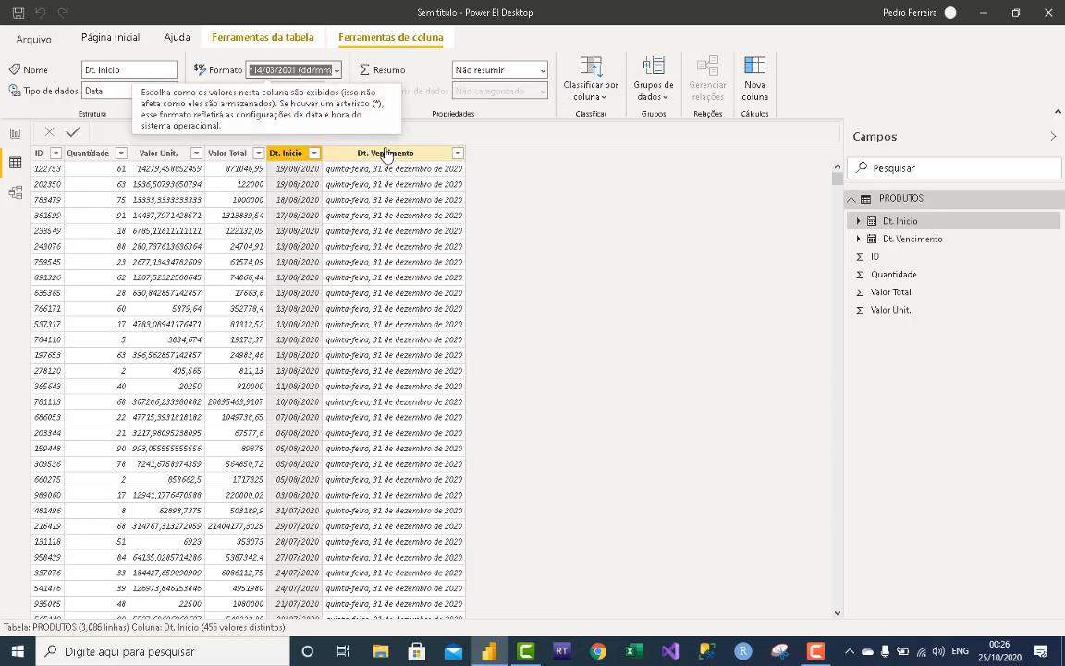
pyautogui.click(409, 154)
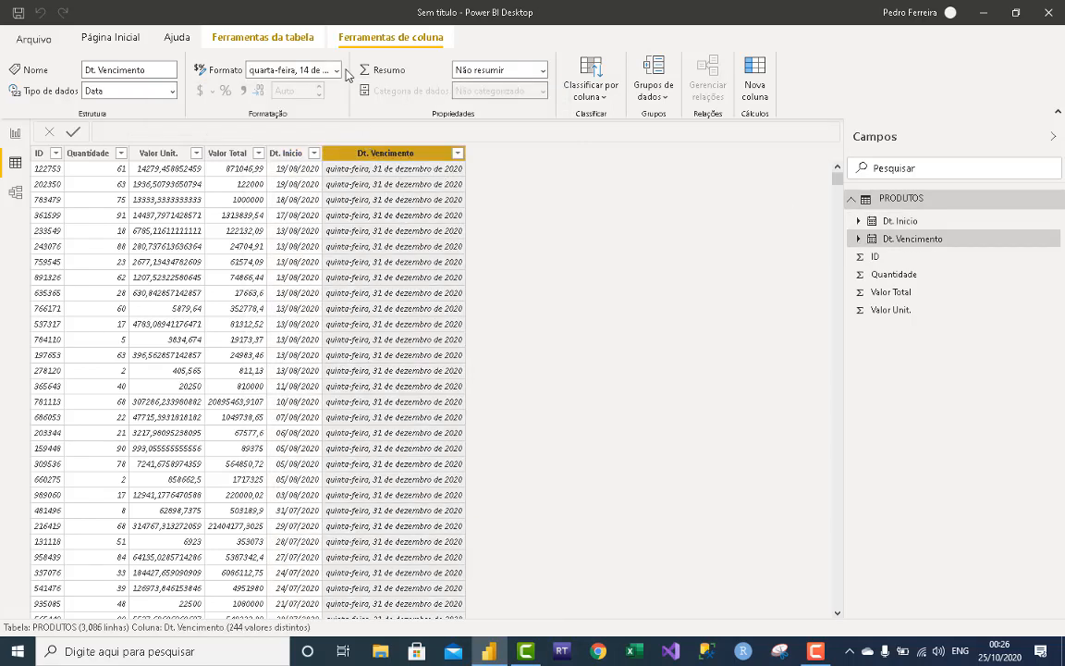
pyautogui.click(305, 66)
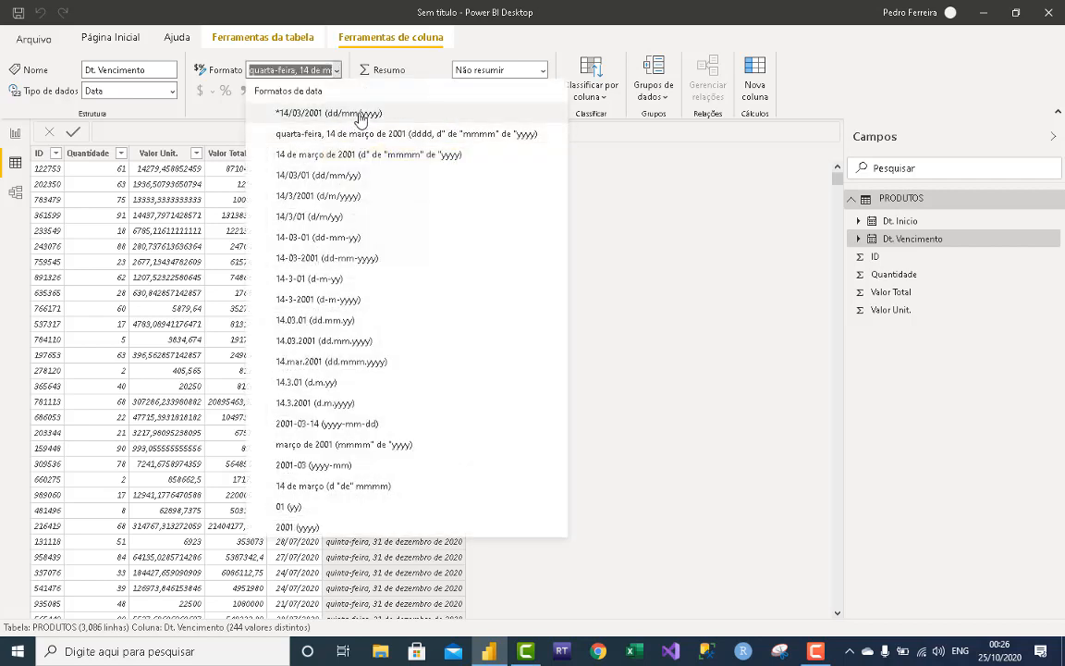
pyautogui.click(360, 115)
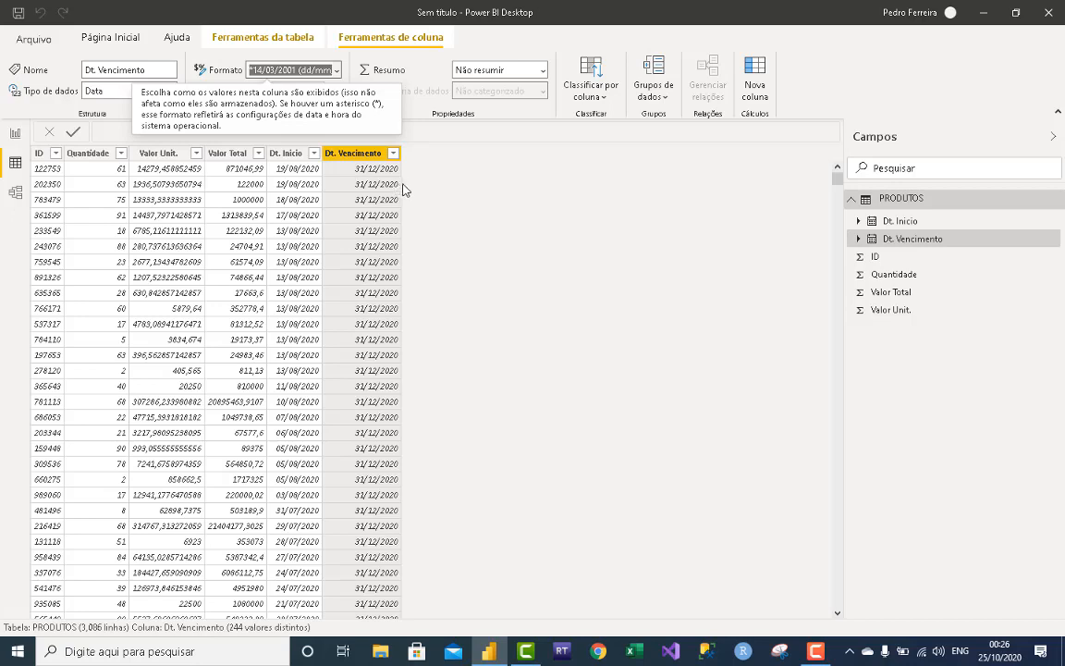
# Format the Valor Unit. column as currency with the symbol R$ Português (Brasil).
pyautogui.click(157, 153)
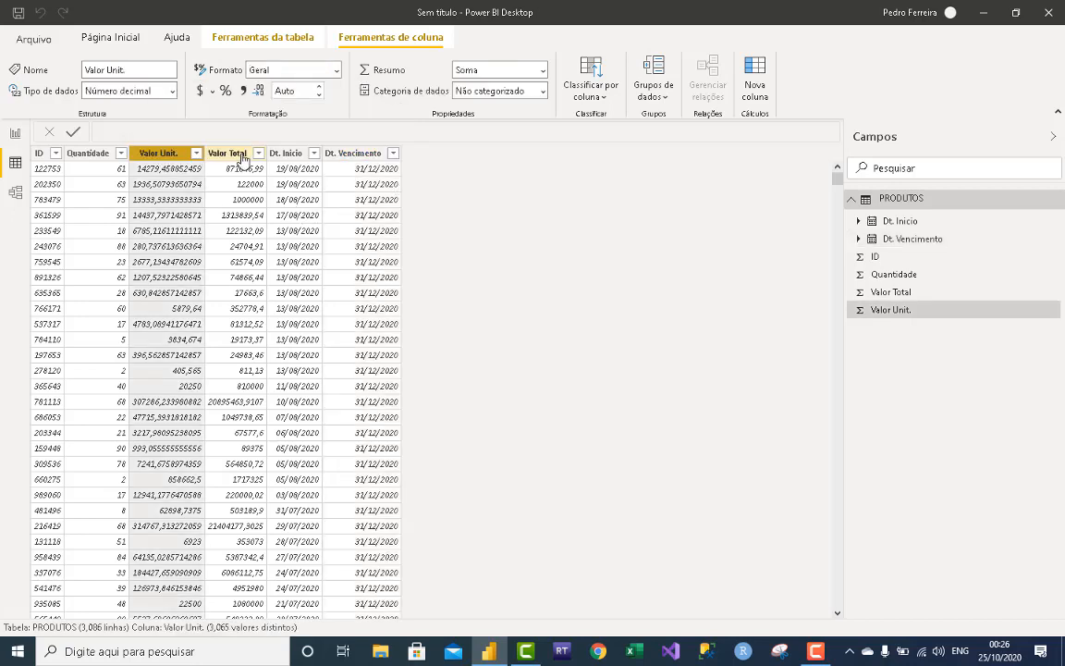
pyautogui.click(214, 91)
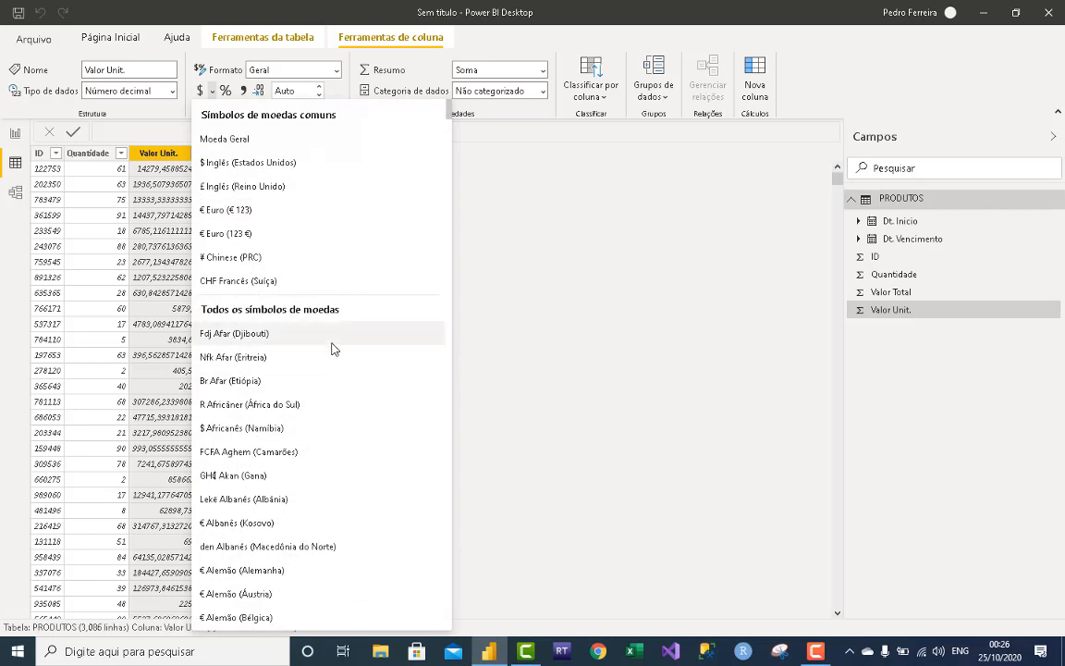
pyautogui.scroll(-20, 333, 349)
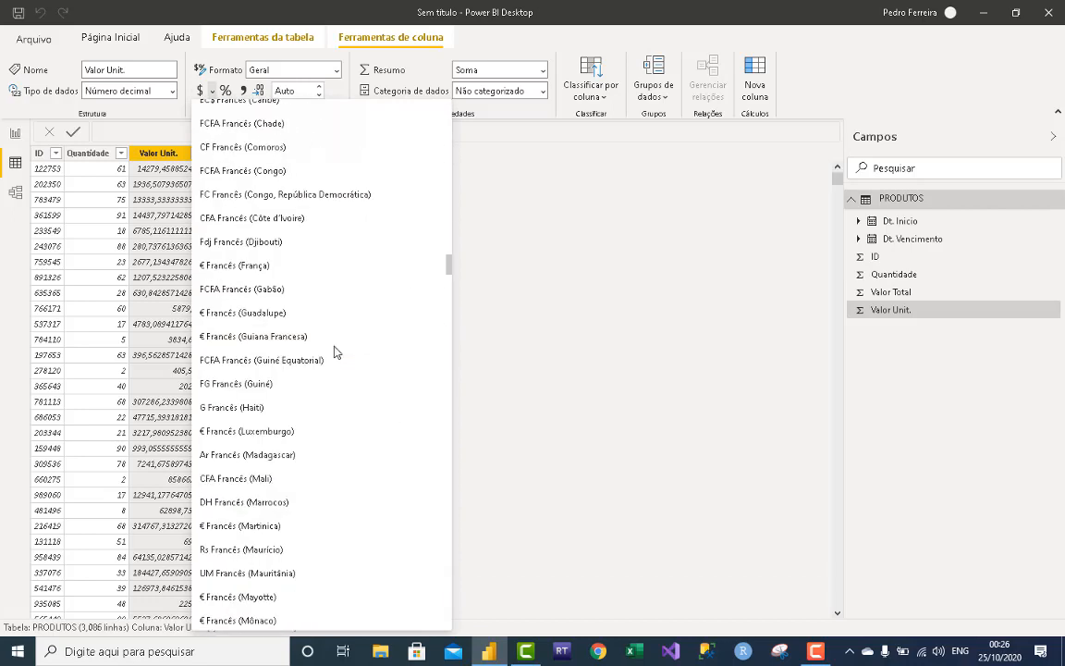
pyautogui.scroll(-20, 338, 354)
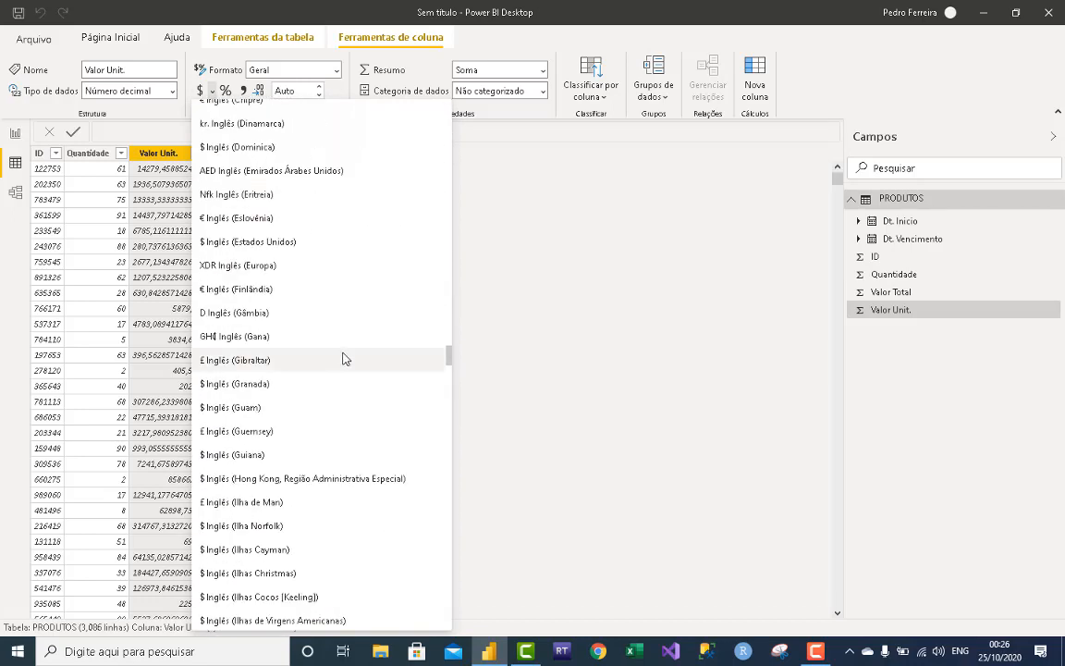
pyautogui.scroll(2, 344, 358)
pyautogui.scroll(-6, 319, 370)
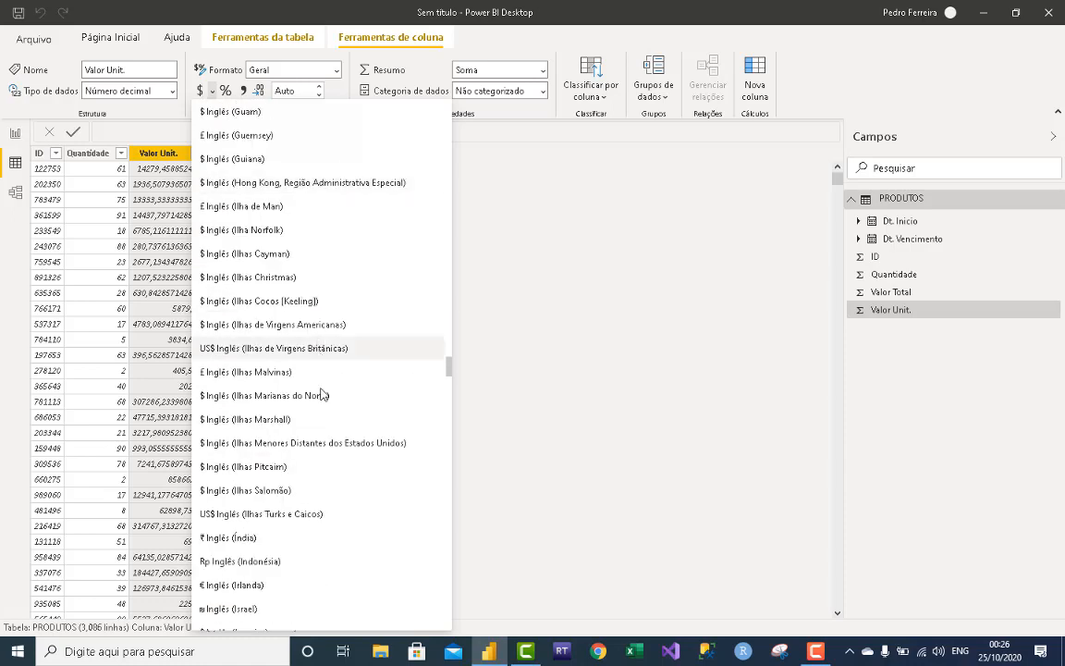
pyautogui.scroll(-8, 320, 397)
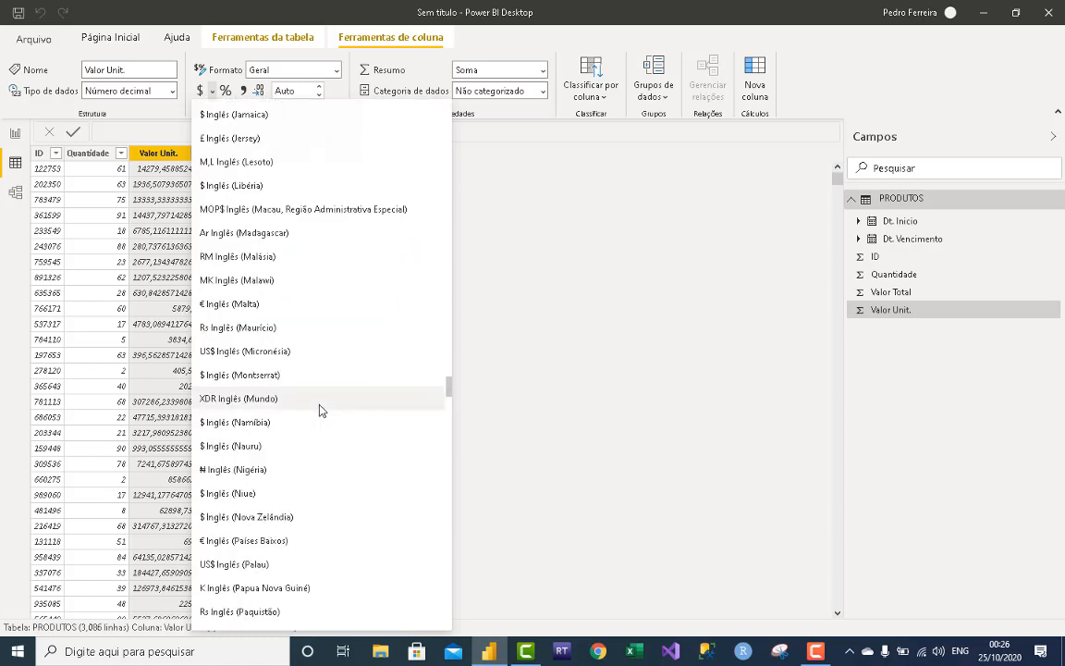
pyautogui.scroll(-9, 320, 410)
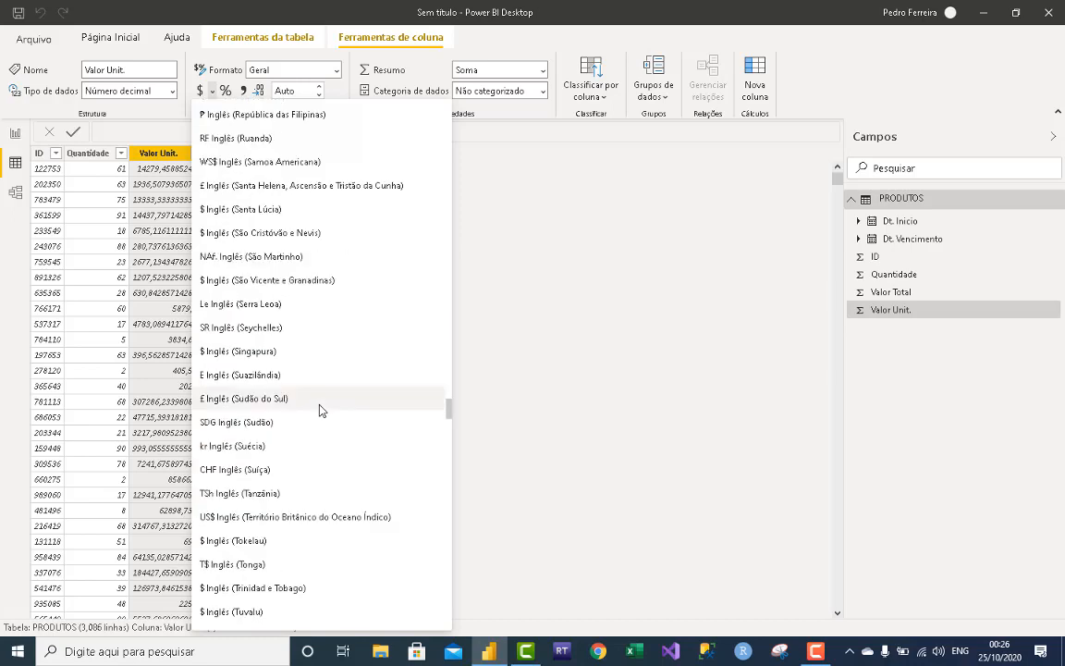
pyautogui.scroll(-13, 321, 410)
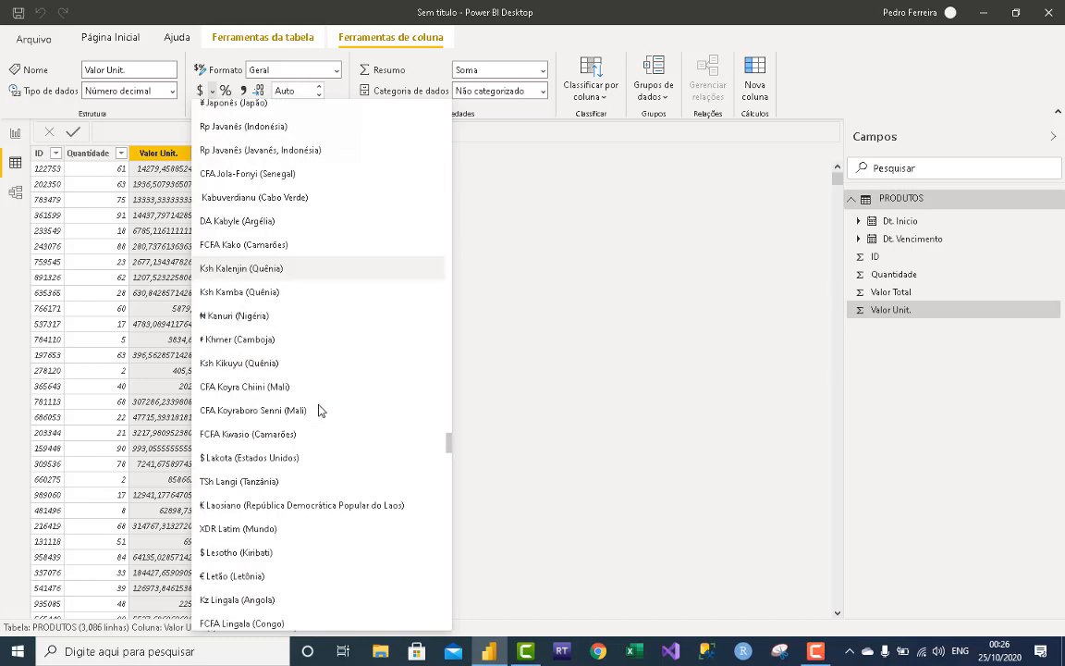
pyautogui.scroll(-10, 321, 410)
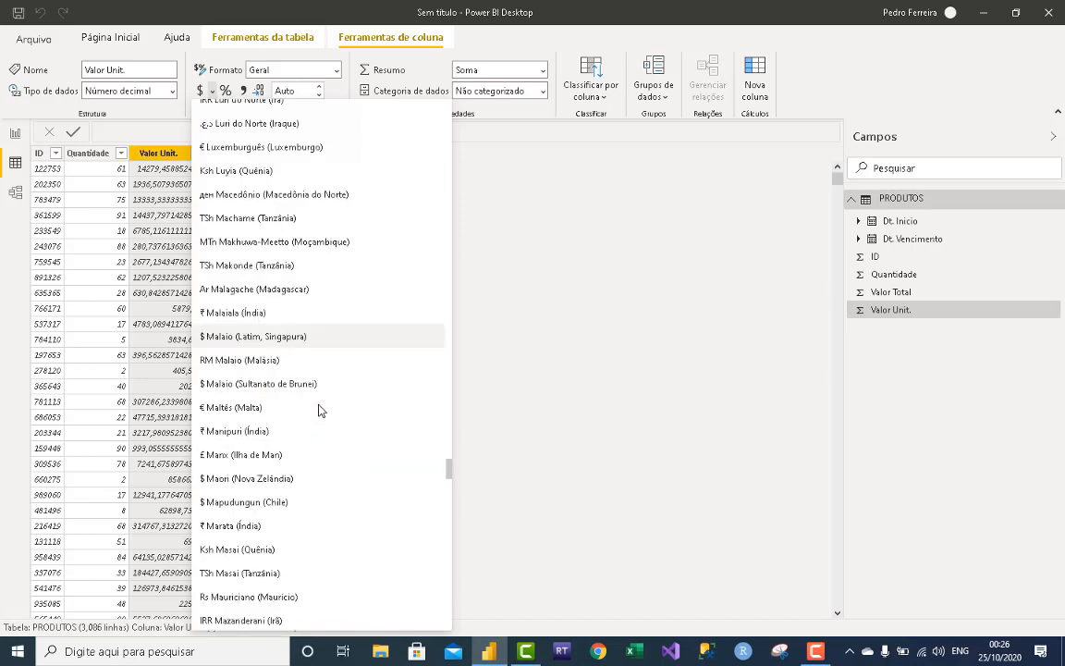
pyautogui.scroll(-10, 321, 410)
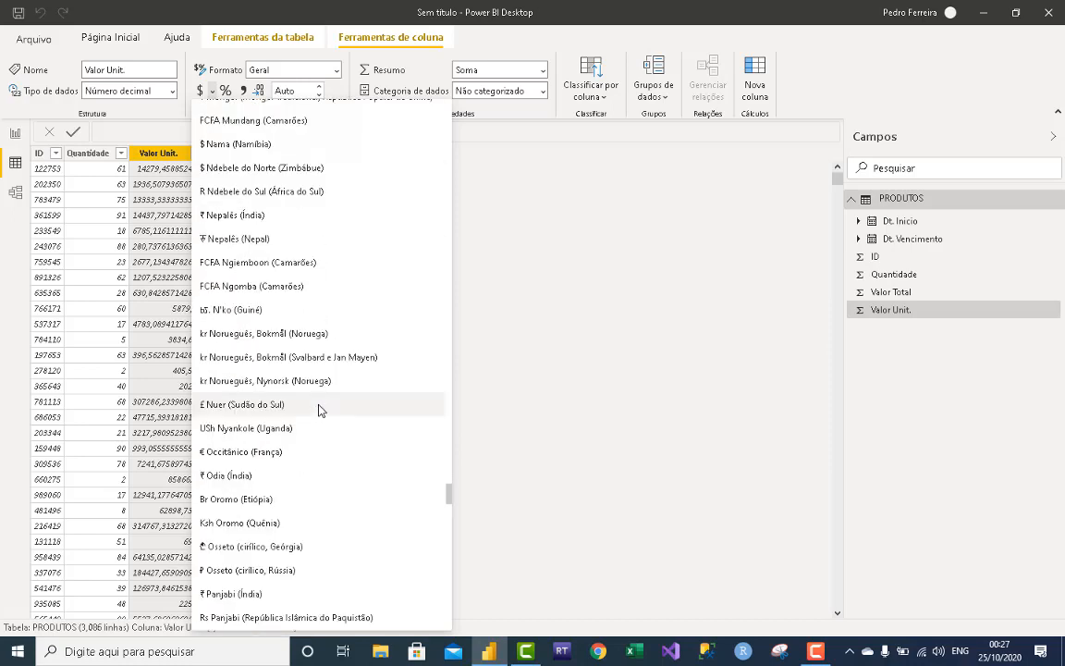
pyautogui.scroll(-4, 321, 416)
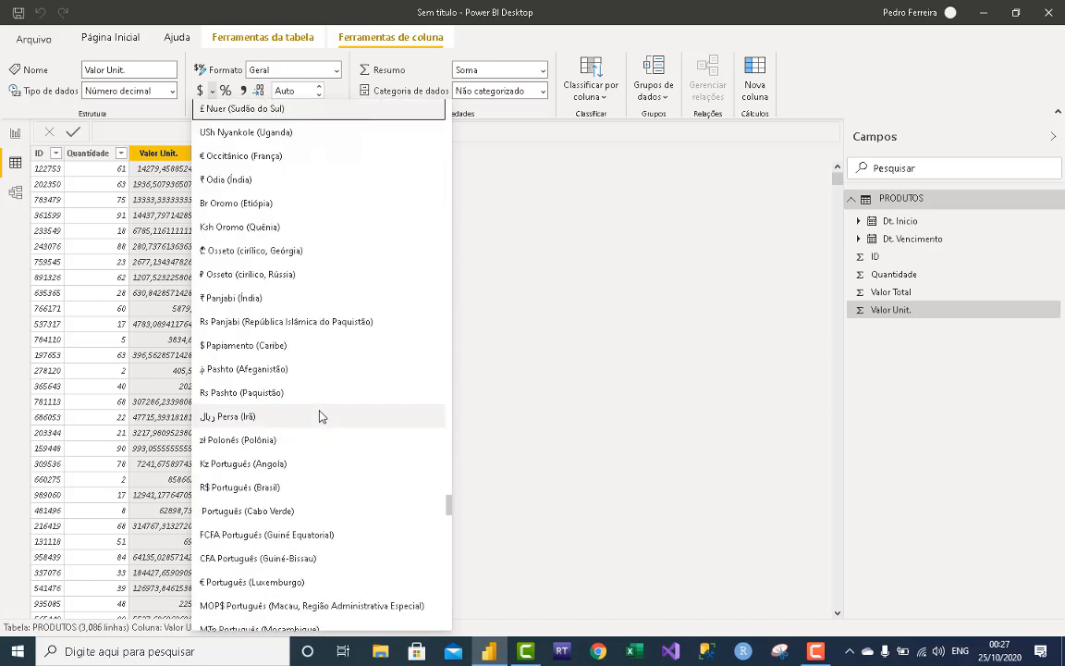
pyautogui.click(258, 490)
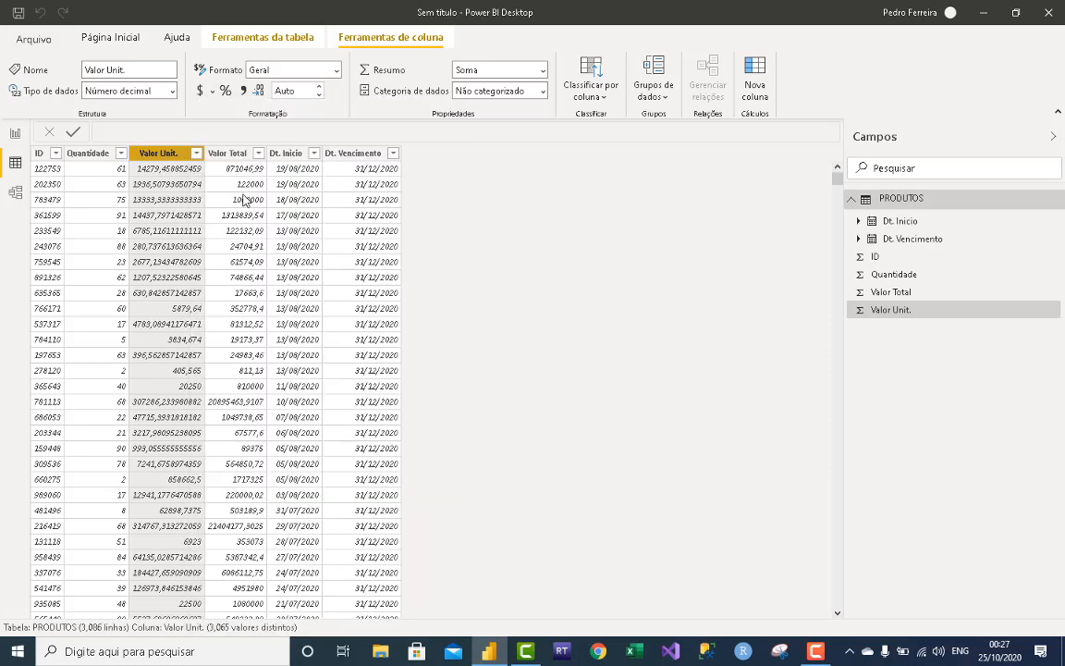
# Format the Valor Total column as currency with the symbol R$ Português (Brasil).
pyautogui.click(213, 153)
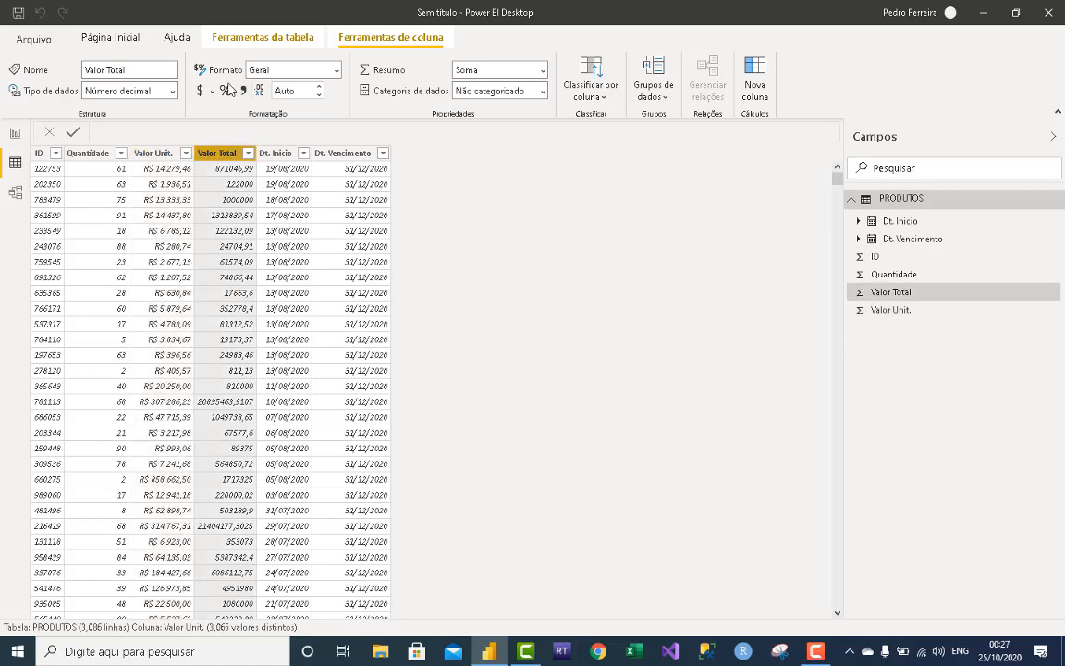
pyautogui.click(212, 91)
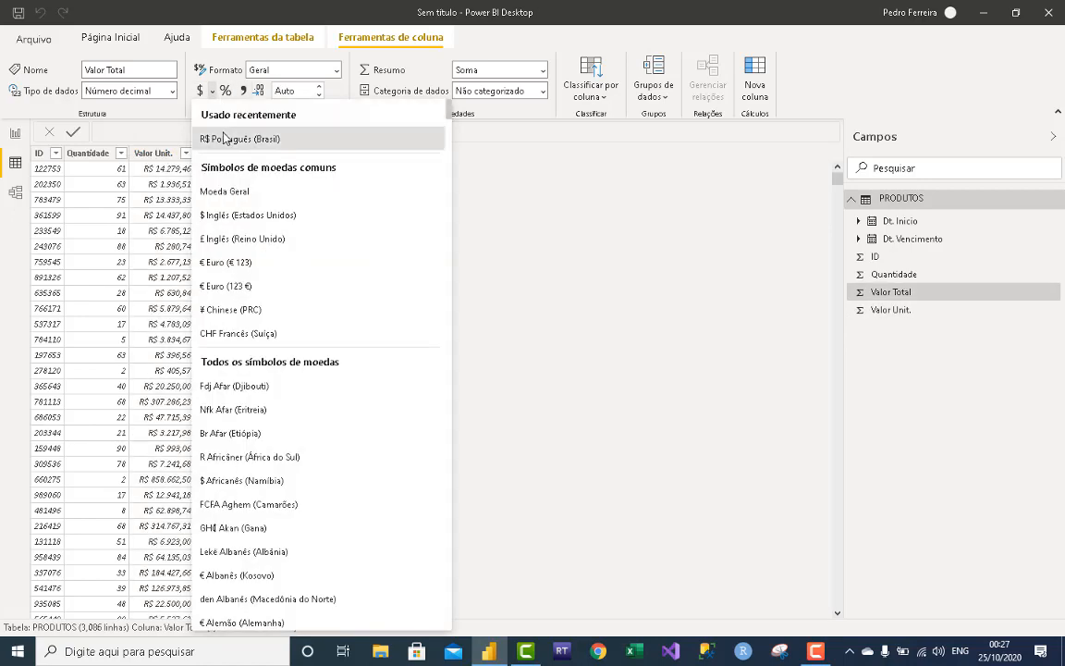
pyautogui.click(224, 138)
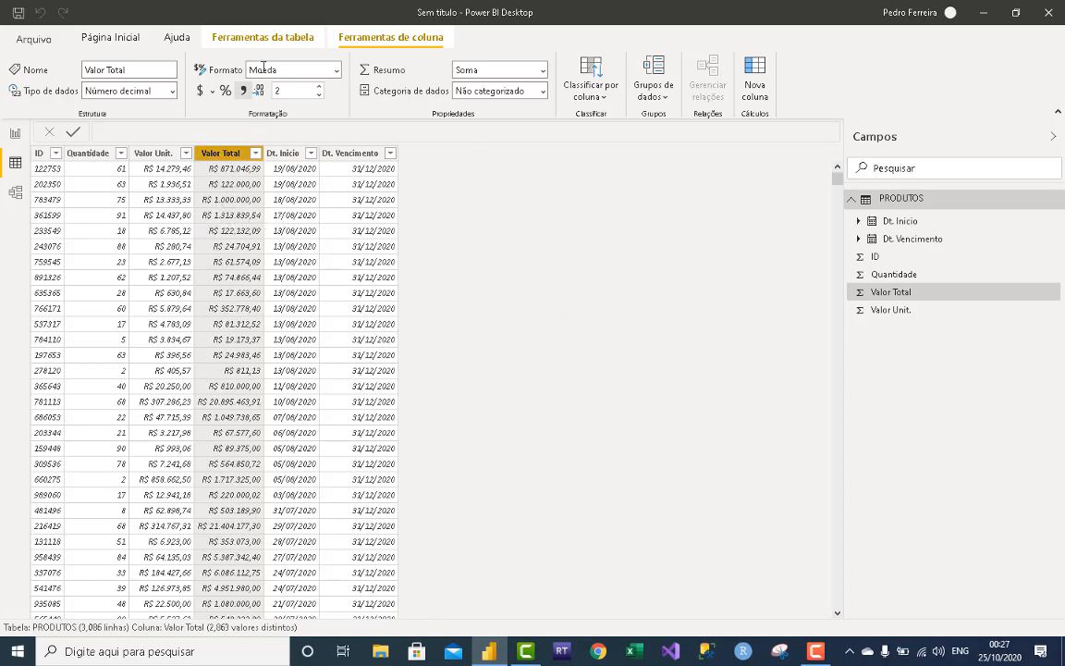
# Create a new calculated table named dCalendario and start its formula with the CALENDAR function.
pyautogui.click(232, 41)
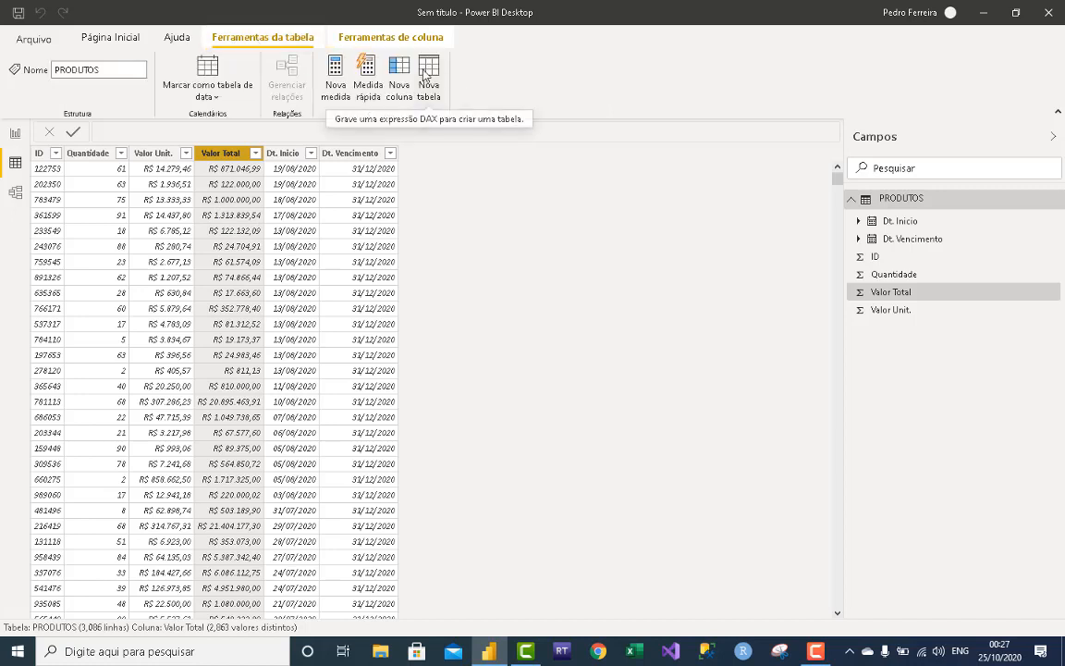
pyautogui.click(425, 73)
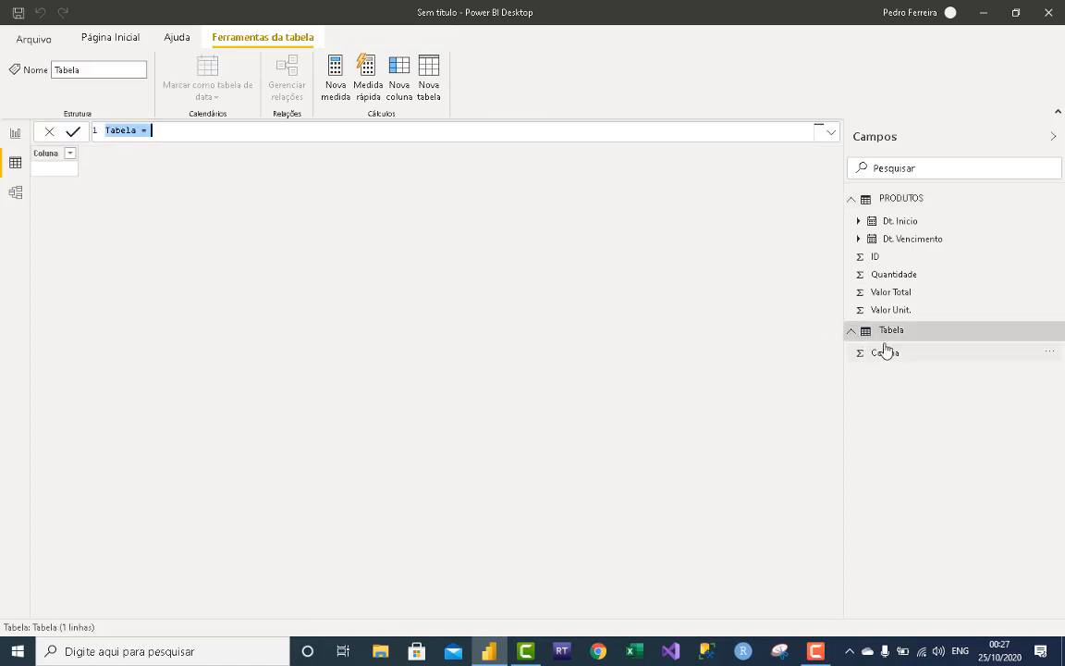
pyautogui.moveTo(138, 131); pyautogui.dragTo(93, 134)
pyautogui.write('ccal')
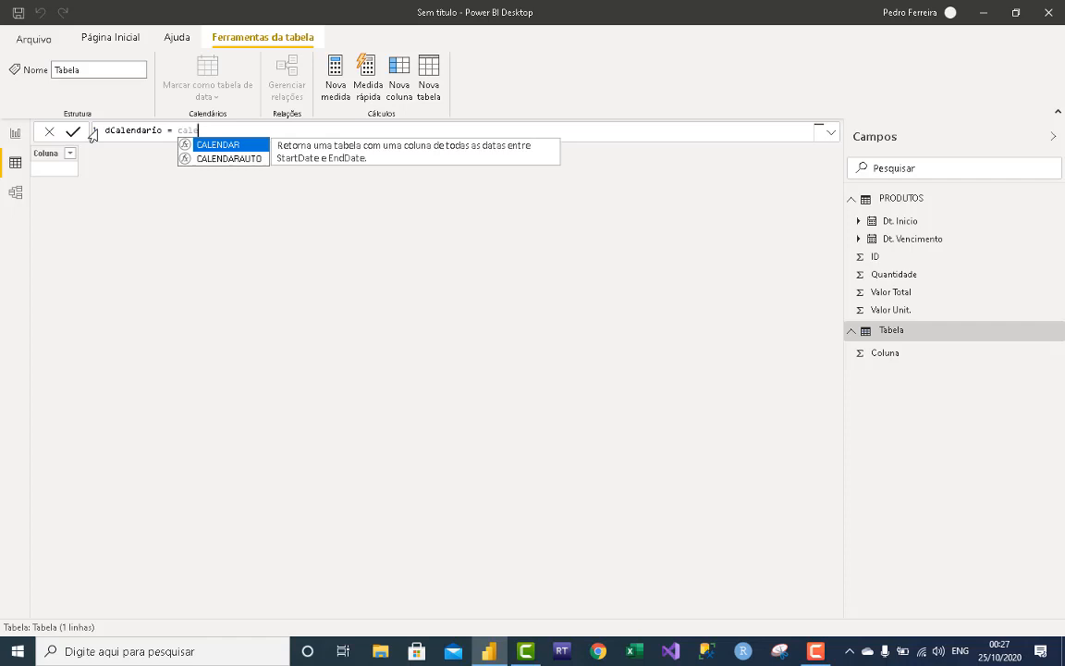
pyautogui.write('e')
pyautogui.press('Tab')
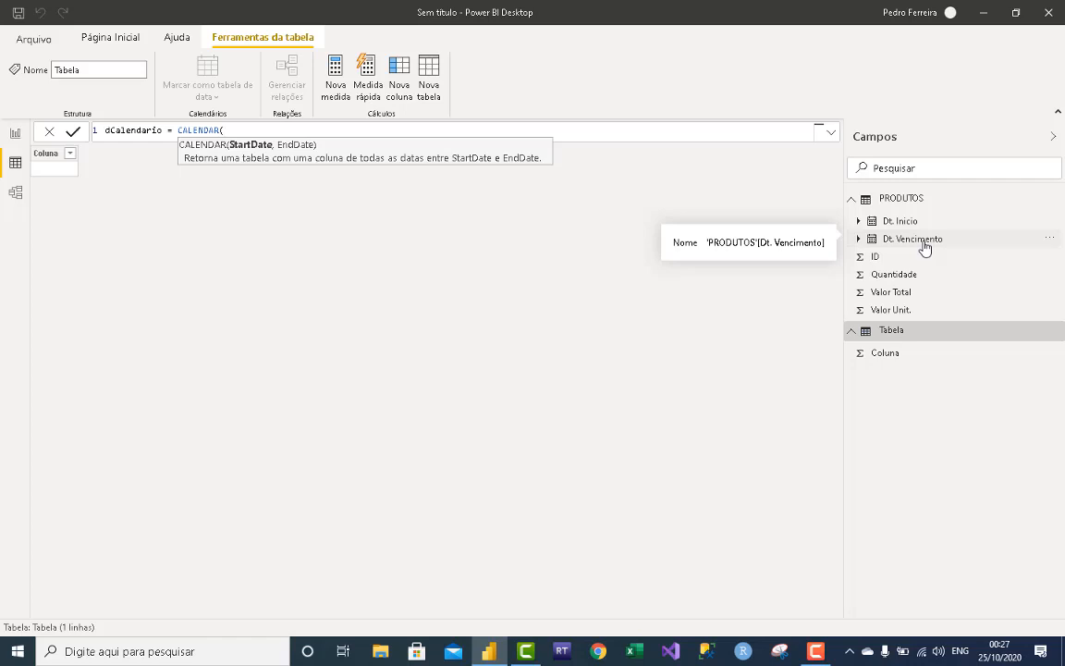
# Enter MIN(PRODUTOS[Dt. Inicio]) as the start date of the CALENDAR function.
pyautogui.write('MIN')
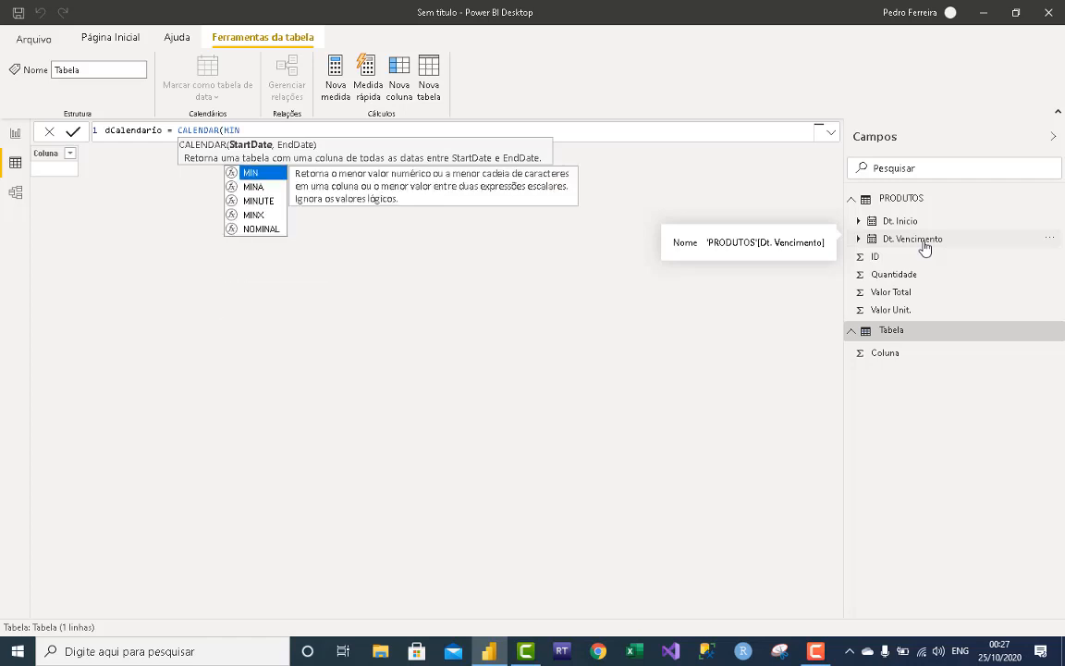
pyautogui.write('(')
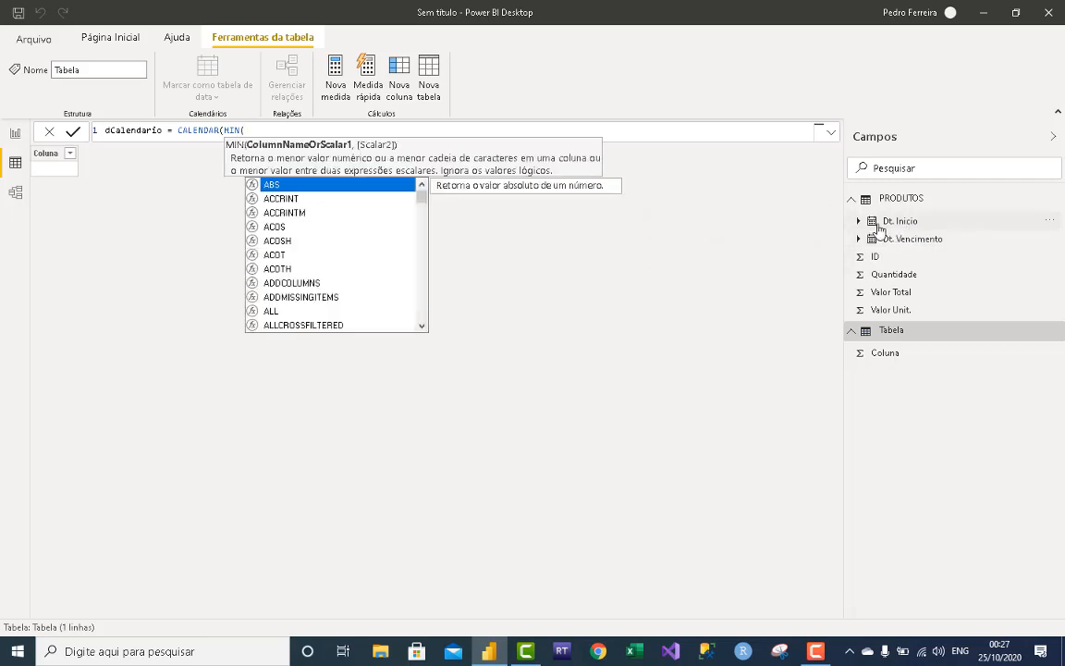
pyautogui.write('DT.')
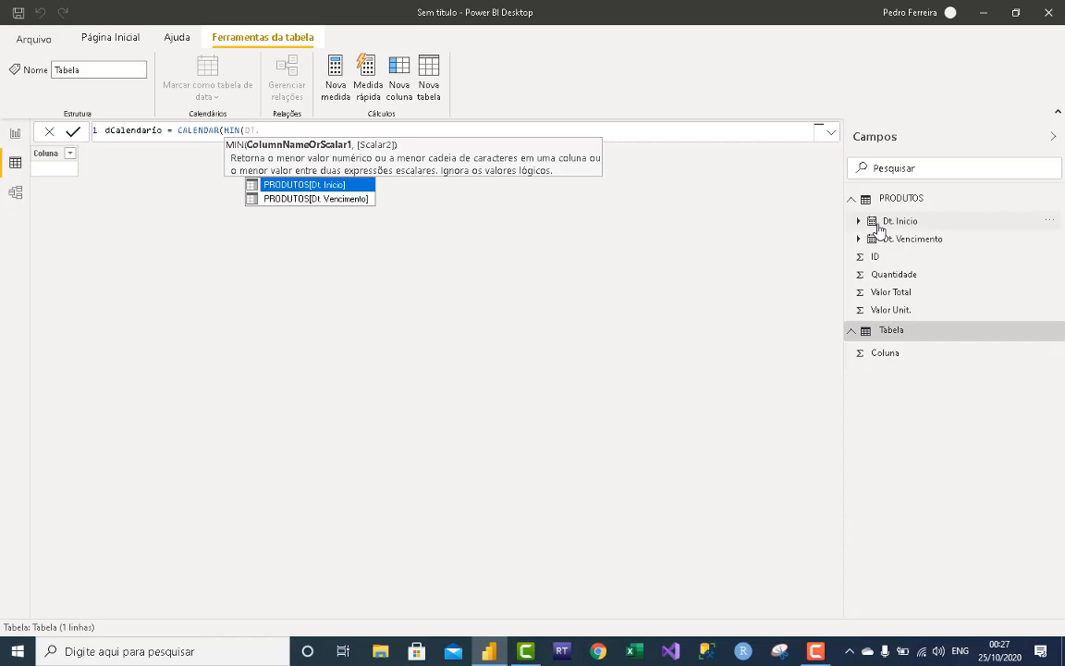
pyautogui.press('Tab')
pyautogui.write(')')
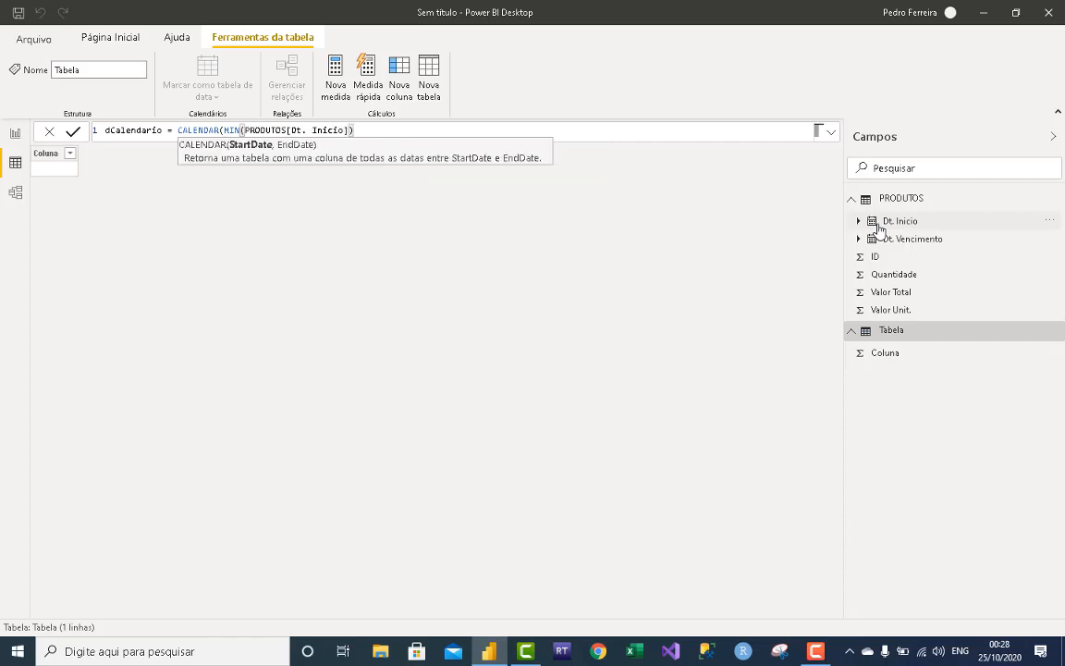
pyautogui.write(',')
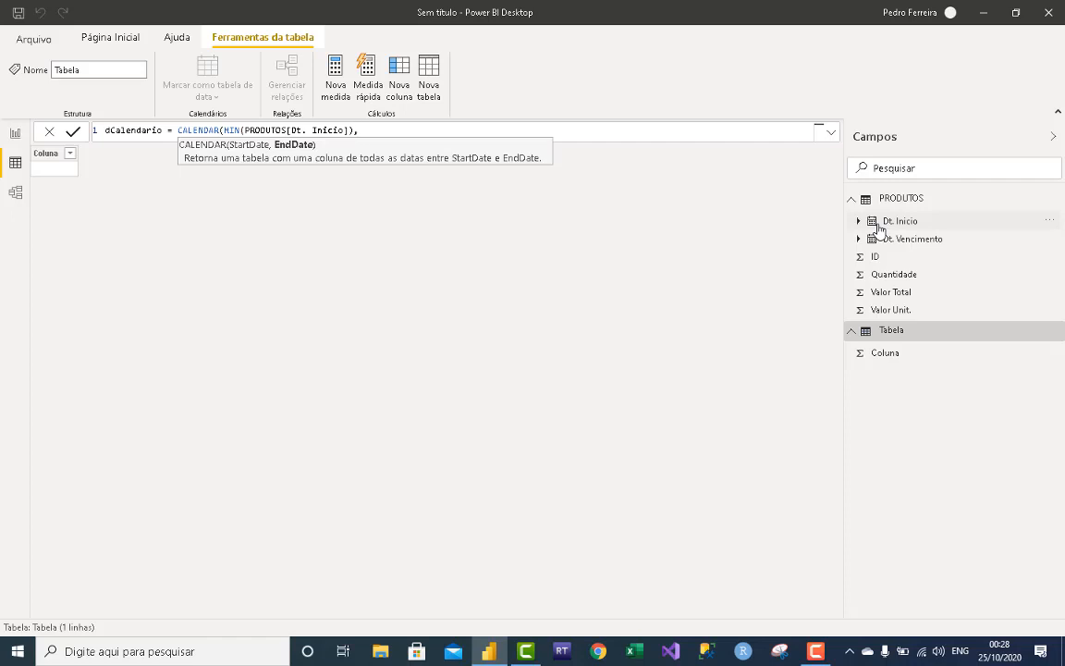
# Enter MAX(PRODUTOS[Dt. Vencimento]) as the CALENDAR function's end date and commit the dCalendario formula.
pyautogui.write('MAX(')
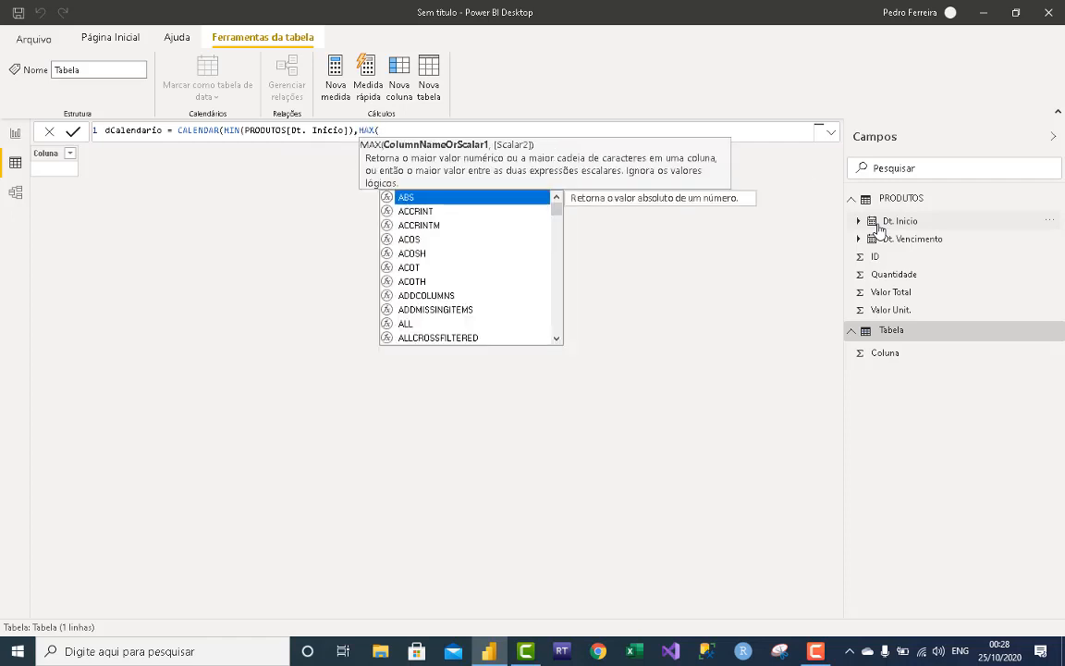
pyautogui.write('DT.V')
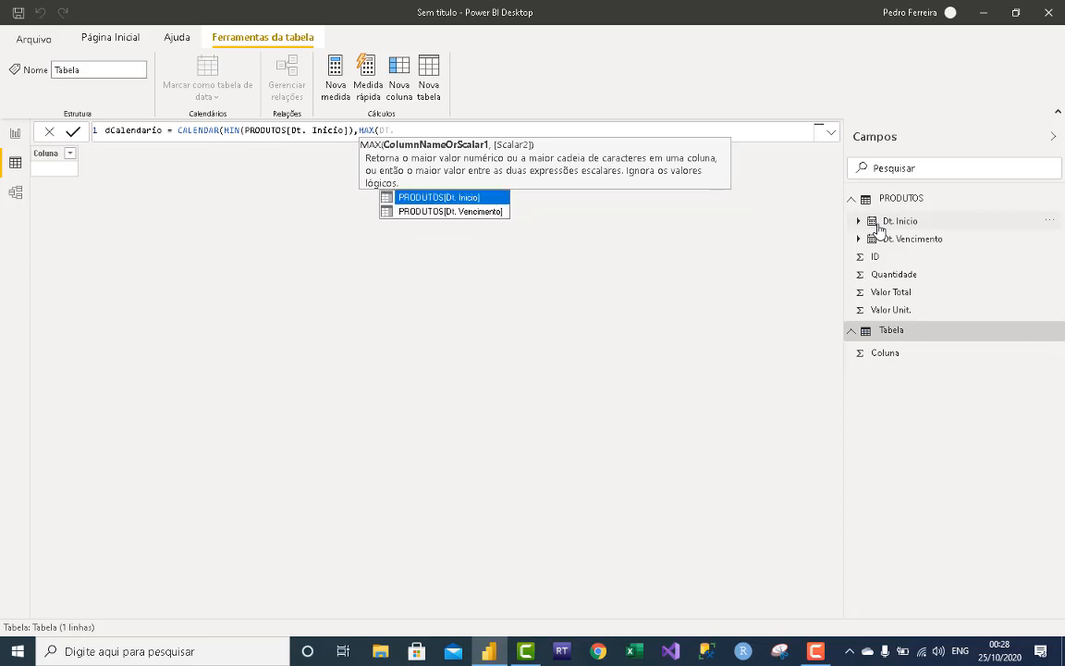
pyautogui.press('Down')
pyautogui.press('Tab')
pyautogui.write(')')
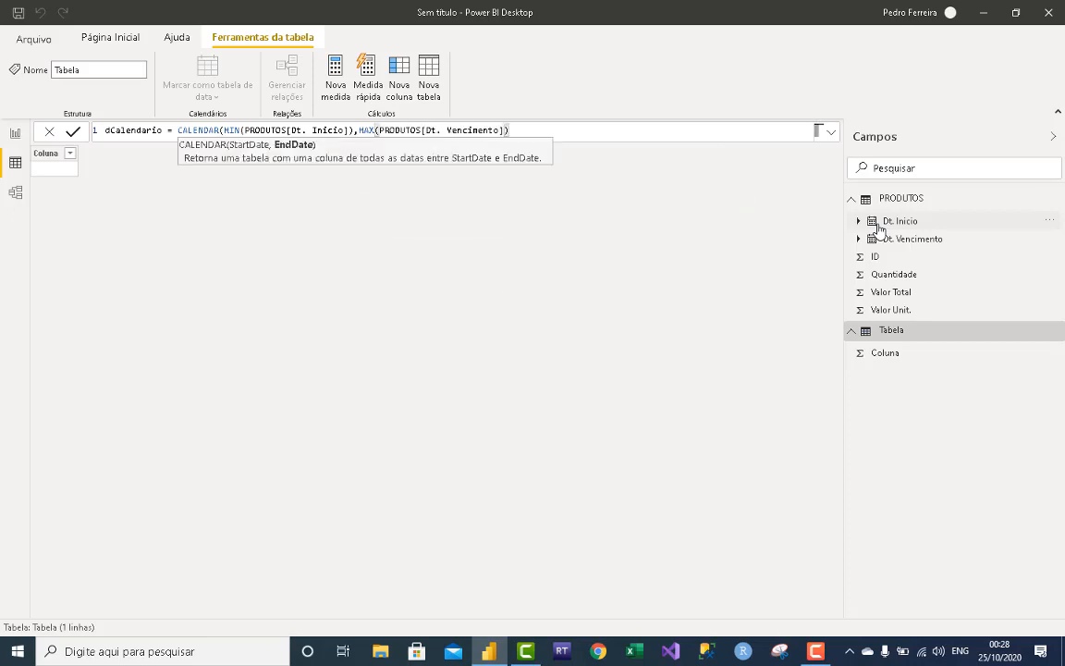
pyautogui.write(')')
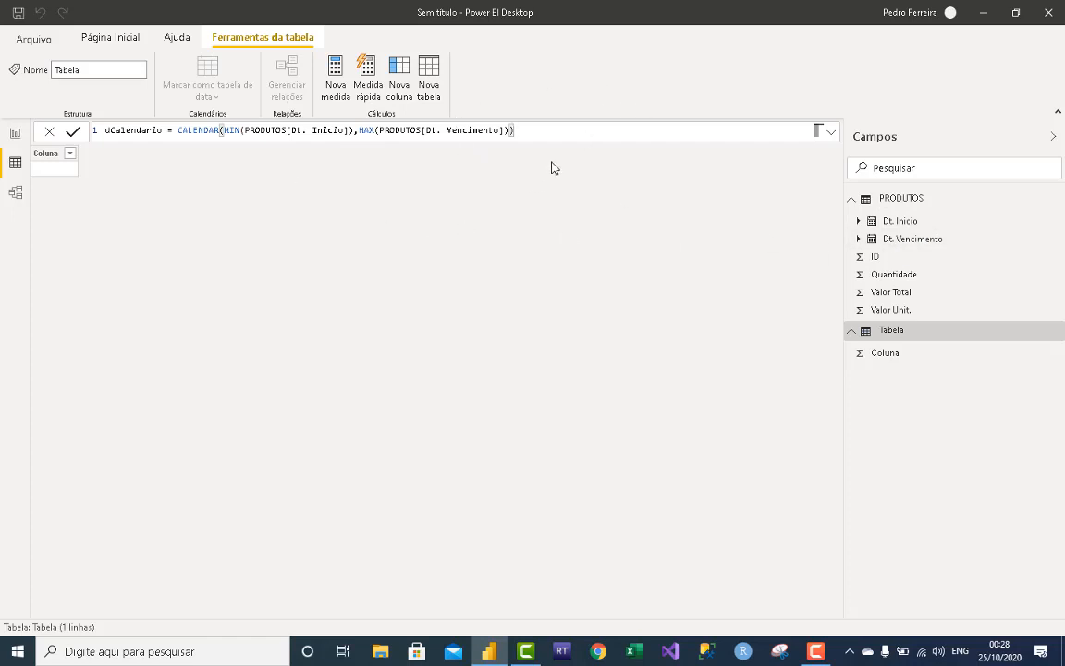
pyautogui.press('Return')
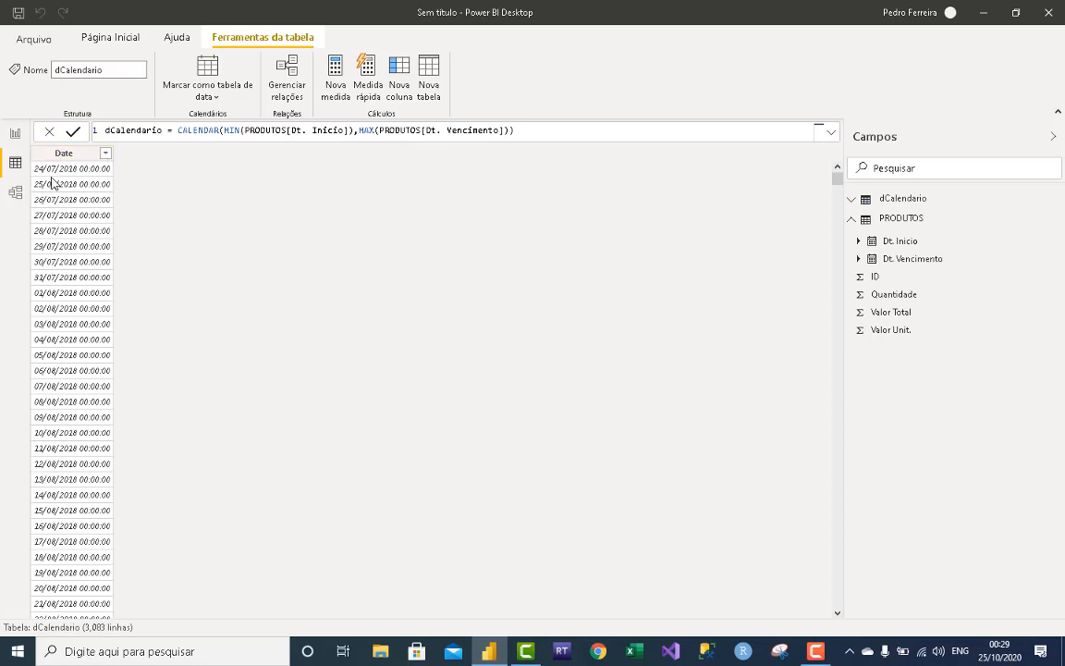
# Check the dates in the Date column's filter list and set the column's format to *14/03/2001 (dd/mm/yyyy).
pyautogui.click(105, 154)
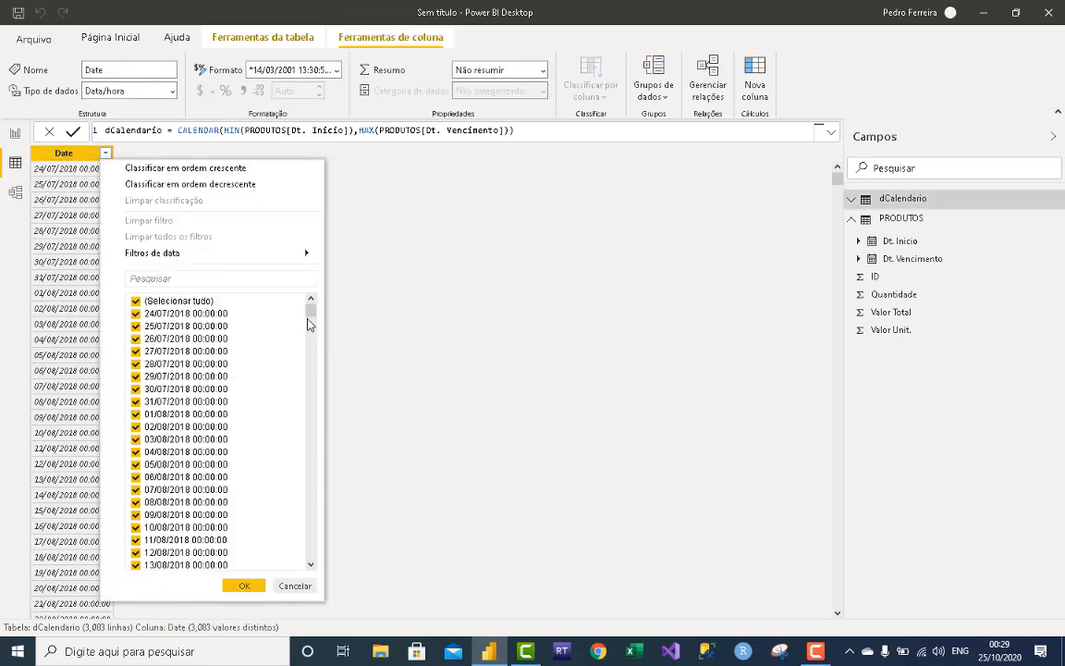
pyautogui.moveTo(308, 319); pyautogui.dragTo(311, 559)
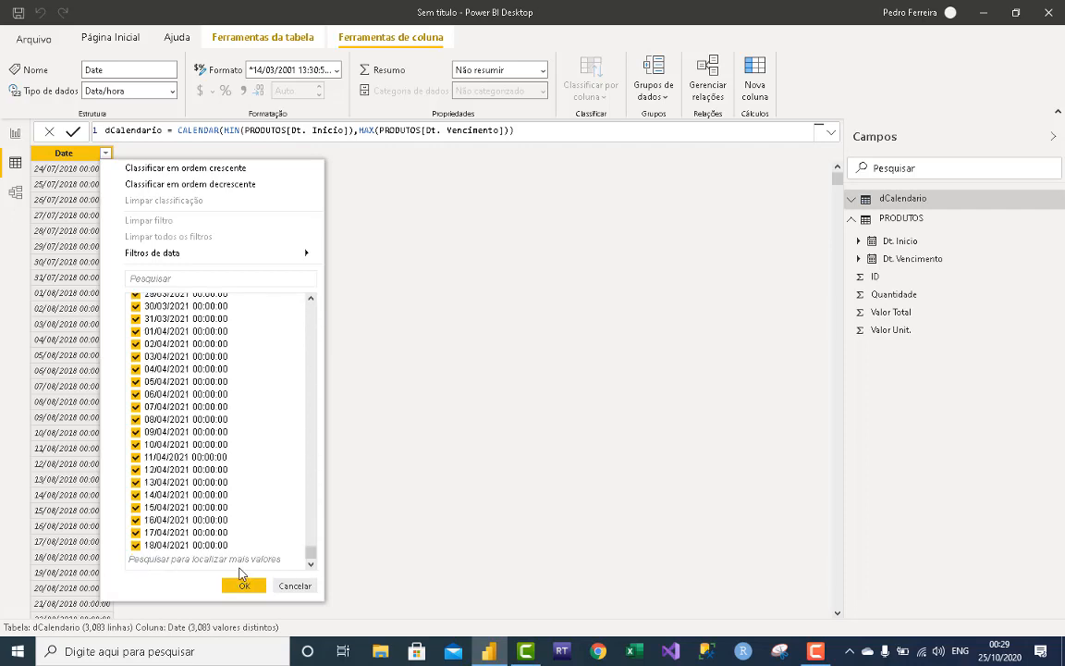
pyautogui.click(288, 589)
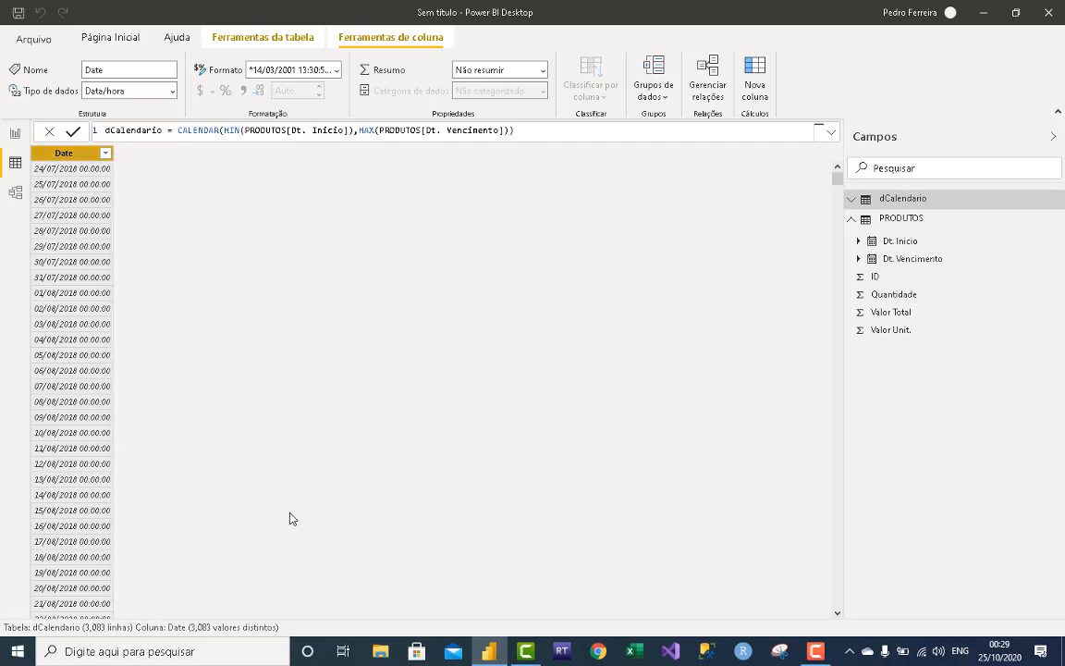
pyautogui.click(338, 72)
pyautogui.click(330, 136)
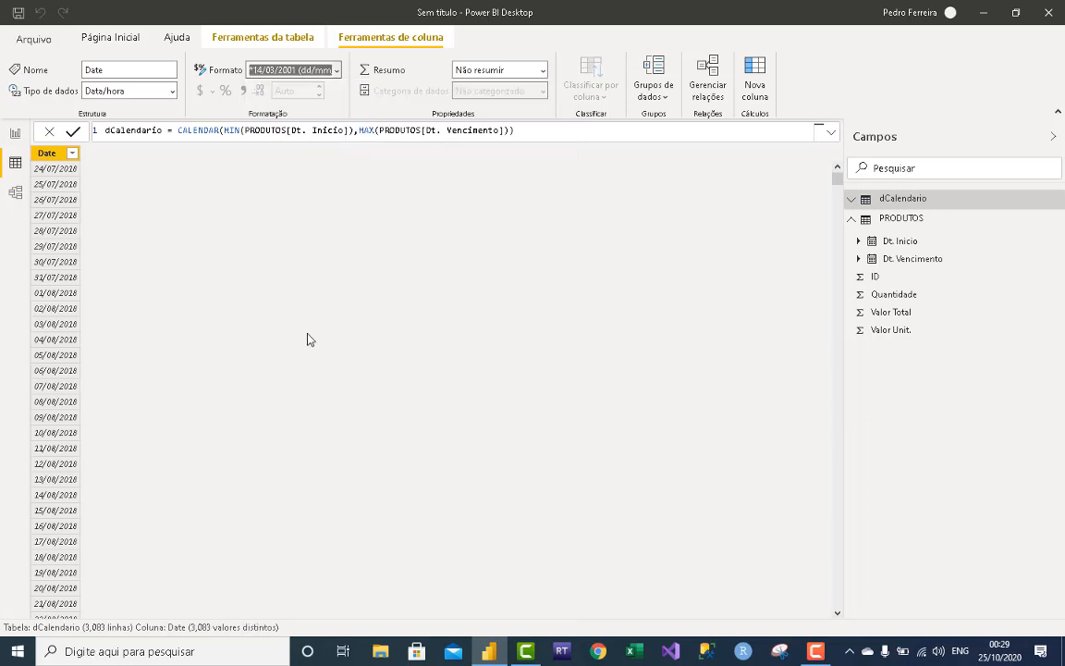
# Add a calculated column to dCalendario with the formula Dia = DAY(dCalendario[Date]).
pyautogui.click(755, 88)
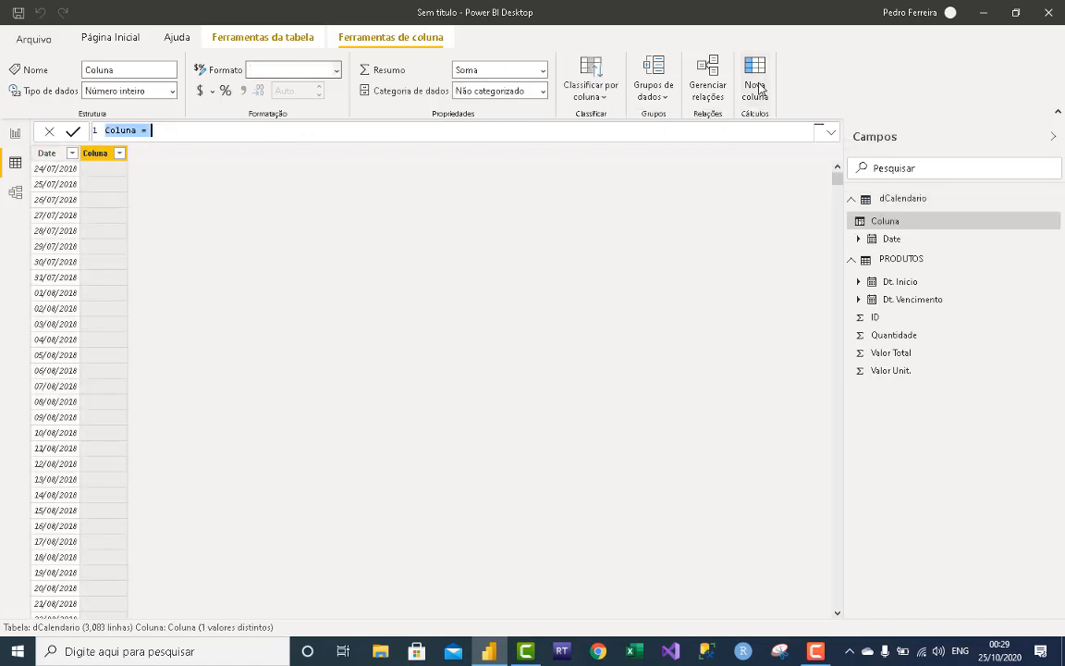
pyautogui.write('Dia = ')
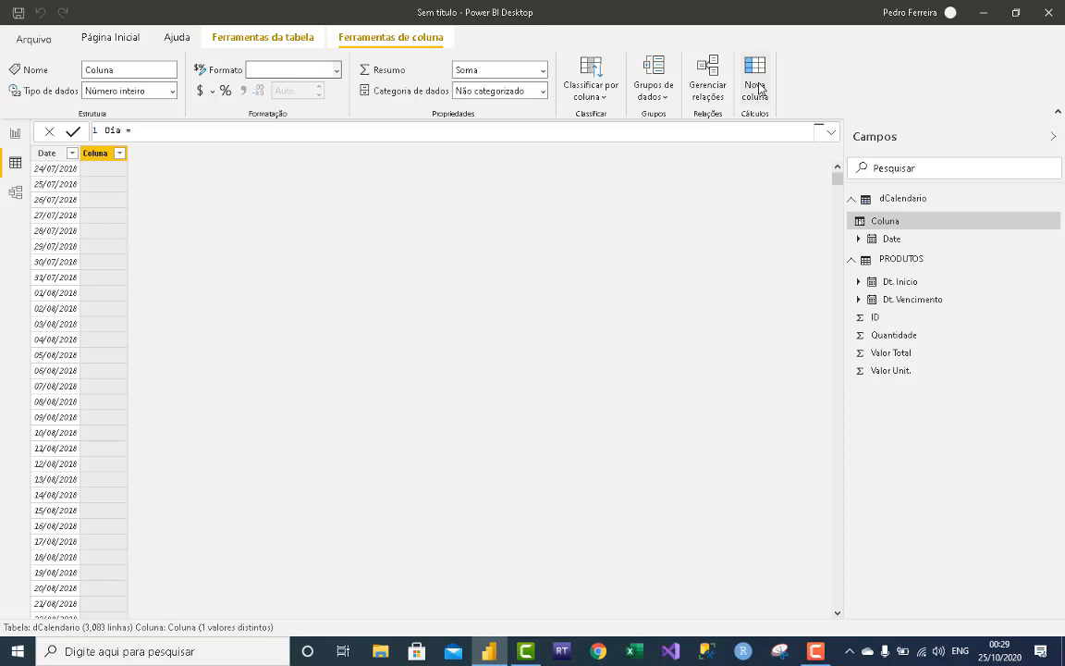
pyautogui.write('day')
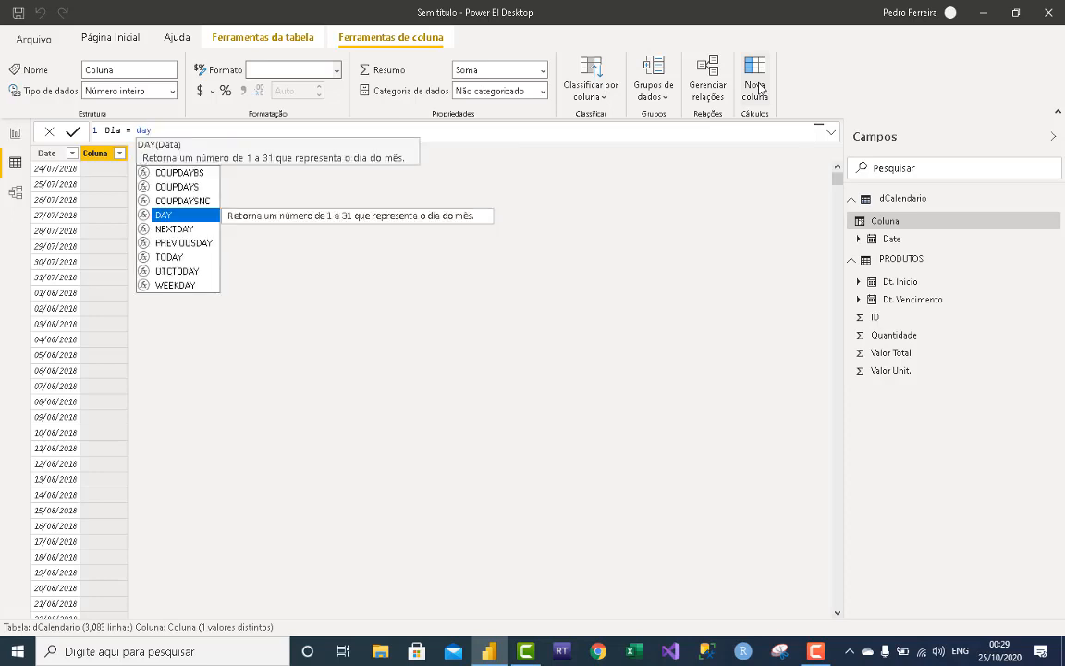
pyautogui.press('Tab')
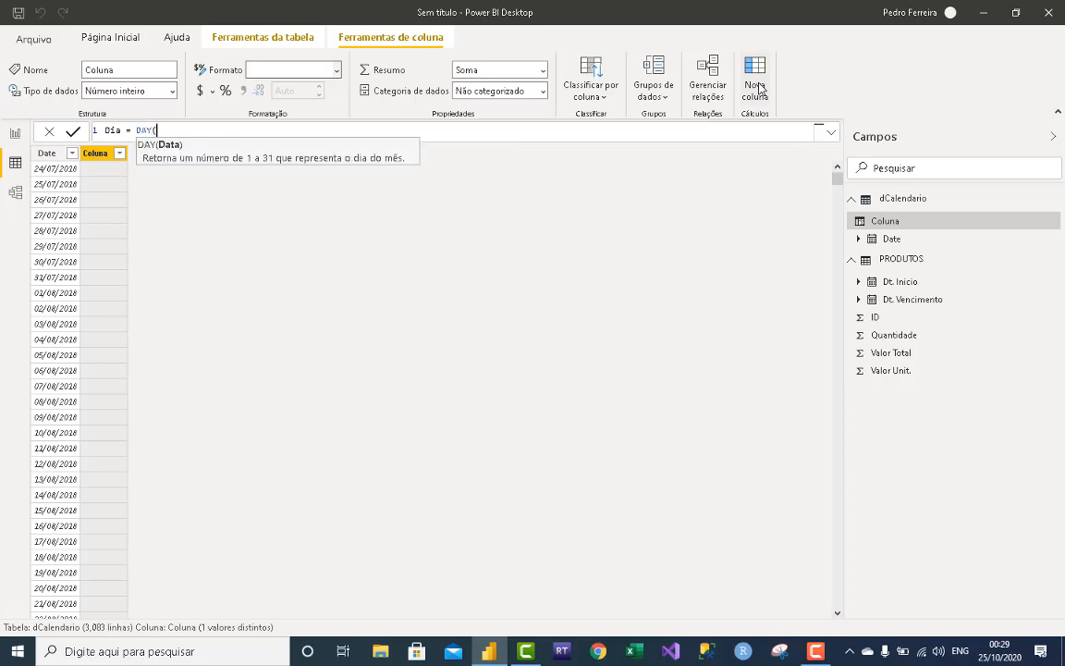
pyautogui.write('date')
pyautogui.press('Down')
pyautogui.press('Down')
pyautogui.press('Down')
pyautogui.press('Down')
pyautogui.press('Down')
pyautogui.press('Down')
pyautogui.press('Down')
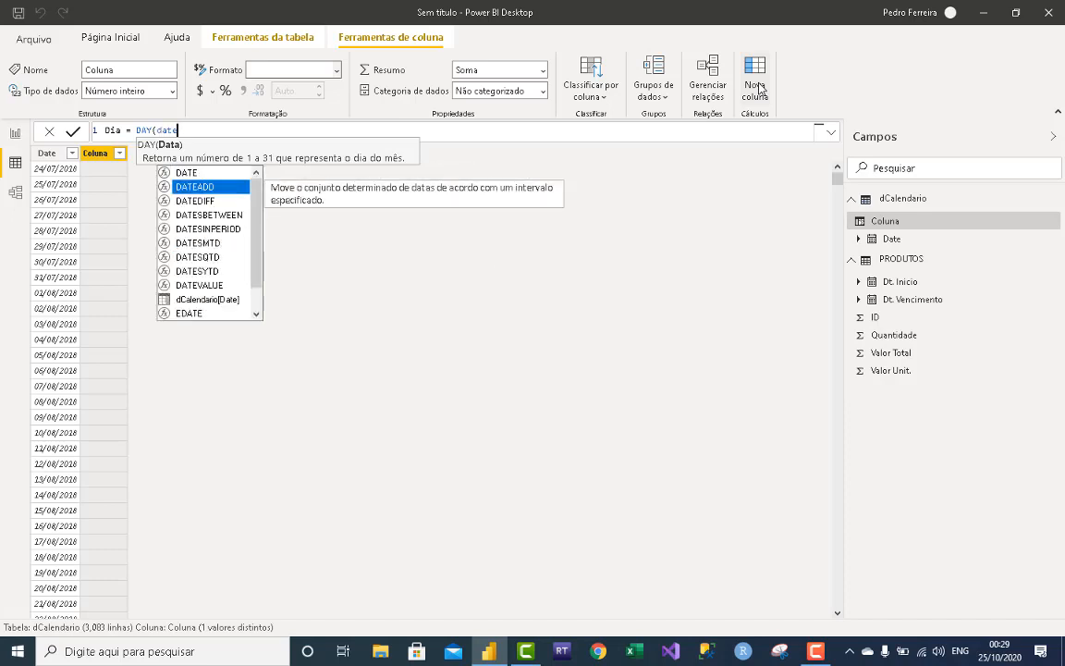
pyautogui.press('Down')
pyautogui.press('Down')
pyautogui.press('Tab')
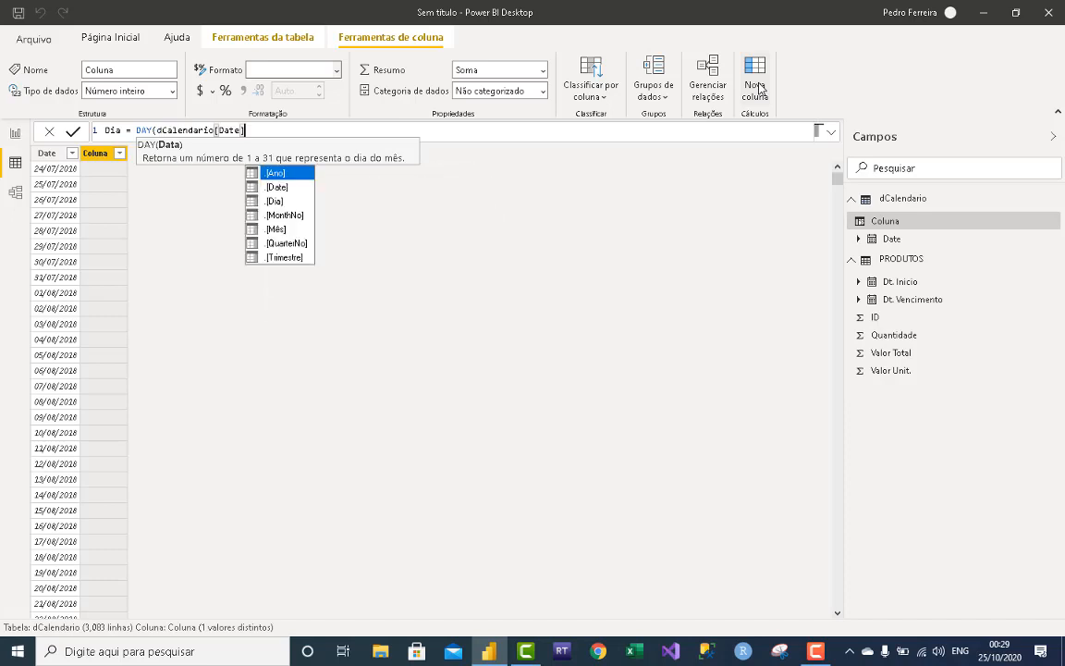
pyautogui.write(')')
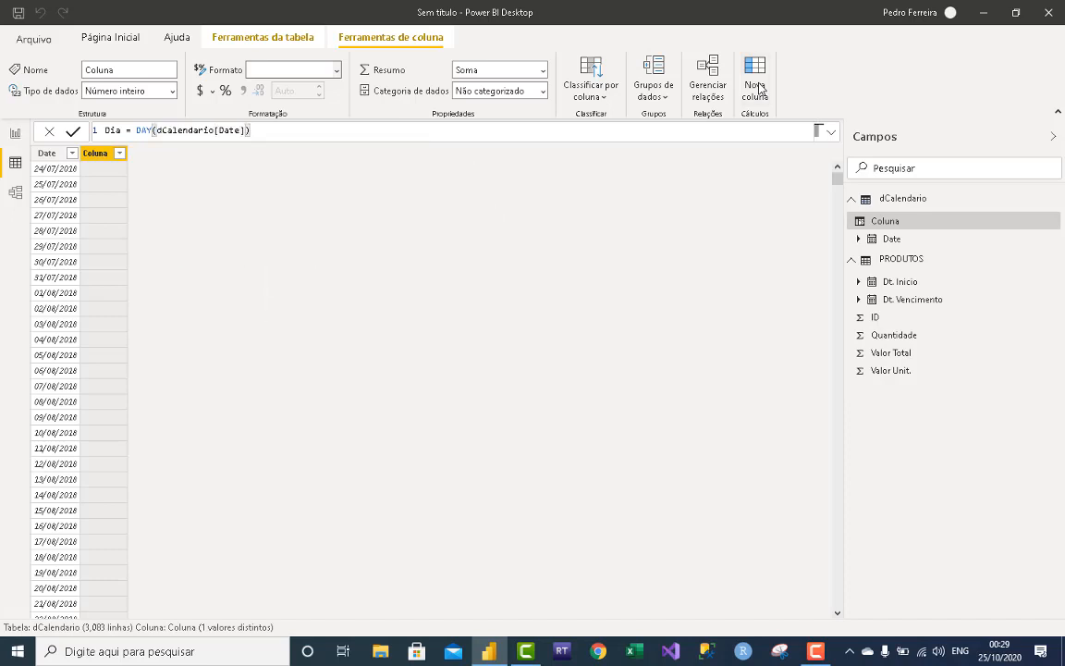
pyautogui.press('Return')
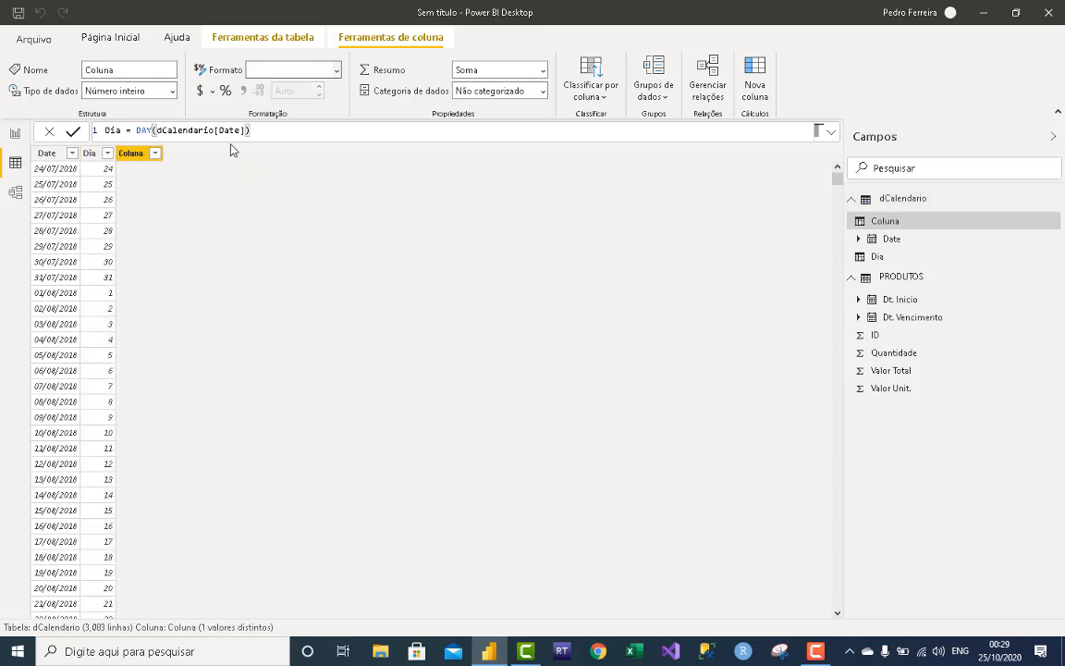
# Define another calculated column in dCalendario with the formula Mes = MONTH(dCalendario[Date]).
pyautogui.write('Mes ')
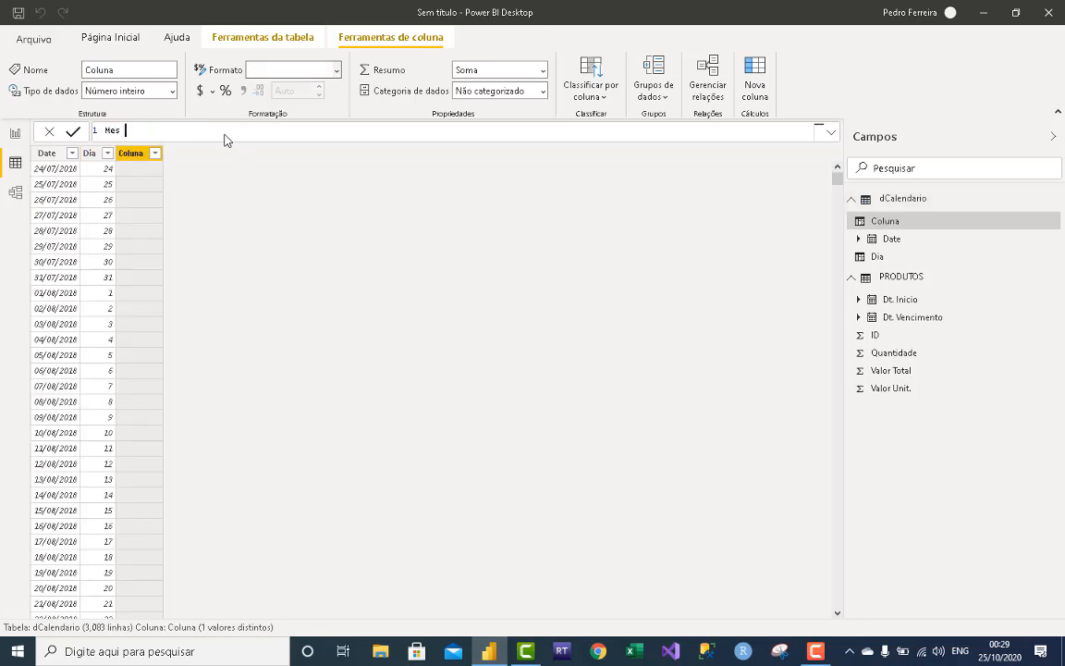
pyautogui.write('= month')
pyautogui.press('Tab')
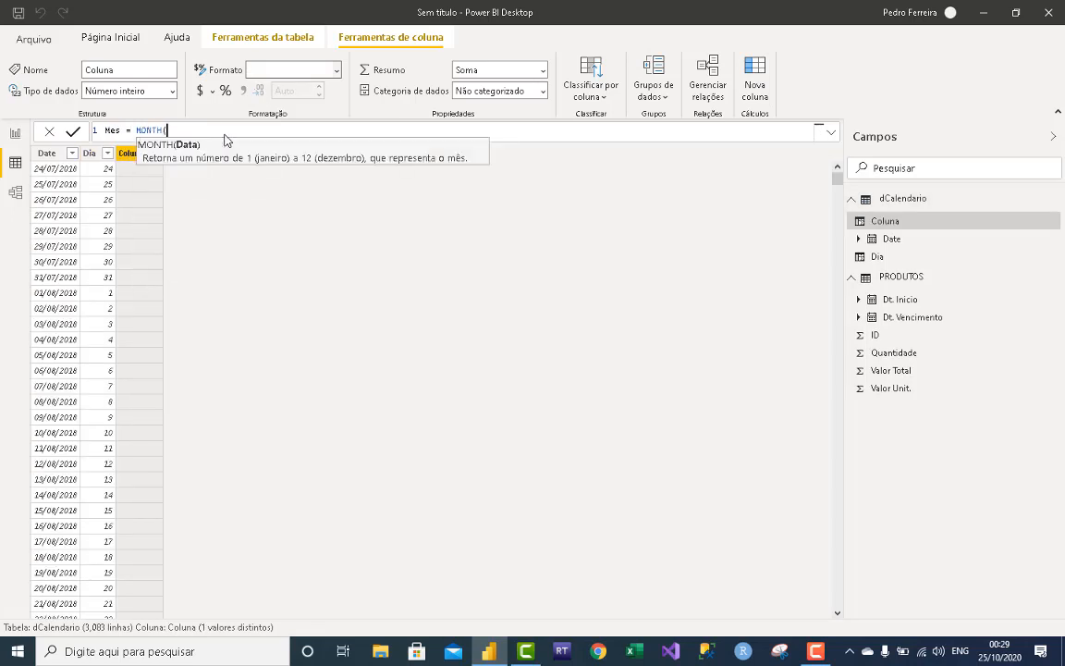
pyautogui.write('date')
pyautogui.press('Down')
pyautogui.press('Down')
pyautogui.press('Down')
pyautogui.press('Down')
pyautogui.press('Down')
pyautogui.press('Down')
pyautogui.press('Down')
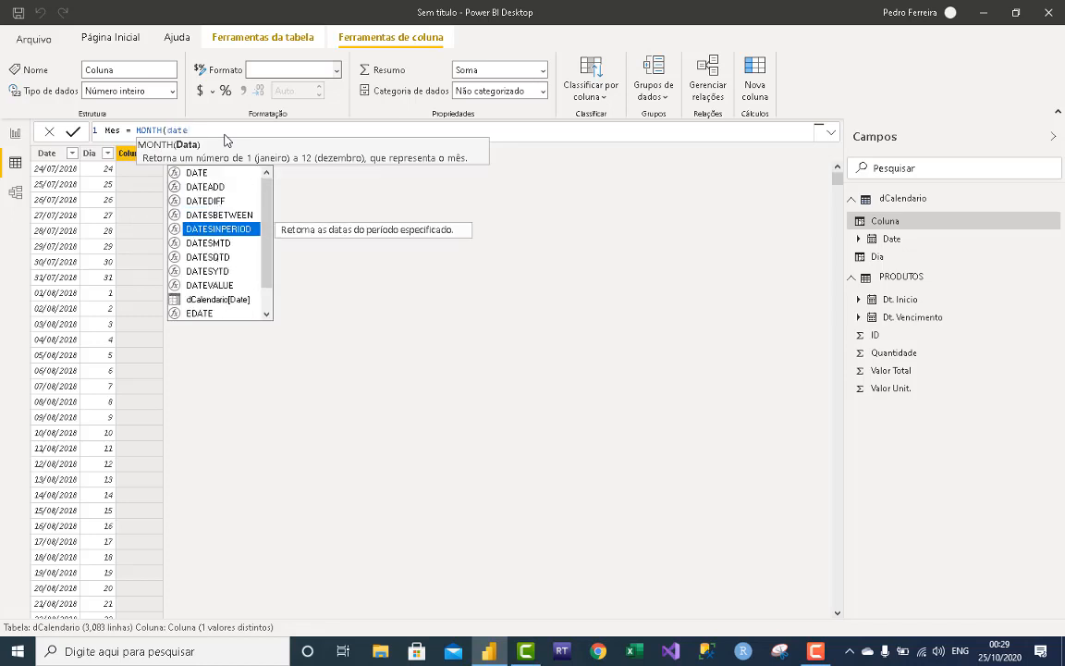
pyautogui.press('Down')
pyautogui.press('Down')
pyautogui.press('Tab')
pyautogui.write(')')
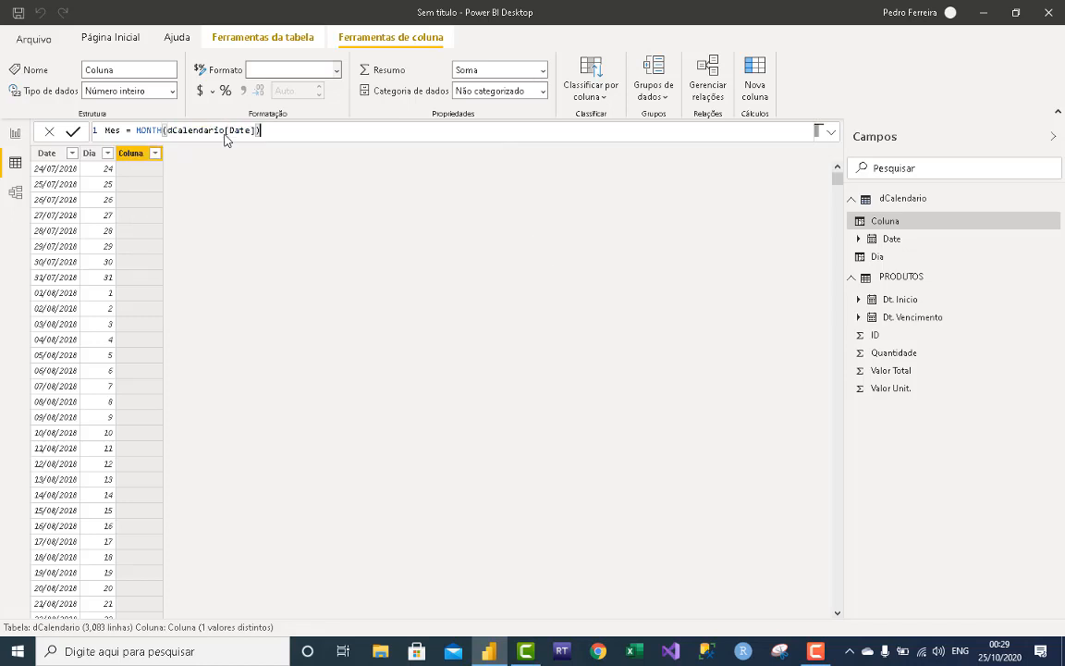
pyautogui.press('Return')
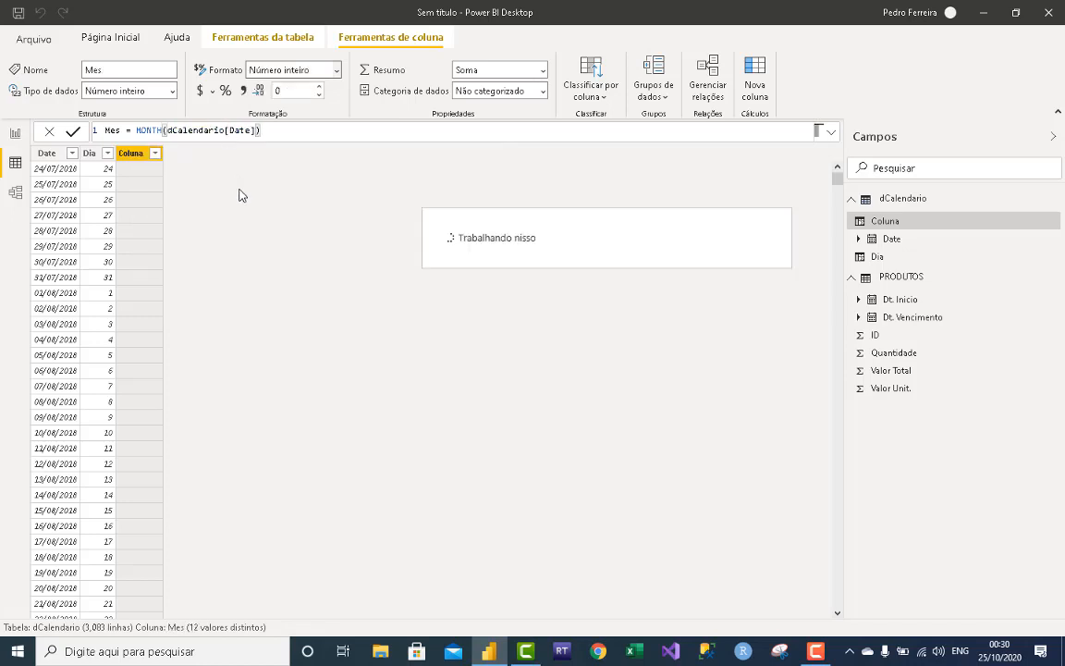
# Add a calculated column to dCalendario with the formula Ano = YEAR(dCalendario[Date]) and look through its rows.
pyautogui.click(755, 74)
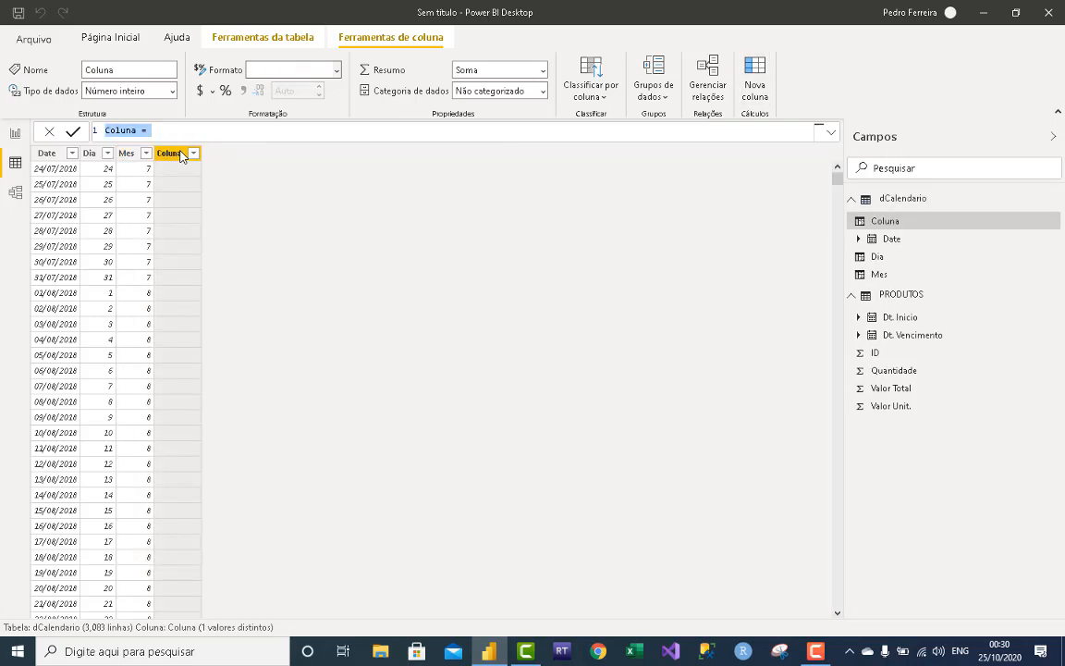
pyautogui.write('Ano = year')
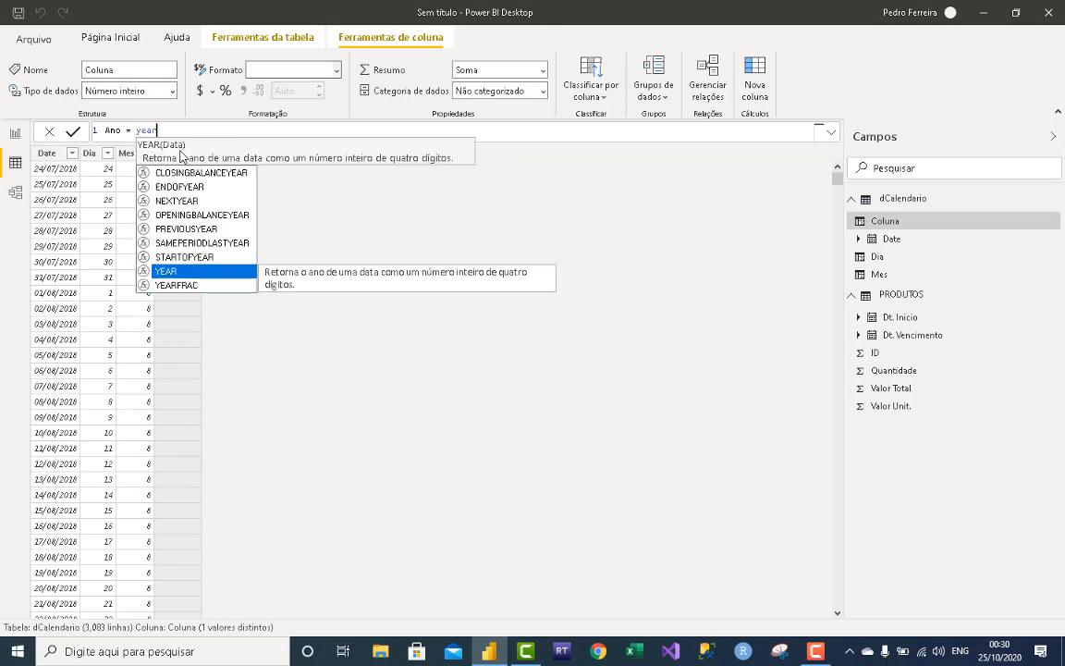
pyautogui.press('Tab')
pyautogui.write('dat')
pyautogui.press('Down')
pyautogui.press('Down')
pyautogui.press('Down')
pyautogui.press('Down')
pyautogui.press('Down')
pyautogui.press('Down')
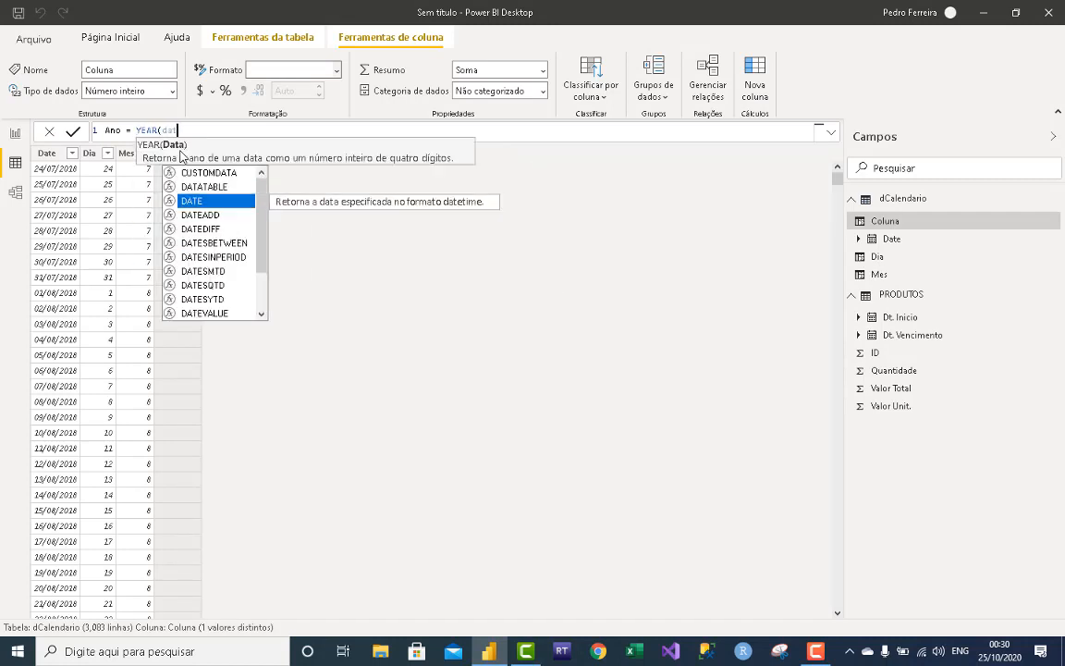
pyautogui.write('e')
pyautogui.press('Down')
pyautogui.press('Down')
pyautogui.press('Down')
pyautogui.press('Down')
pyautogui.press('Down')
pyautogui.press('Down')
pyautogui.press('Down')
pyautogui.press('Down')
pyautogui.press('Down')
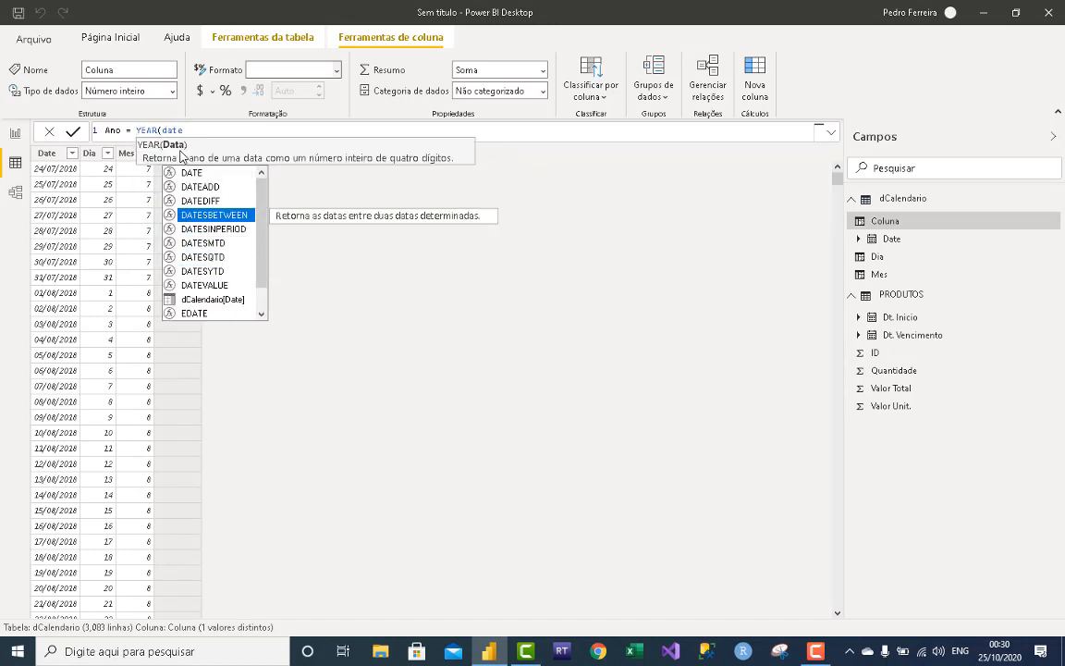
pyautogui.press('Tab')
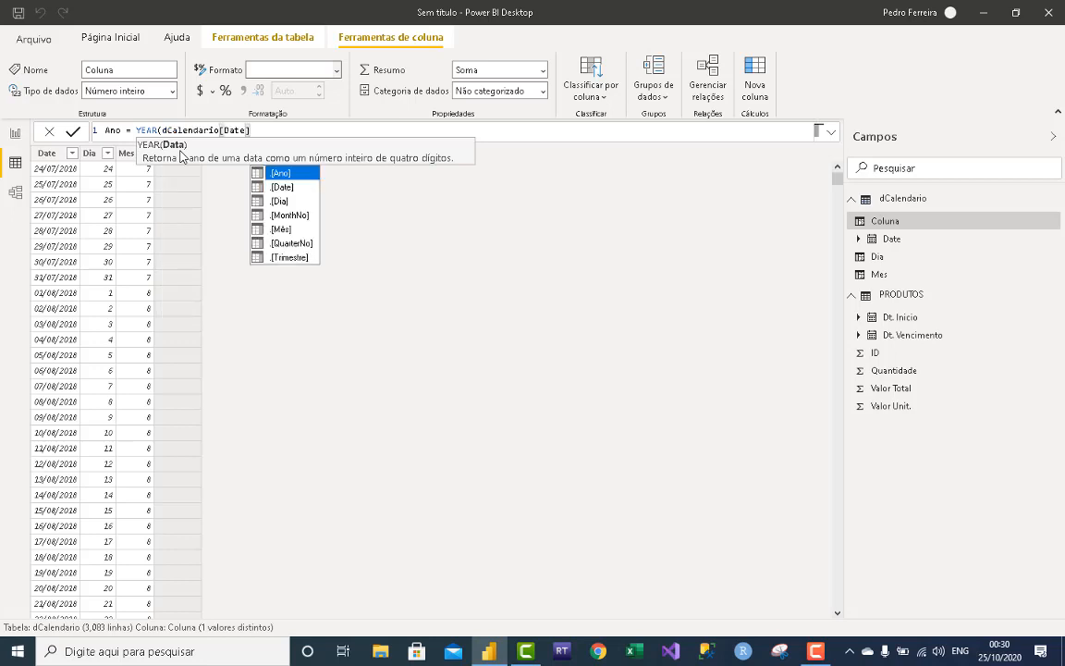
pyautogui.write(')')
pyautogui.press('Return')
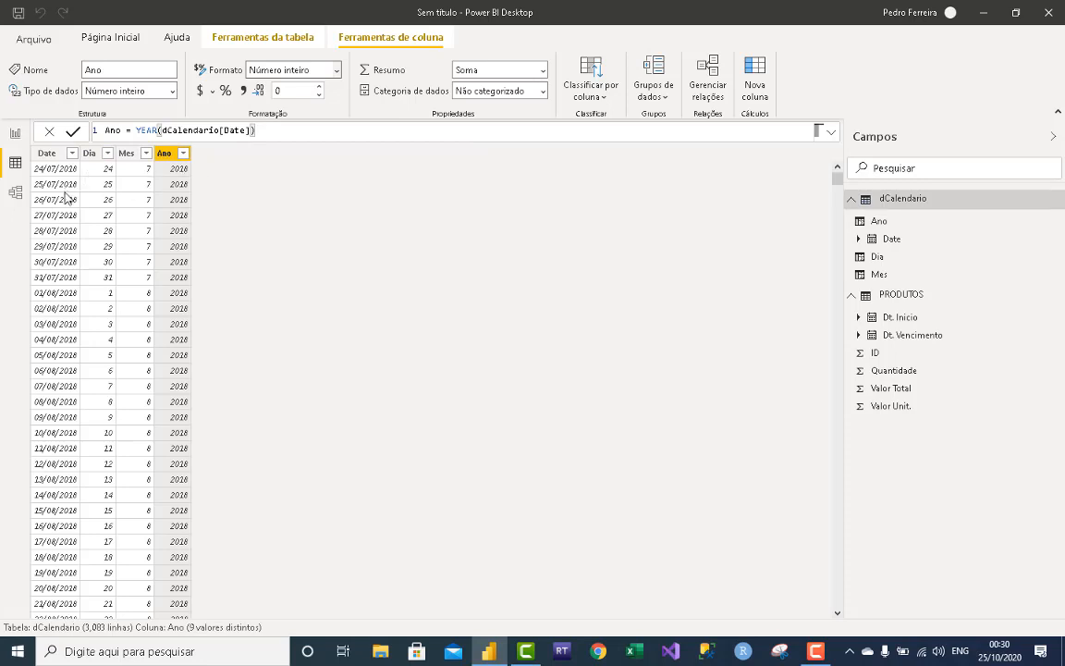
pyautogui.scroll(-10, 144, 370)
pyautogui.scroll(10, 142, 370)
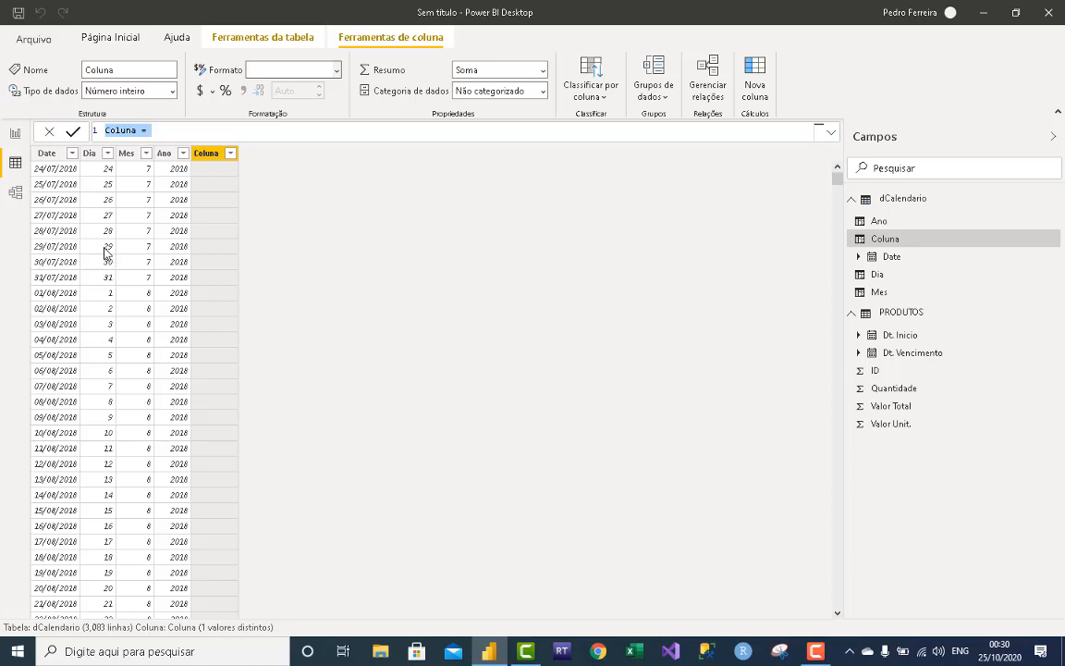
# Add a calculated column with the formula Mes-Nome = FORMAT(dCalendario[Date],"mmmm") and check the month names in its filter list.
pyautogui.write('Mes =')
pyautogui.write('Nome = ')
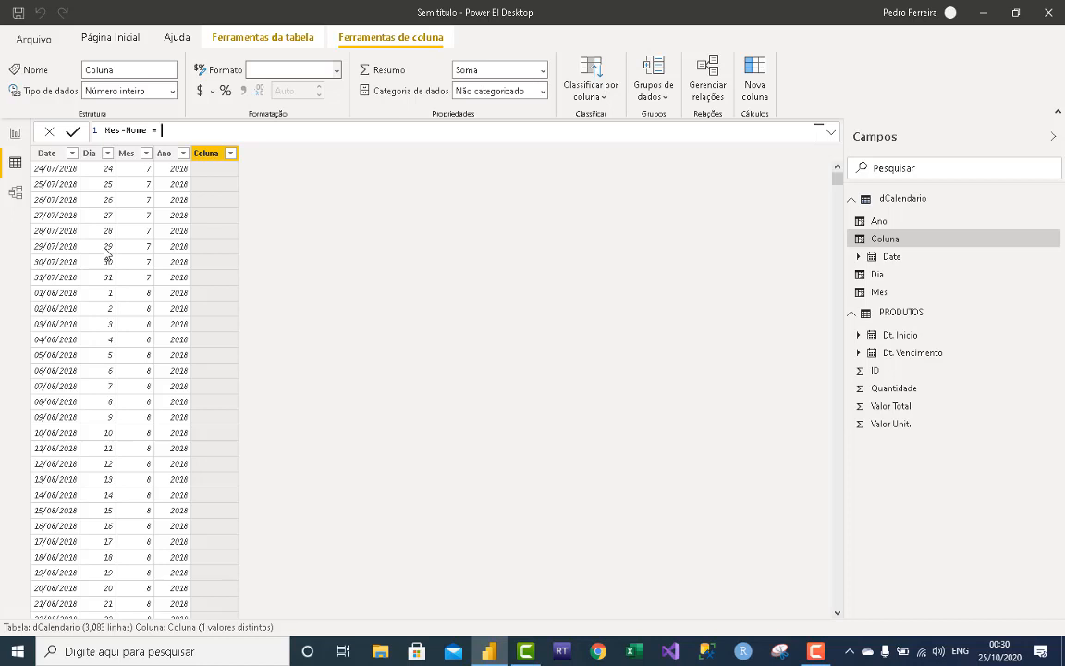
pyautogui.write('o')
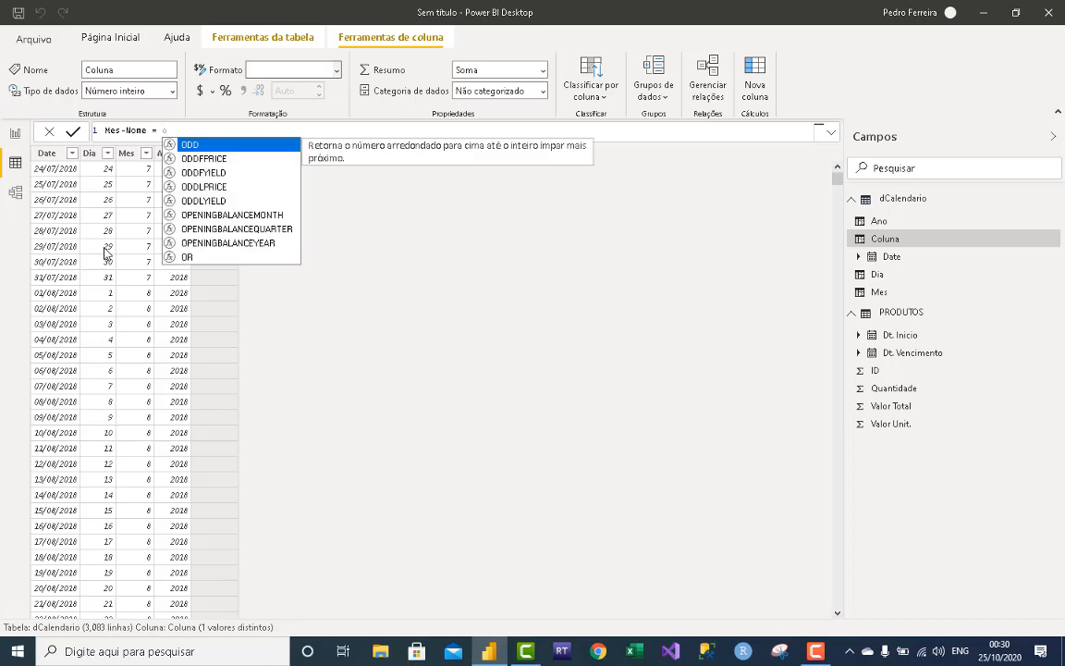
pyautogui.press('BackSpace')
pyautogui.write('FORMAT(')
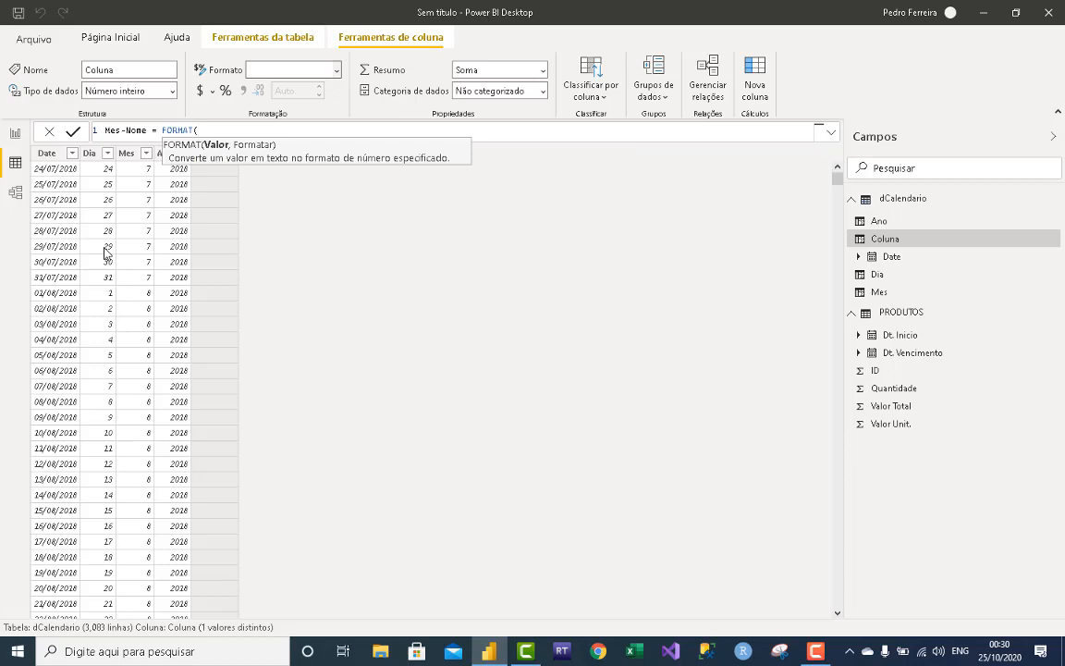
pyautogui.write('dat')
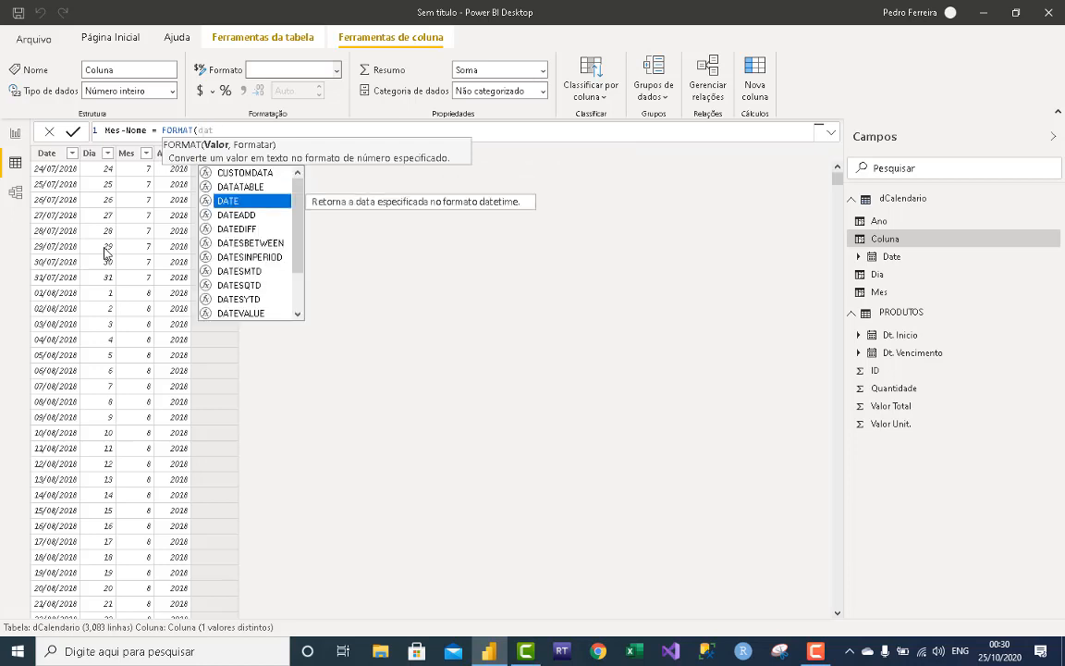
pyautogui.press('Down')
pyautogui.press('Down')
pyautogui.press('Down')
pyautogui.press('Down')
pyautogui.press('Down')
pyautogui.press('Down')
pyautogui.press('Down')
pyautogui.press('Down')
pyautogui.press('Down')
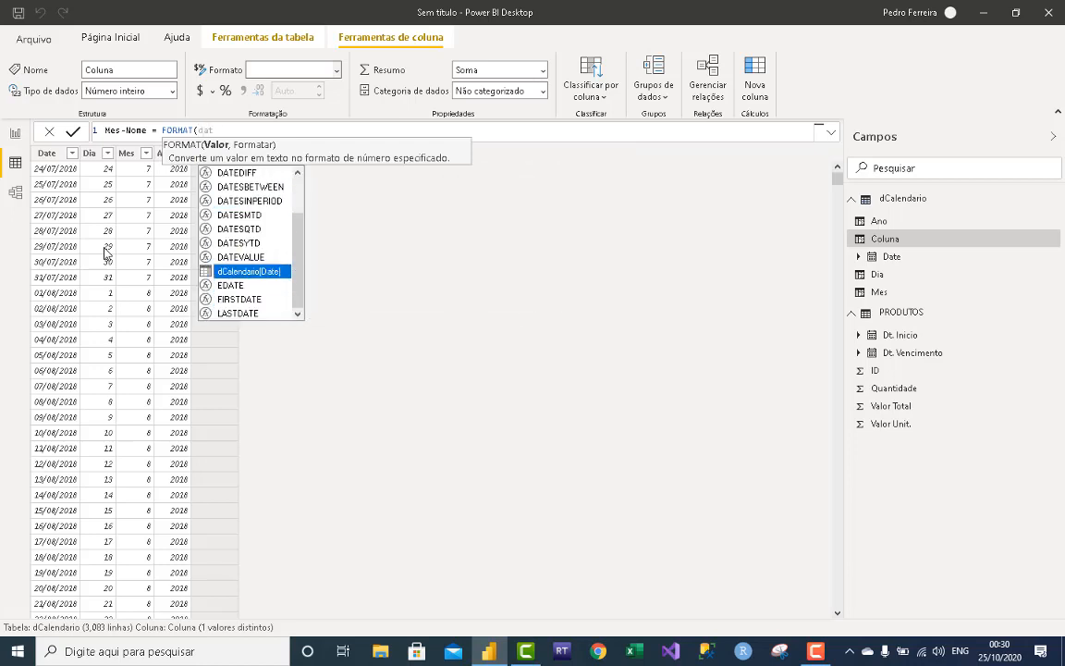
pyautogui.press('Tab')
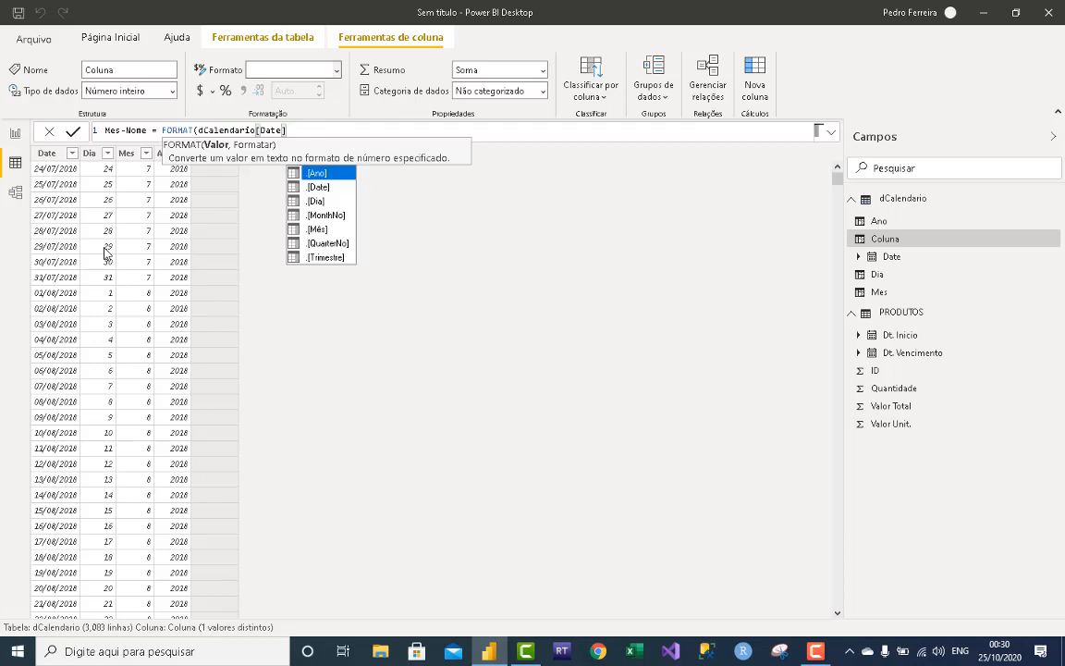
pyautogui.write(',')
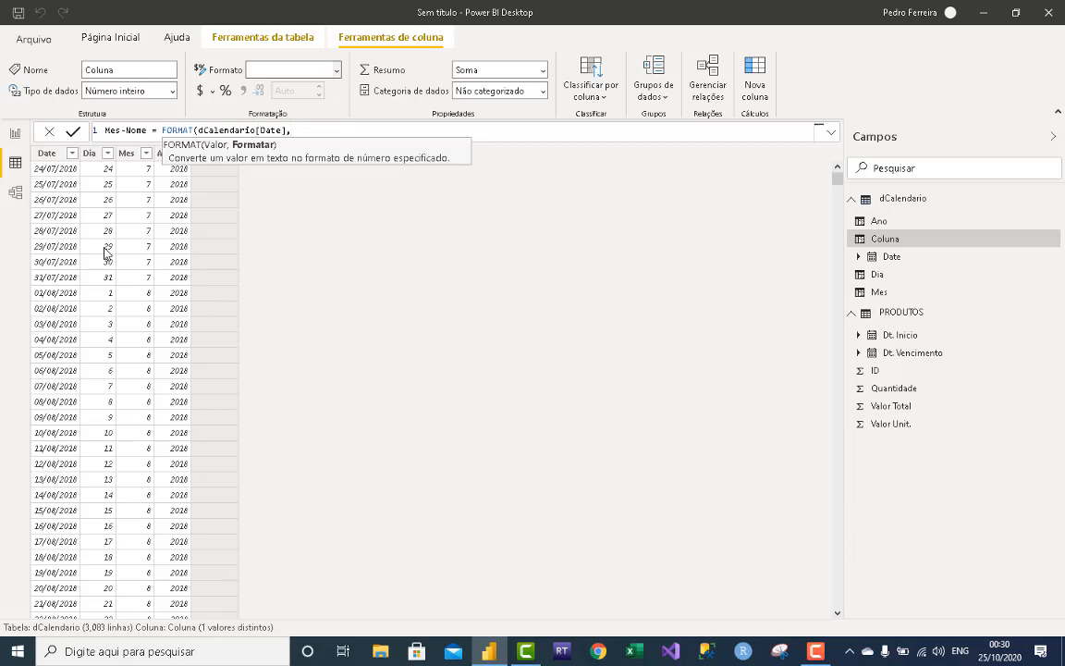
pyautogui.write('""')
pyautogui.press('Left')
pyautogui.write('mmmm")')
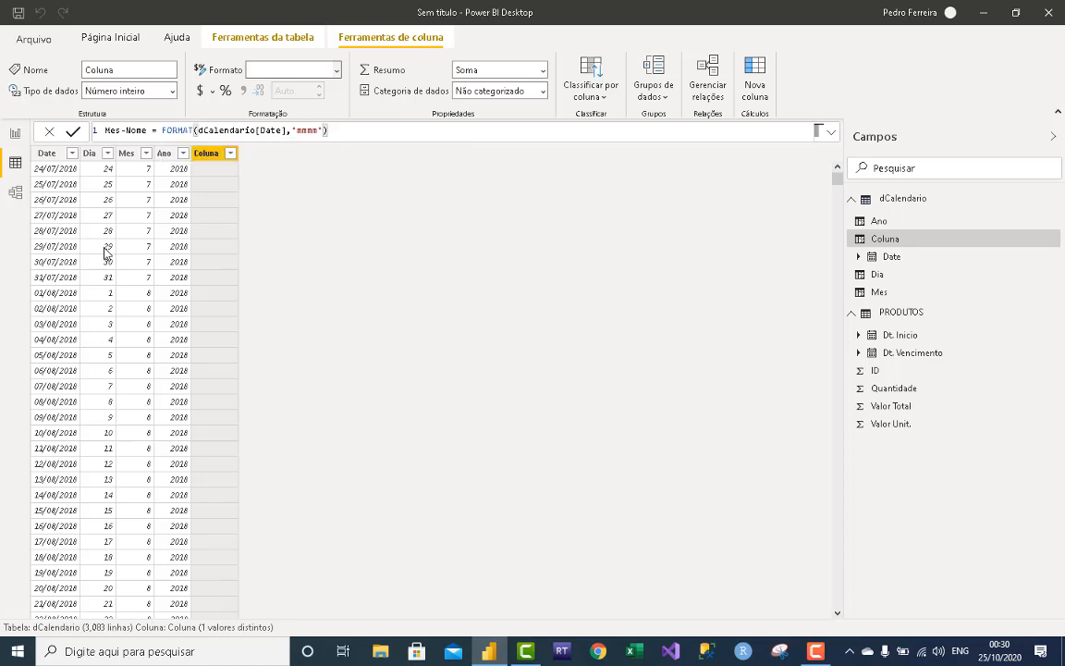
pyautogui.press('Return')
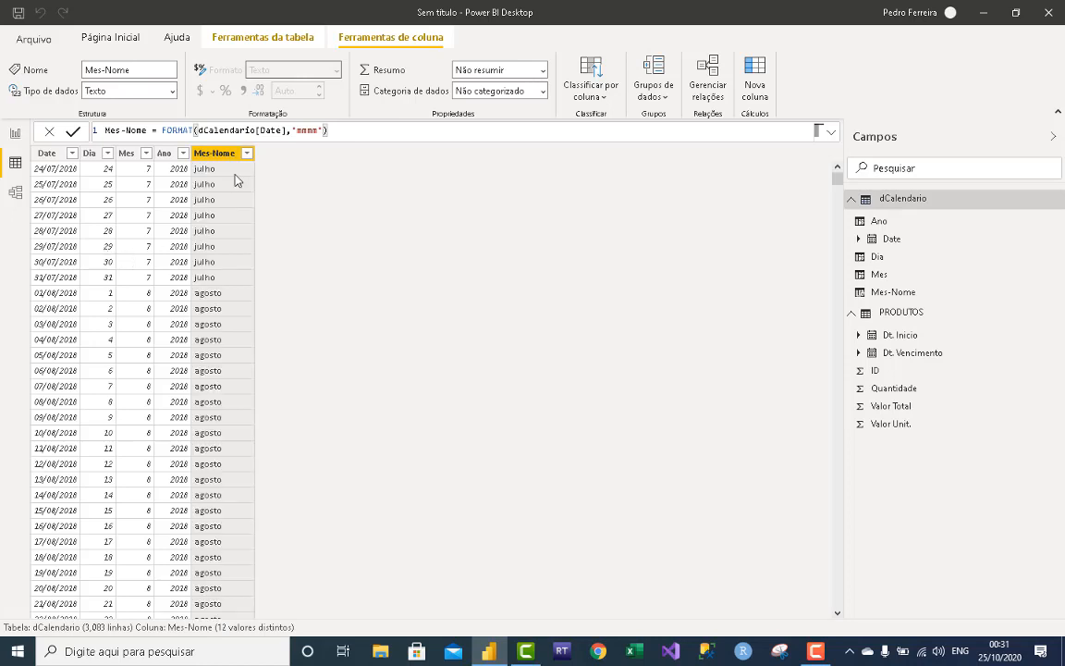
pyautogui.click(247, 154)
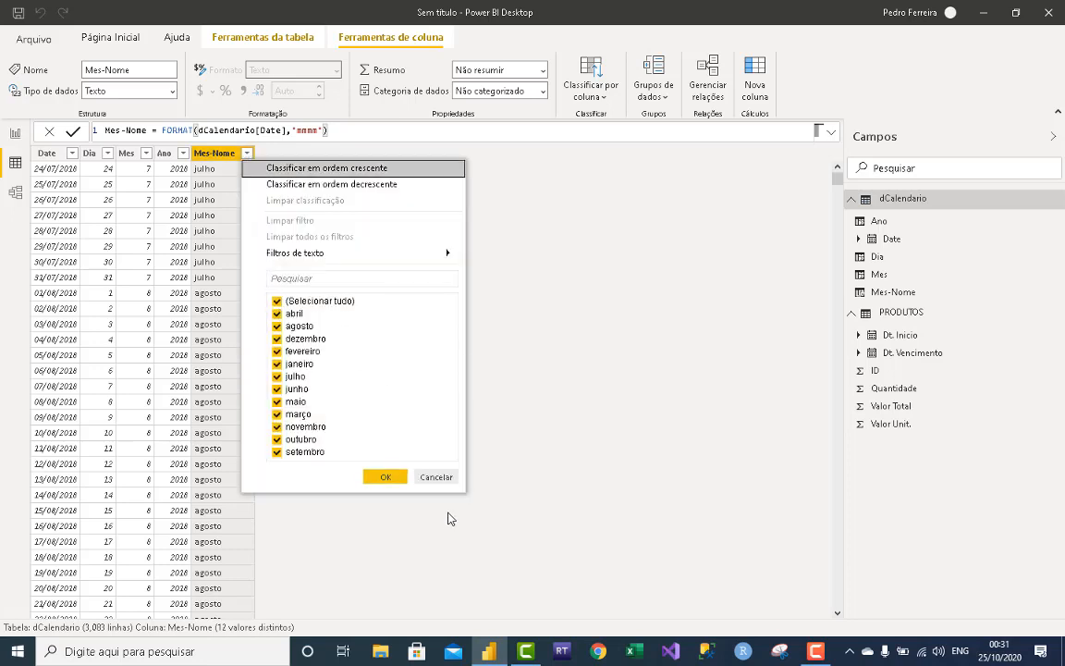
pyautogui.click(433, 477)
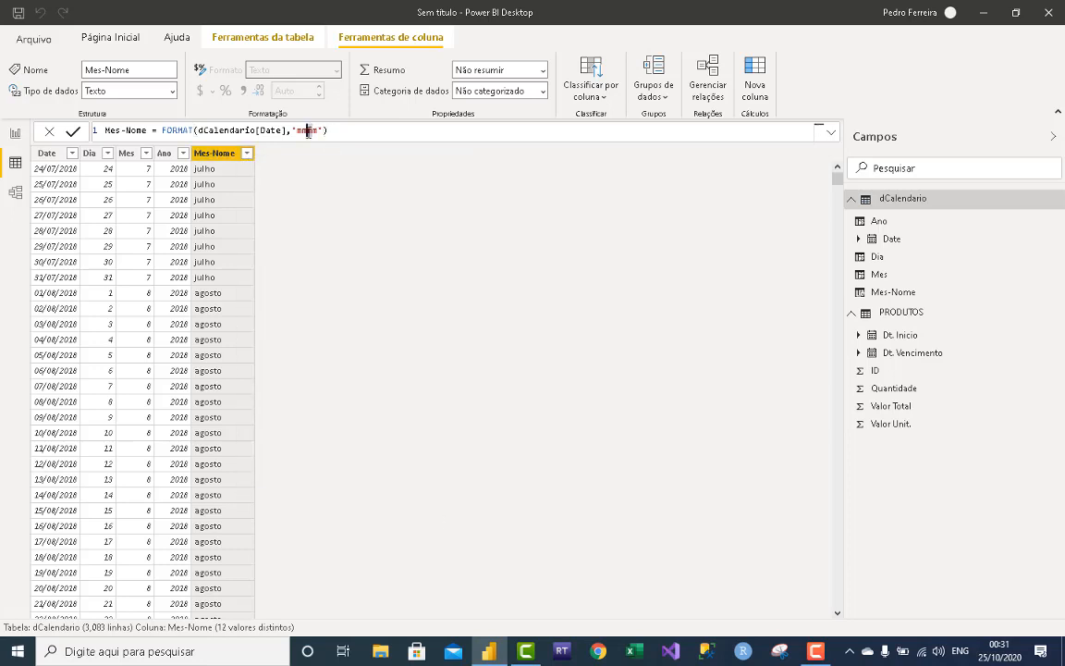
# Try the format codes "mm" and "mmm" in the Mes-Nome formula, and restore "mmmm".
pyautogui.press('Delete')
pyautogui.press('Delete')
pyautogui.press('Return')
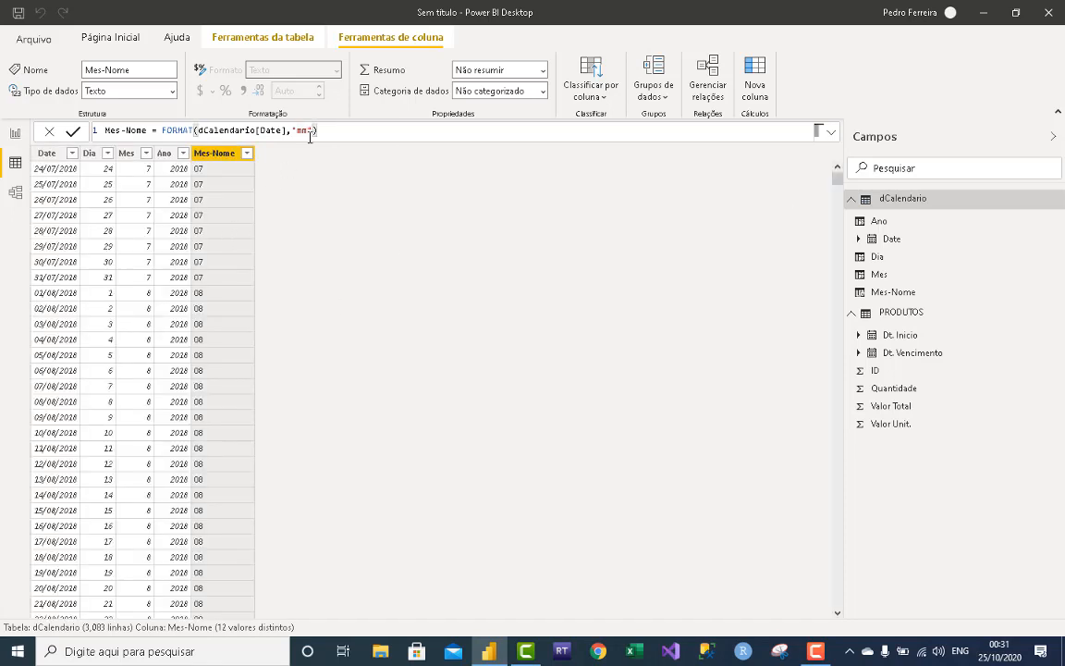
pyautogui.write('m')
pyautogui.press('Return')
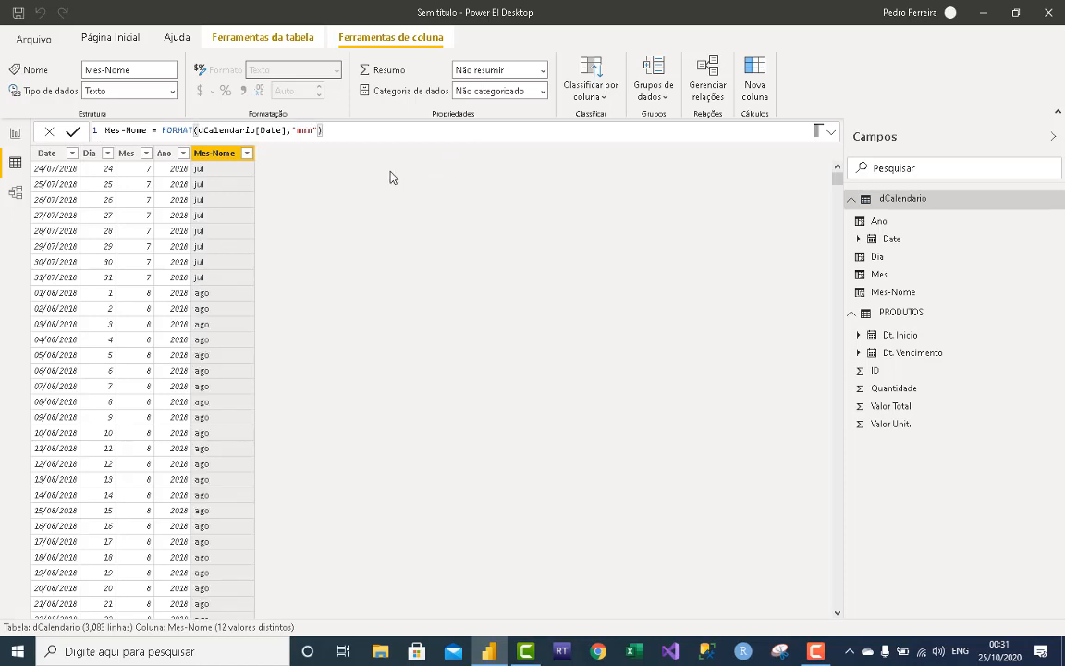
pyautogui.scroll(-5, 220, 315)
pyautogui.scroll(5, 220, 315)
pyautogui.write('m')
pyautogui.press('Return')
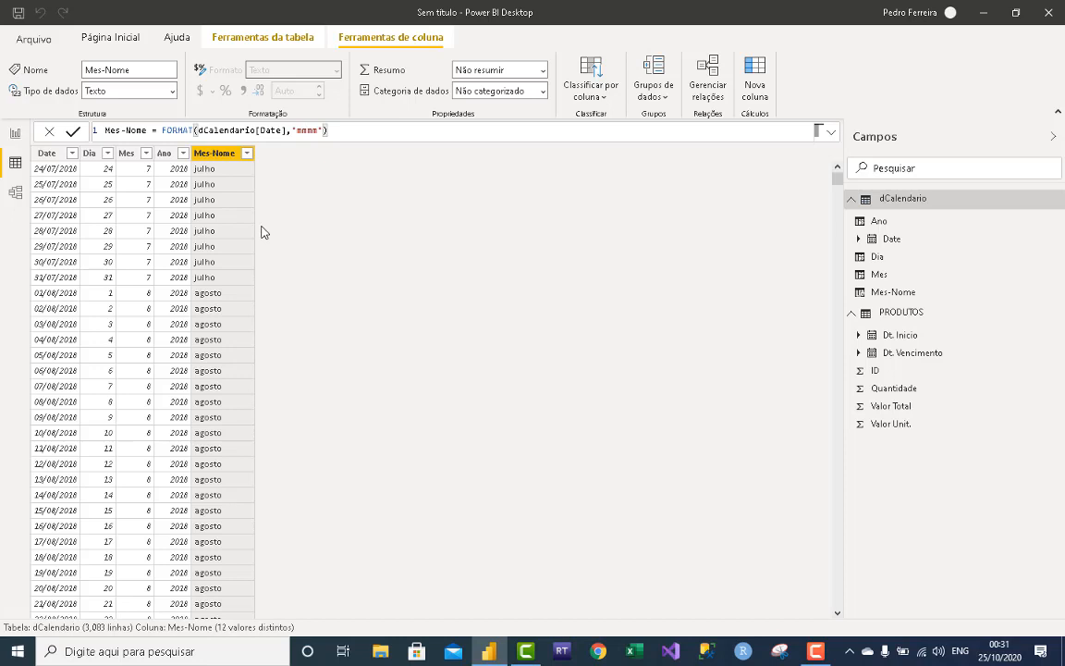
# Add a calculated column with the formula DiaSemana-Nome = FORMAT(dCalendario[Date],"dddd") and look through the weekday names.
pyautogui.click(760, 85)
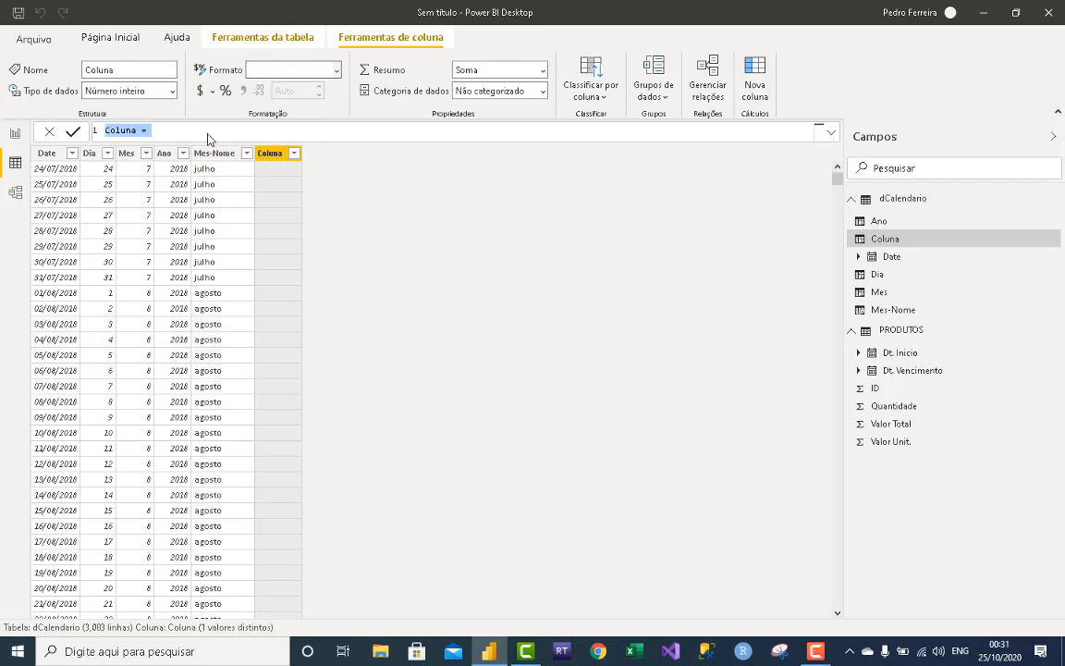
pyautogui.write('DiaSemana-Nome')
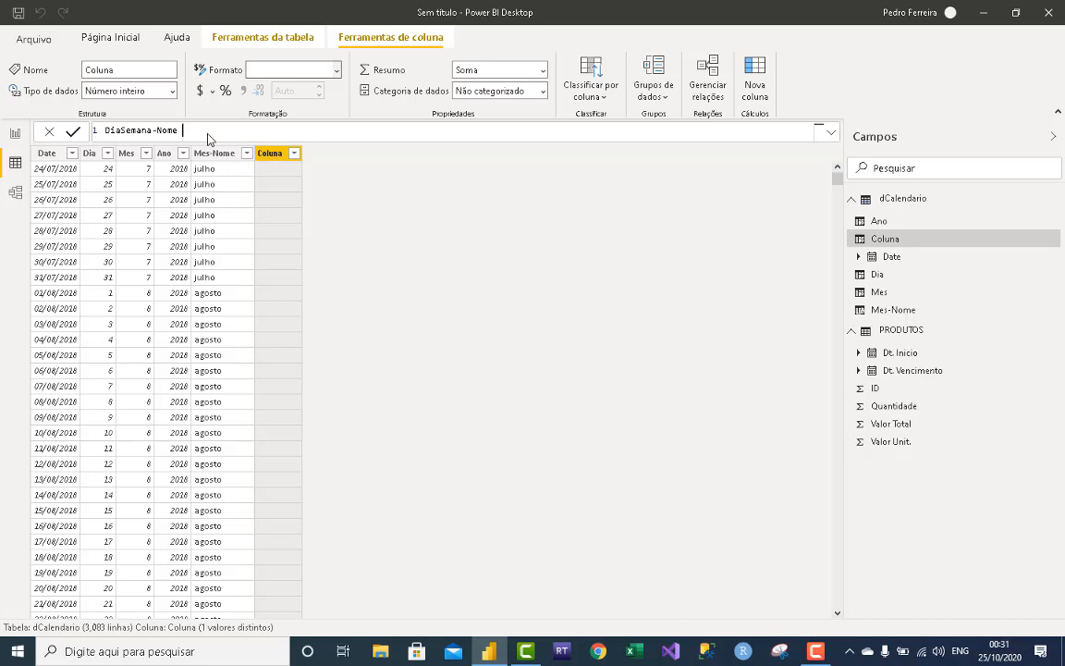
pyautogui.write('= FORMAT(')
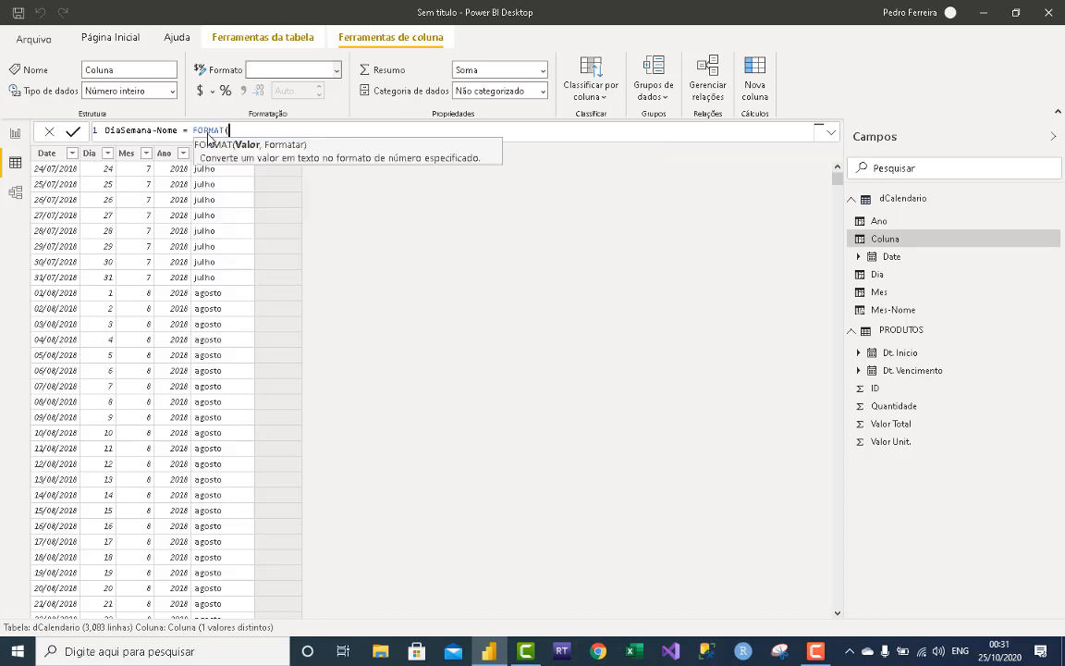
pyautogui.write('da')
pyautogui.press('Down')
pyautogui.press('Down')
pyautogui.press('Down')
pyautogui.press('Down')
pyautogui.press('Down')
pyautogui.press('Down')
pyautogui.press('Down')
pyautogui.press('Down')
pyautogui.press('Down')
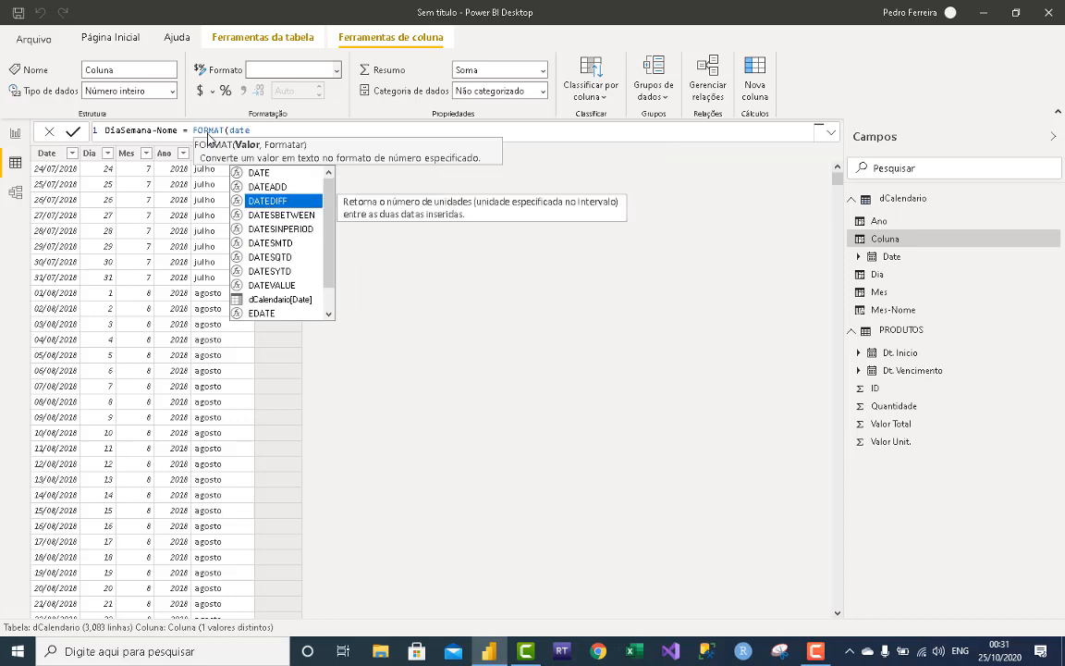
pyautogui.press('Tab')
pyautogui.write(',')
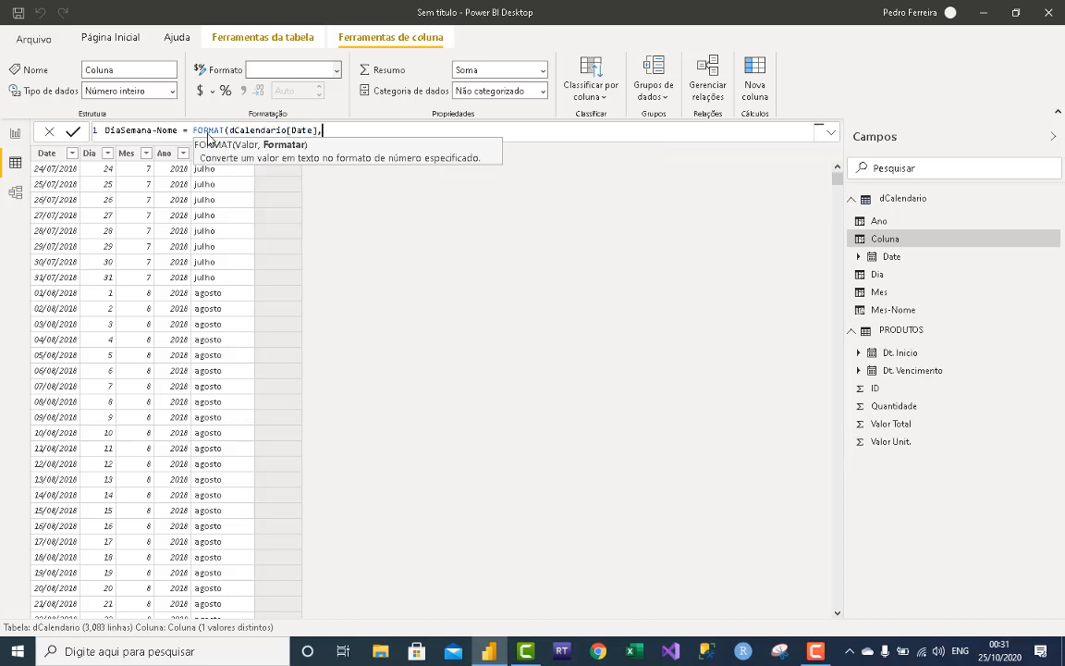
pyautogui.write('"dddd")')
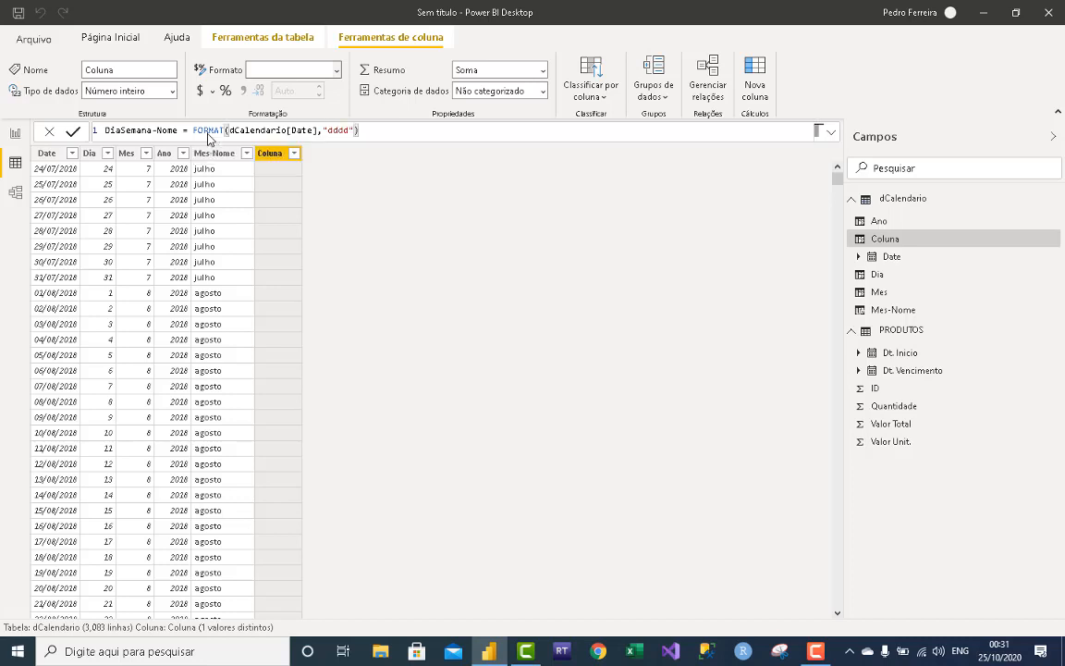
pyautogui.press('Return')
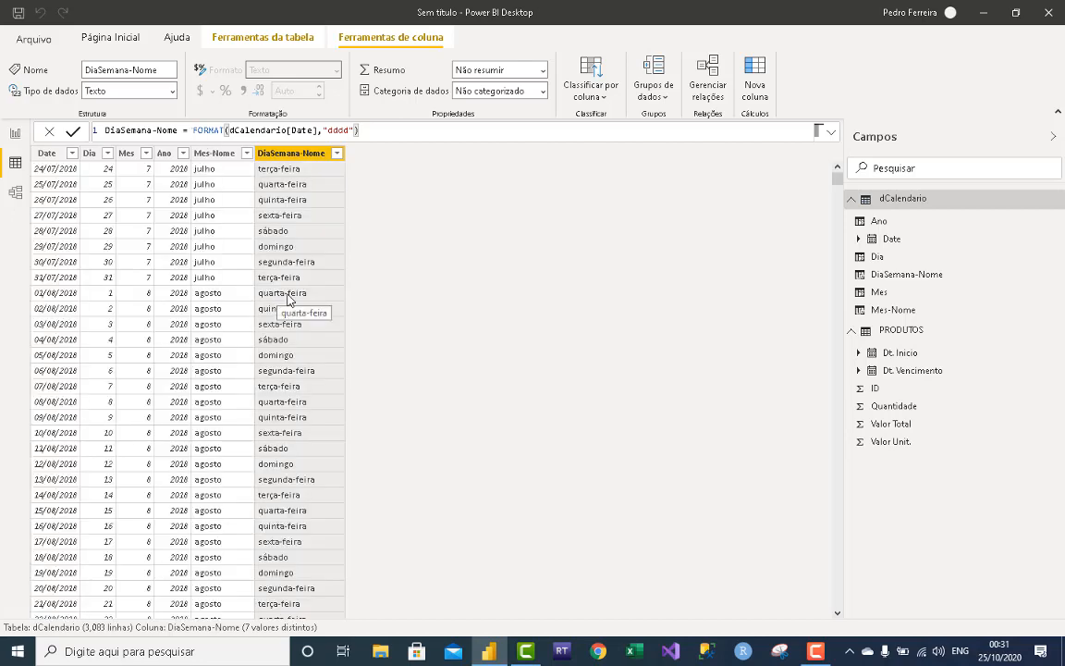
pyautogui.scroll(-6, 284, 314)
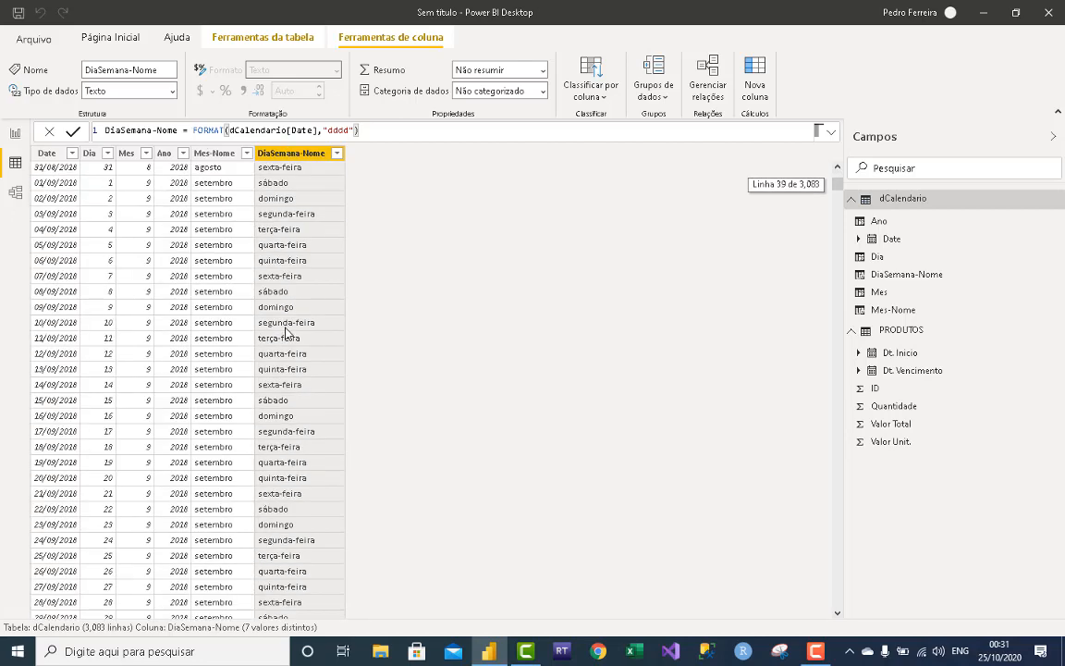
pyautogui.scroll(6, 287, 333)
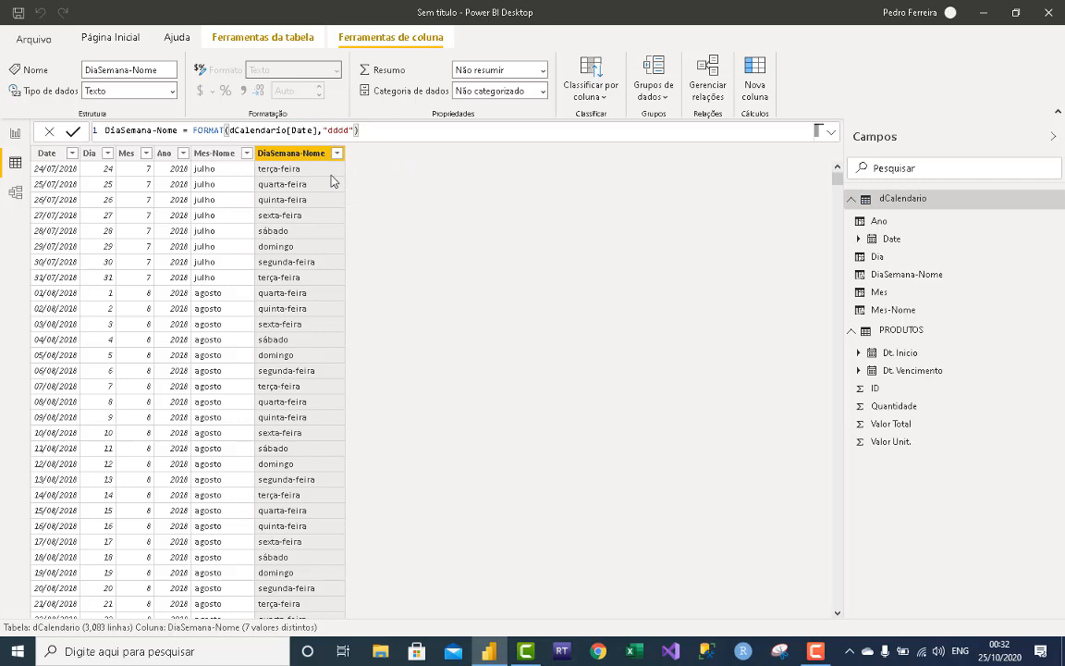
# Start a new calculated column in dCalendario with the formula Dia Util = WEEKDAY(dCalendario[Date],2).
pyautogui.click(752, 75)
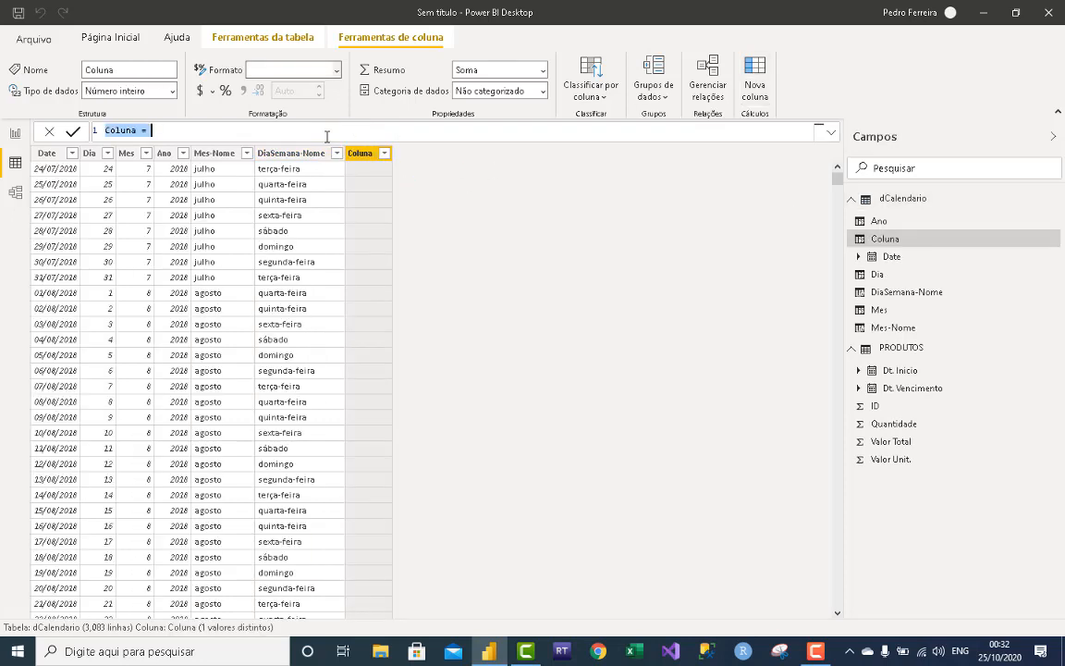
pyautogui.write('D')
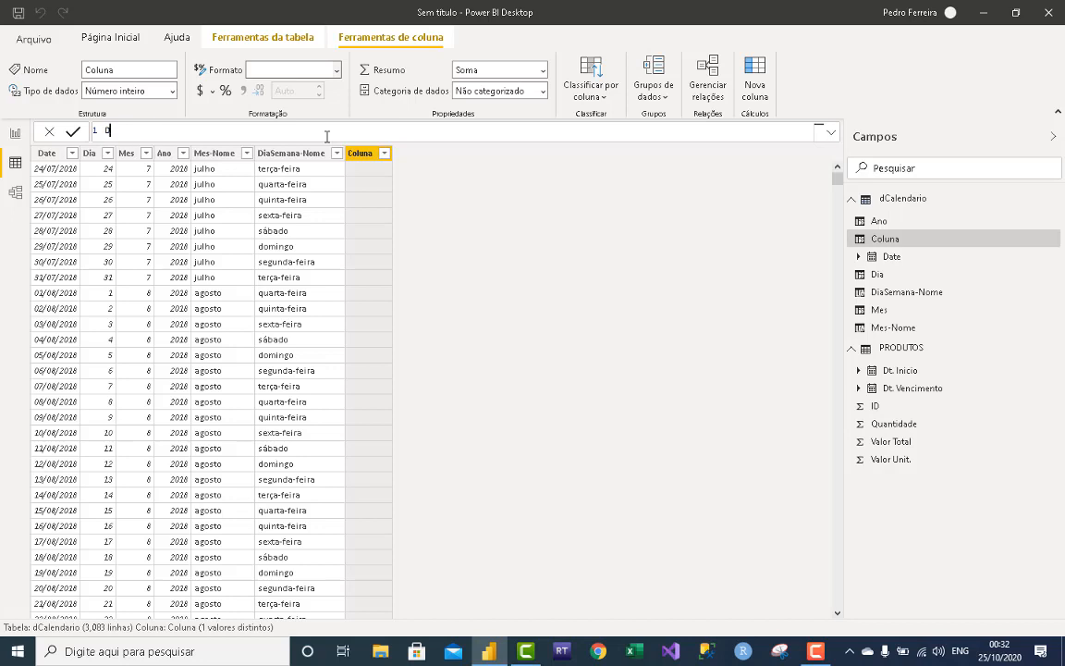
pyautogui.write('ia Util = wee')
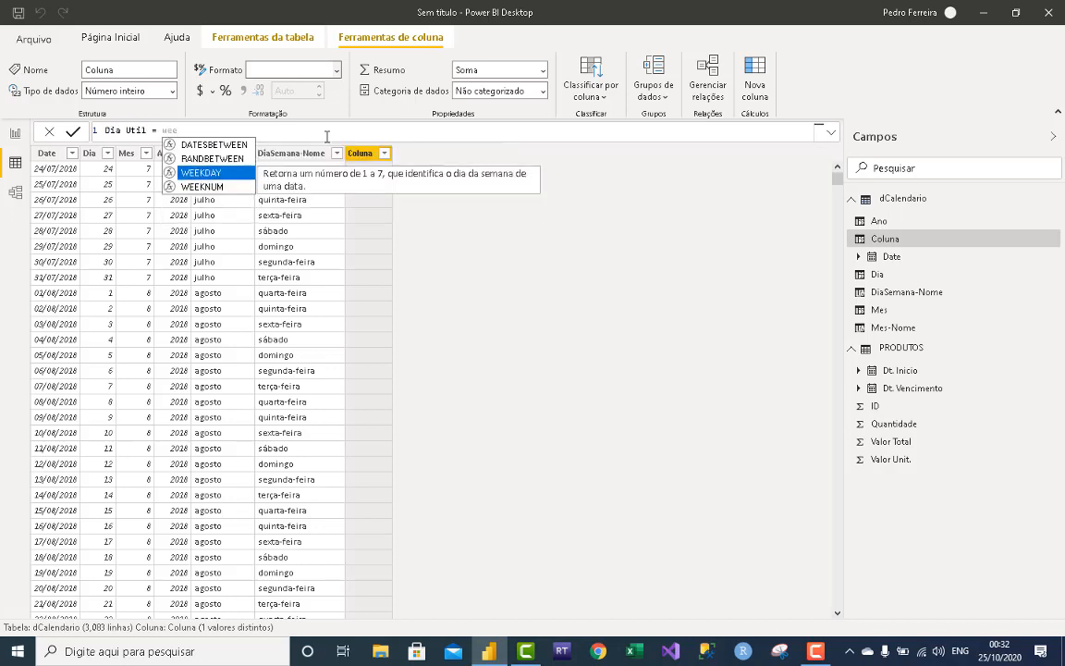
pyautogui.press('Tab')
pyautogui.write('date')
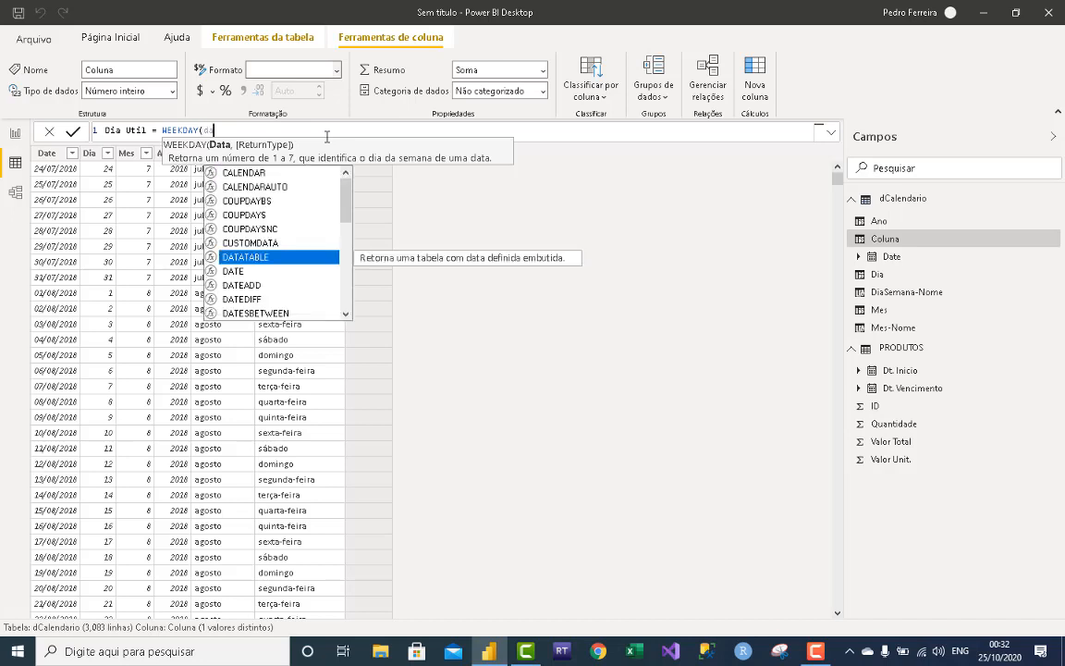
pyautogui.press('Down')
pyautogui.press('Down')
pyautogui.press('Down')
pyautogui.press('Down')
pyautogui.press('Down')
pyautogui.press('Down')
pyautogui.press('Down')
pyautogui.press('Down')
pyautogui.press('Down')
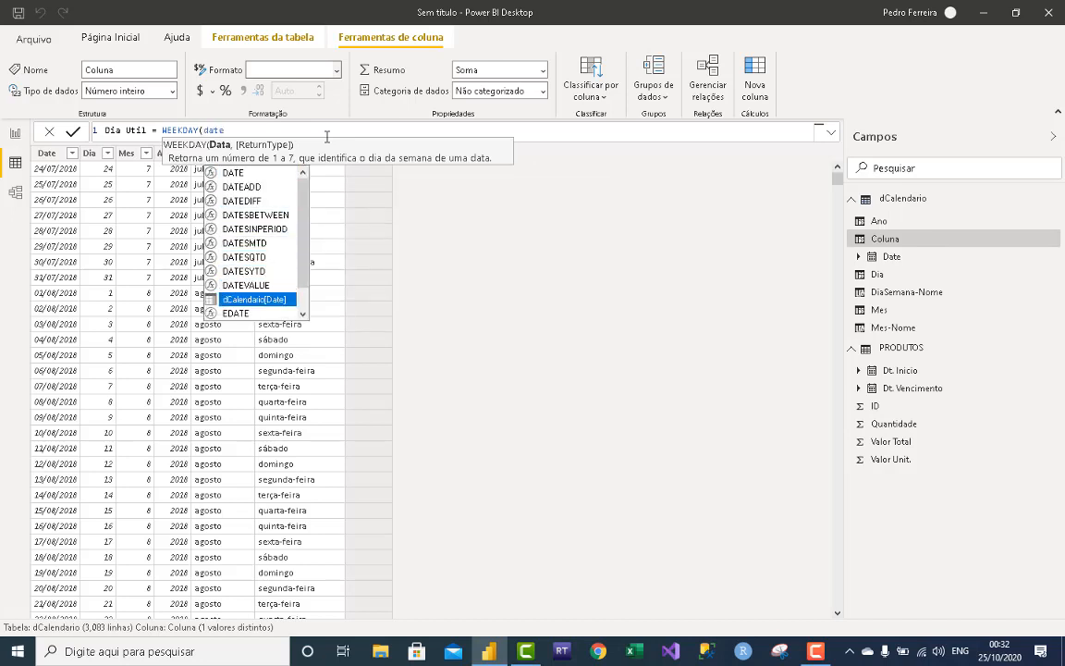
pyautogui.press('Tab')
pyautogui.write(',2')
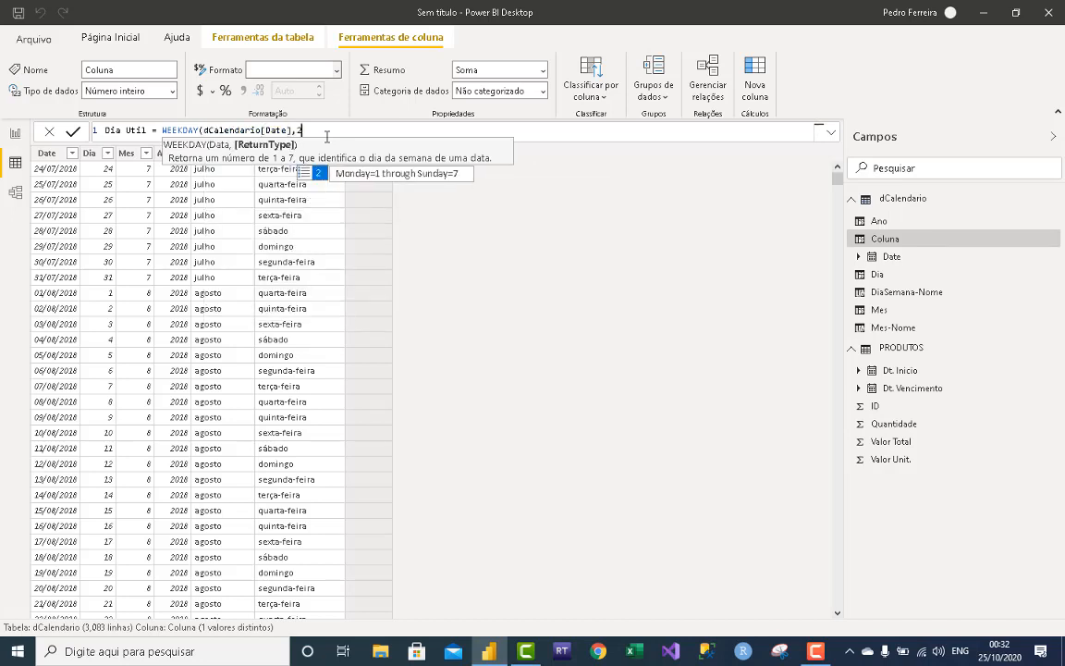
pyautogui.press('Tab')
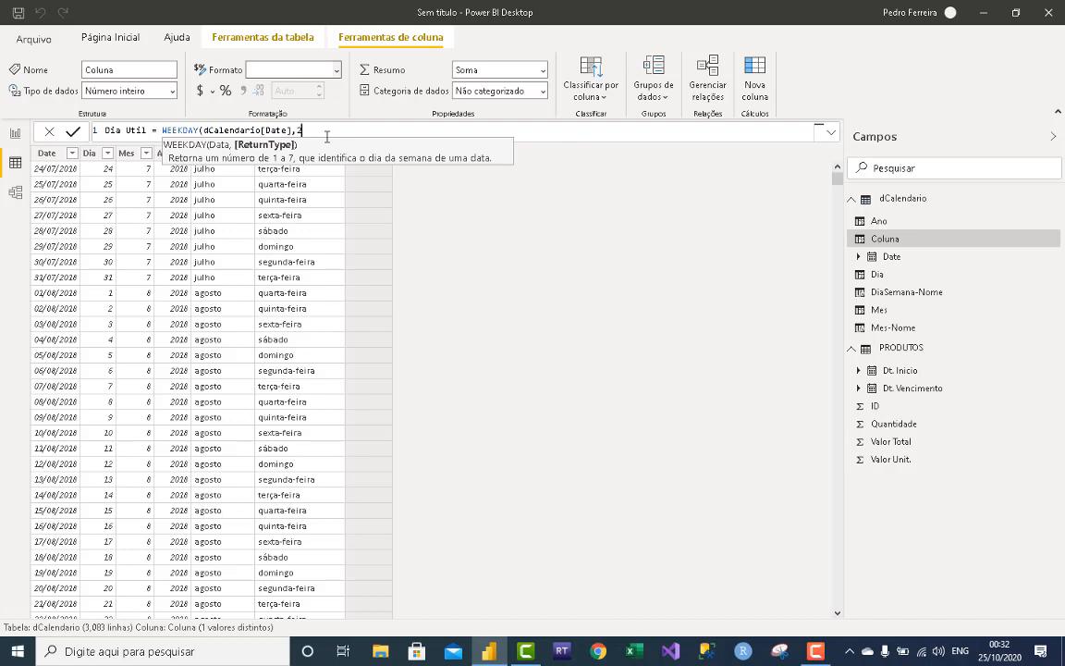
pyautogui.write(')')
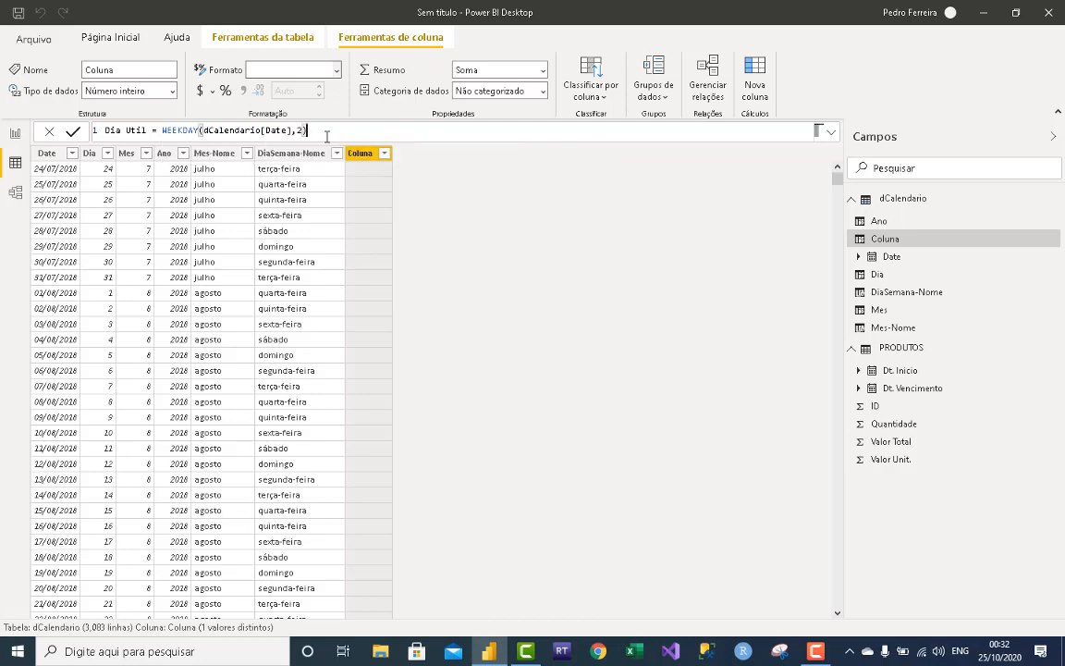
# Move the WEEKDAY expression to its own line and assign it to a variable with VAR DiaSemana =.
pyautogui.hotkey('ctrl', 'Left')
pyautogui.hotkey('ctrl', 'Left')
pyautogui.hotkey('ctrl', 'Left')
pyautogui.hotkey('ctrl', 'Left')
pyautogui.hotkey('ctrl', 'Left')
pyautogui.hotkey('shift', 'Return')
pyautogui.hotkey('shift', 'Return')
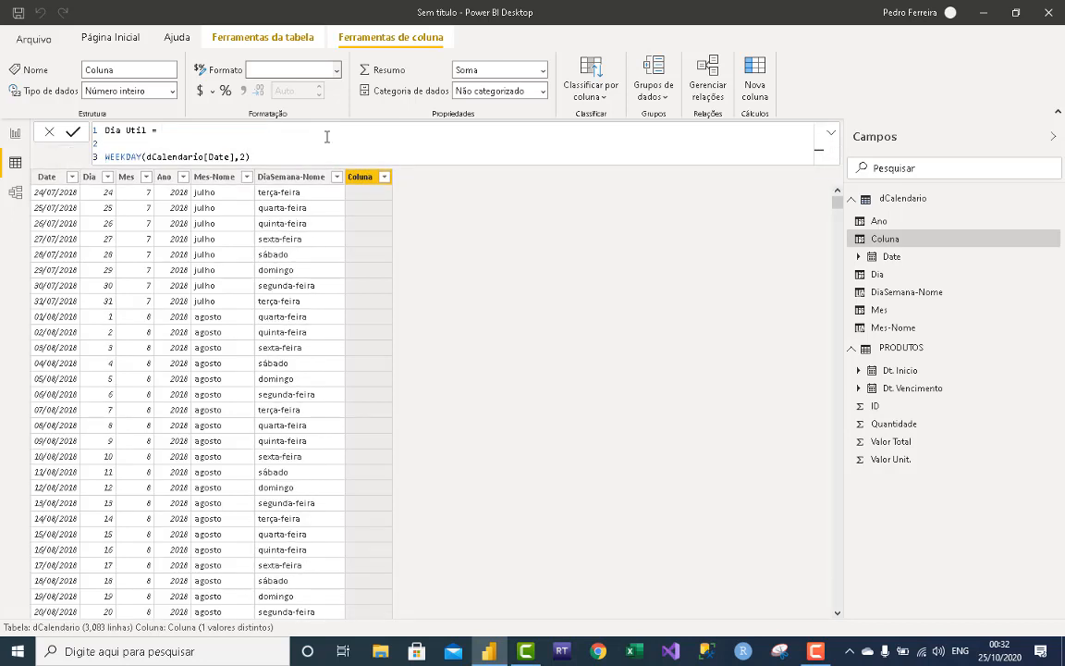
pyautogui.write('VAR Dia')
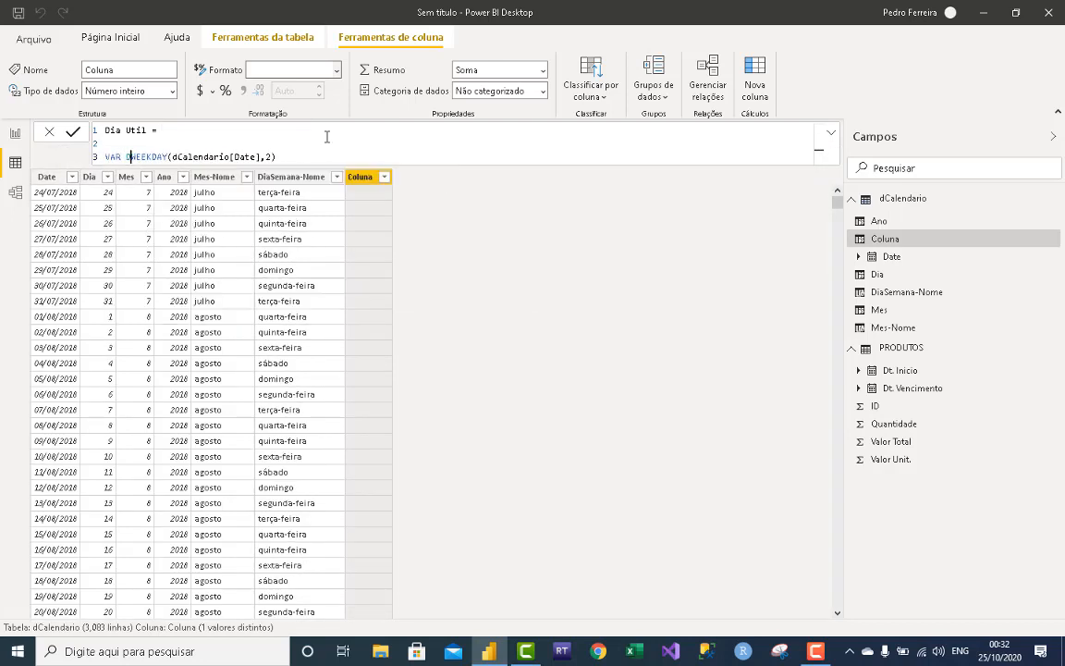
pyautogui.write('Semana')
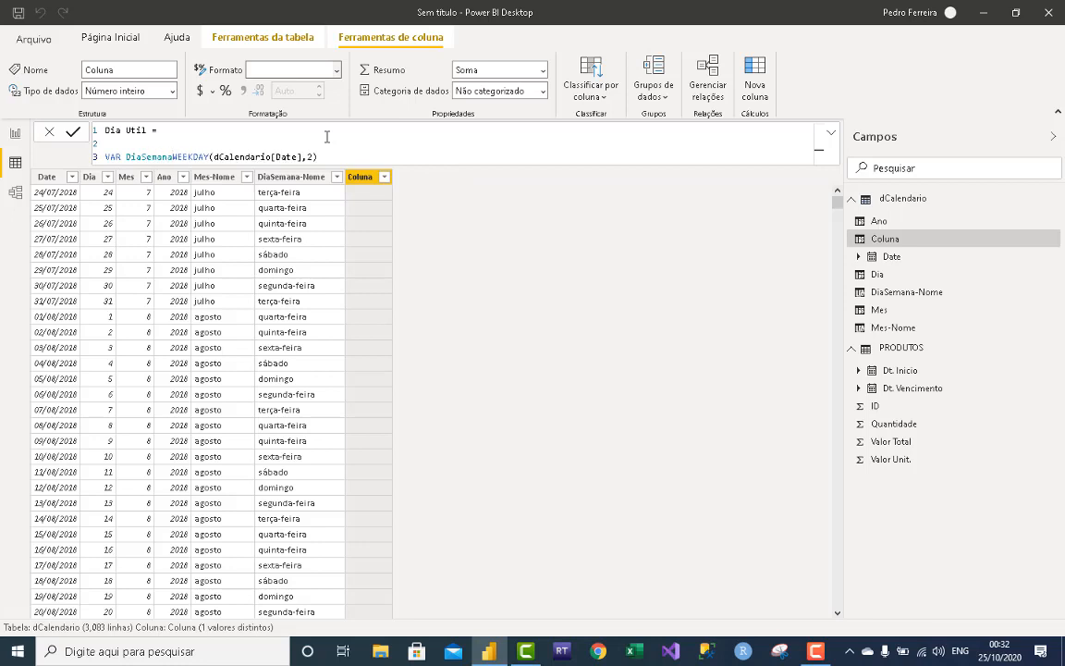
pyautogui.write(' =')
pyautogui.press('Right')
pyautogui.press('Right')
pyautogui.press('Right')
pyautogui.press('Right')
pyautogui.press('Right')
pyautogui.press('Right')
pyautogui.press('Right')
pyautogui.press('Right')
pyautogui.press('Right')
pyautogui.press('Right')
pyautogui.press('Right')
pyautogui.press('Right')
pyautogui.press('Right')
pyautogui.press('Right')
pyautogui.press('Right')
pyautogui.press('Right')
pyautogui.press('Right')
pyautogui.press('Right')
pyautogui.press('Right')
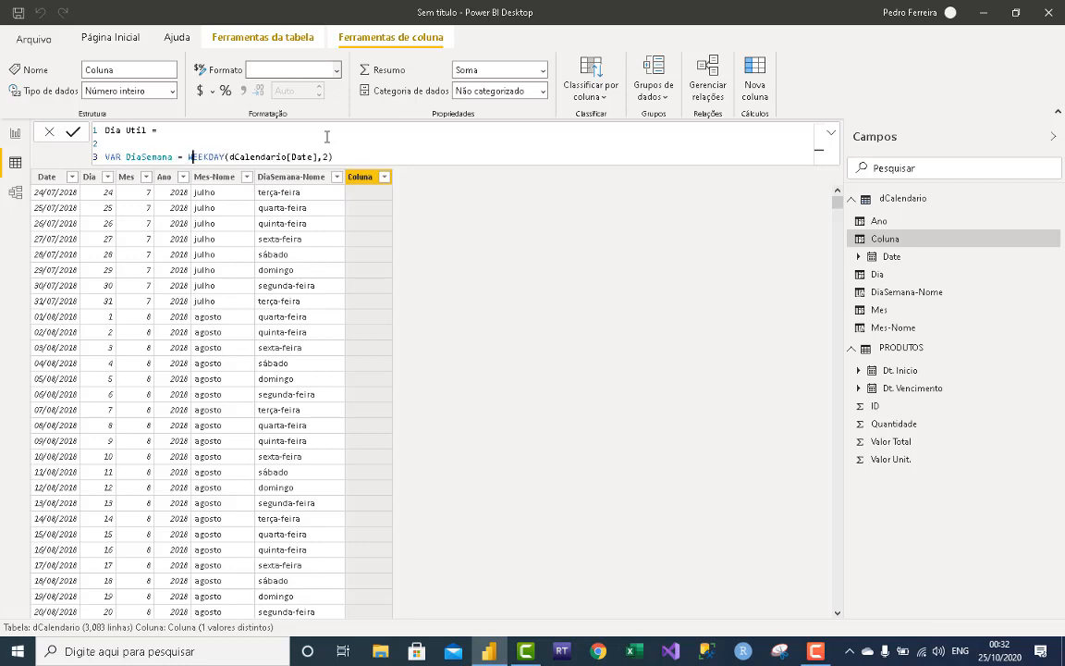
pyautogui.press('Right')
pyautogui.press('Right')
pyautogui.press('Right')
pyautogui.press('Right')
pyautogui.press('Right')
pyautogui.press('Right')
pyautogui.press('Right')
pyautogui.press('Right')
pyautogui.press('Right')
pyautogui.press('Return')
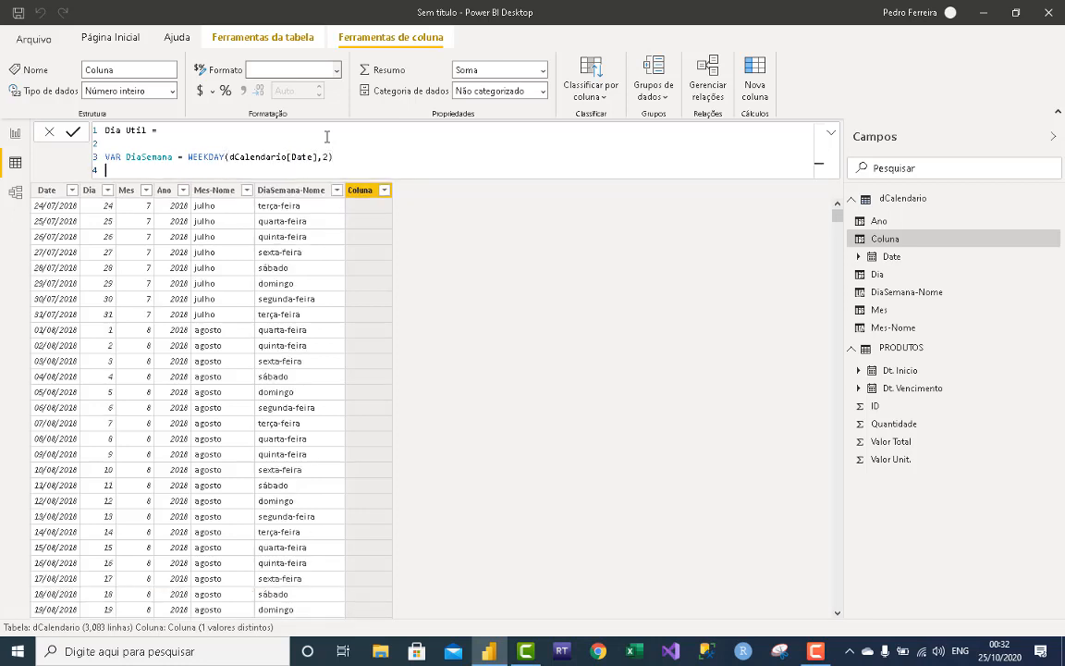
# Add a RETURN section with an IF that tests DiaSemana >5 and gives "Final De Semana" when true.
pyautogui.press('Return')
pyautogui.write('RETURN')
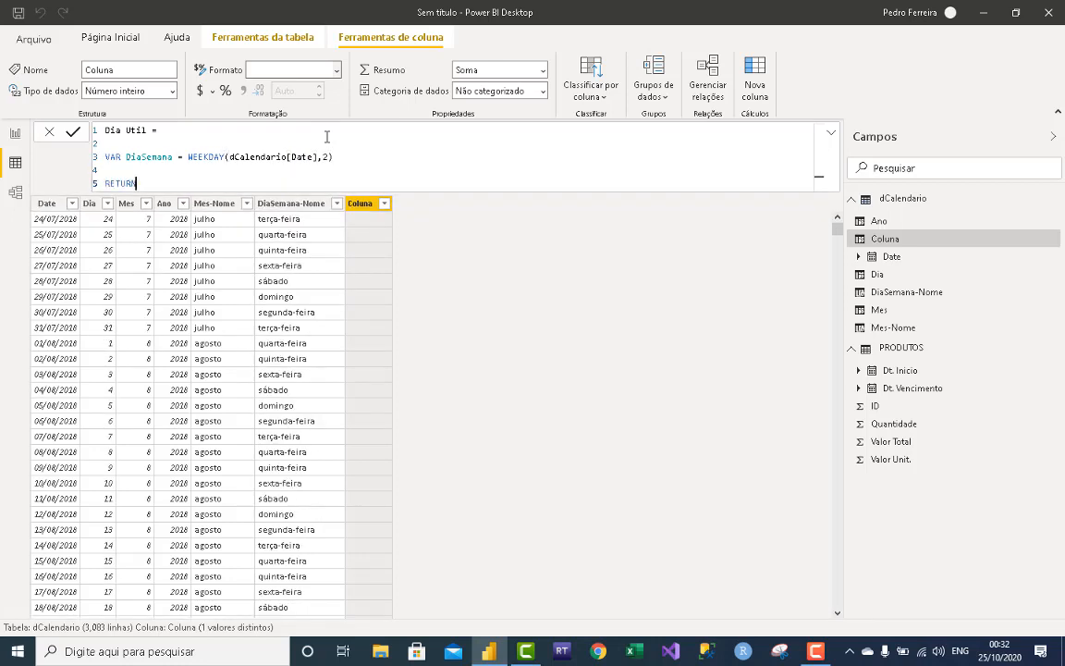
pyautogui.press('Return')
pyautogui.press('Return')
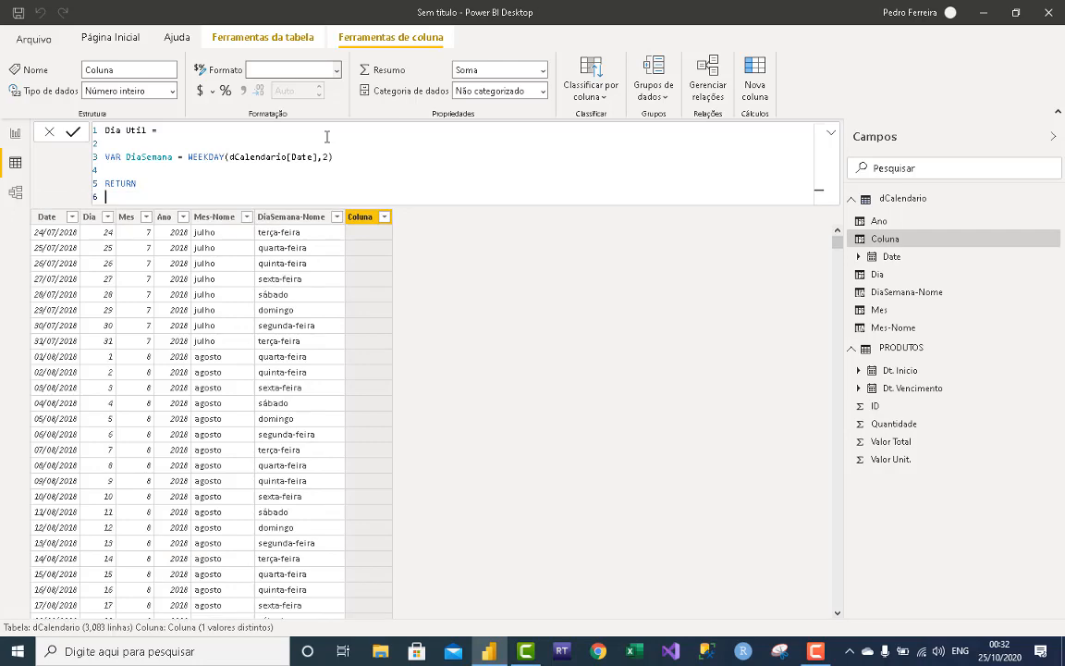
pyautogui.write('IF(')
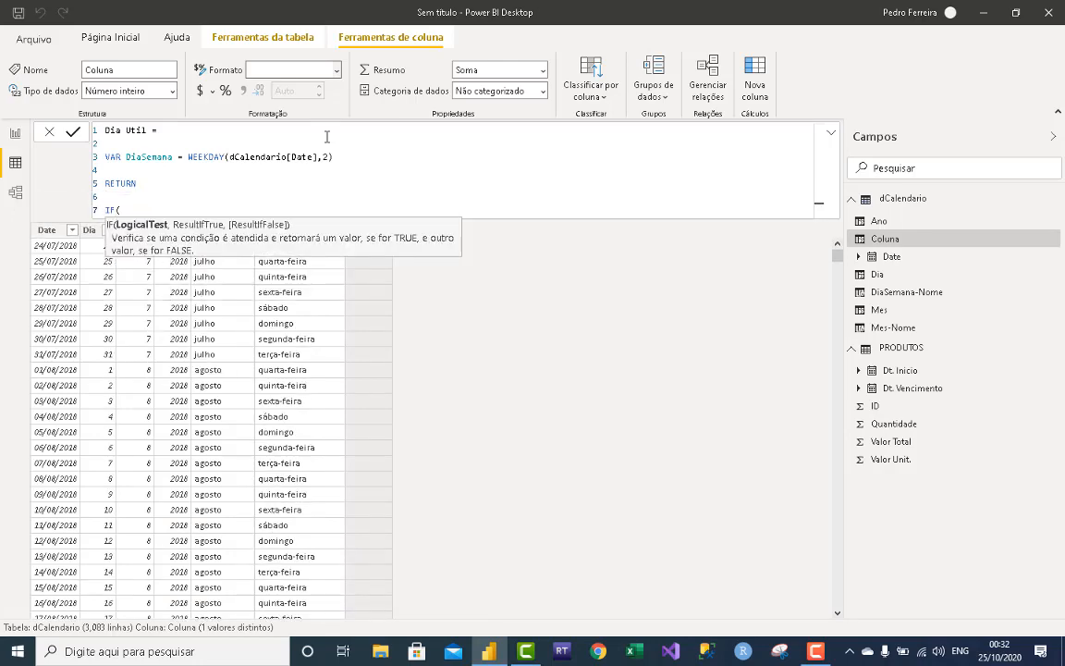
pyautogui.write('Dia')
pyautogui.press('Tab')
pyautogui.write('>5, "')
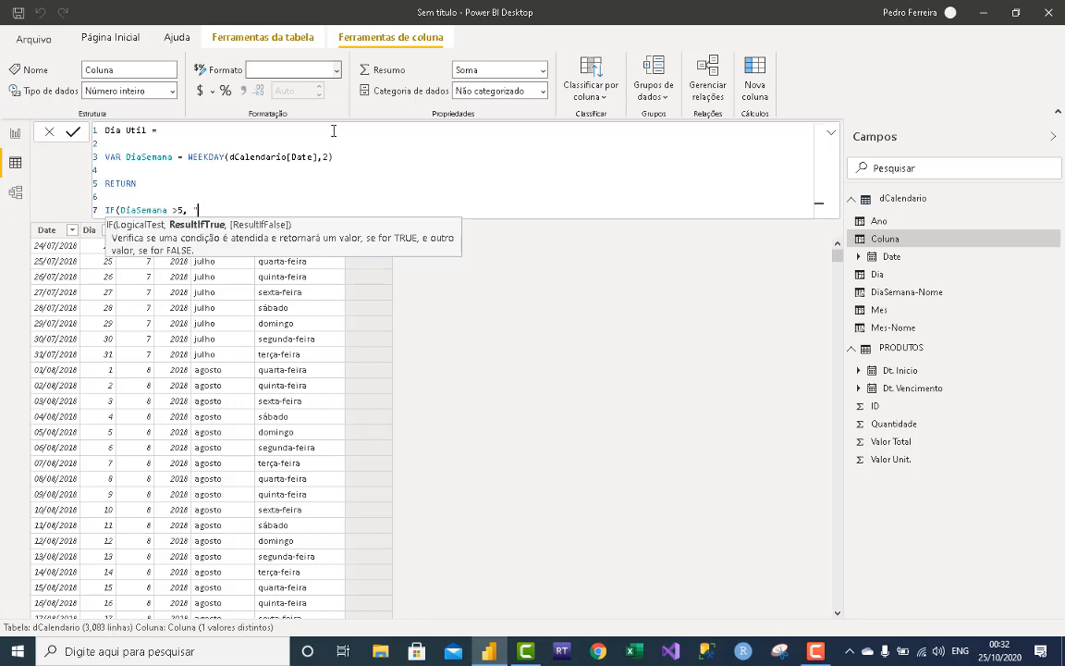
pyautogui.write('final')
pyautogui.press('BackSpace')
pyautogui.press('BackSpace')
pyautogui.press('BackSpace')
pyautogui.press('BackSpace')
pyautogui.press('BackSpace')
pyautogui.press('BackSpace')
pyautogui.write('Final De Semana",')
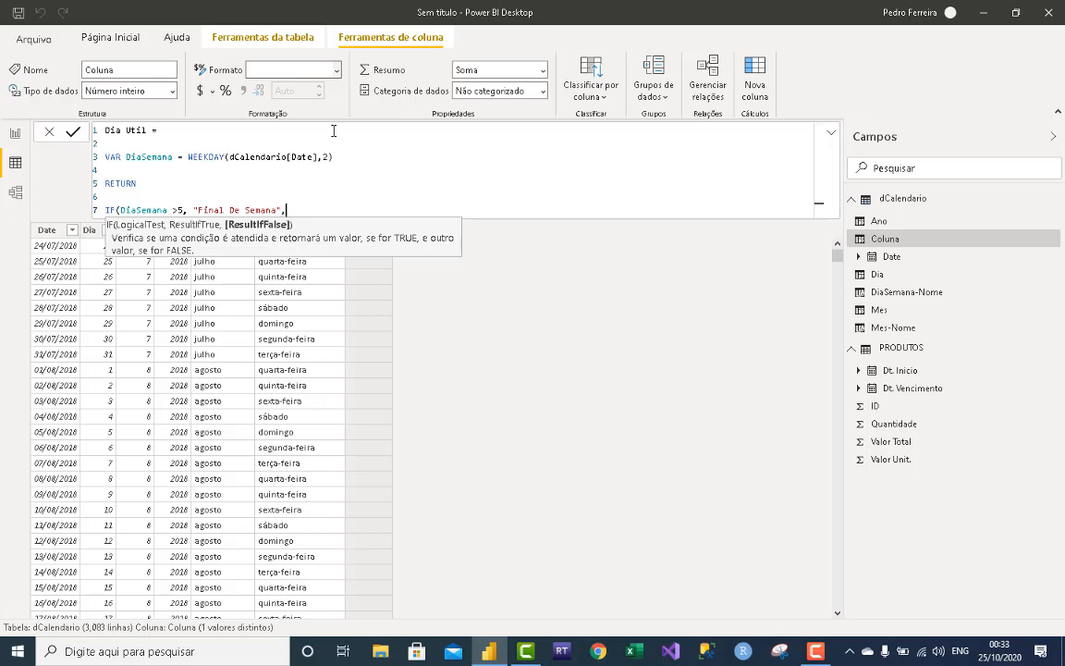
# Complete the IF with "Dia da Semana" as the false result, correct the true result to "Final de Semana", and commit the Dia Util formula.
pyautogui.write(' "Dia')
pyautogui.press('BackSpace')
pyautogui.press('BackSpace')
pyautogui.press('BackSpace')
pyautogui.write('Dia Da Semana"')
pyautogui.hotkey('ctrl', 'Left')
pyautogui.press('Left')
pyautogui.press('Left')
pyautogui.press('BackSpace')
pyautogui.write('d')
pyautogui.hotkey('ctrl', 'Left')
pyautogui.hotkey('ctrl', 'Left')
pyautogui.hotkey('ctrl', 'Left')
pyautogui.hotkey('ctrl', 'Left')
pyautogui.press('Left')
pyautogui.press('Left')
pyautogui.press('BackSpace')
pyautogui.write('d')
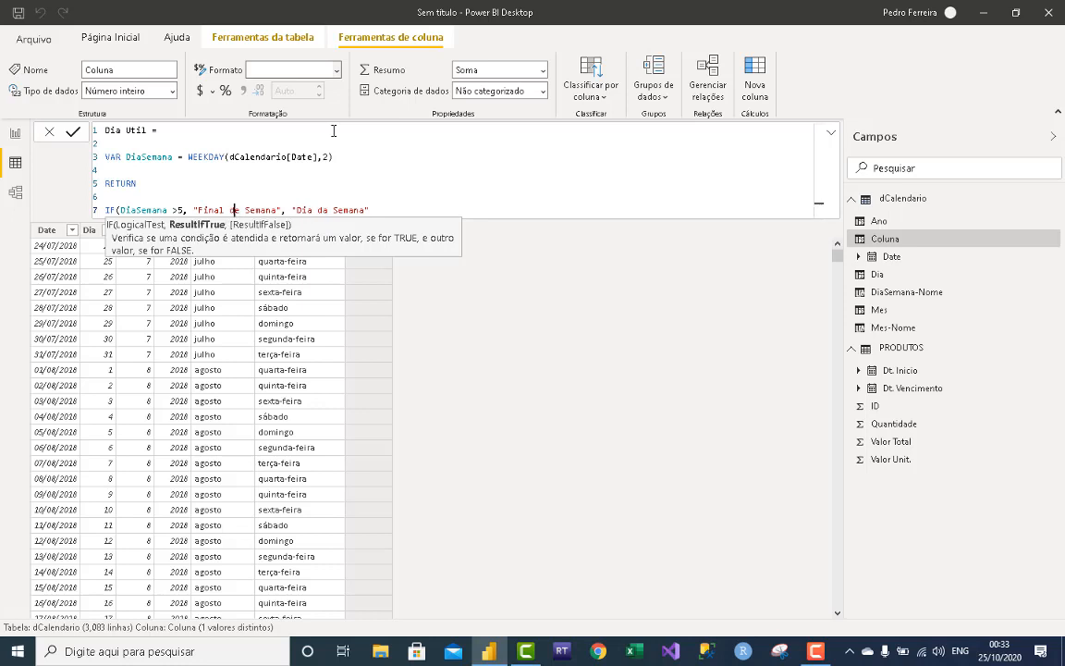
pyautogui.press('Right')
pyautogui.press('Right')
pyautogui.press('Right')
pyautogui.press('Right')
pyautogui.press('Right')
pyautogui.press('Right')
pyautogui.press('Right')
pyautogui.press('Right')
pyautogui.press('Right')
pyautogui.press('Right')
pyautogui.press('Right')
pyautogui.press('Right')
pyautogui.press('Right')
pyautogui.press('Right')
pyautogui.press('Right')
pyautogui.press('Right')
pyautogui.press('Right')
pyautogui.press('Right')
pyautogui.press('Right')
pyautogui.press('Right')
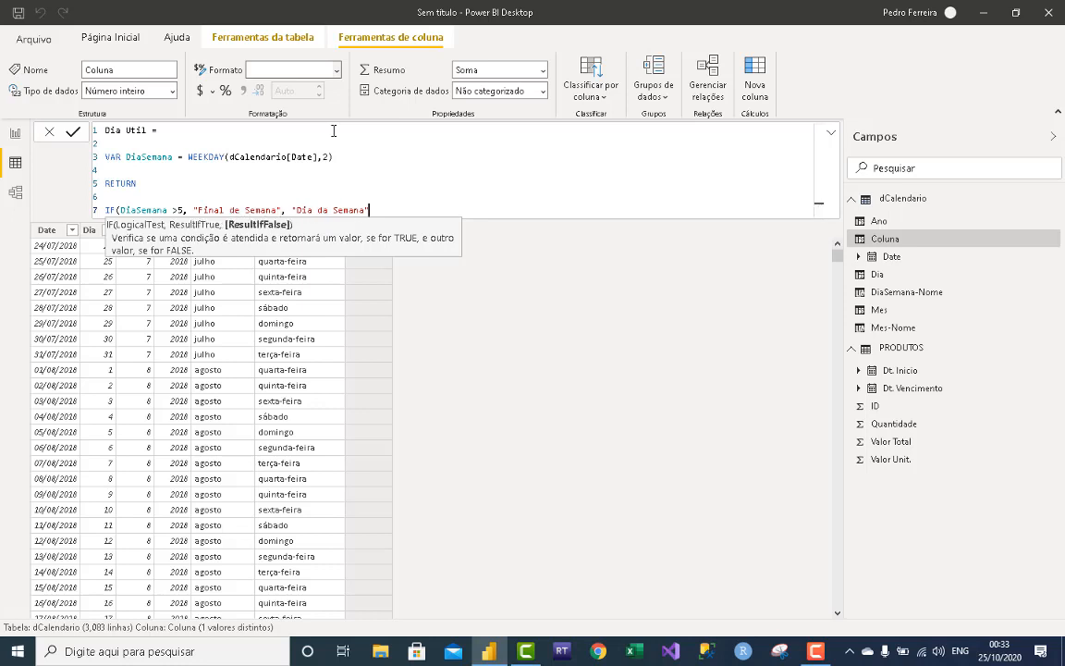
pyautogui.write(')')
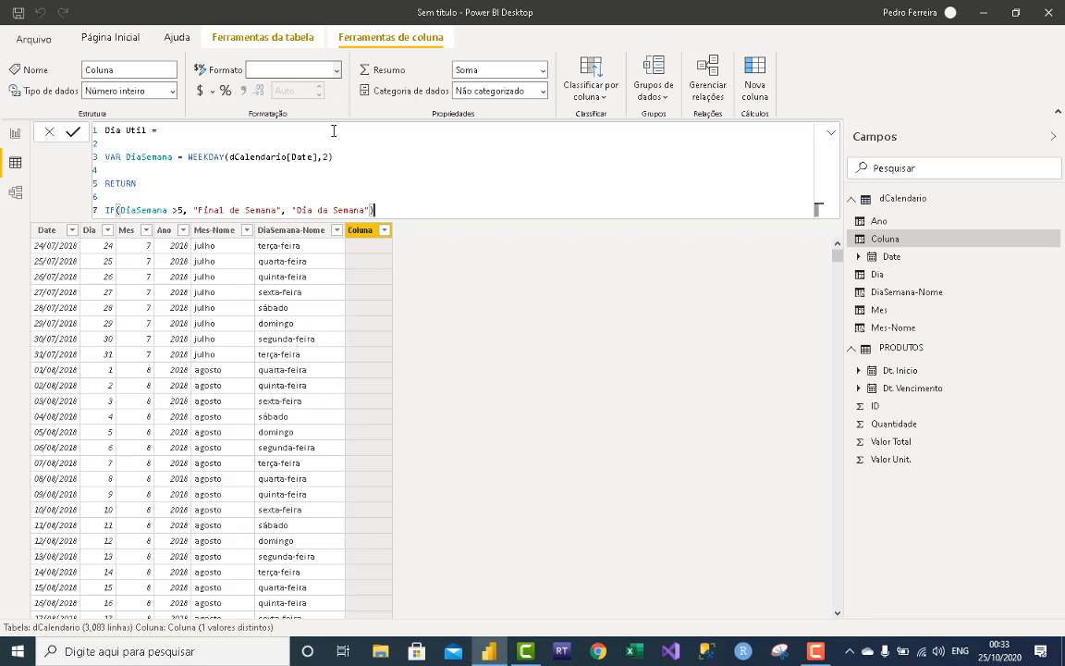
pyautogui.press('Return')
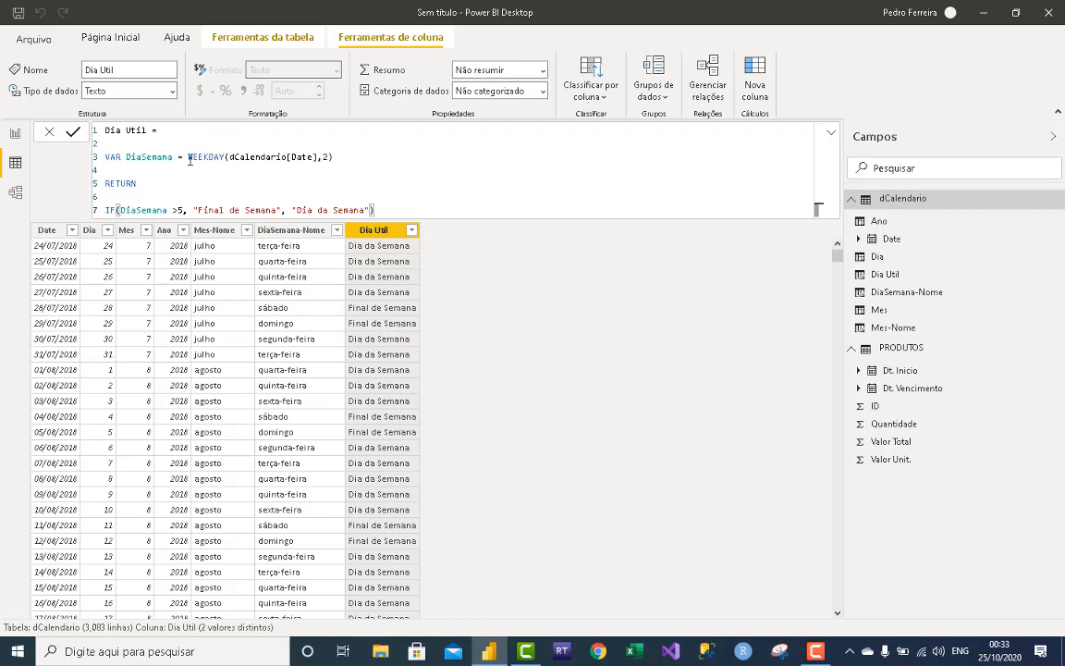
pyautogui.moveTo(187, 156); pyautogui.dragTo(219, 156)
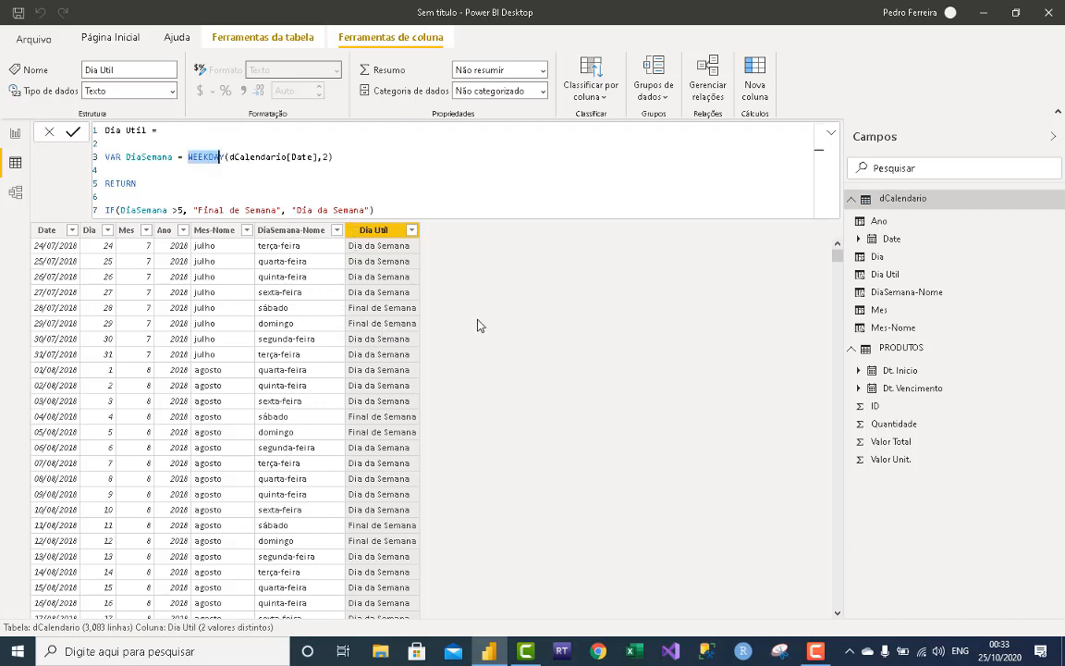
pyautogui.click(505, 300)
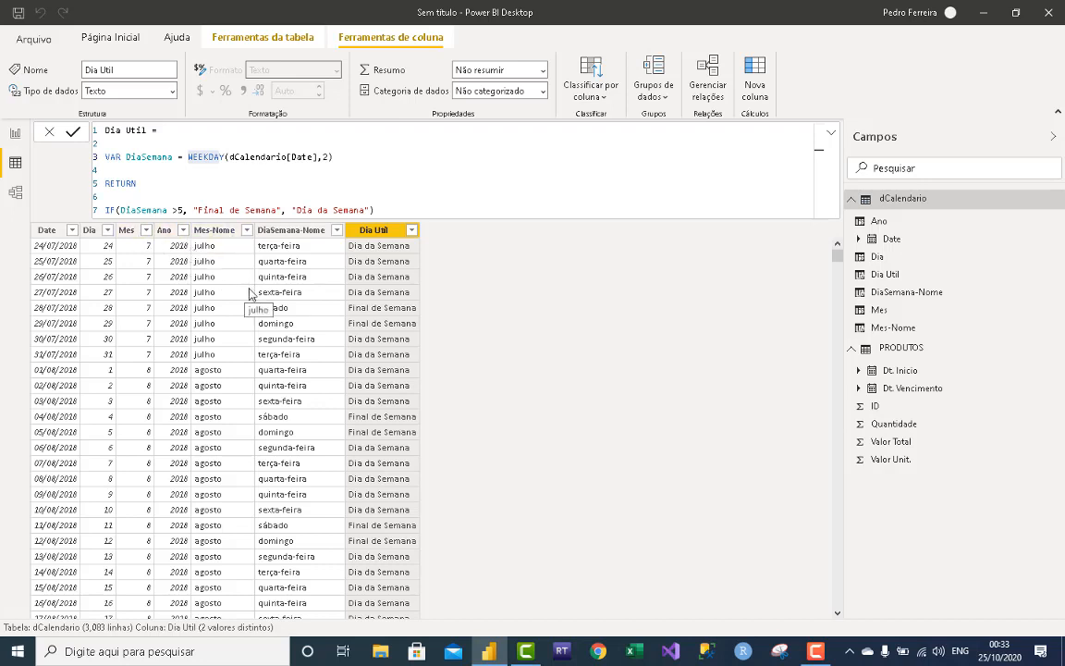
# Start a new calculated column in dCalendario named Mes-Ano.
pyautogui.click(686, 81)
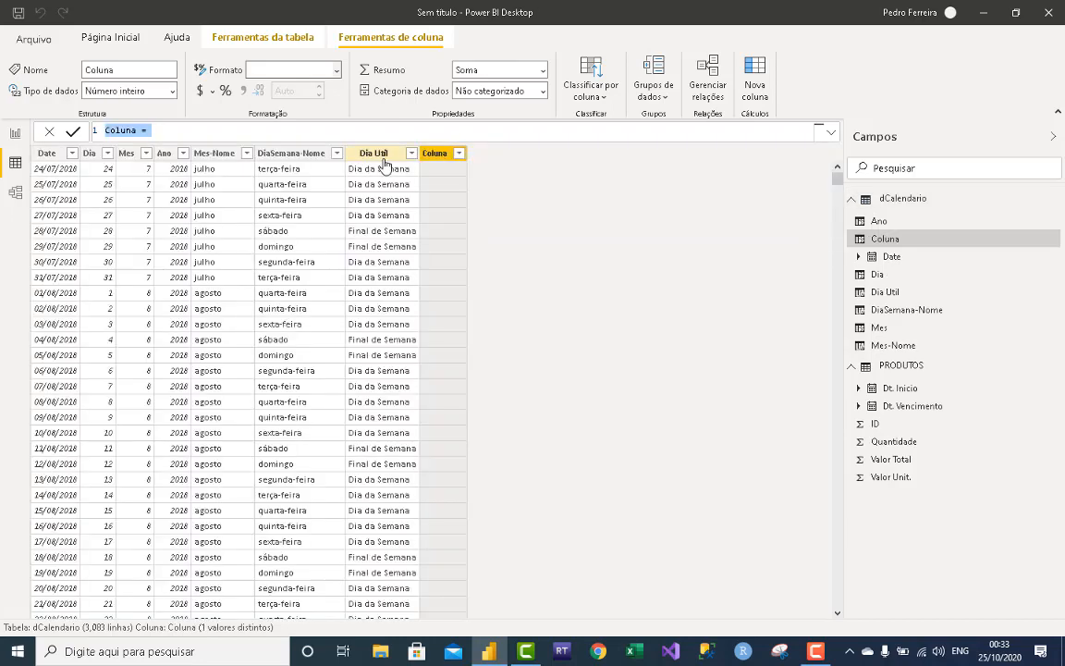
pyautogui.write('Mes-Ano = ')
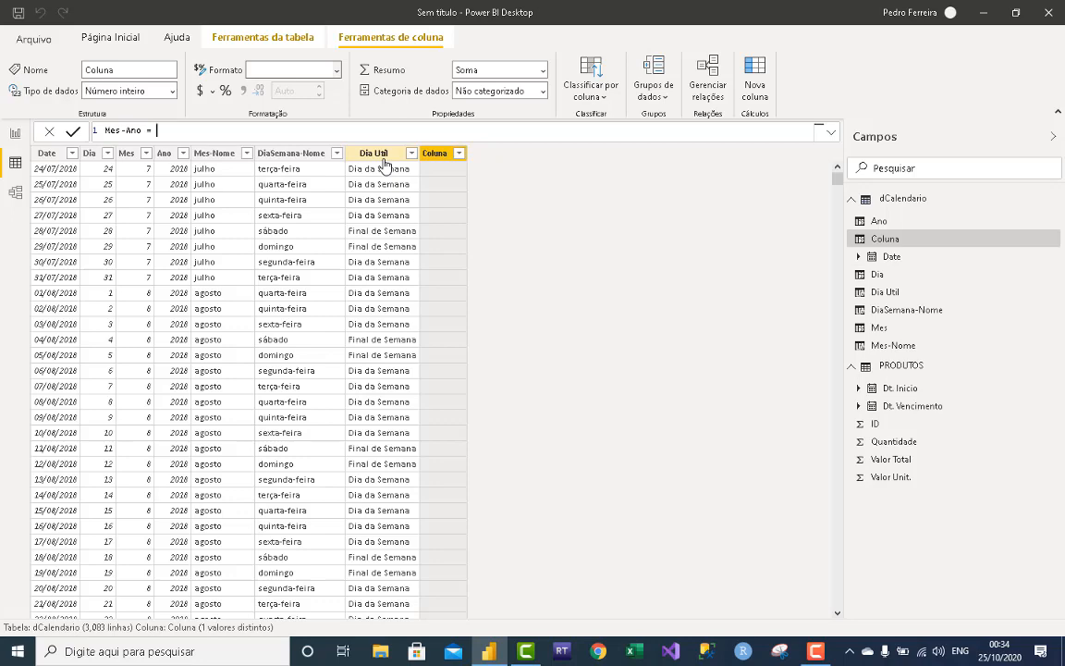
pyautogui.write('cont')
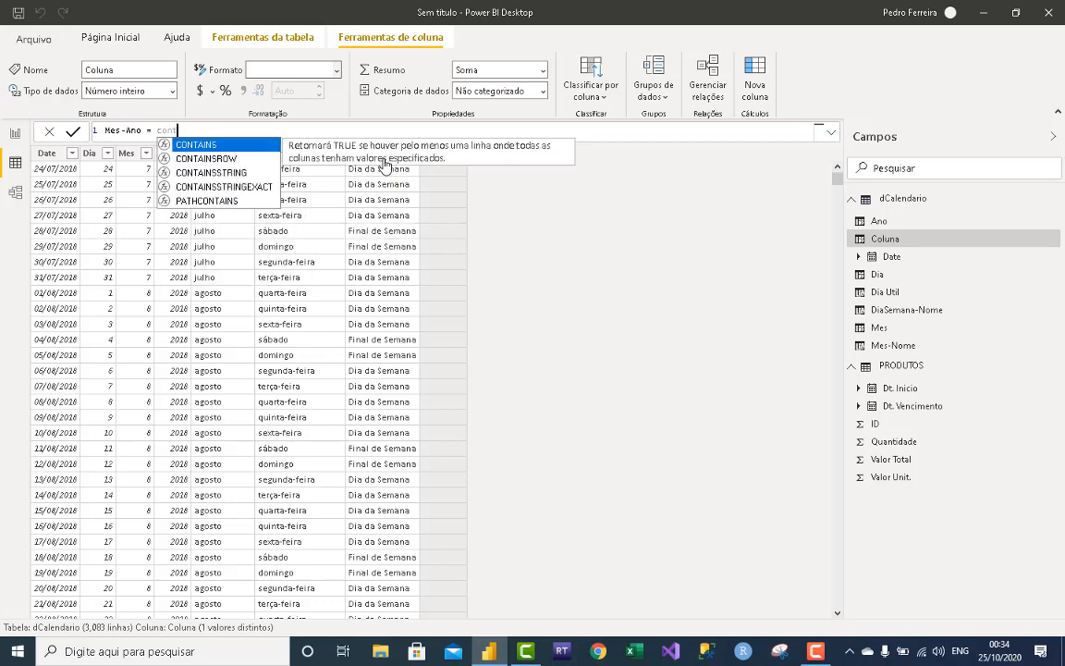
pyautogui.press('BackSpace')
pyautogui.write('ca')
pyautogui.press('Tab')
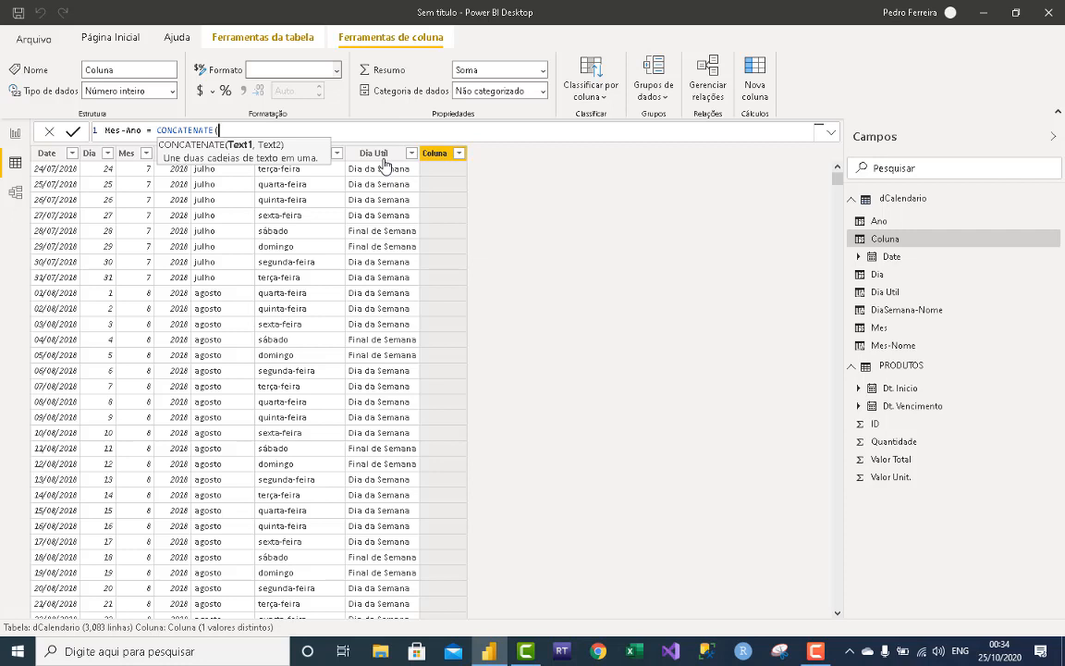
pyautogui.press('BackSpace')
pyautogui.press('BackSpace')
pyautogui.press('BackSpace')
pyautogui.press('BackSpace')
pyautogui.press('BackSpace')
pyautogui.press('BackSpace')
pyautogui.press('BackSpace')
pyautogui.press('BackSpace')
pyautogui.press('BackSpace')
pyautogui.press('BackSpace')
pyautogui.press('BackSpace')
pyautogui.press('BackSpace')
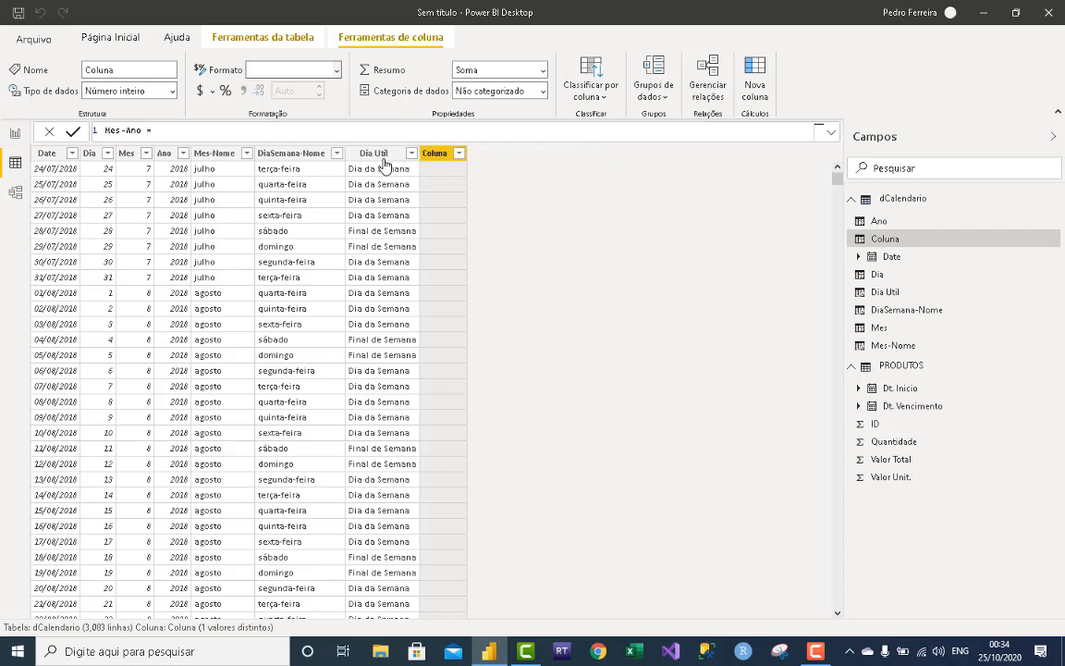
# Enter dCalendario[Mes-Nome] && "-" && dCalendario[Ano] as the Mes-Ano expression and commit it.
pyautogui.write('mes')
pyautogui.press('Down')
pyautogui.press('Tab')
pyautogui.write('&& "-" && ano')
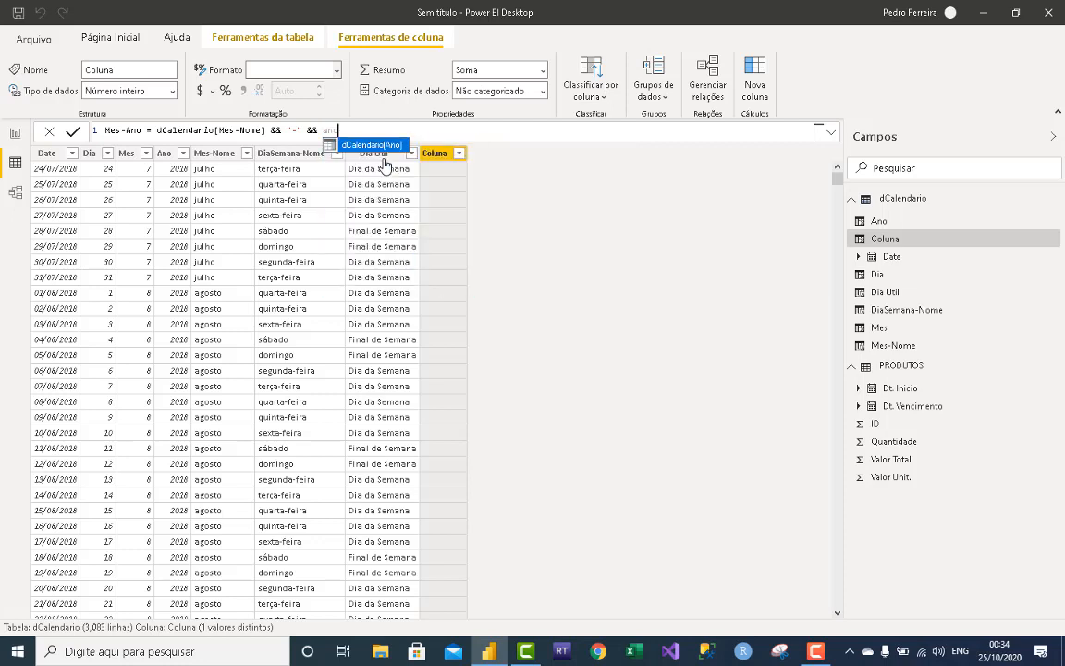
pyautogui.press('Tab')
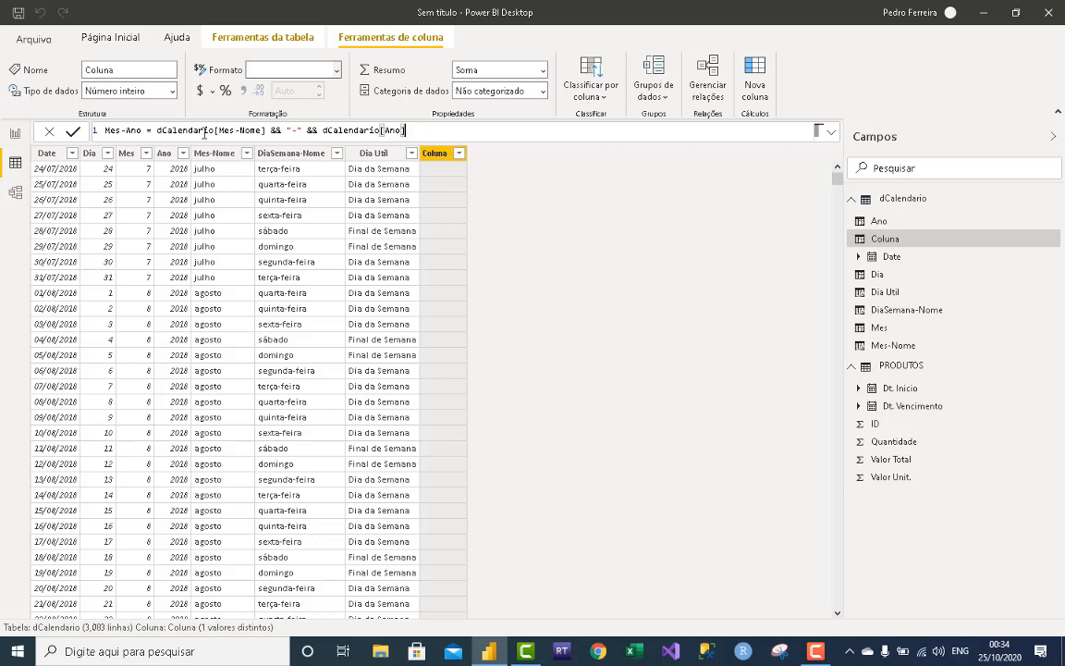
pyautogui.click(291, 130)
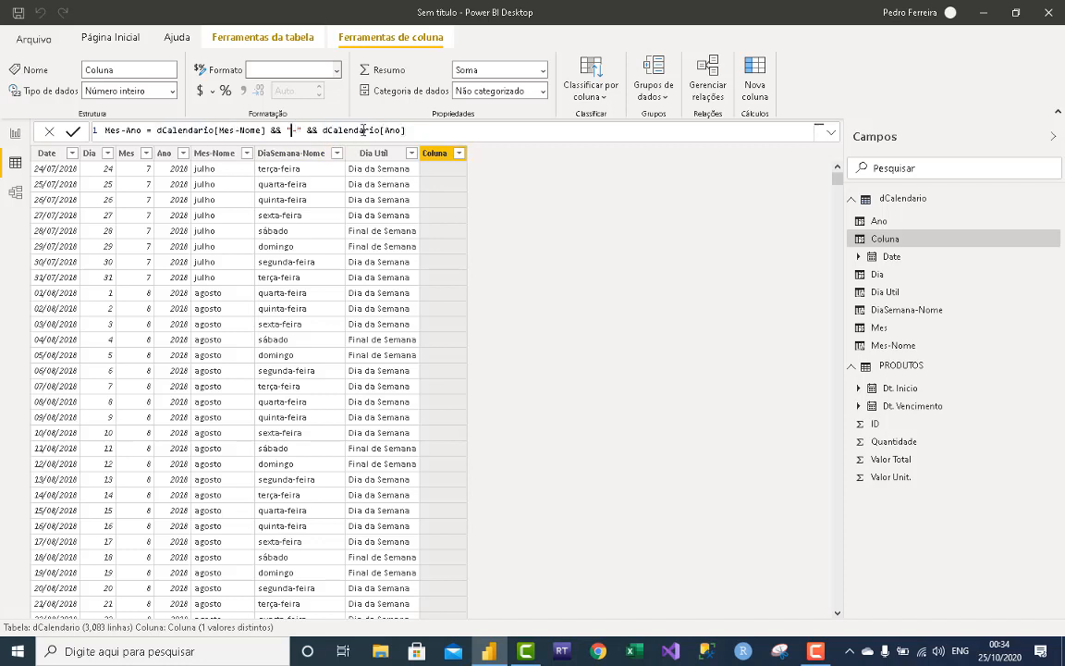
pyautogui.click(490, 130)
pyautogui.press('Return')
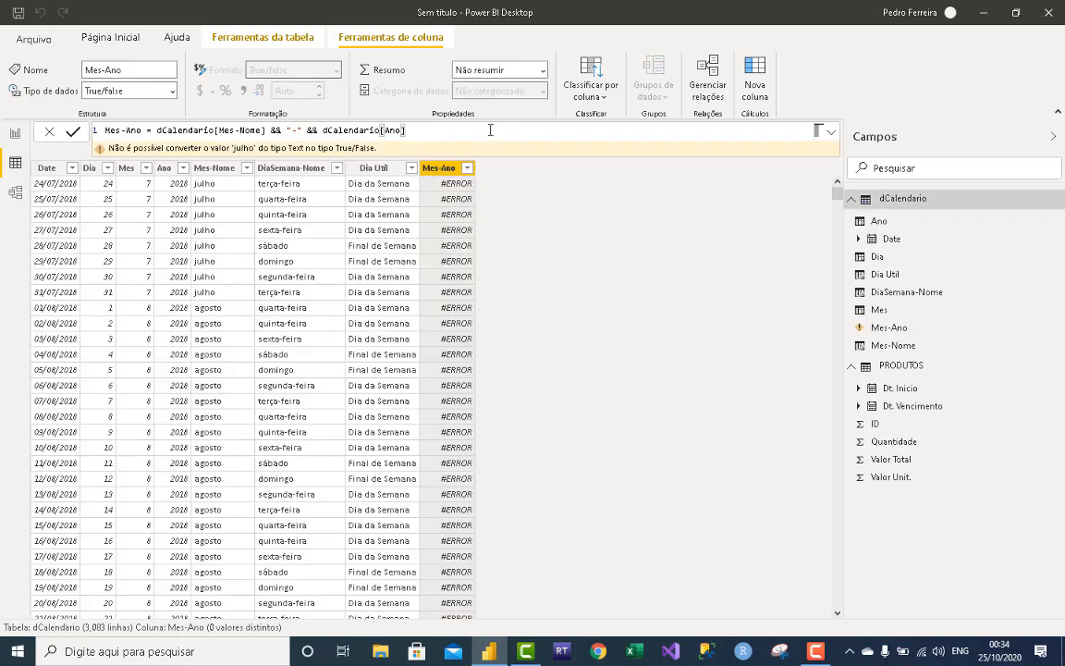
# Replace both && operators with & in the Mes-Ano formula and commit it.
pyautogui.click(283, 131)
pyautogui.press('BackSpace')
pyautogui.press('Right')
pyautogui.press('Right')
pyautogui.press('Right')
pyautogui.press('Right')
pyautogui.press('Right')
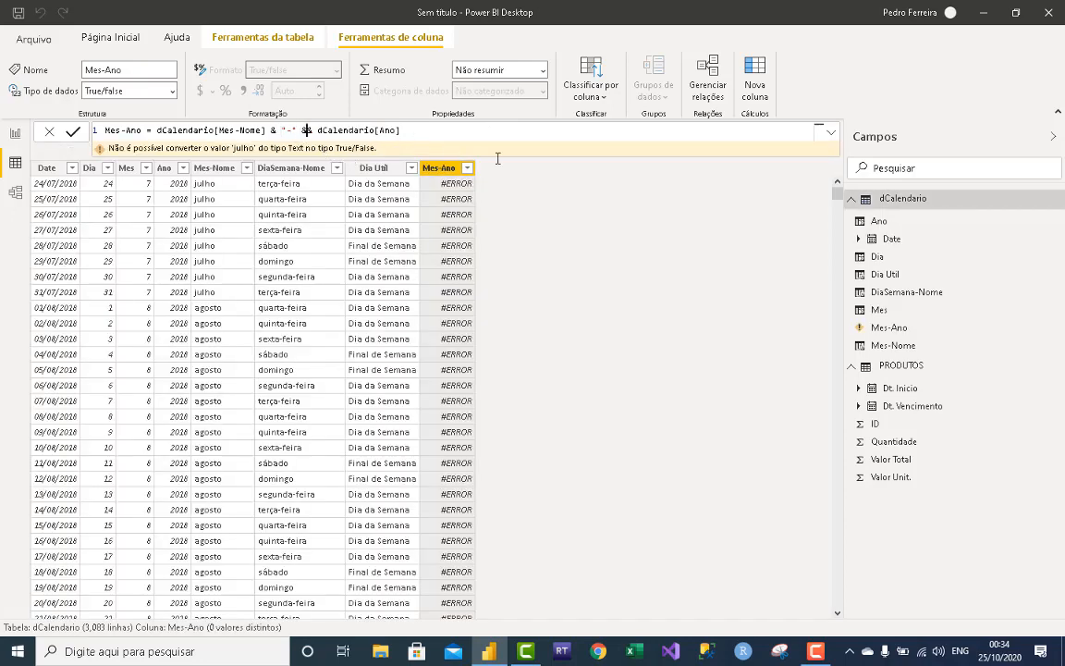
pyautogui.press('Delete')
pyautogui.click(512, 133)
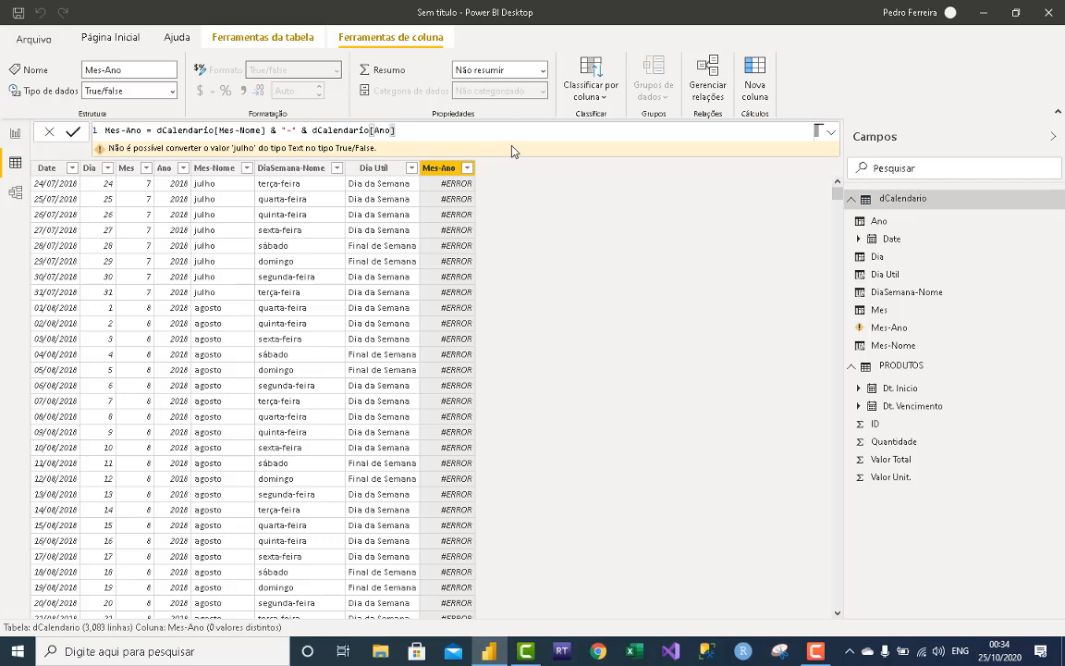
pyautogui.press('Return')
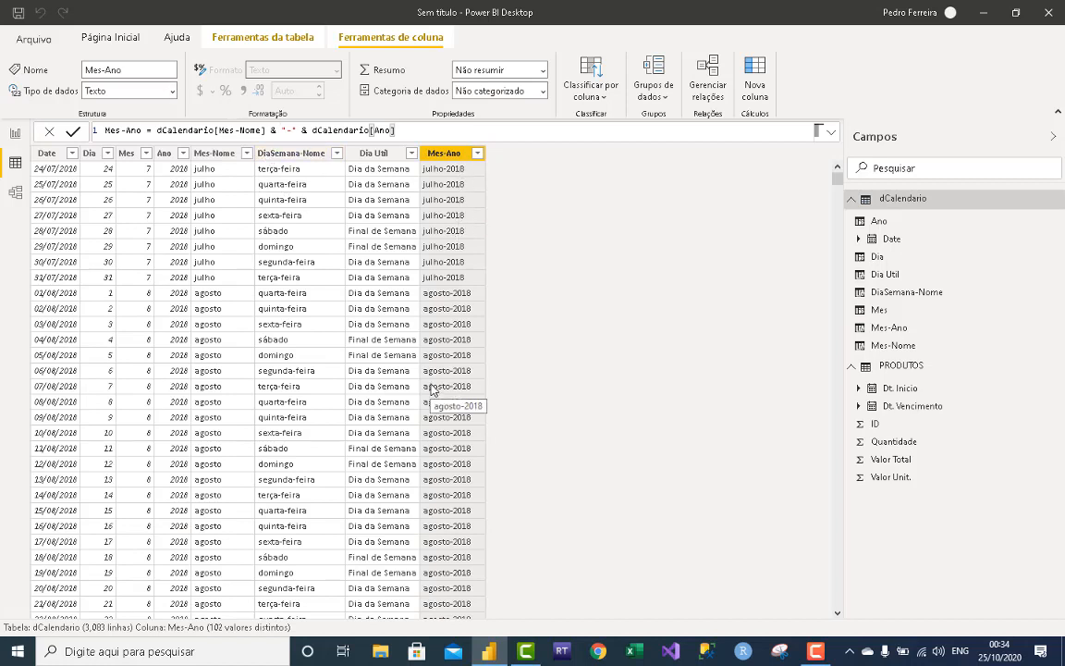
# Review the distinct month-year values of the Mes-Ano column without applying a filter.
pyautogui.click(475, 155)
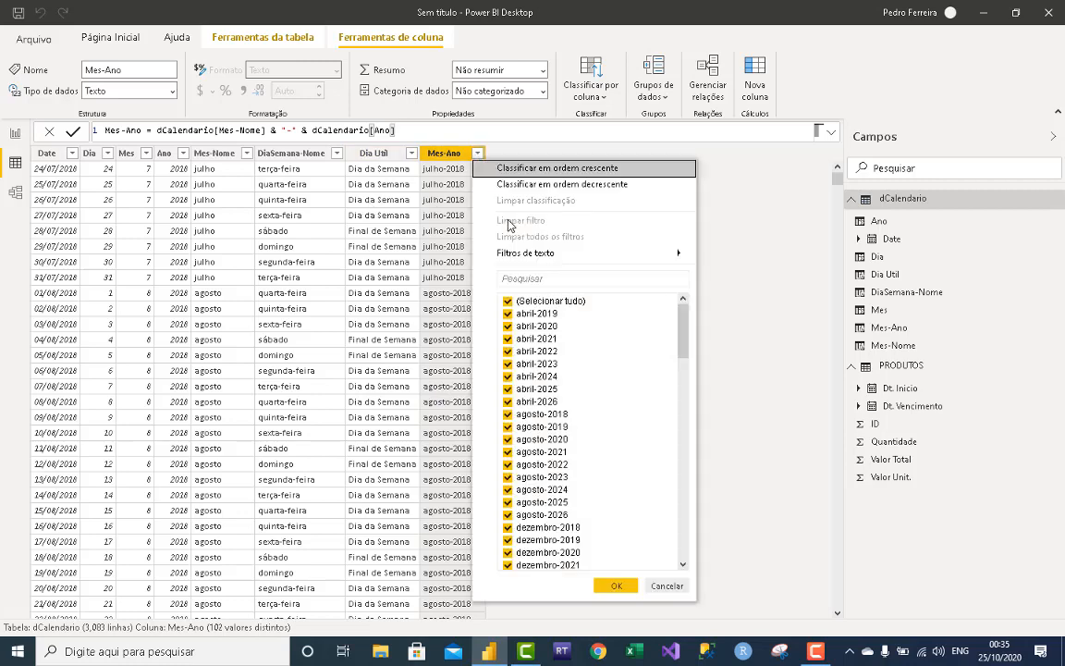
pyautogui.moveTo(682, 333); pyautogui.dragTo(684, 541)
pyautogui.click(668, 586)
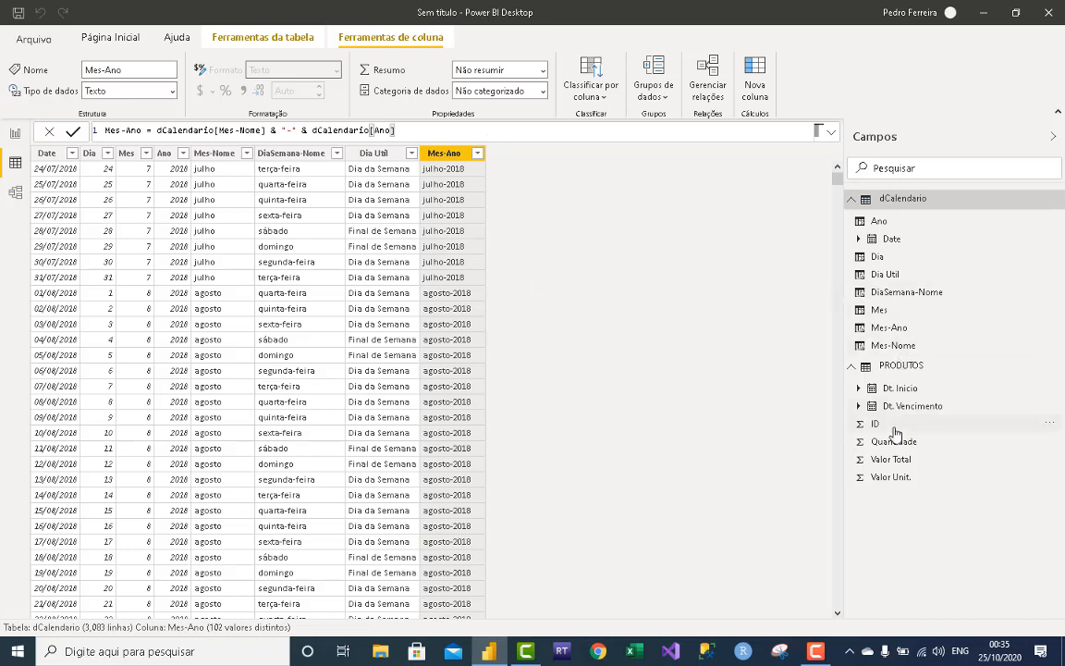
# Examine the date hierarchy under Dt. Inicio in PRODUTOS and view the PRODUTOS table's rows.
pyautogui.click(859, 388)
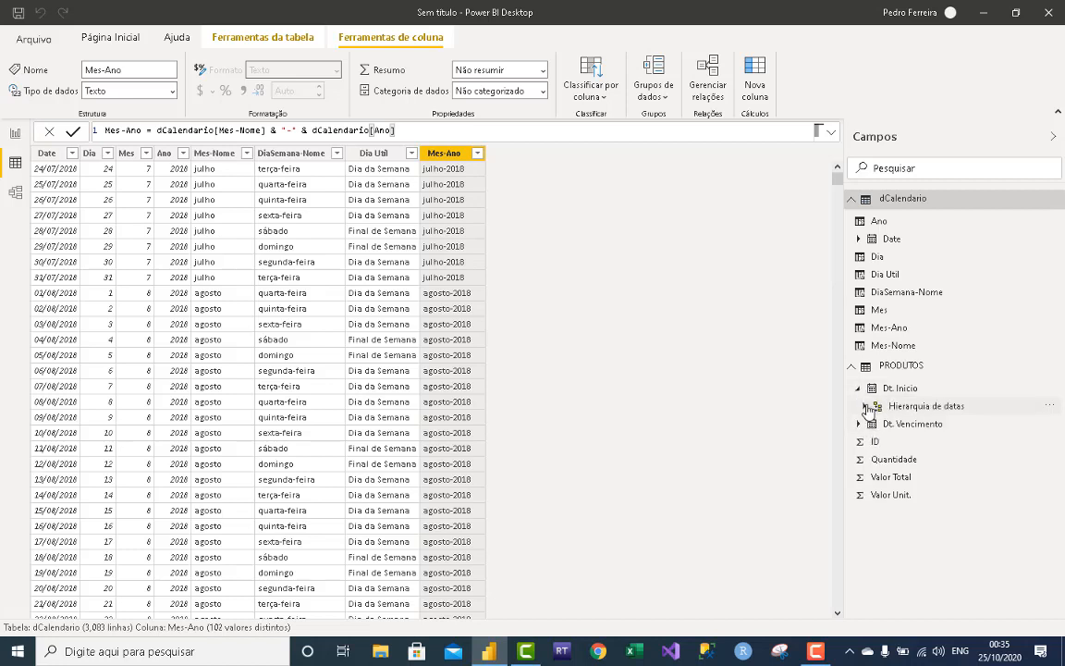
pyautogui.click(863, 406)
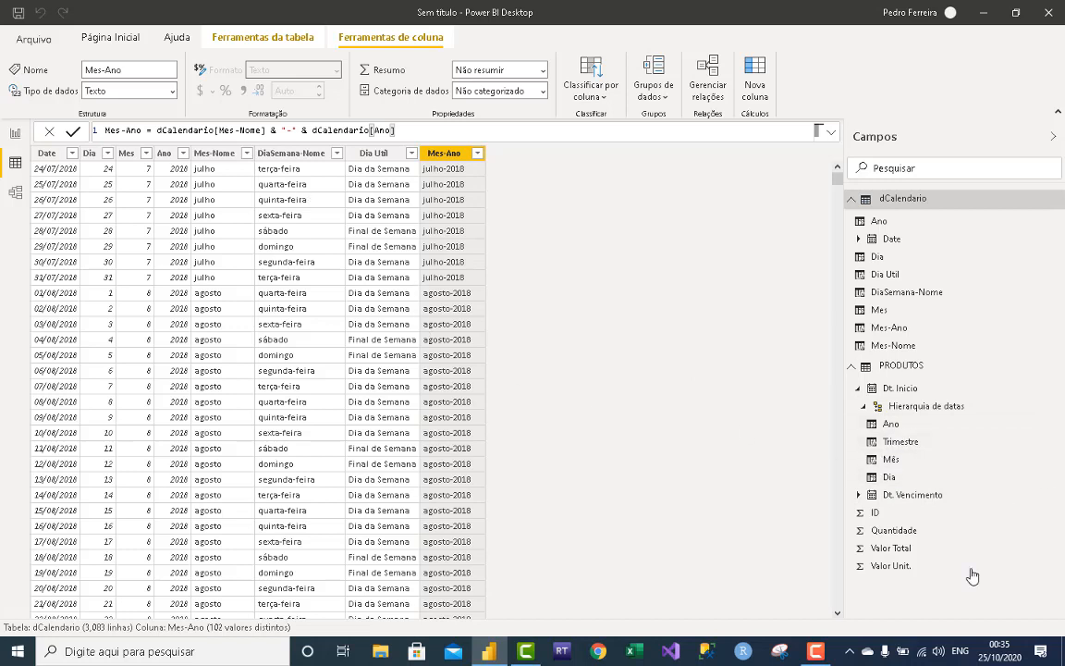
pyautogui.click(860, 366)
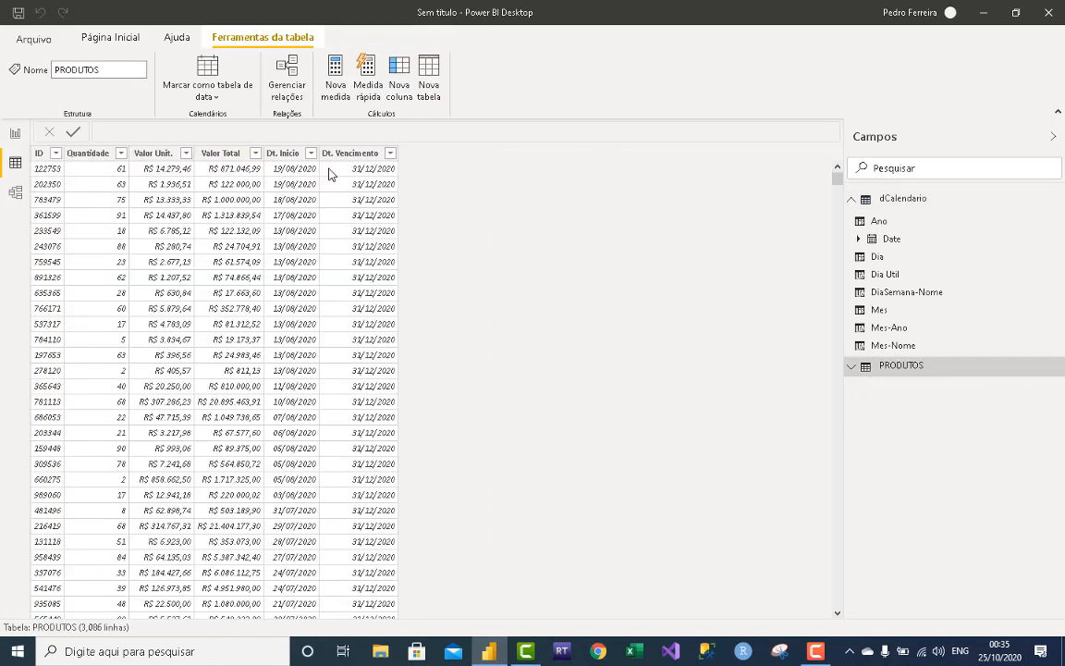
# Start a new calculated column in dCalendario named Trimestre, beginning its expression with the SWITCH function.
pyautogui.click(902, 201)
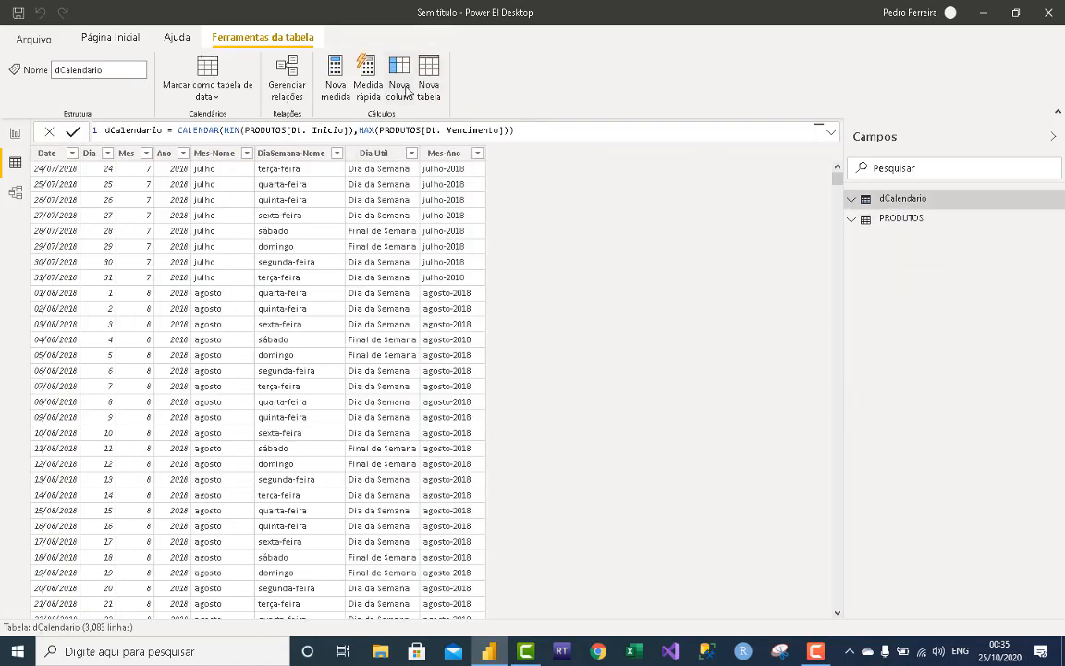
pyautogui.click(405, 89)
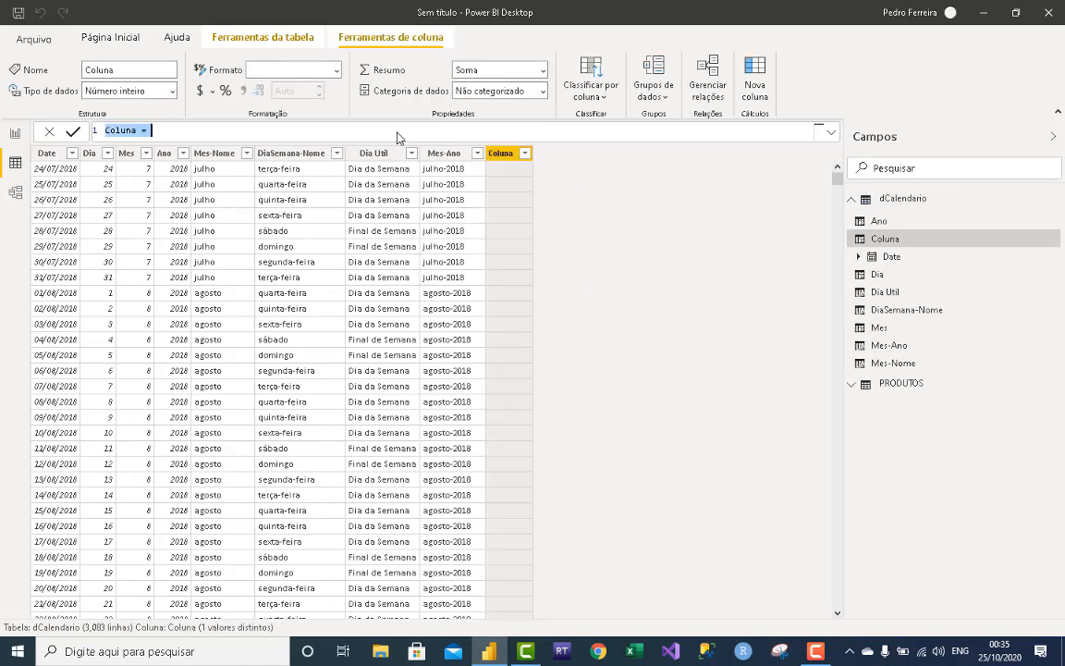
pyautogui.write('Qaurte')
pyautogui.press('BackSpace')
pyautogui.press('BackSpace')
pyautogui.press('BackSpace')
pyautogui.press('BackSpace')
pyautogui.press('BackSpace')
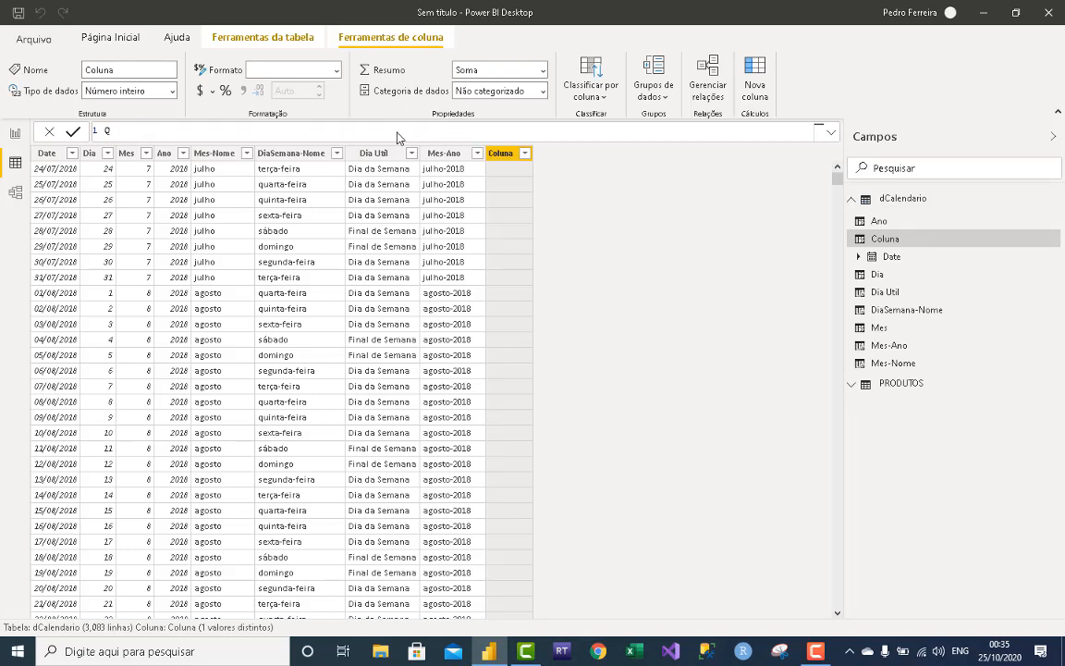
pyautogui.press('BackSpace')
pyautogui.write('Trimestre = swi')
pyautogui.press('Tab')
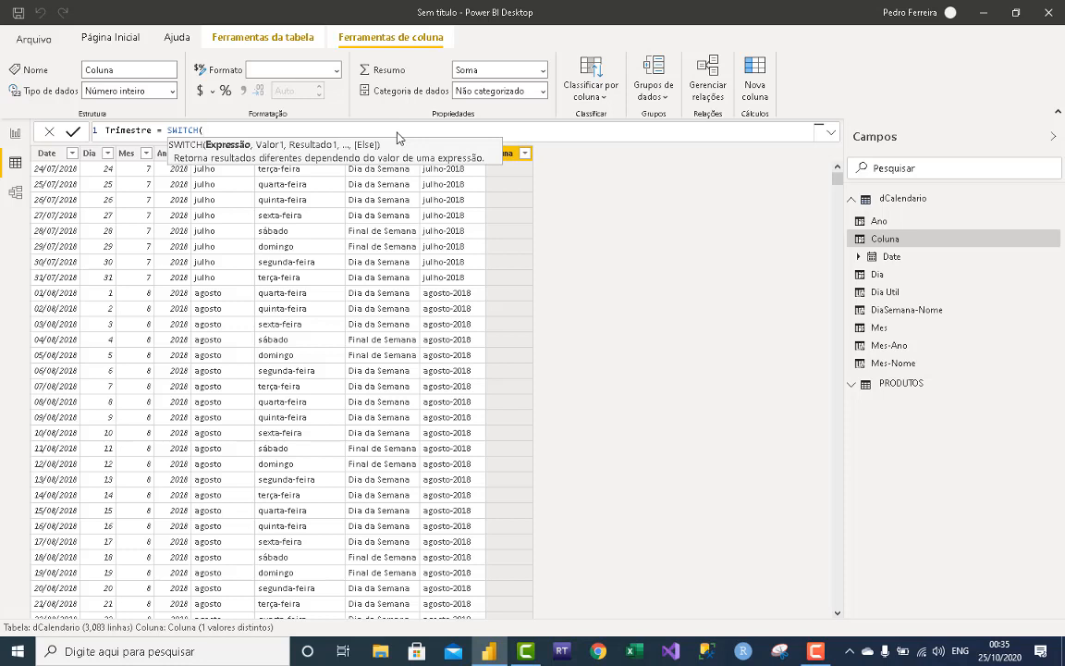
# Place SWITCH on its own line in the Trimestre formula and enter TRUE() as its expression on the following line.
pyautogui.press('Left')
pyautogui.press('Left')
pyautogui.press('Left')
pyautogui.press('Left')
pyautogui.press('Left')
pyautogui.press('Left')
pyautogui.press('Left')
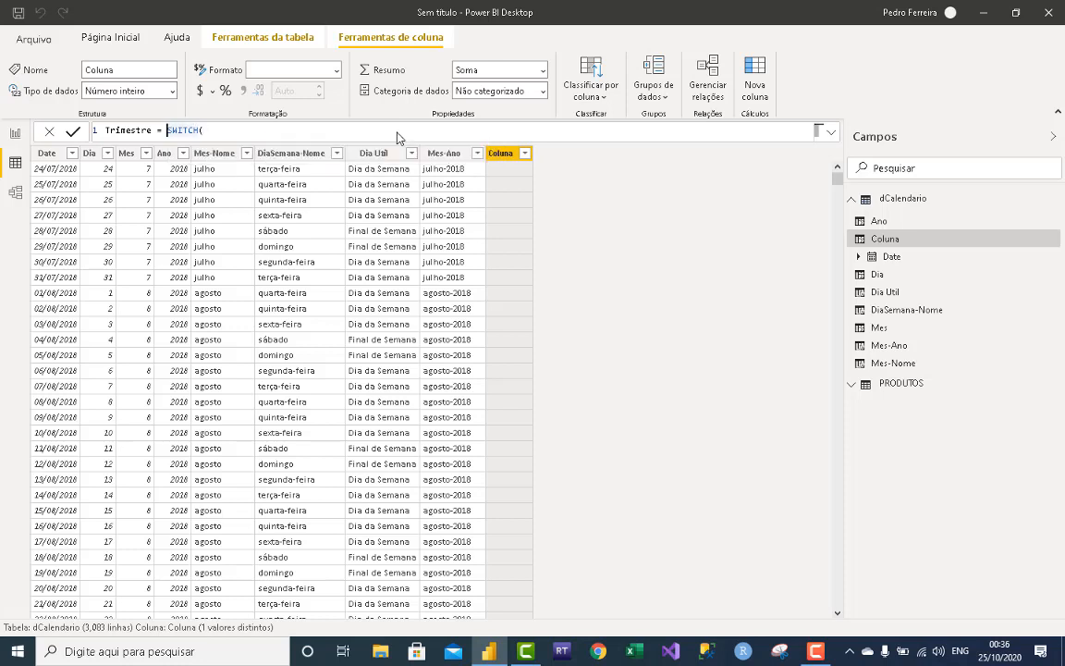
pyautogui.hotkey('shift', 'Return')
pyautogui.press('Right')
pyautogui.press('Right')
pyautogui.press('Right')
pyautogui.press('Right')
pyautogui.press('Right')
pyautogui.press('Right')
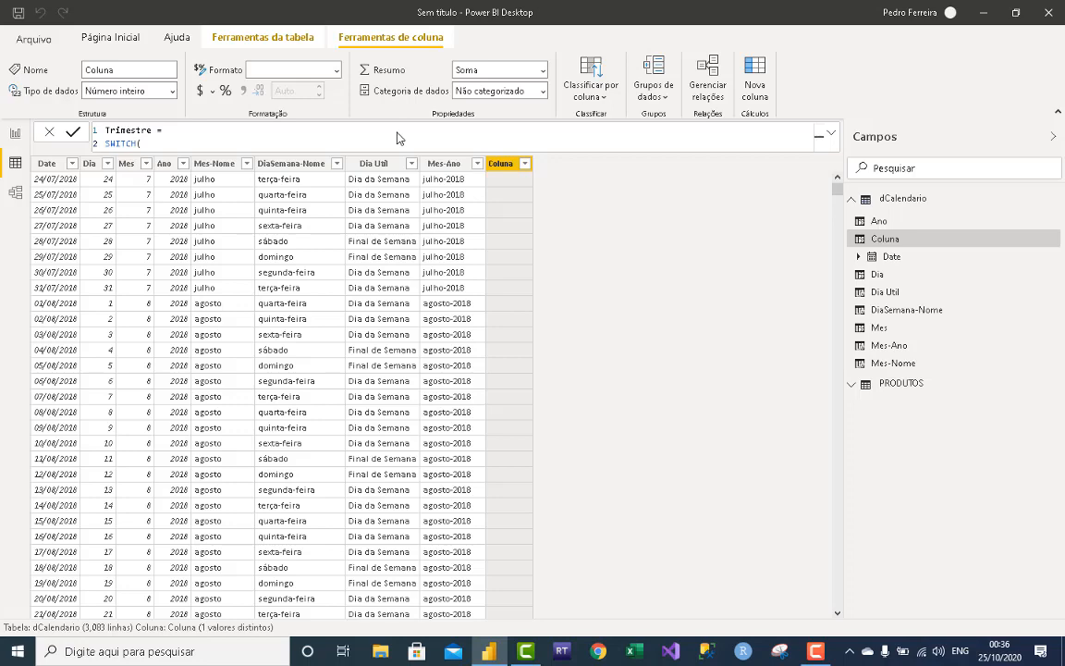
pyautogui.hotkey('shift', 'Return')
pyautogui.write('TRUE()')
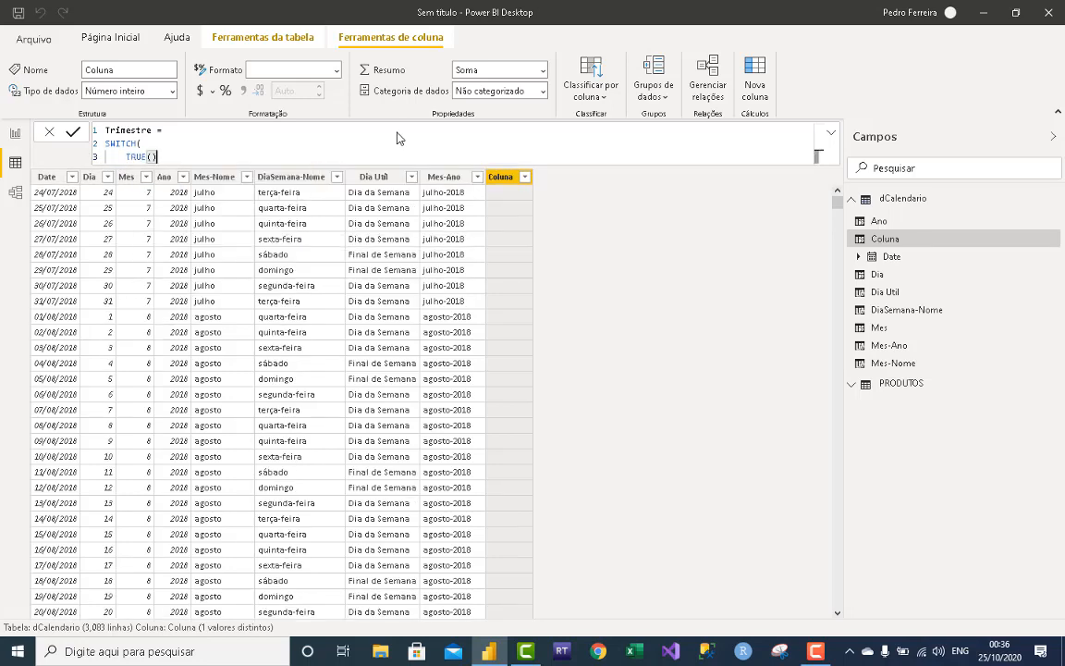
pyautogui.write(',')
pyautogui.hotkey('shift', 'Return')
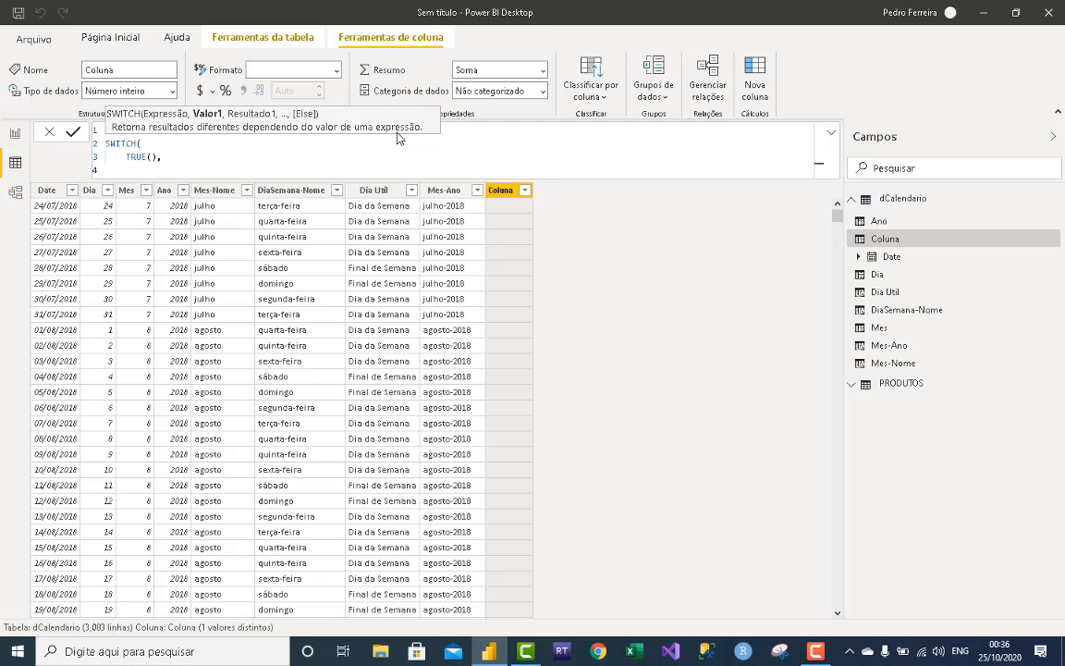
# Add the first SWITCH condition, dCalendario[Mes] <=3, with the result "T1".
pyautogui.write('mes')
pyautogui.press('Tab')
pyautogui.write('<')
pyautogui.write('=')
pyautogui.write('=')
pyautogui.press('Right')
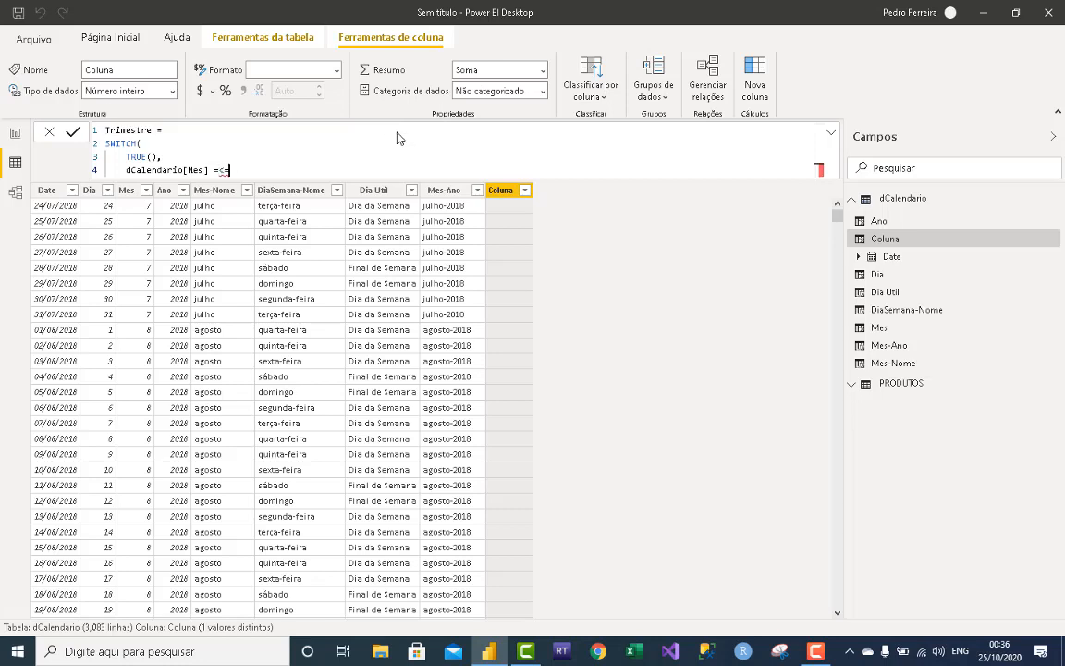
pyautogui.press('Delete')
pyautogui.press('BackSpace')
pyautogui.press('BackSpace')
pyautogui.write('<= 3,"')
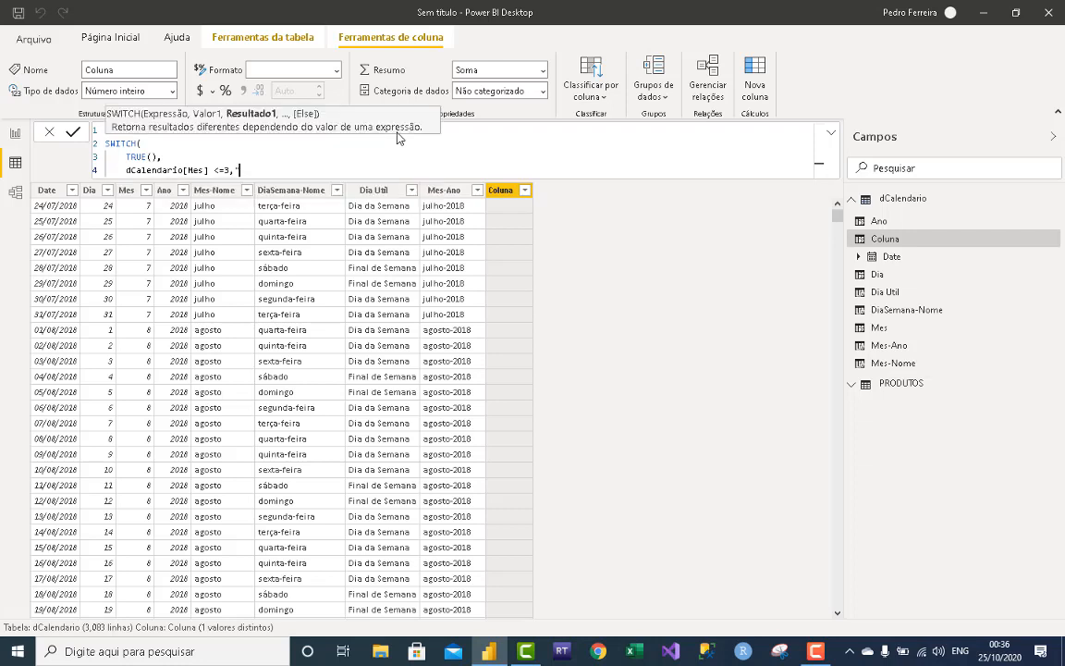
pyautogui.write('T1",')
pyautogui.hotkey('shift', 'Return')
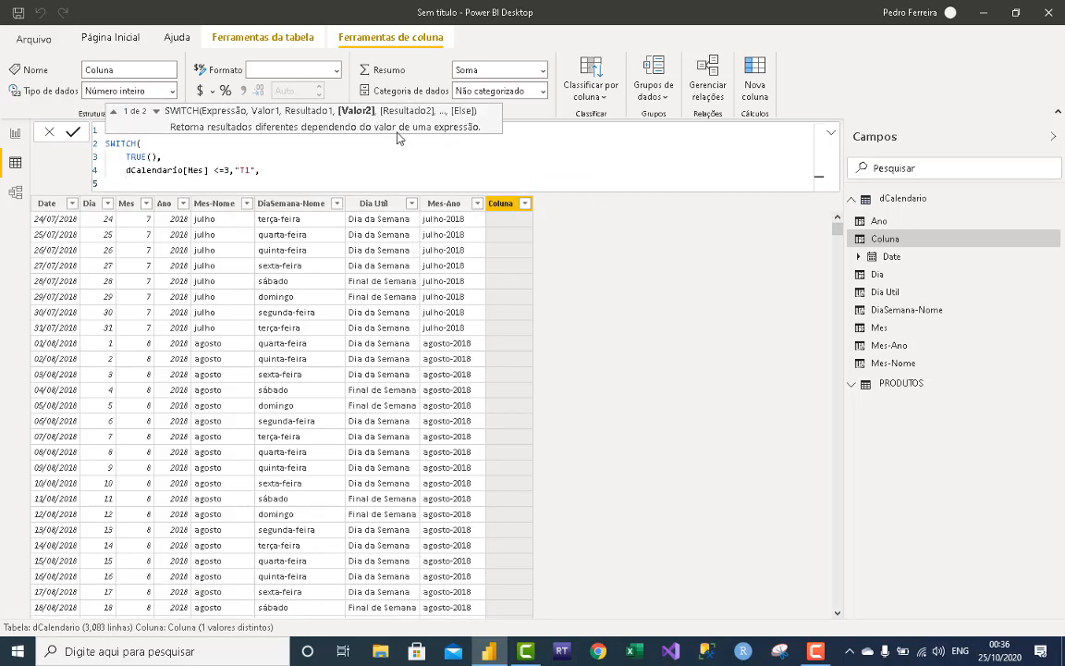
# Add the second SWITCH condition, dCalendario[Mes] <=6, with the result "T2".
pyautogui.write('mes')
pyautogui.press('Tab')
pyautogui.write('<')
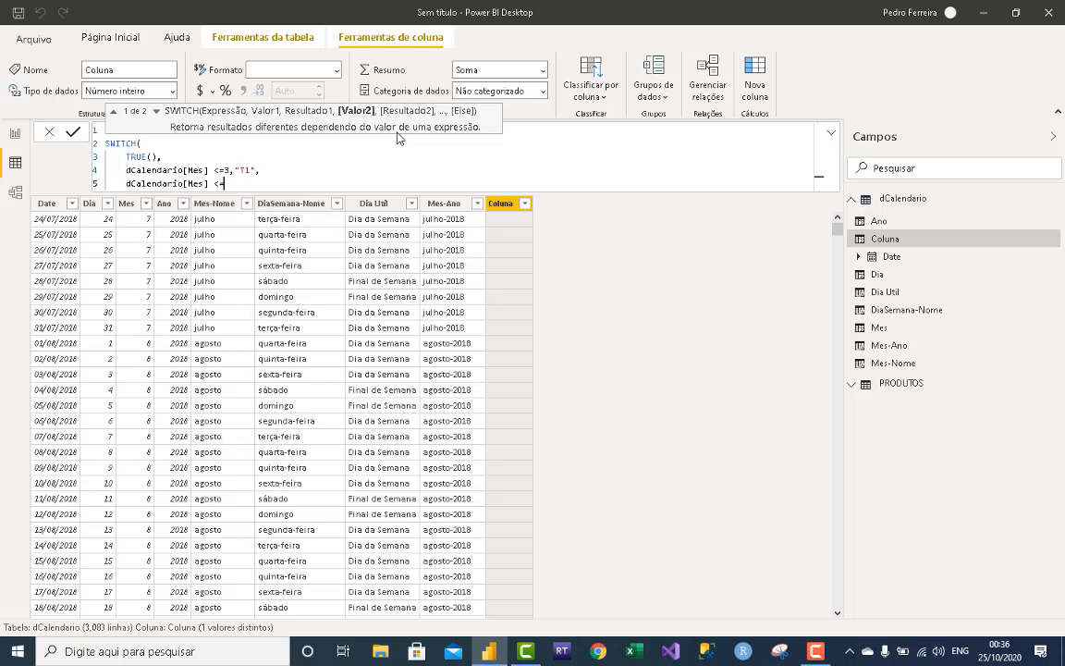
pyautogui.write('=6, "T2')
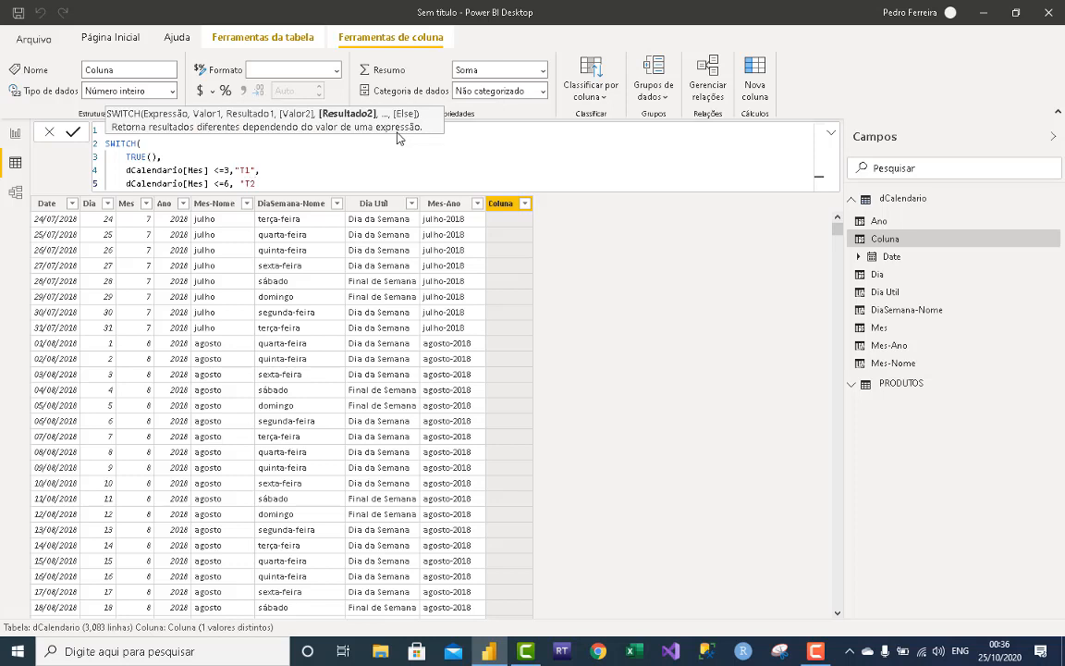
pyautogui.write('",')
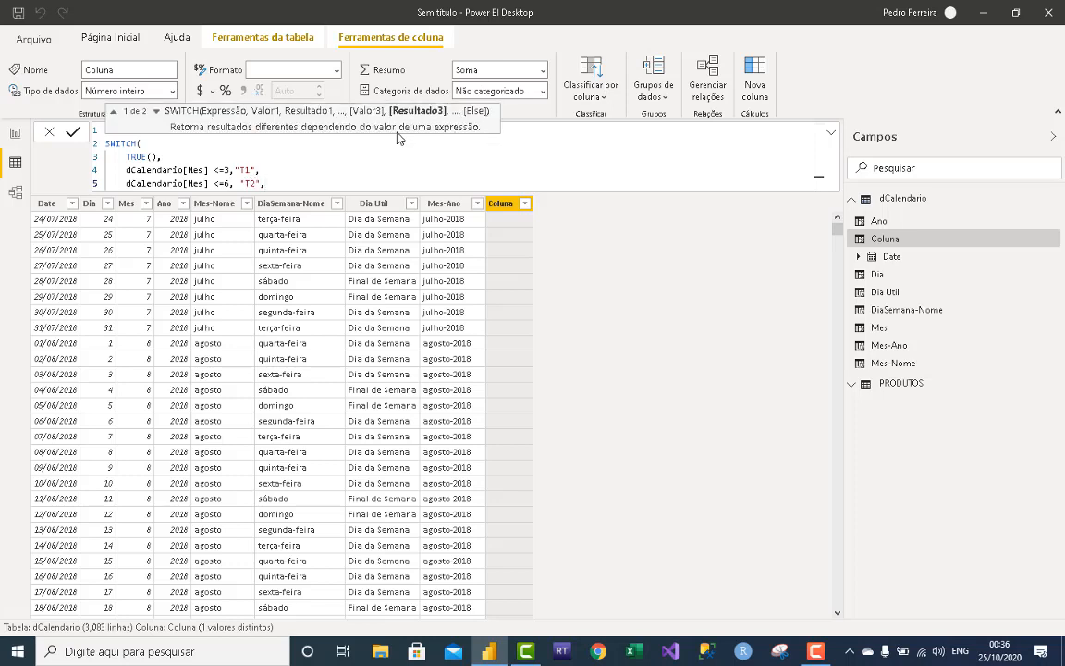
# Add the third SWITCH condition, dCalendario[Mes] <=9, on a new line with the result "T3".
pyautogui.press('Return')
pyautogui.write('dCalendario[Mes]')
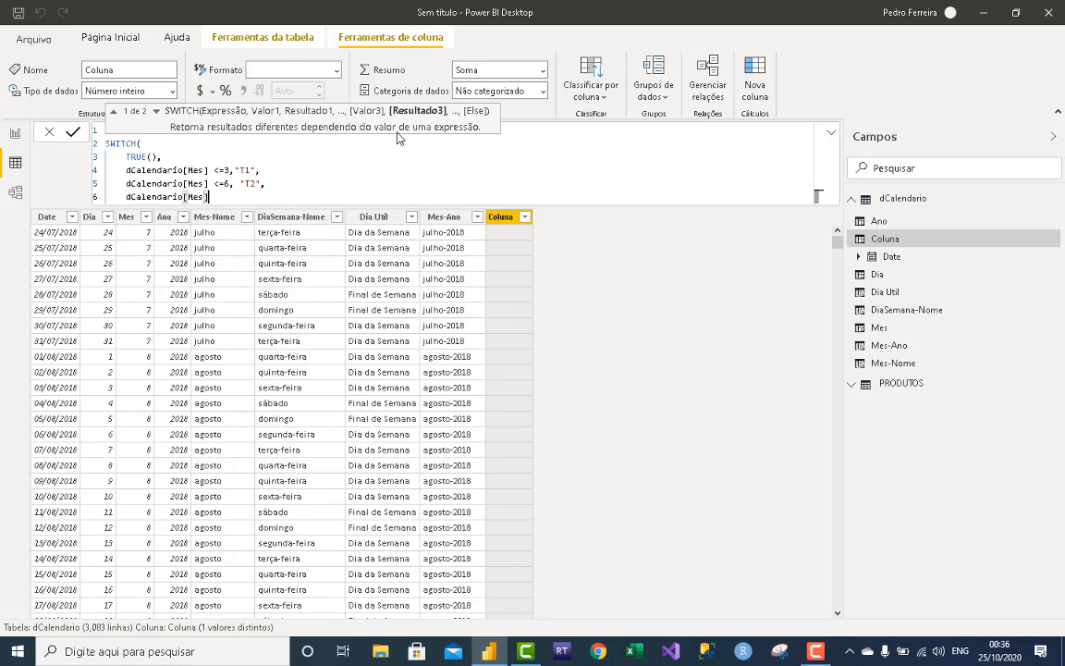
pyautogui.write(' <= 9')
pyautogui.press('BackSpace')
pyautogui.press('BackSpace')
pyautogui.press('BackSpace')
pyautogui.write('9, "T3')
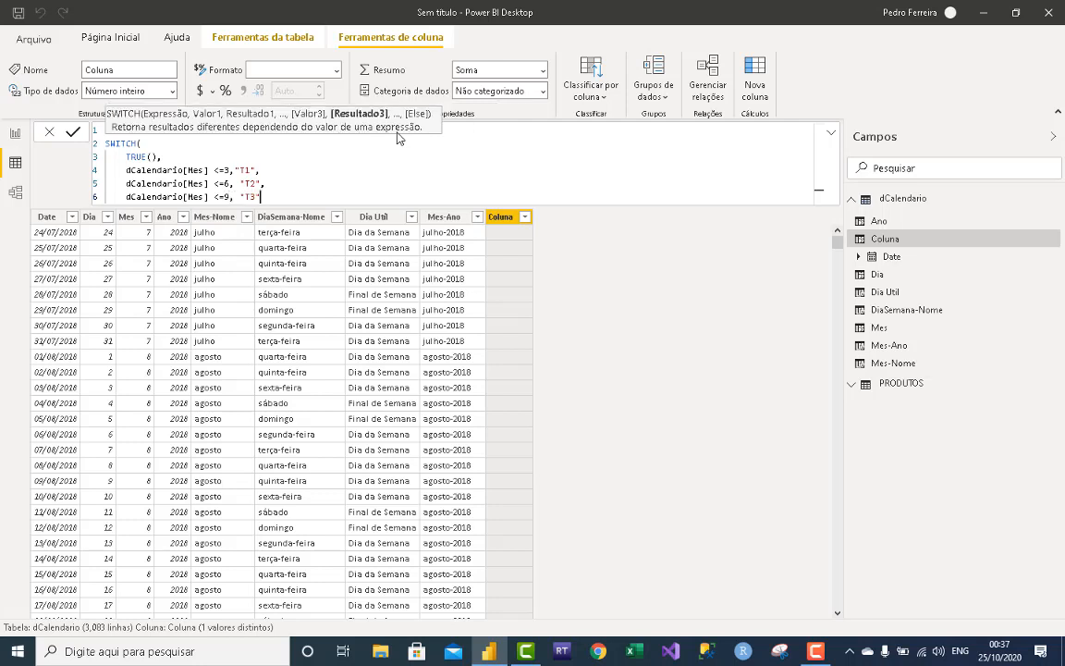
pyautogui.write('",')
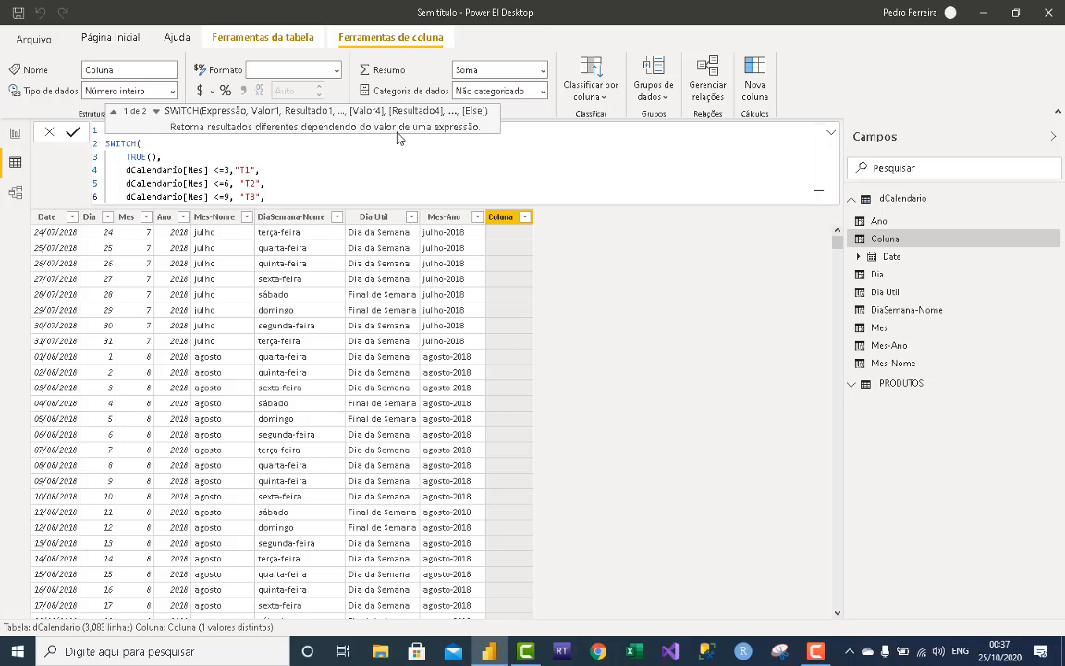
# Enter "T4" as the SWITCH's else result, close the function and commit the Trimestre formula.
pyautogui.write('"T')
pyautogui.press('Left')
pyautogui.press('Left')
pyautogui.write('"')
pyautogui.press('Right')
pyautogui.press('Right')
pyautogui.write('")')
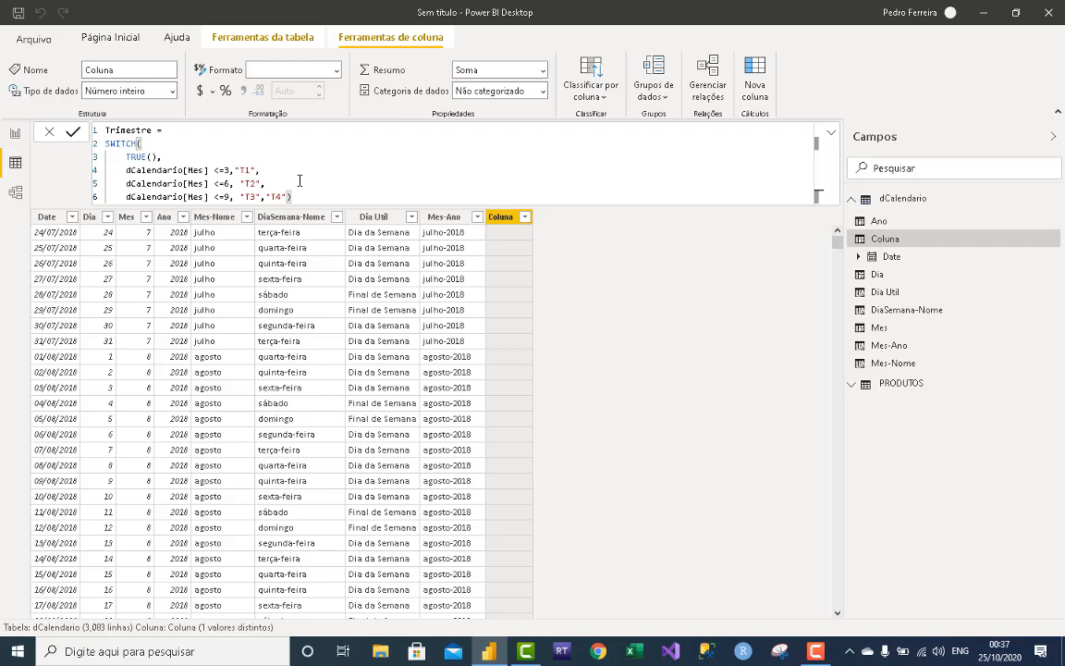
pyautogui.press('Return')
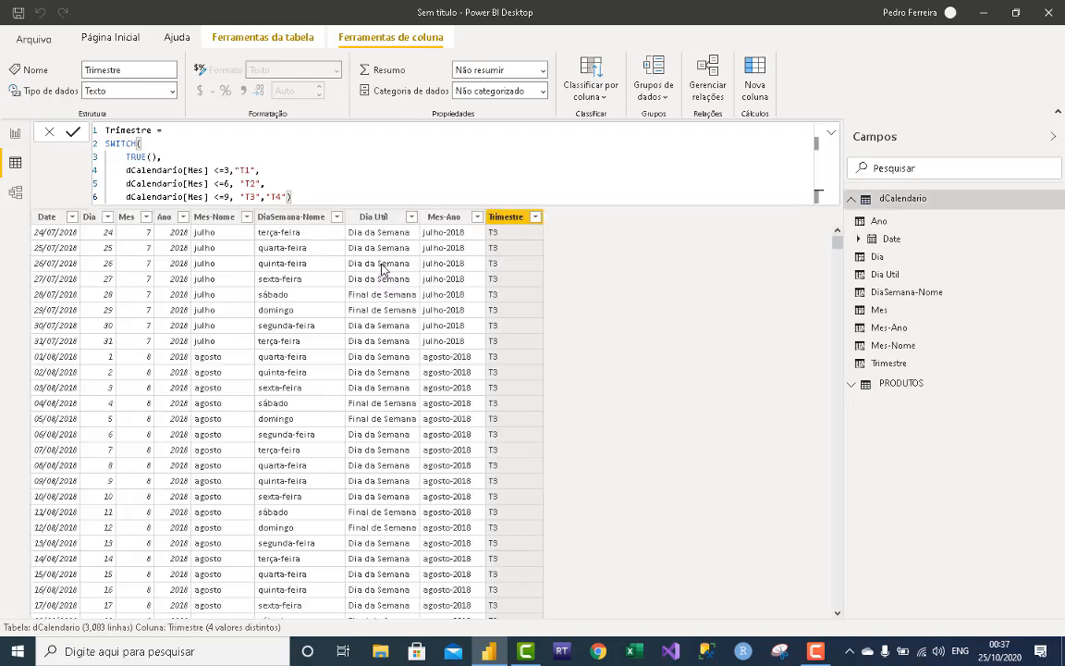
# Filter the Trimestre column to show only the T1 rows.
pyautogui.click(538, 218)
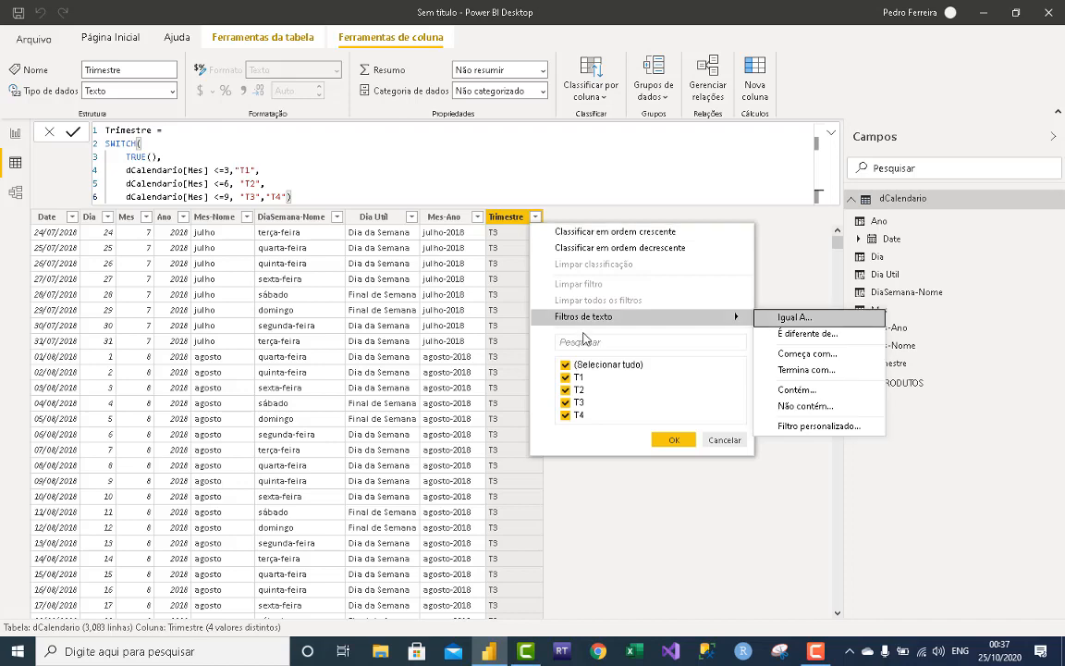
pyautogui.click(621, 366)
pyautogui.click(580, 380)
pyautogui.click(674, 439)
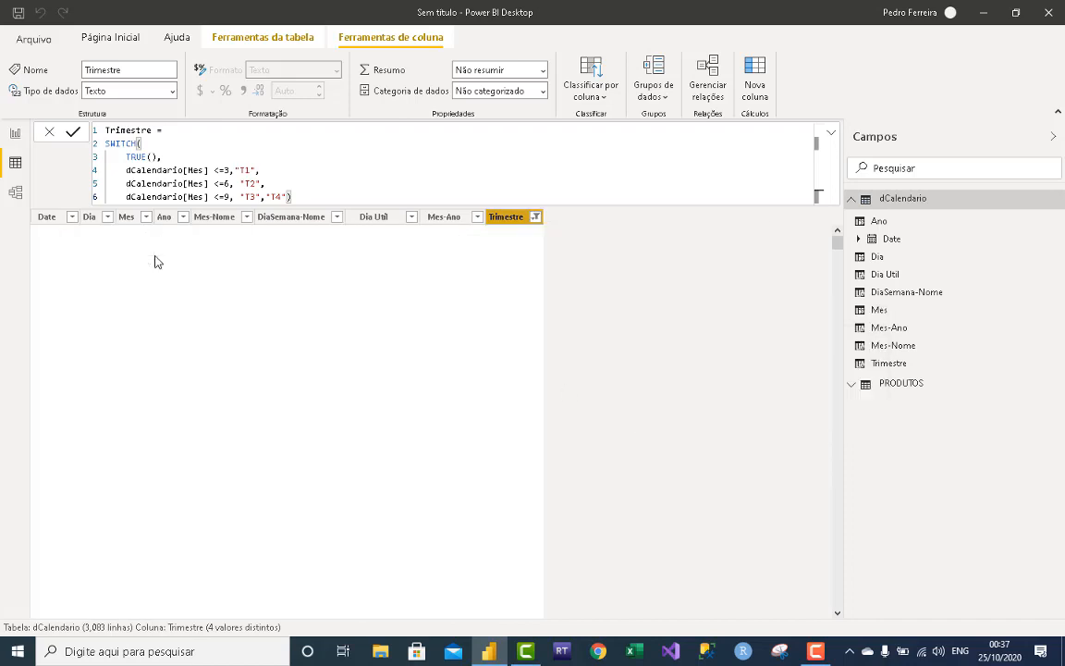
# Check which months remain in the Mes and Mes-Nome columns of the filtered table, leaving their filters unchanged.
pyautogui.click(146, 218)
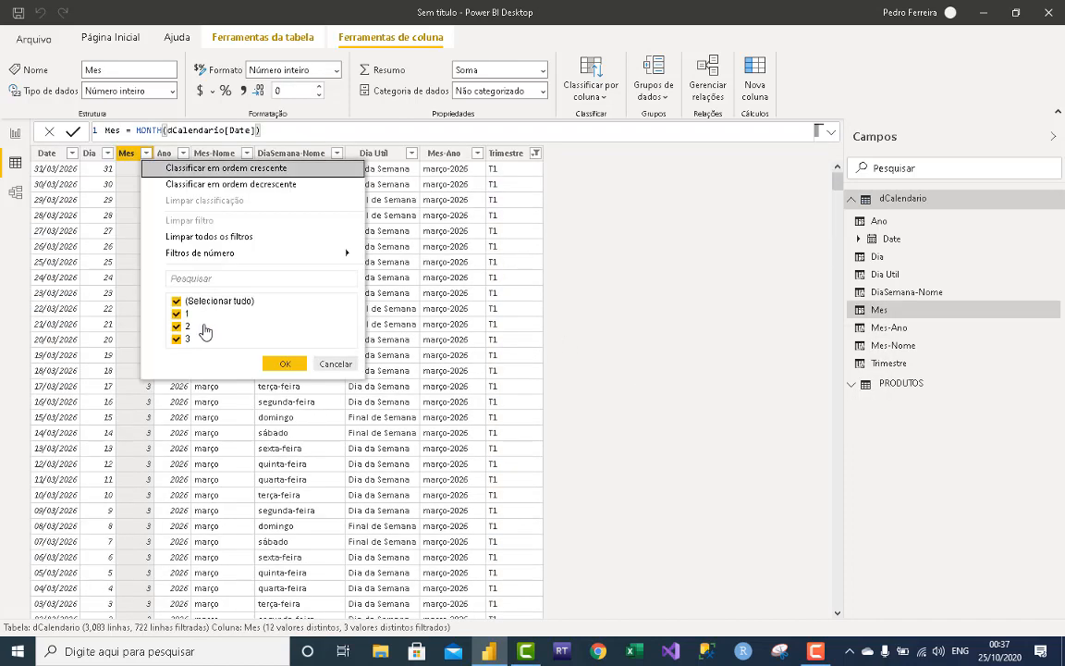
pyautogui.click(335, 364)
pyautogui.click(247, 153)
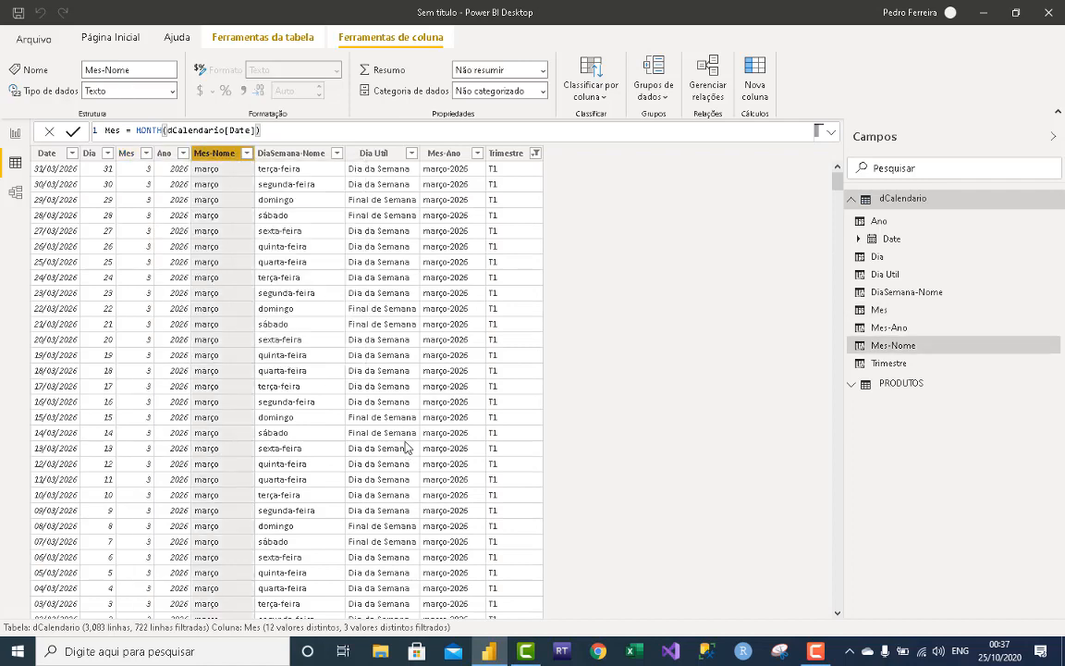
pyautogui.click(385, 363)
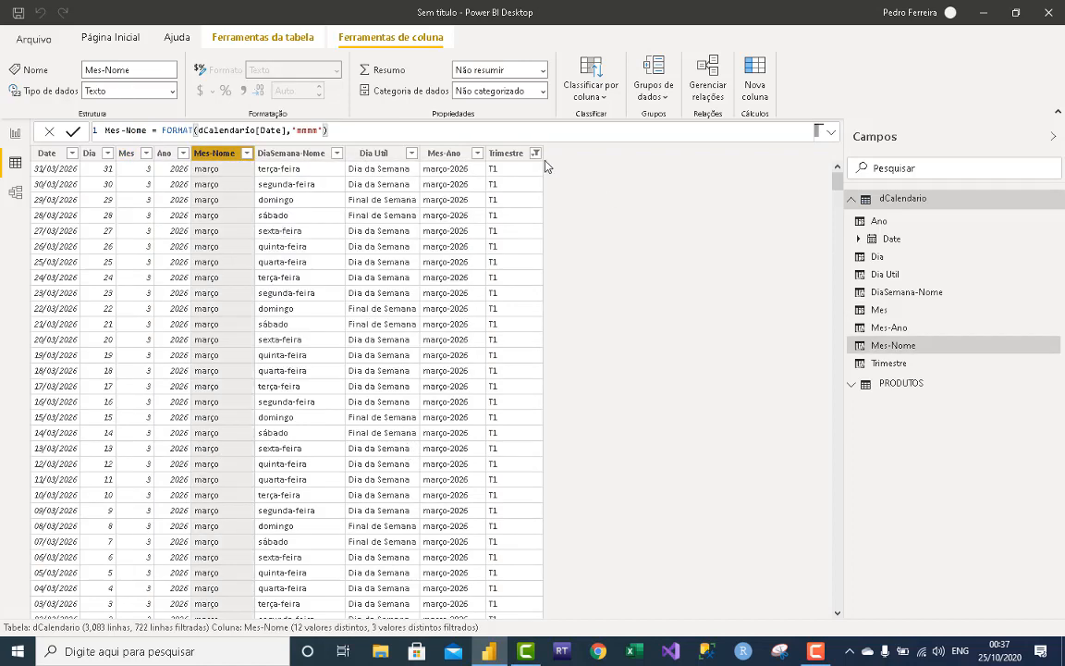
# Clear all filters from the dCalendario table and look over the Trimestre values in its rows.
pyautogui.click(535, 164)
pyautogui.click(535, 217)
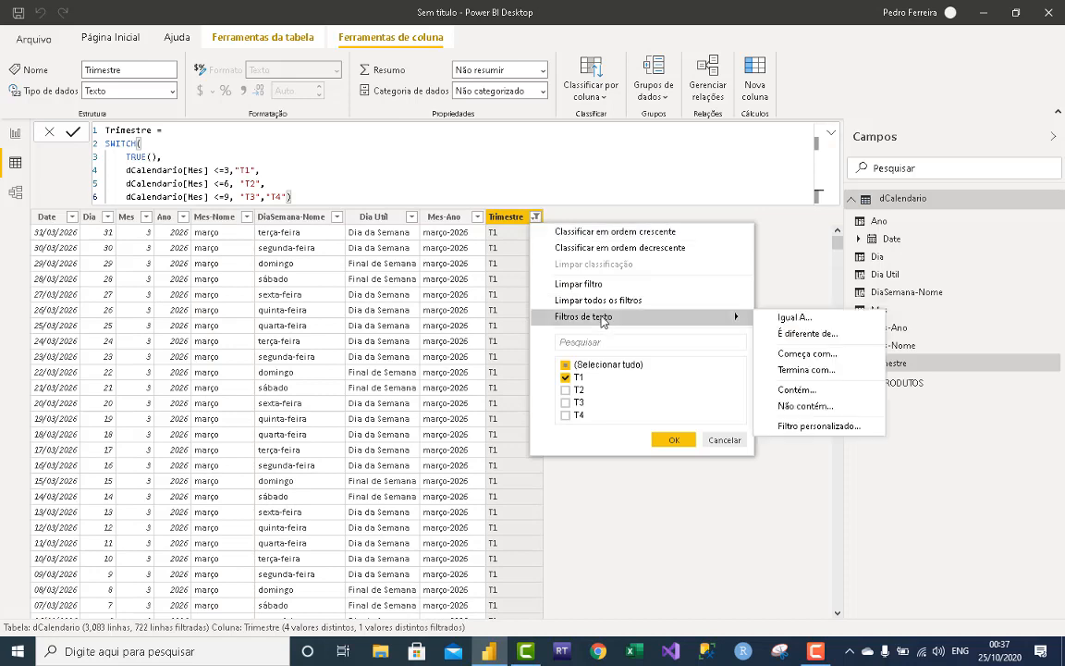
pyautogui.click(599, 302)
pyautogui.scroll(-10, 556, 355)
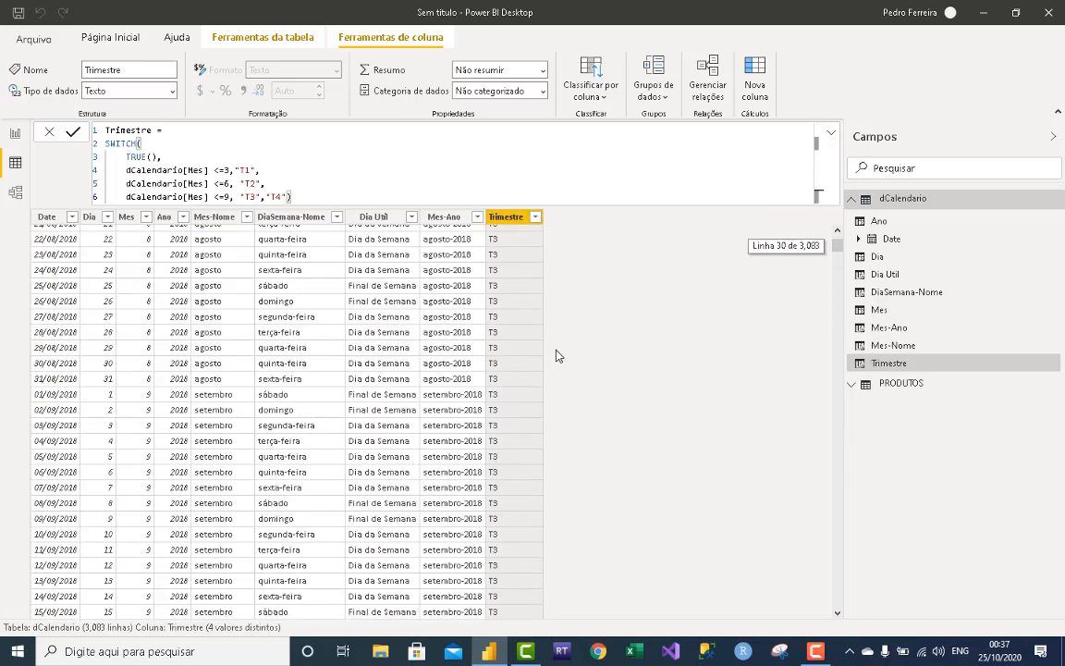
pyautogui.scroll(15, 556, 355)
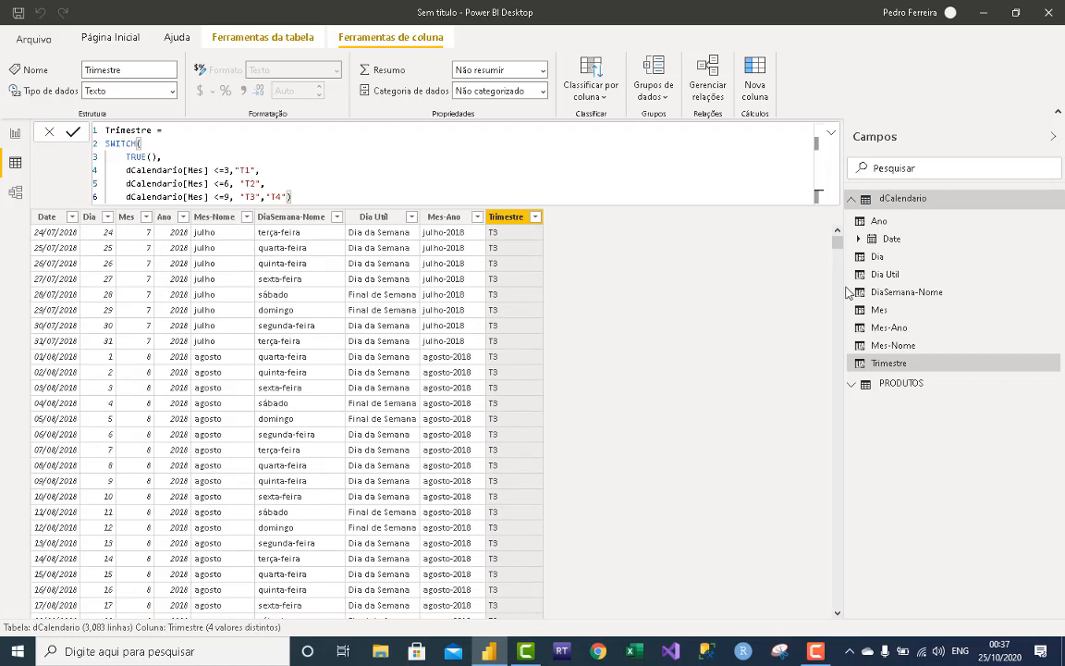
# Create relationships from dCalendario's Date column to both Dt. Inicio and Dt. Vencimento in the PRODUTOS table.
pyautogui.click(864, 384)
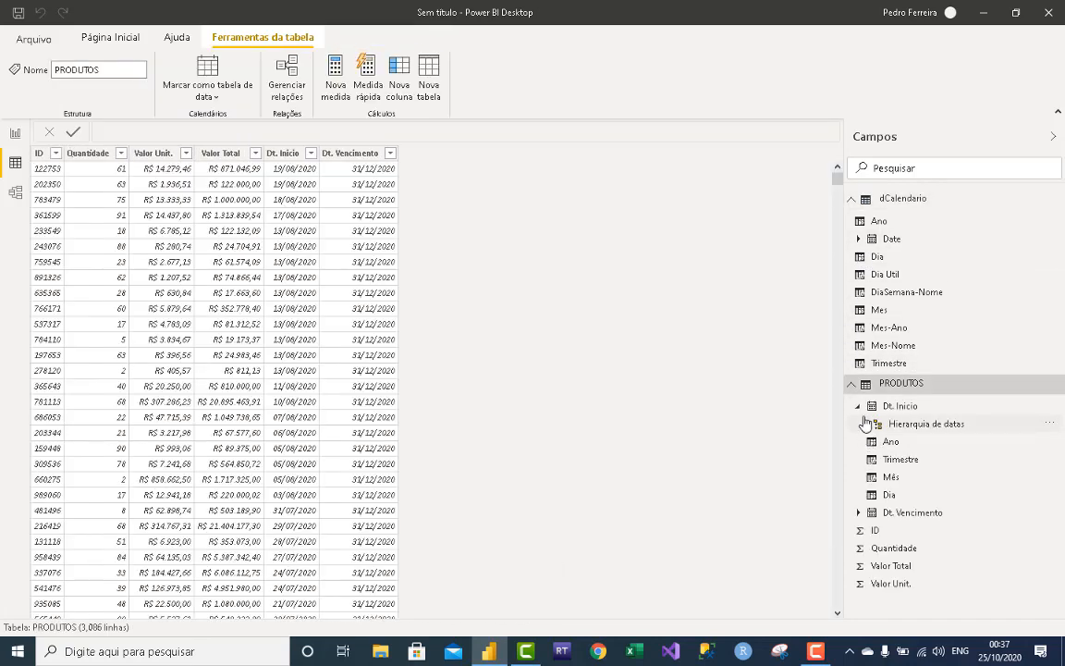
pyautogui.click(858, 407)
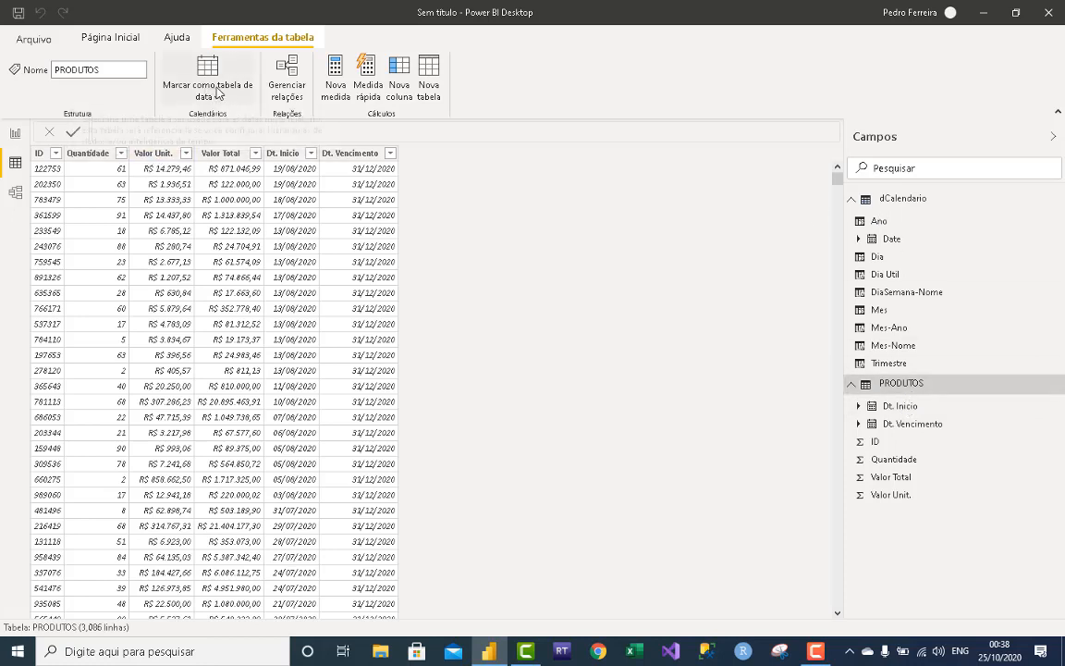
pyautogui.click(14, 193)
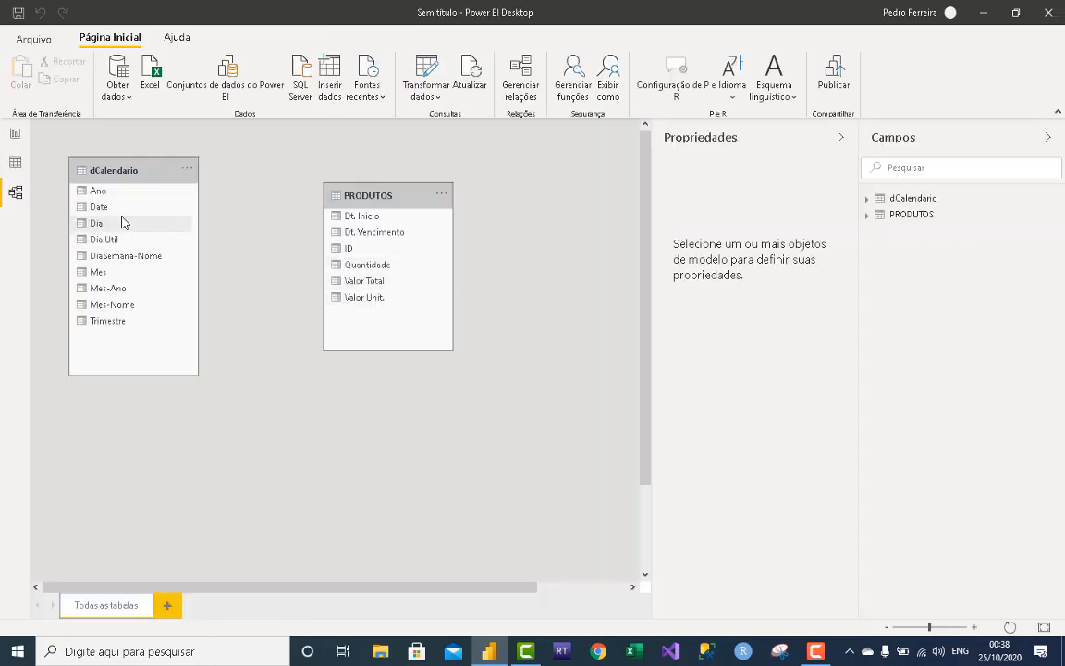
pyautogui.moveTo(97, 207); pyautogui.dragTo(370, 218)
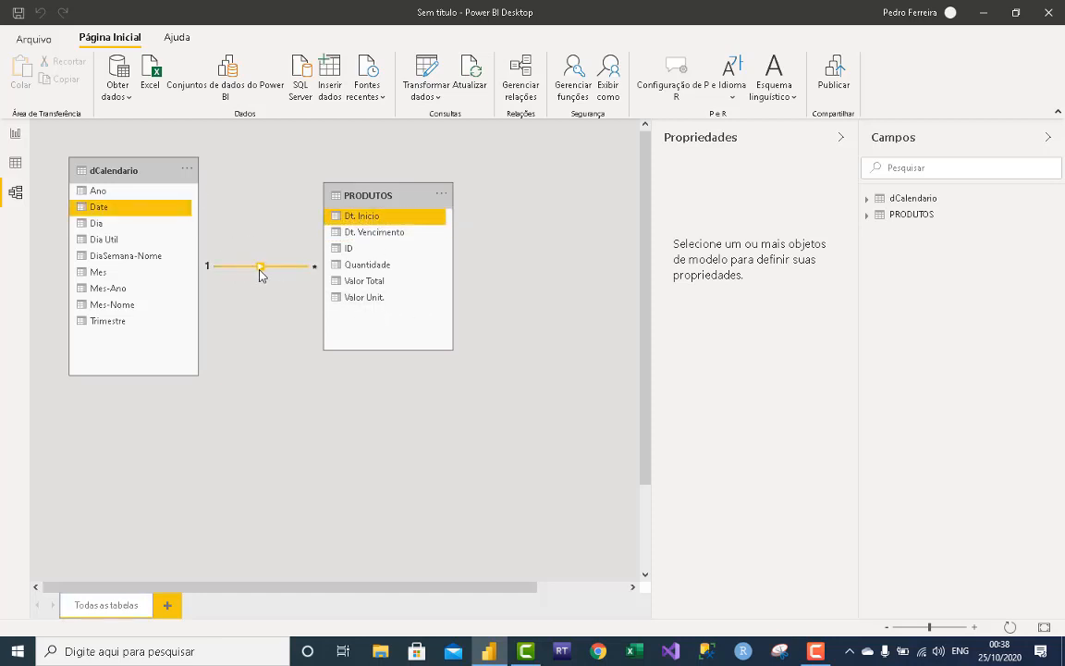
pyautogui.moveTo(98, 208); pyautogui.dragTo(357, 233)
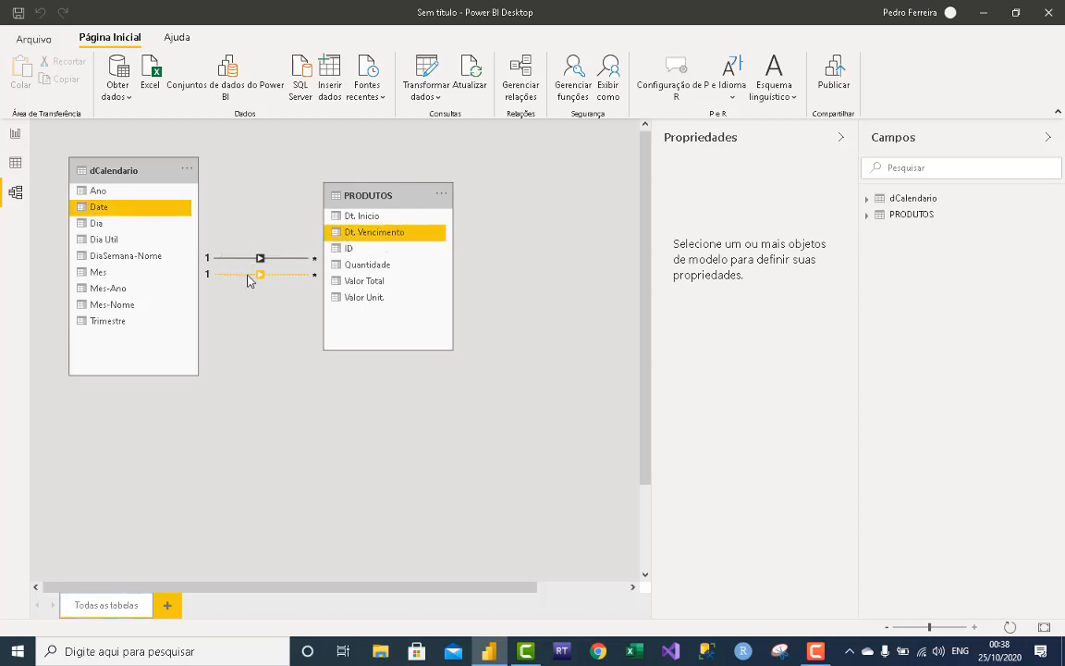
pyautogui.click(842, 138)
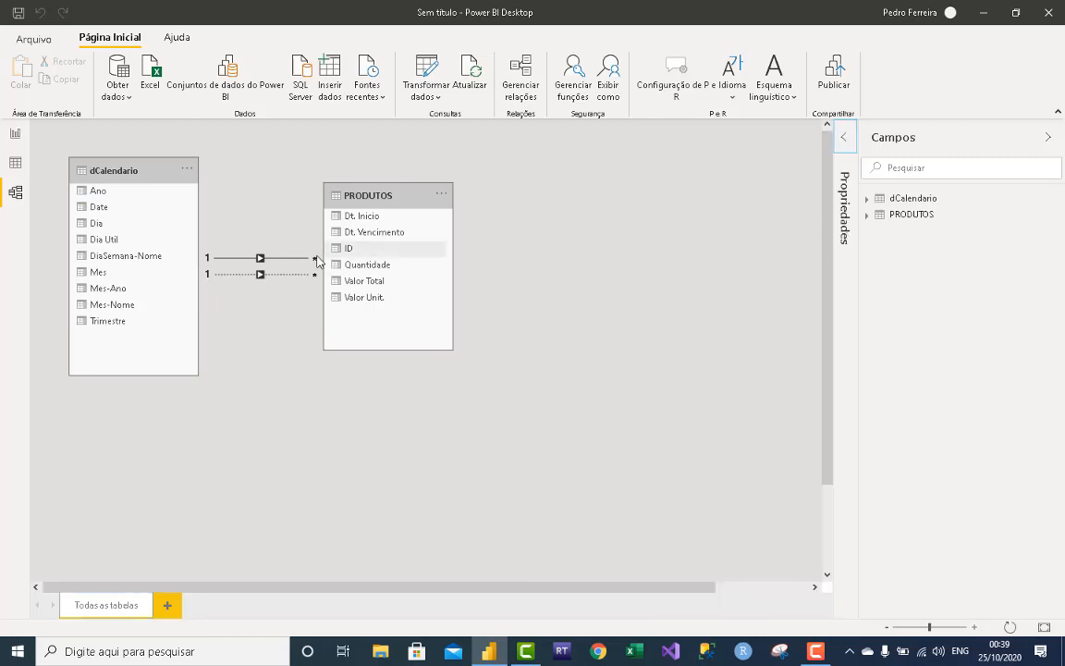
# Mark dCalendario as a date table, using Date as its date column.
pyautogui.click(11, 164)
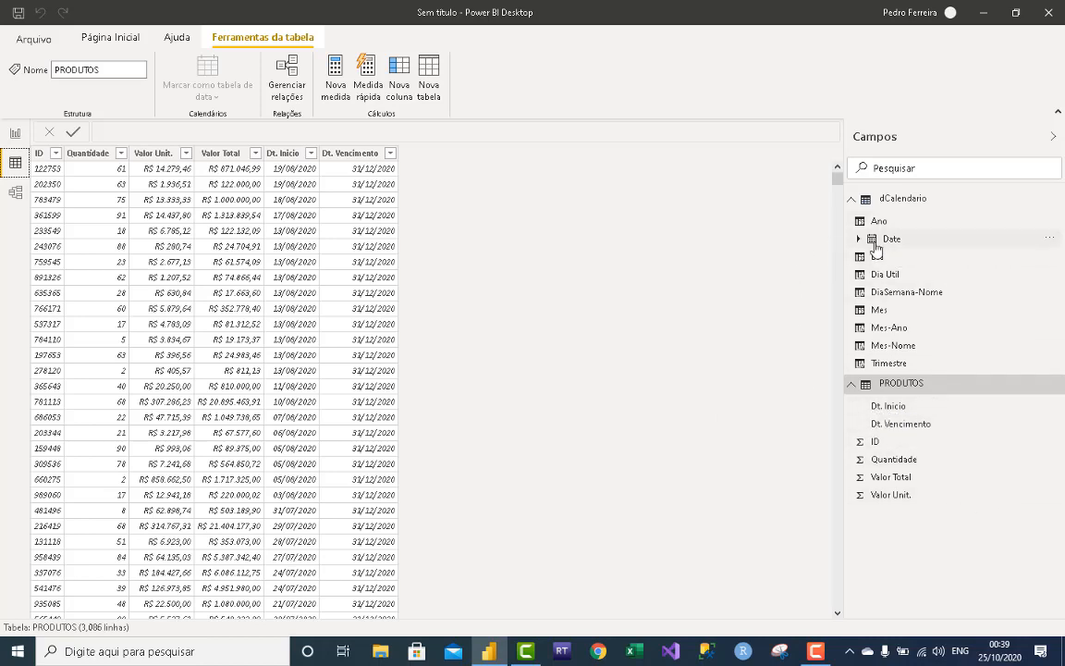
pyautogui.click(898, 198)
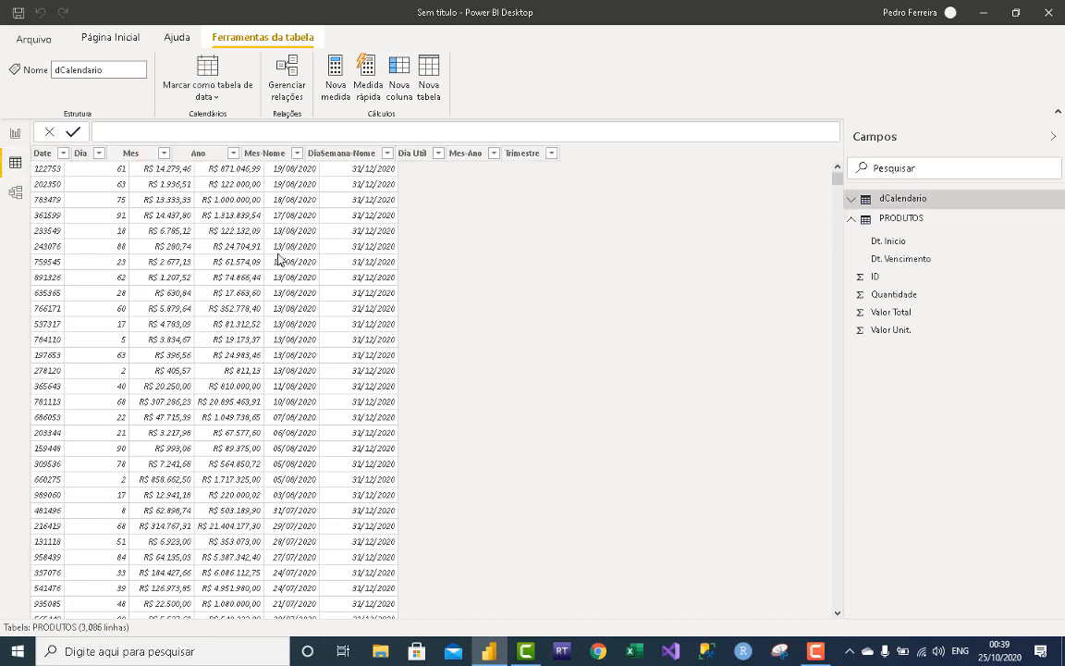
pyautogui.click(218, 104)
pyautogui.click(227, 128)
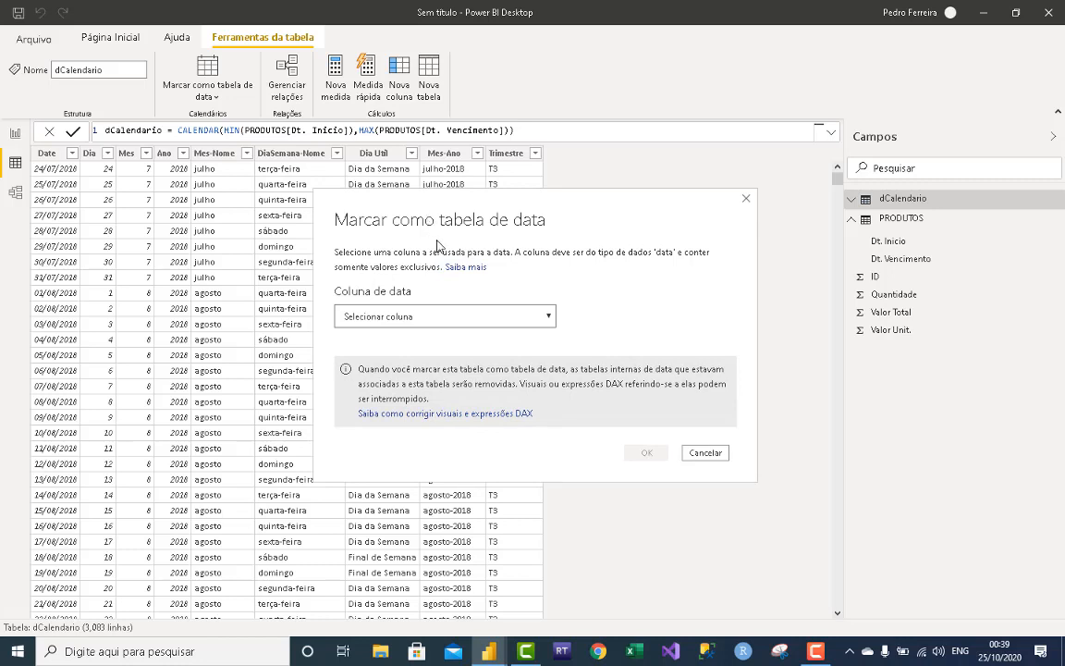
pyautogui.click(457, 319)
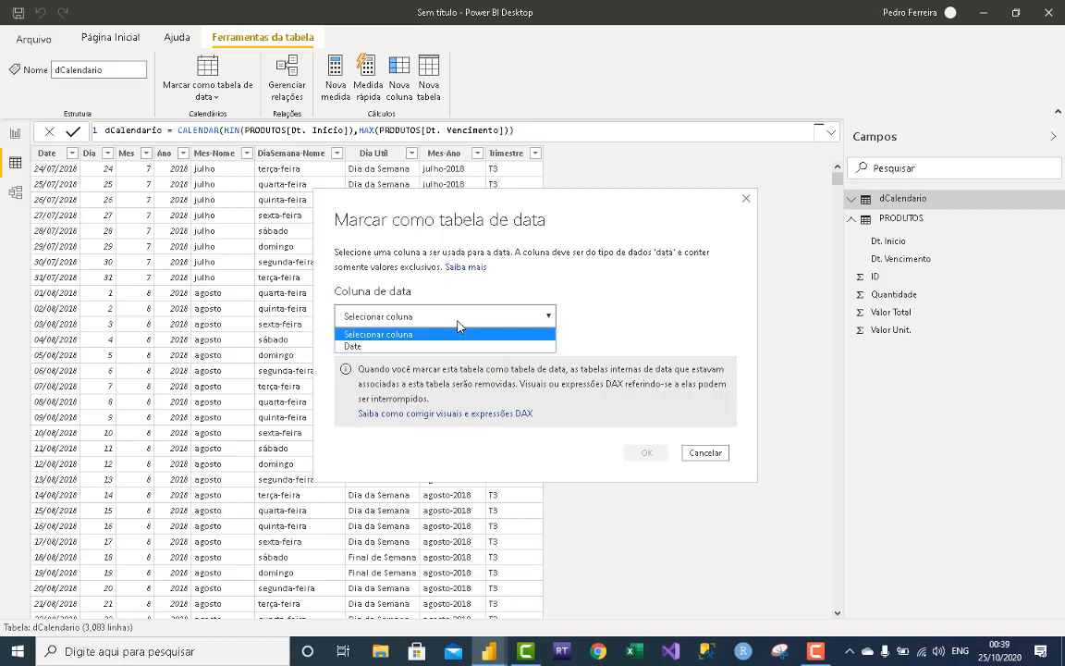
pyautogui.click(384, 346)
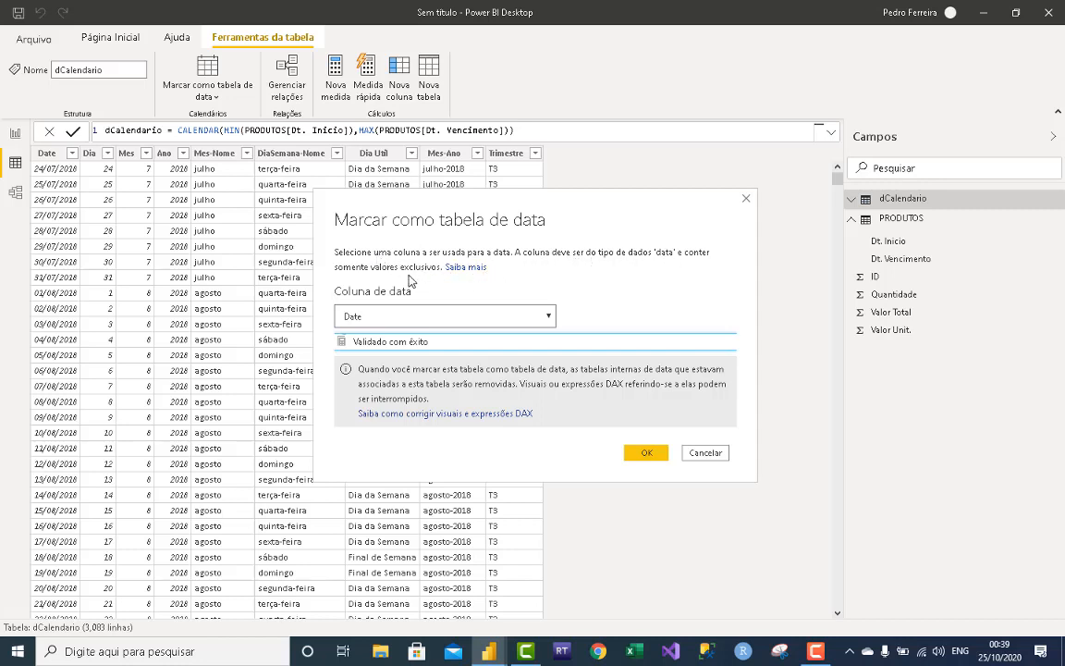
pyautogui.click(640, 453)
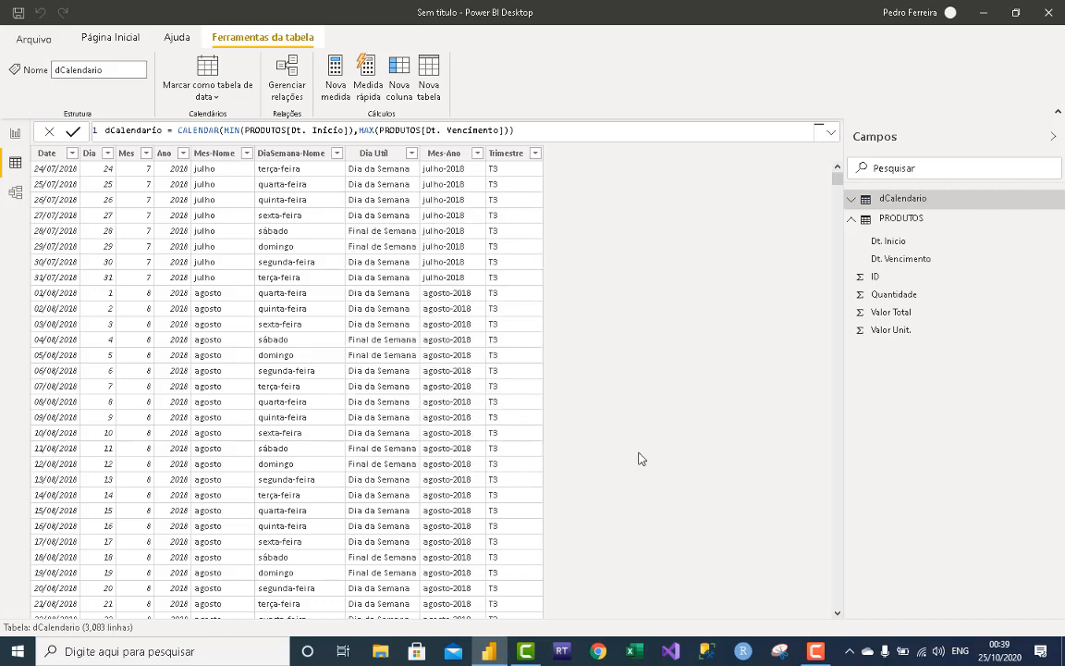
# Look over the PRODUTOS table and the fields and rows of the marked dCalendario table.
pyautogui.click(856, 221)
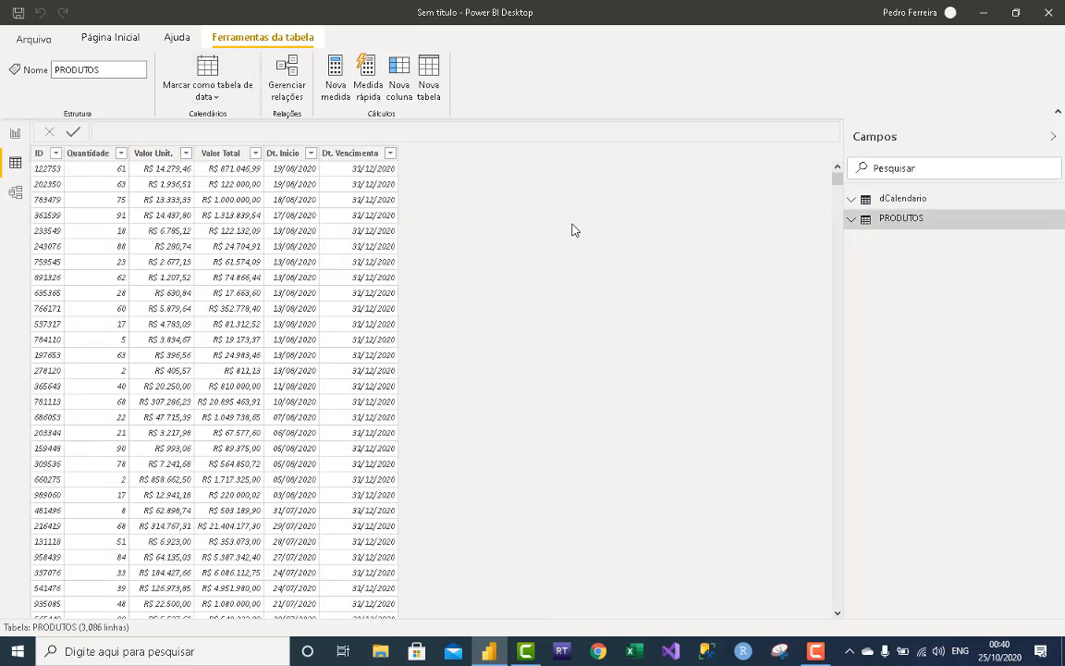
pyautogui.click(920, 201)
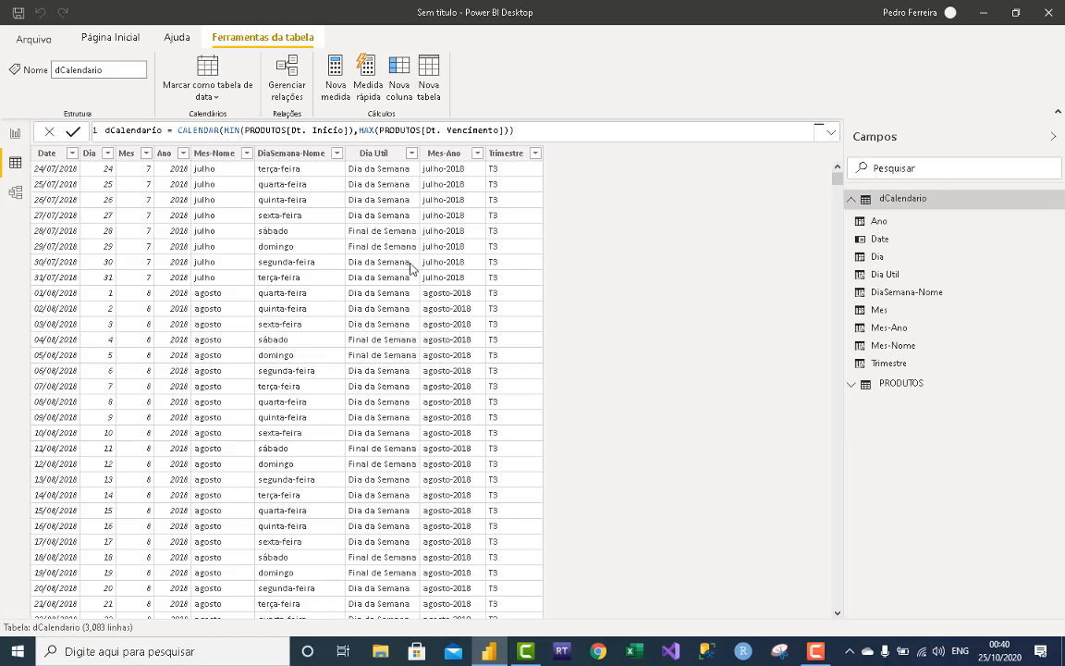
pyautogui.scroll(-5, 330, 304)
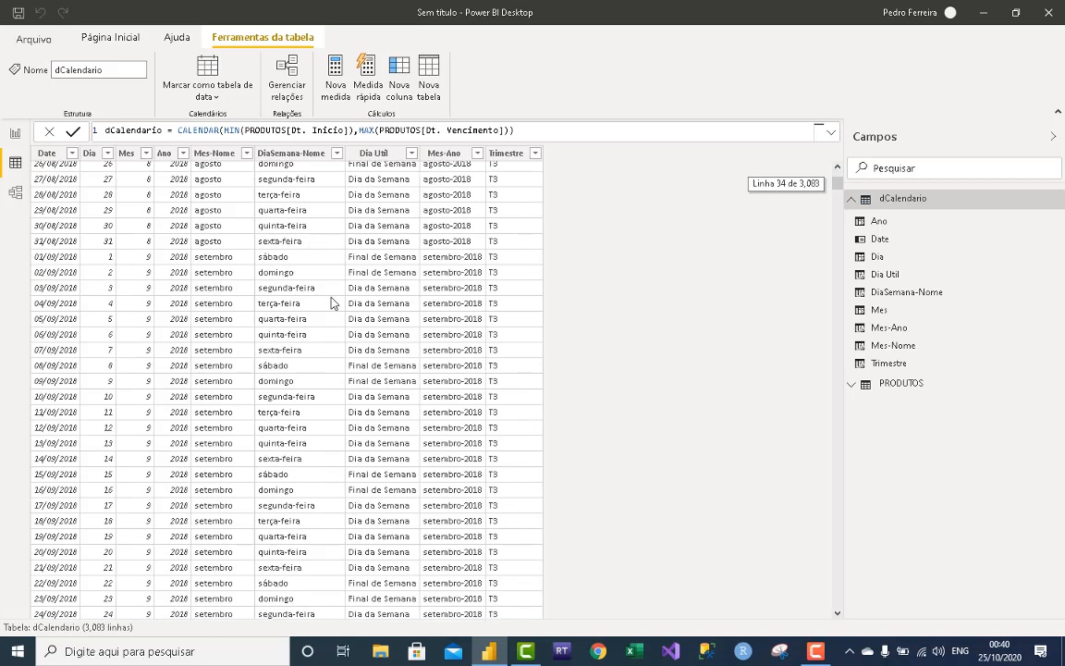
pyautogui.scroll(5, 333, 304)
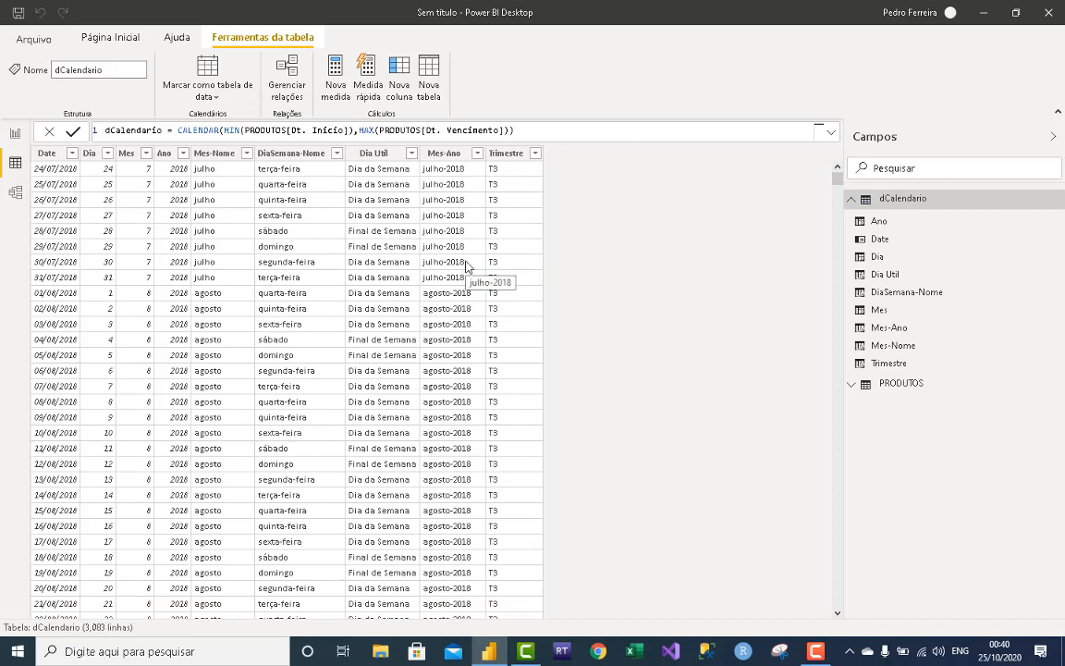
# Insert a clustered column chart on the report page and enlarge it across the page's full width, leaving space above it.
pyautogui.click(13, 134)
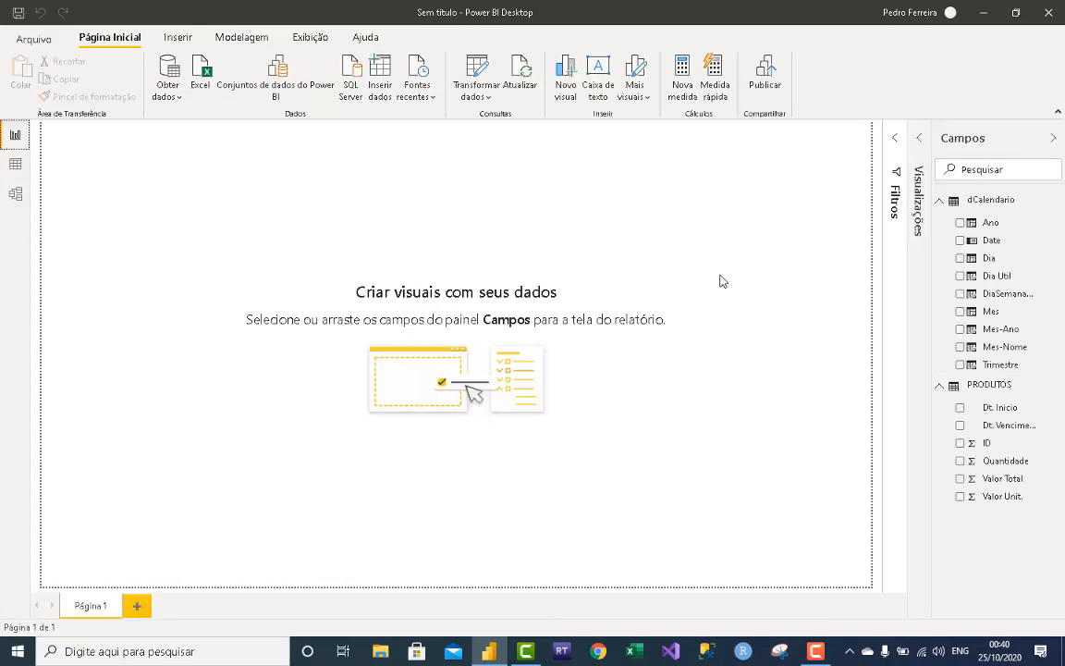
pyautogui.click(926, 146)
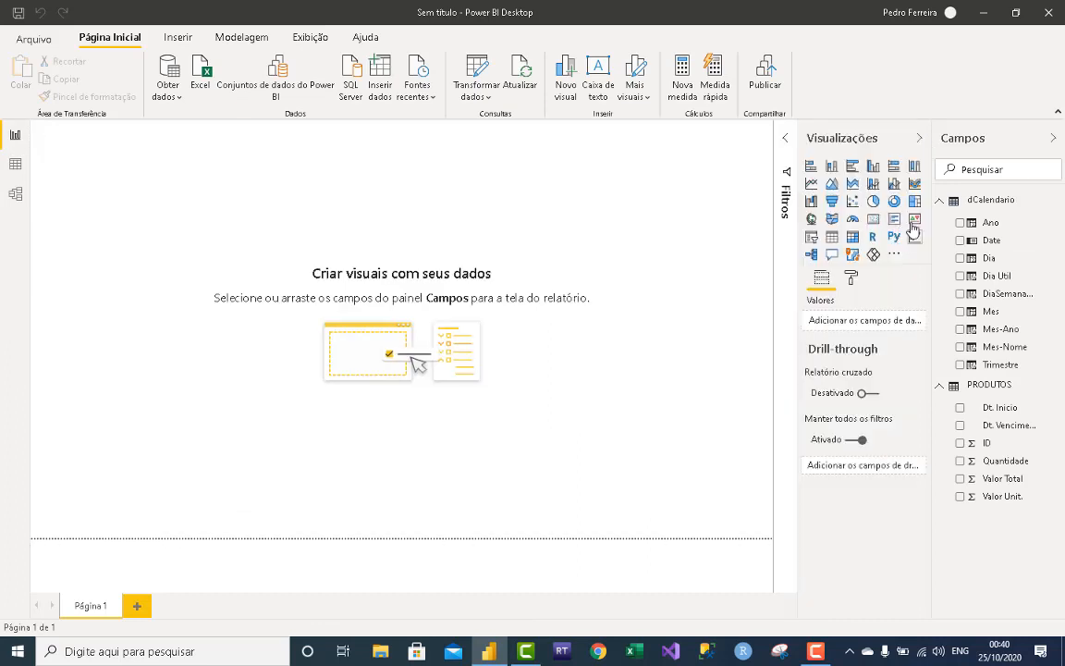
pyautogui.click(870, 170)
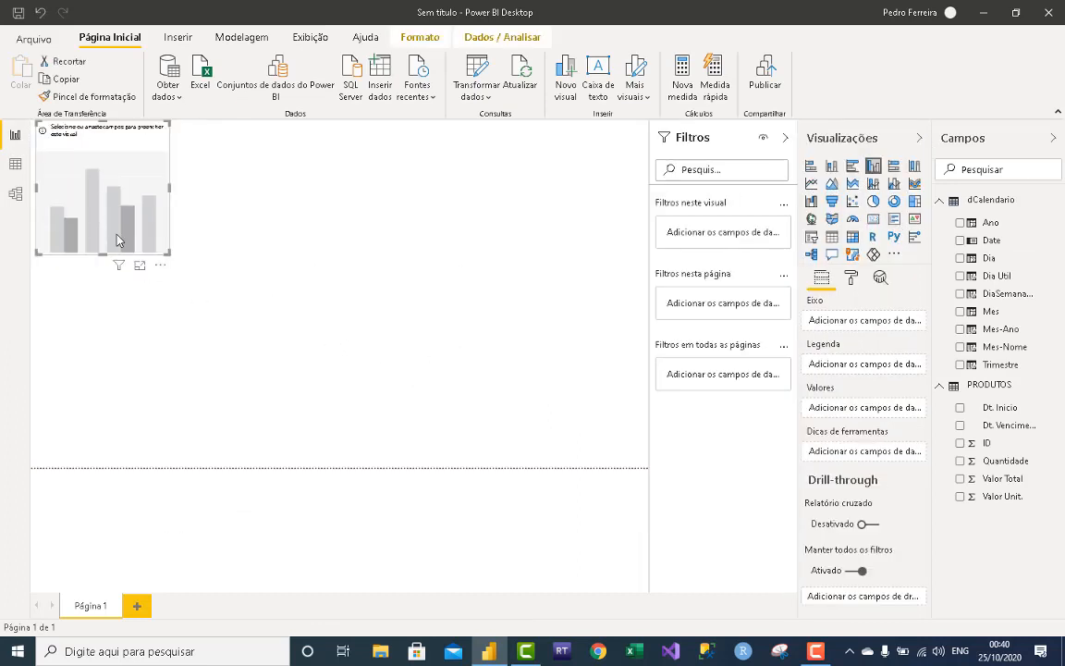
pyautogui.moveTo(120, 252); pyautogui.dragTo(108, 284)
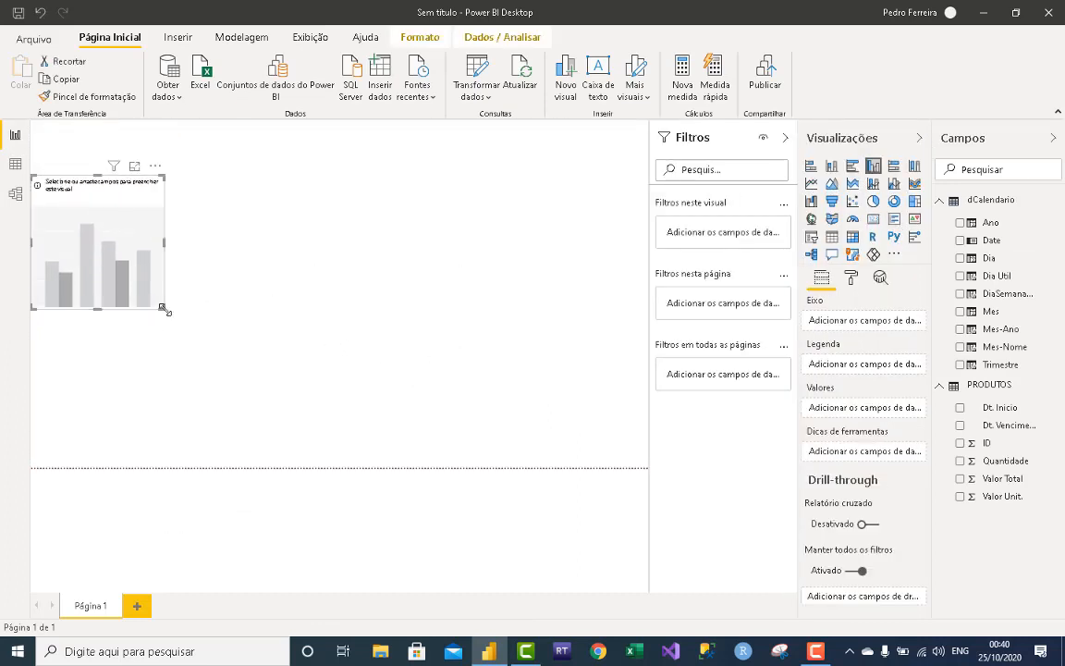
pyautogui.moveTo(166, 311); pyautogui.dragTo(671, 474)
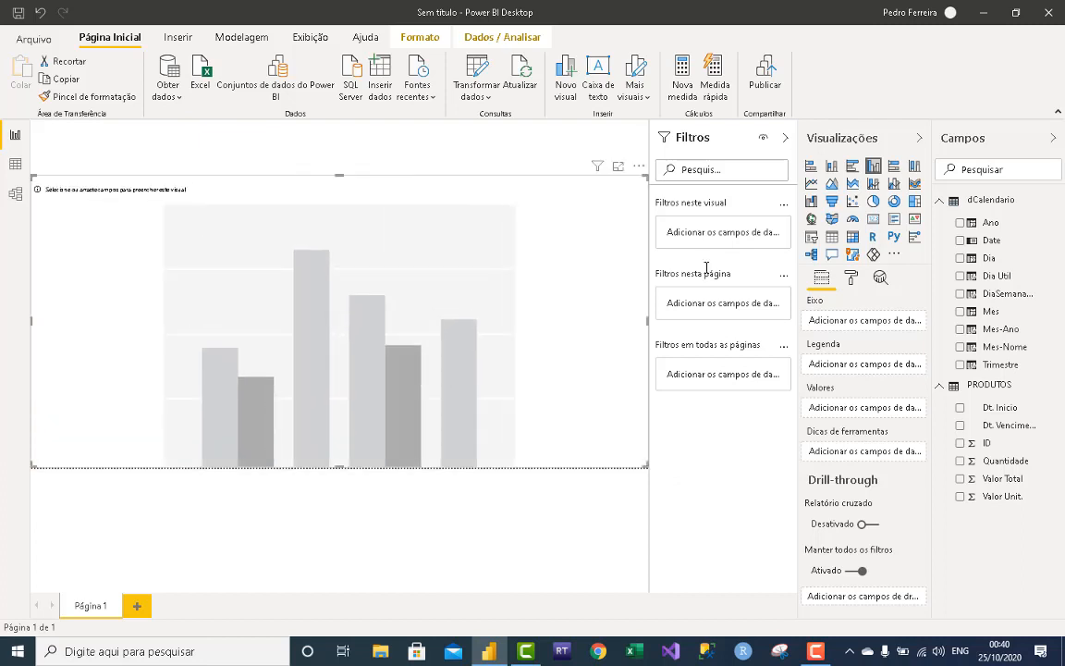
# Start a new measure named QtdProd in the PRODUTOS table.
pyautogui.click(1032, 387)
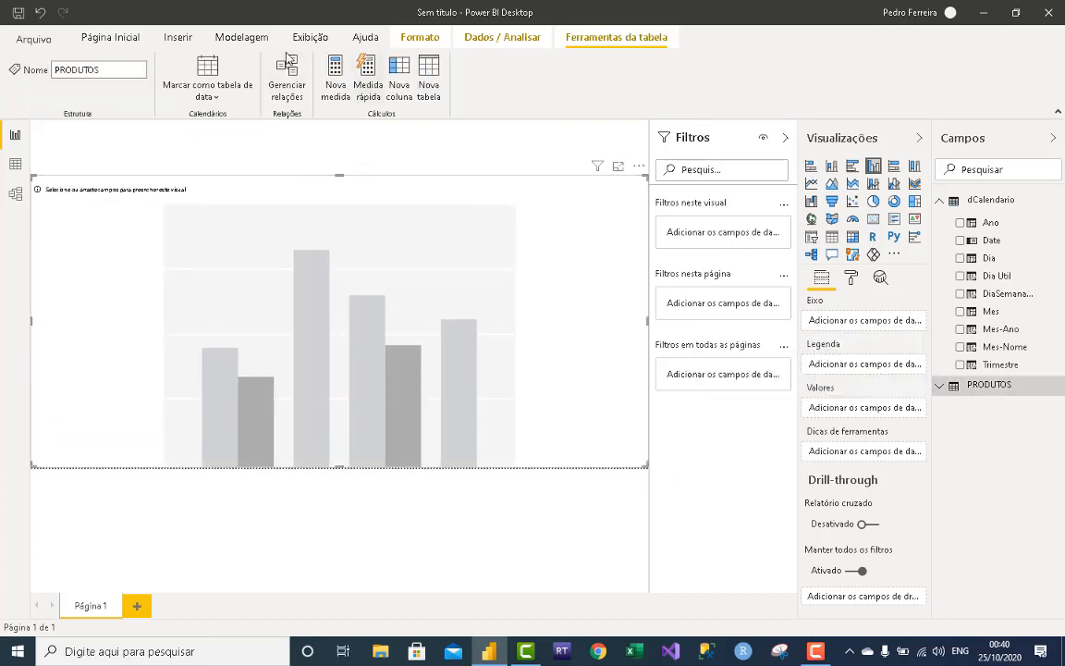
pyautogui.click(326, 83)
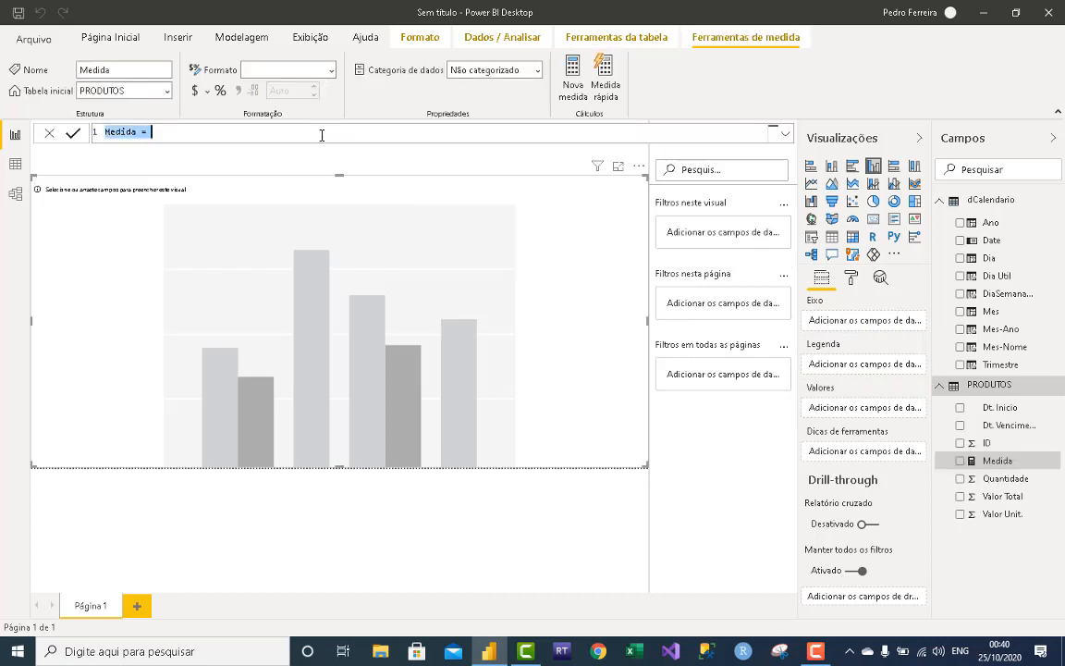
pyautogui.write('QtdPro')
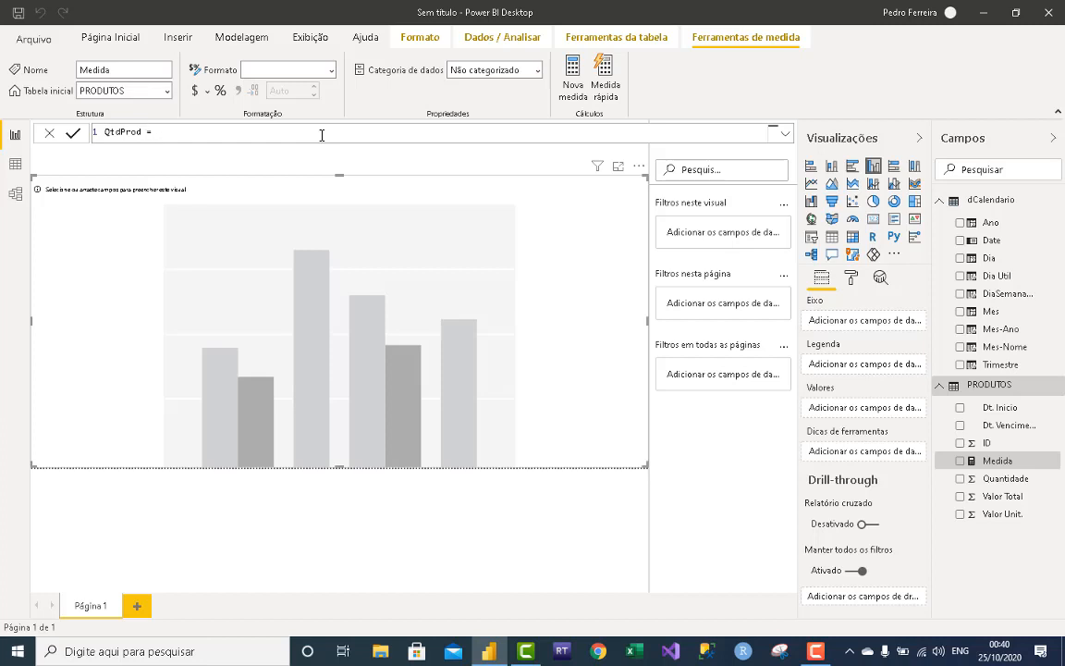
pyautogui.write('d = co')
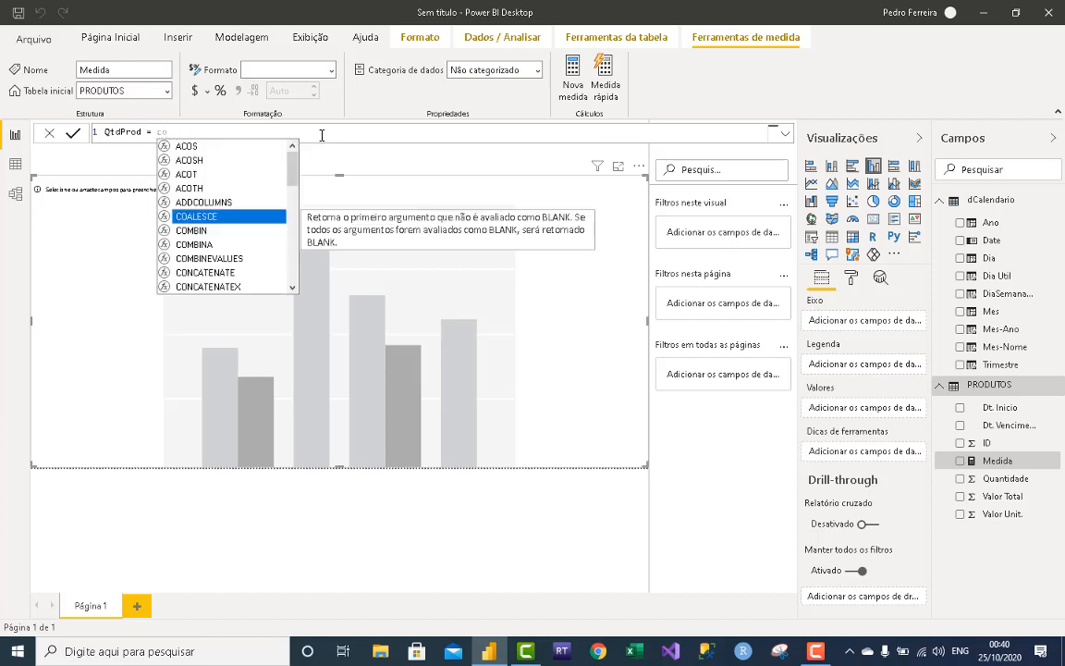
pyautogui.press('BackSpace')
pyautogui.press('BackSpace')
# Define the QtdProd measure as SUM(PRODUTOS[Quantidade]) and commit the formula.
pyautogui.write('sum')
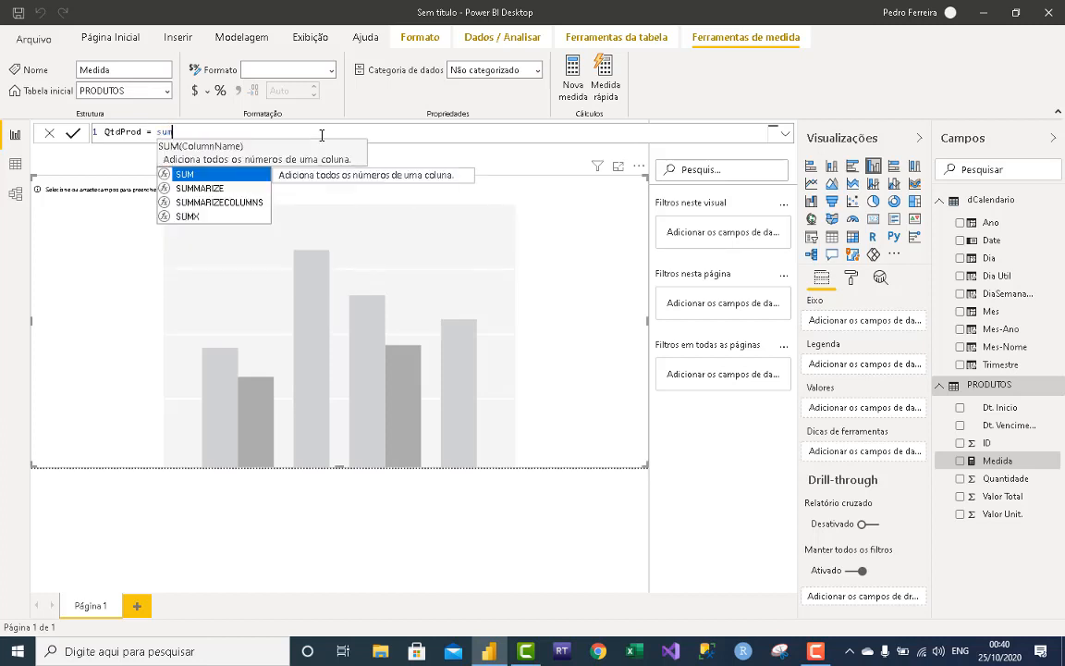
pyautogui.write('prod')
pyautogui.press('Down')
pyautogui.press('Down')
pyautogui.press('Down')
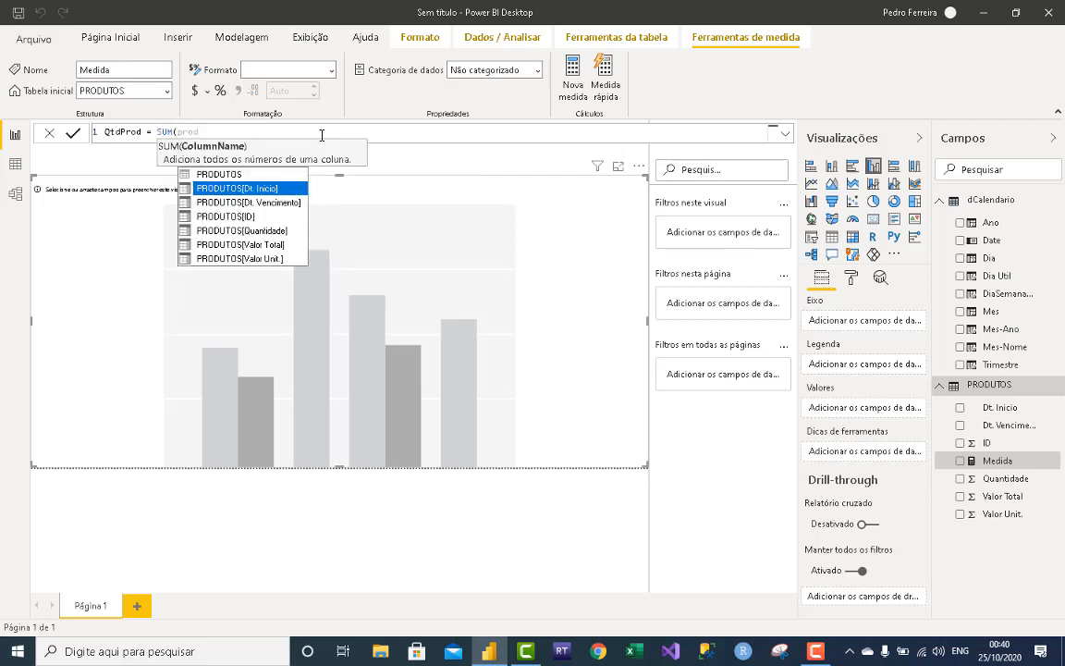
pyautogui.press('Down')
pyautogui.press('Tab')
pyautogui.write(')')
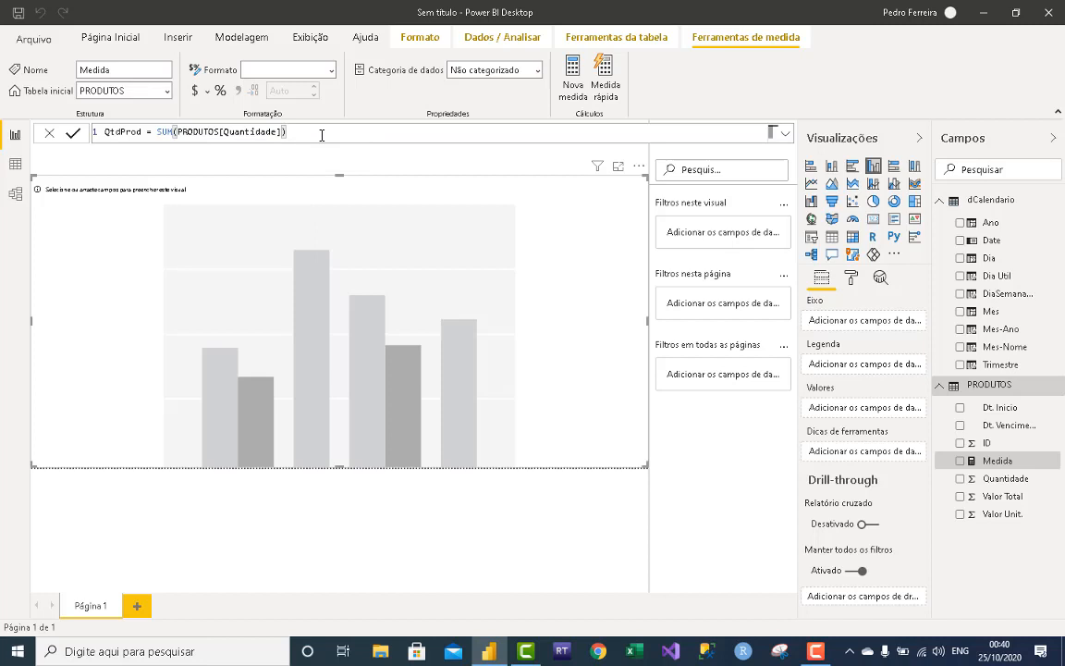
pyautogui.press('Return')
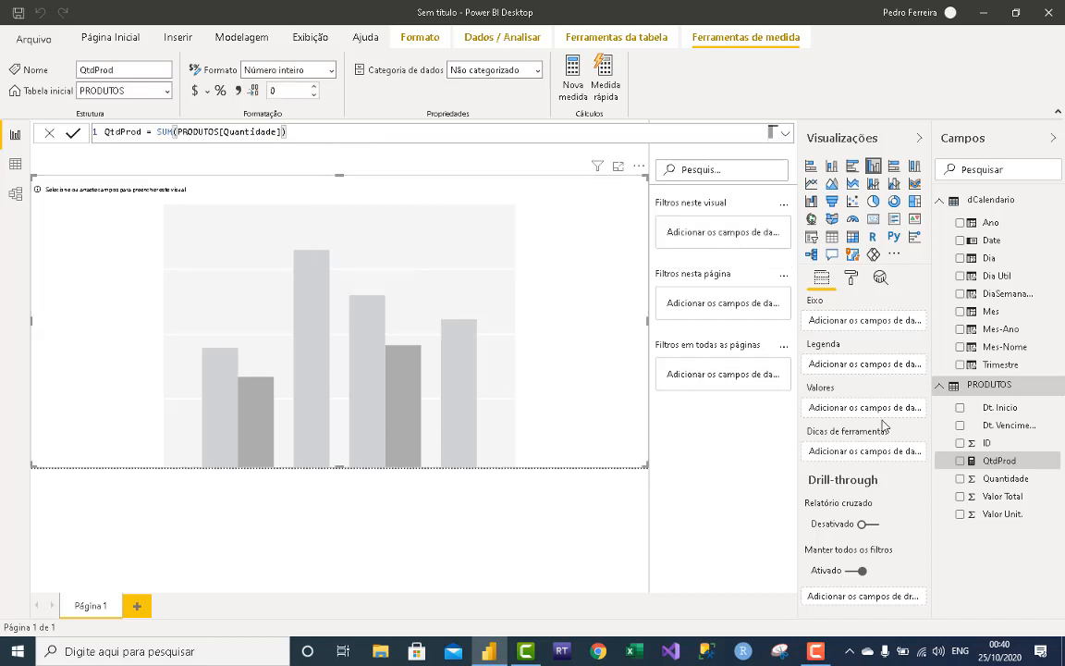
# Plot QtdProd by Mes-Nome in the column chart and lower the chart's upper edge to free more space above it.
pyautogui.moveTo(981, 481); pyautogui.dragTo(872, 411)
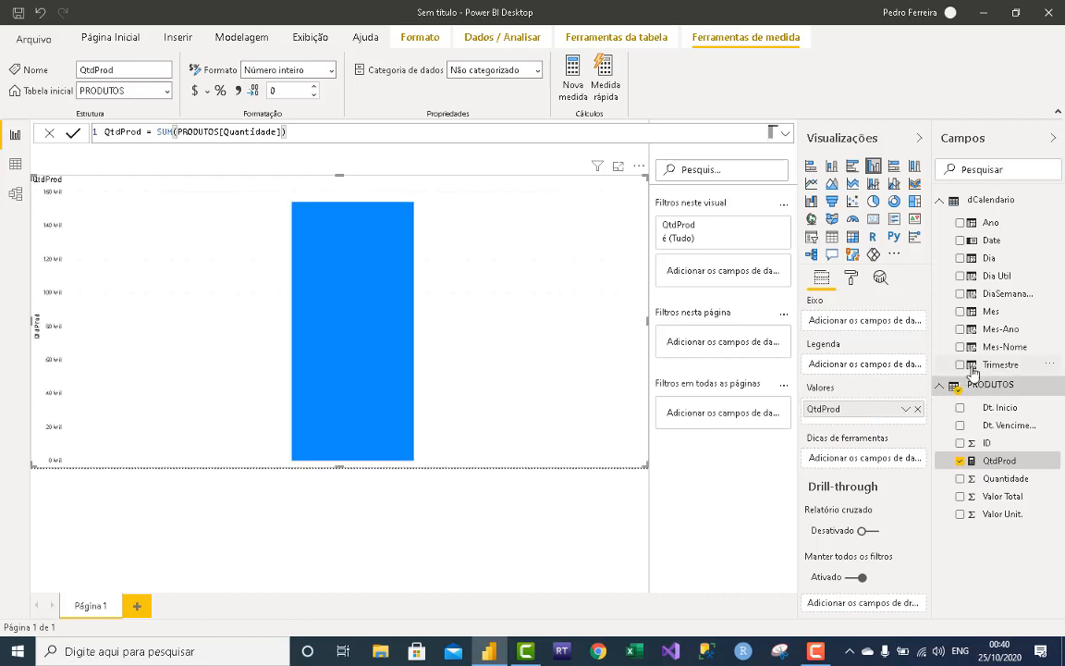
pyautogui.moveTo(994, 352); pyautogui.dragTo(860, 321)
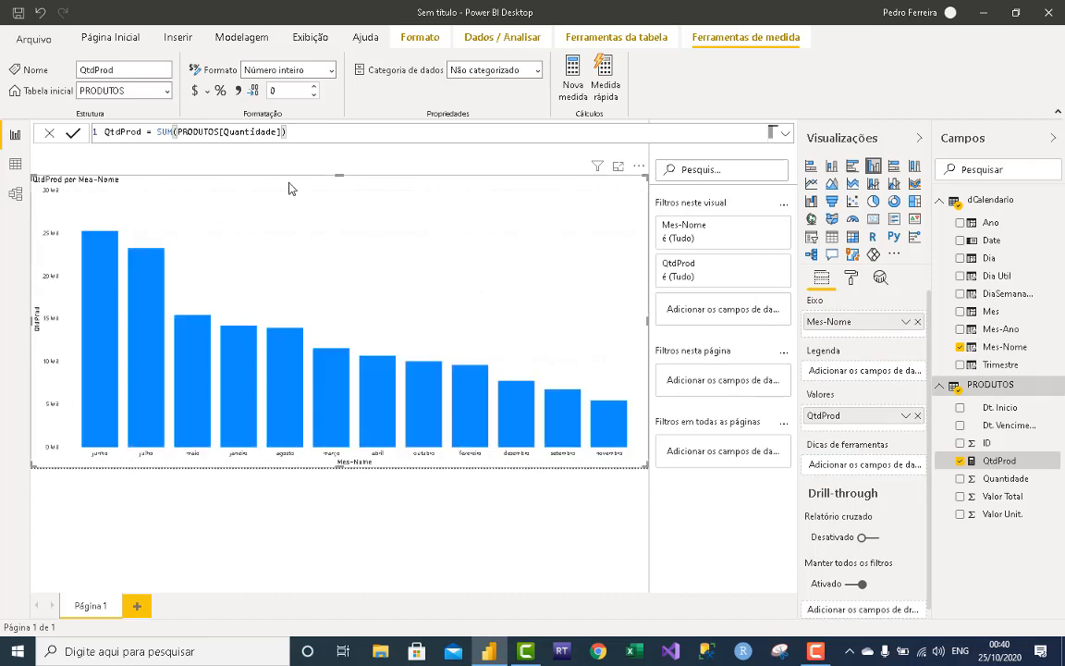
pyautogui.moveTo(306, 159); pyautogui.dragTo(323, 224)
# Add a slicer, shrink it to fit above the chart's first columns, and use dCalendario's Ano as its field.
pyautogui.click(313, 193)
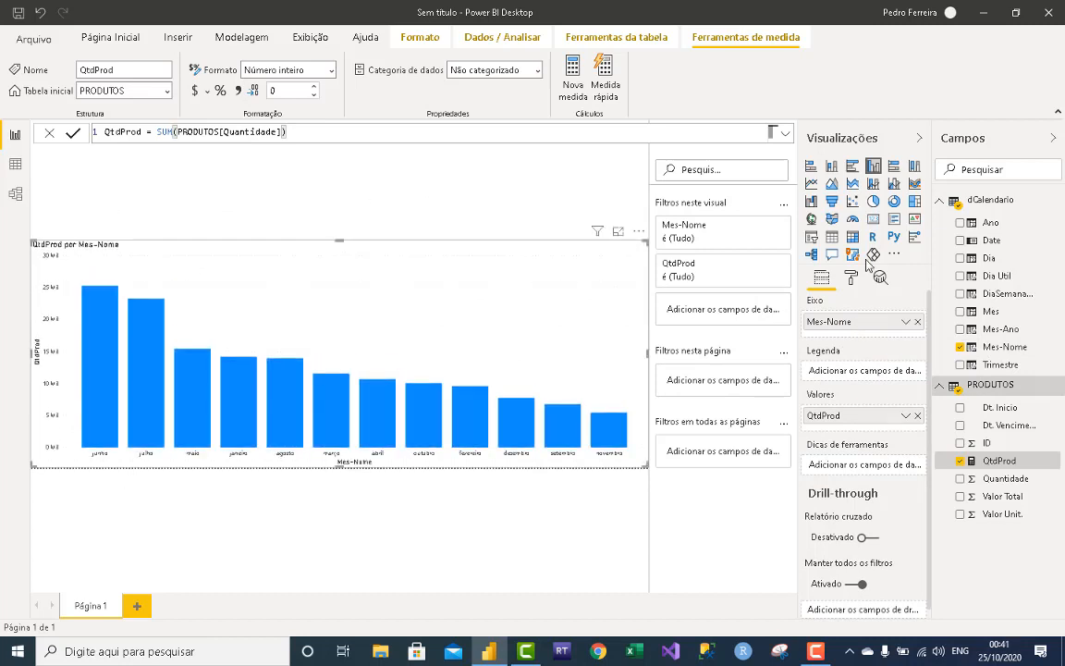
pyautogui.click(811, 238)
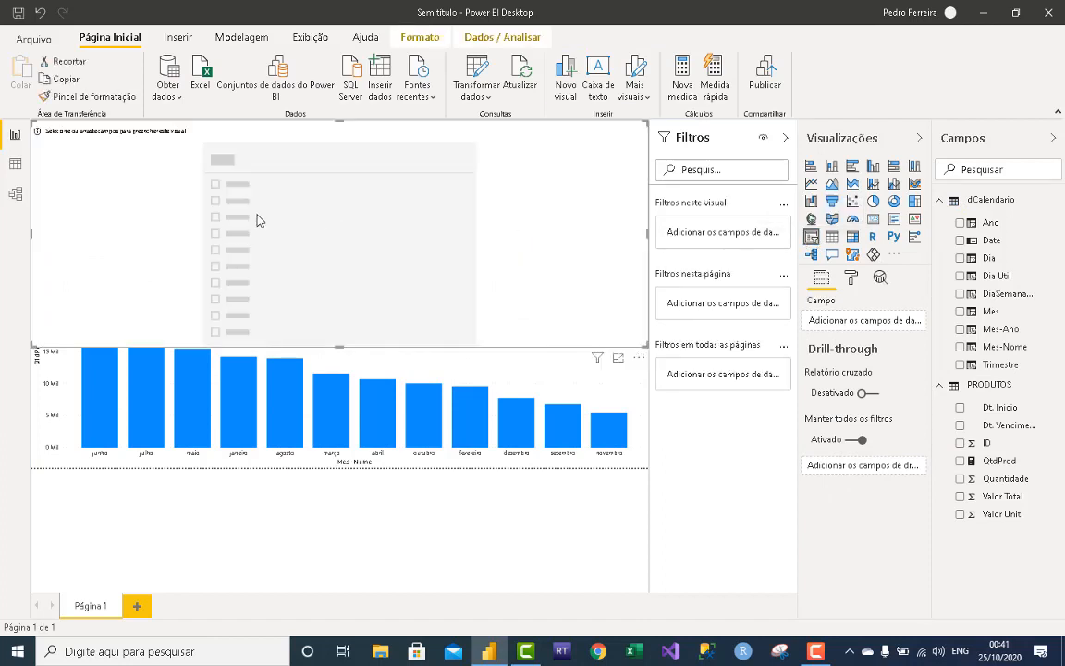
pyautogui.moveTo(648, 347); pyautogui.dragTo(119, 230)
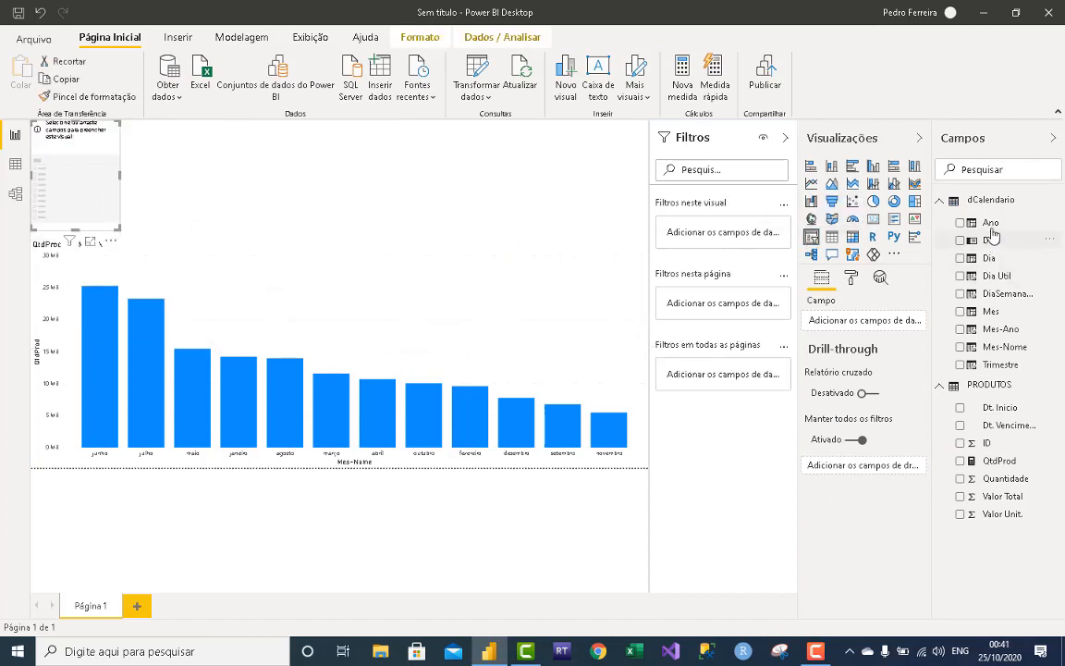
pyautogui.moveTo(989, 222); pyautogui.dragTo(874, 323)
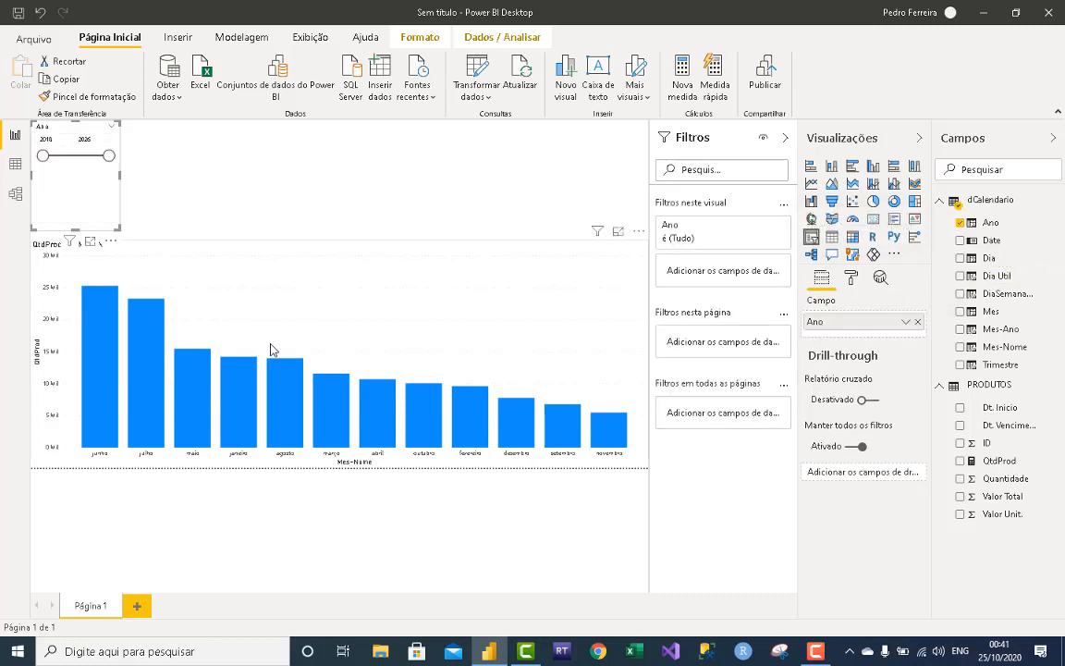
# Show the Ano slicer as a list, filter the report to 2020, and collapse the Filtros and Visualizações panes.
pyautogui.click(112, 126)
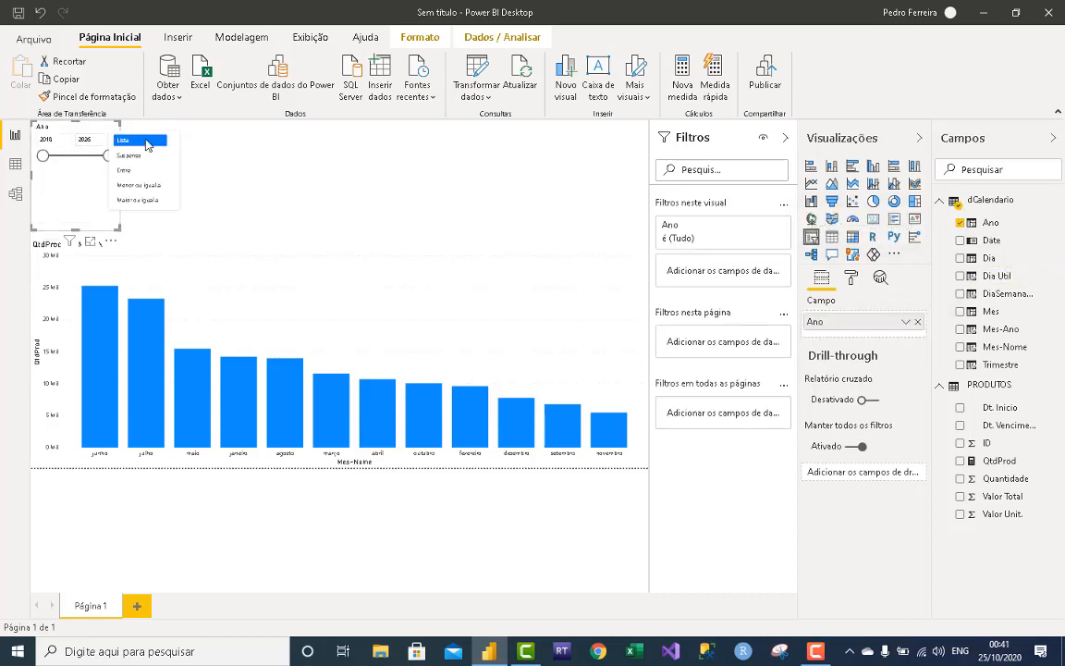
pyautogui.click(142, 141)
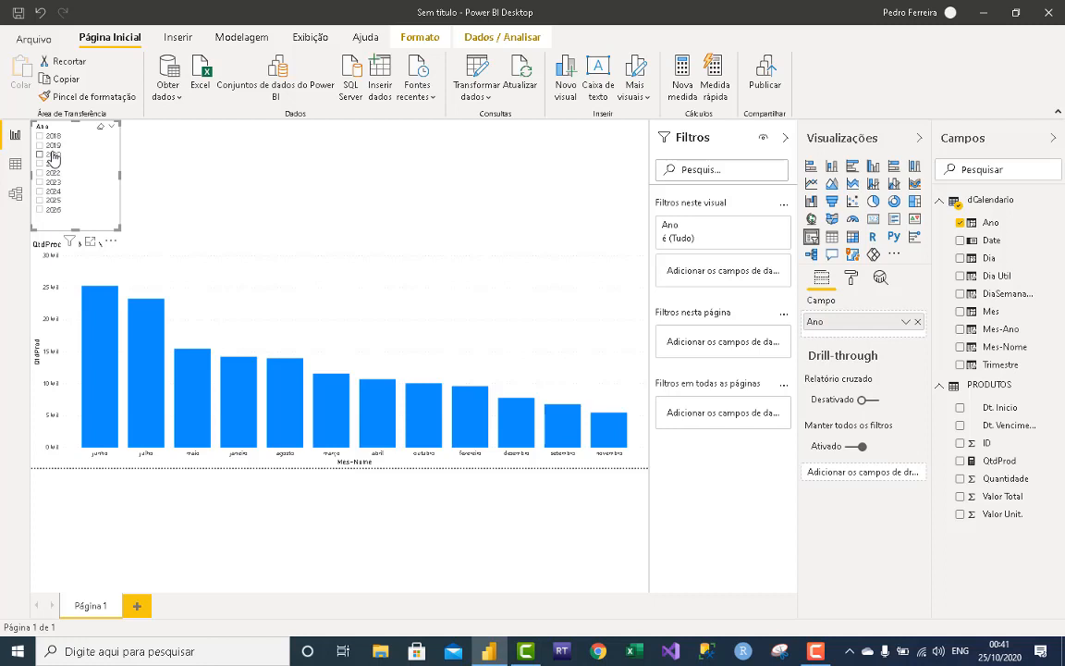
pyautogui.click(53, 157)
pyautogui.click(261, 174)
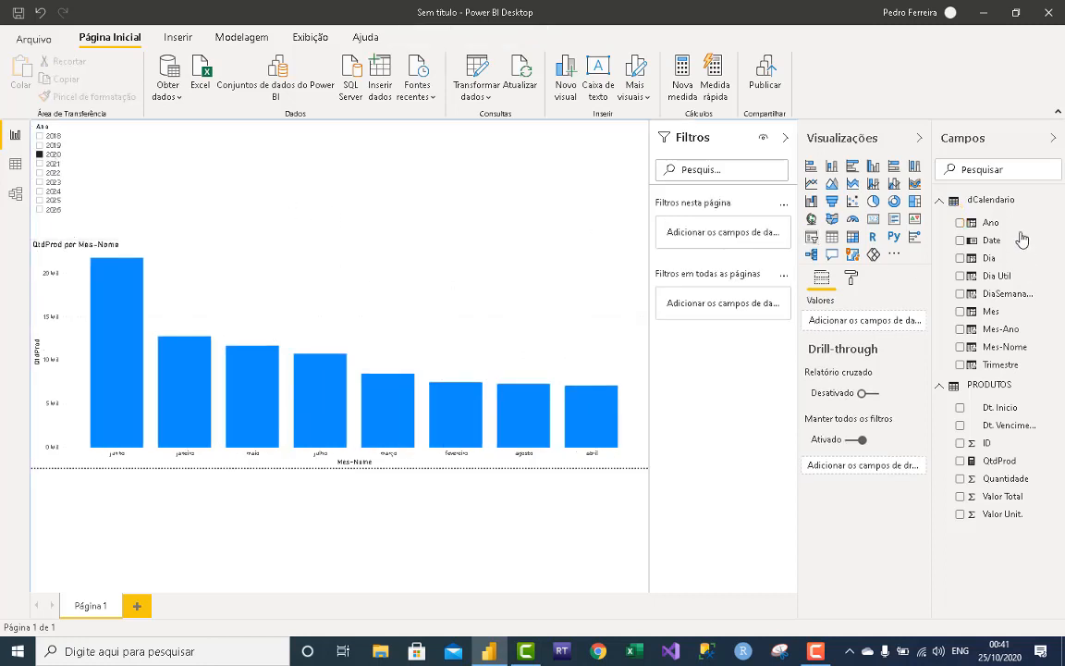
pyautogui.click(785, 136)
pyautogui.click(919, 137)
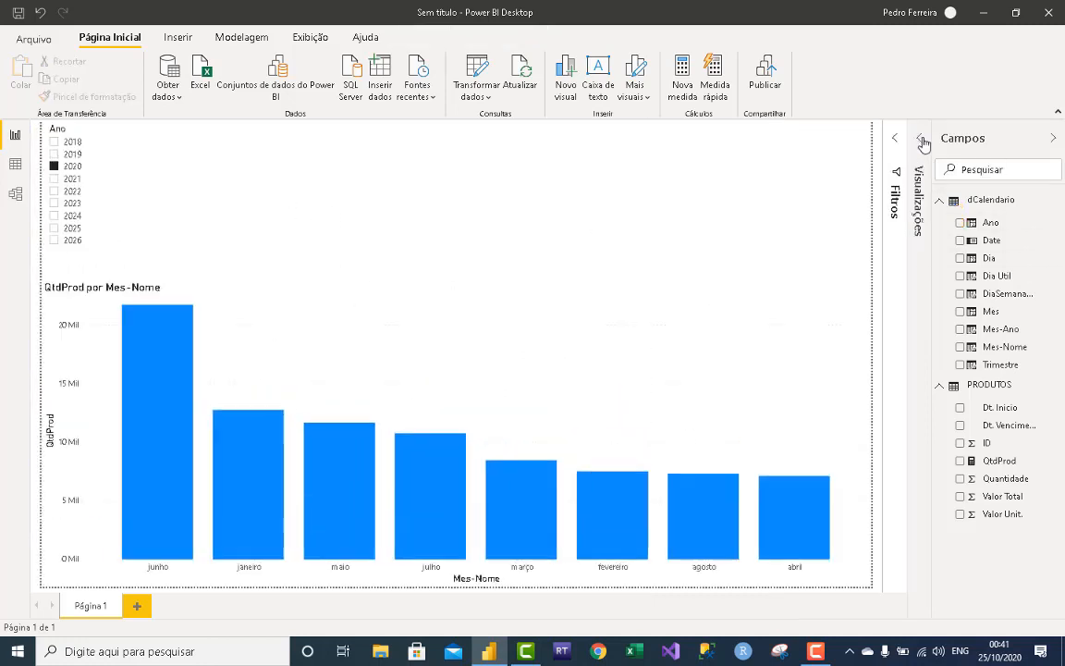
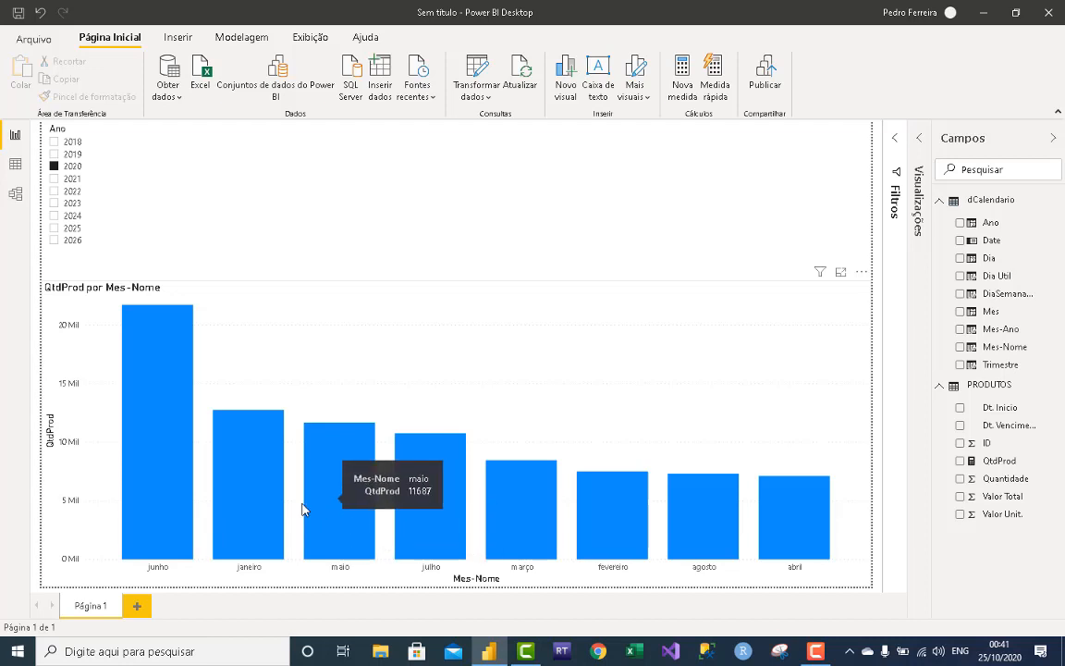
# Sort the column chart by Mes-Nome.
pyautogui.click(861, 271)
pyautogui.moveTo(906, 387)
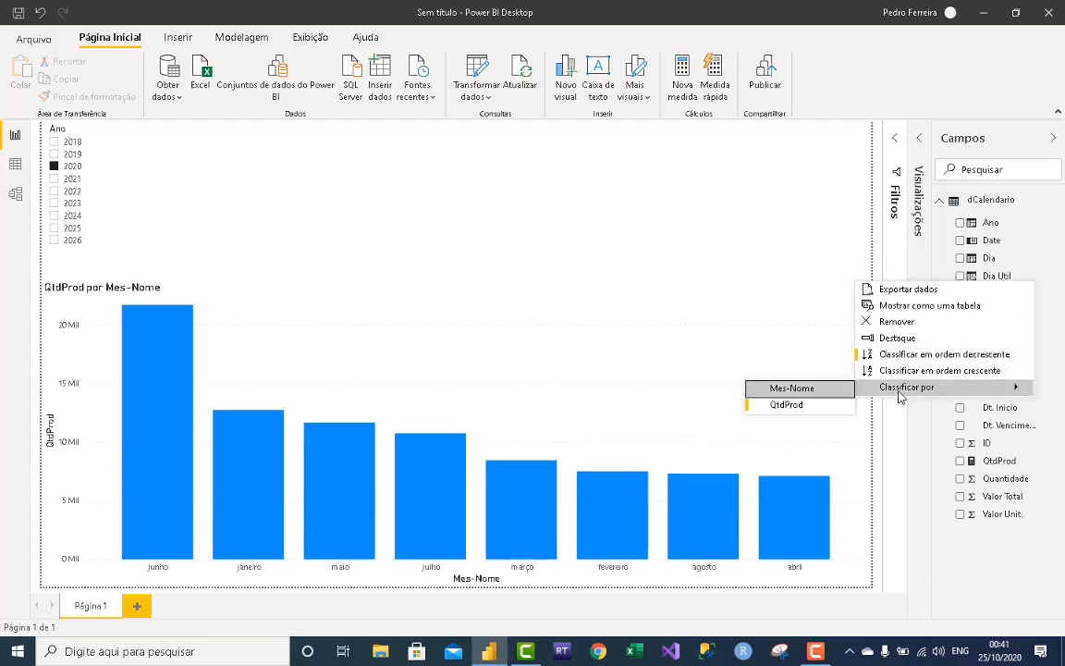
pyautogui.click(817, 401)
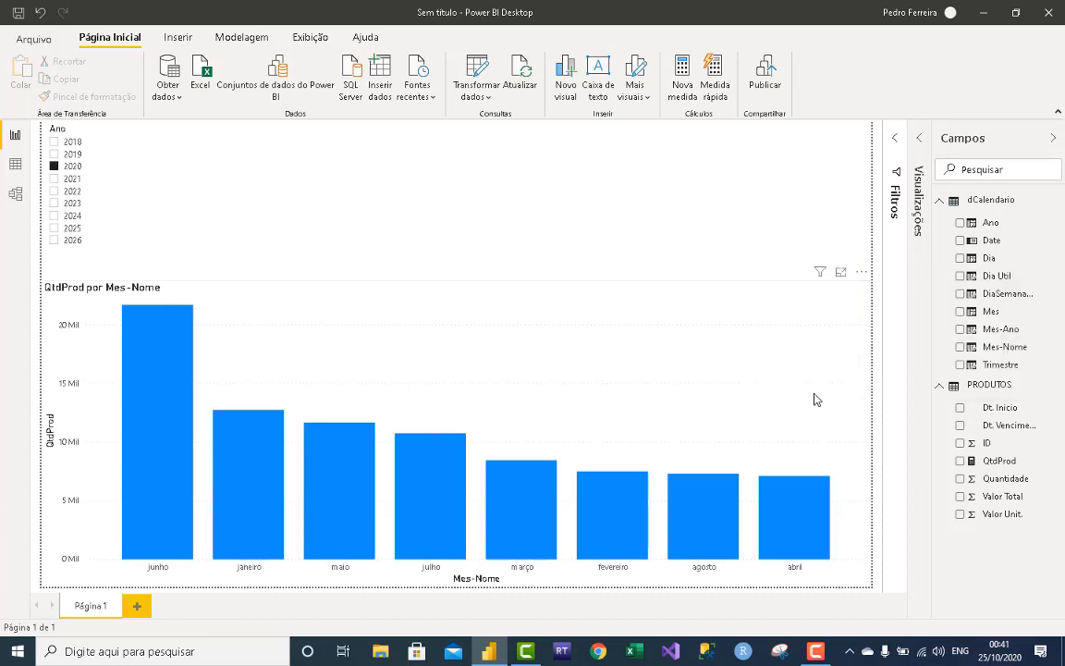
# Try ascending order for the months in the column chart and return the sort to descending.
pyautogui.click(861, 274)
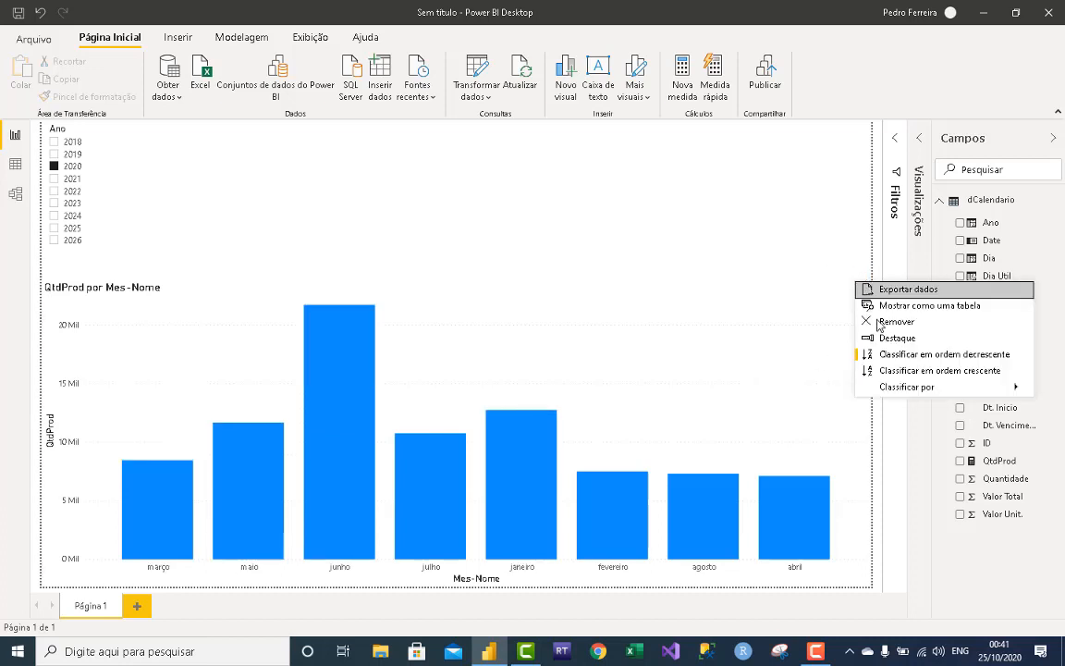
pyautogui.click(885, 371)
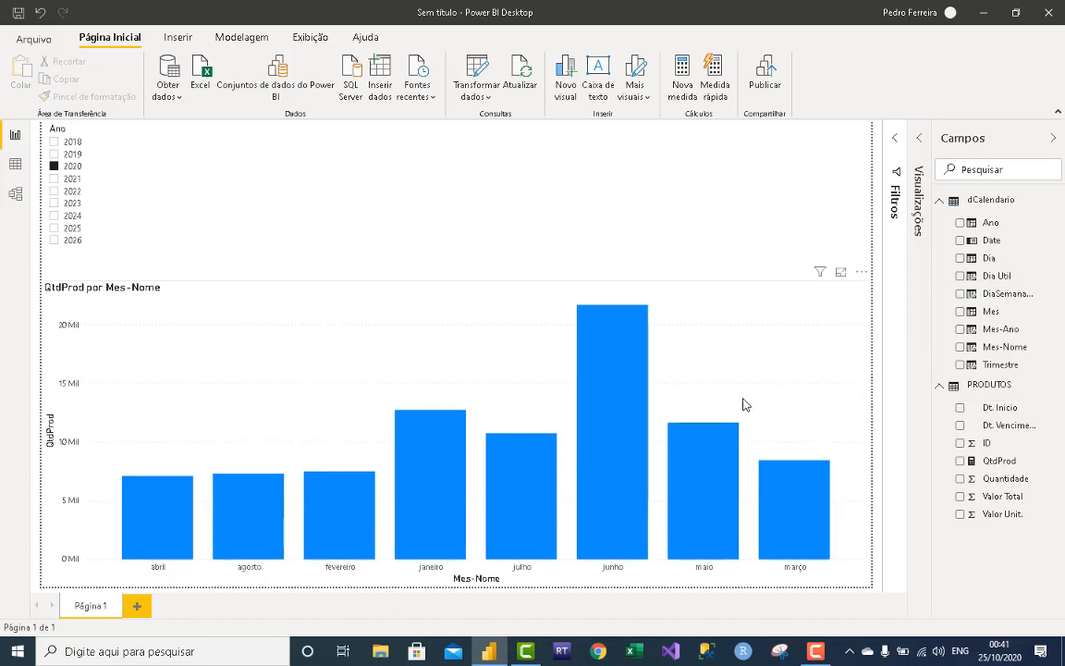
pyautogui.moveTo(599, 408)
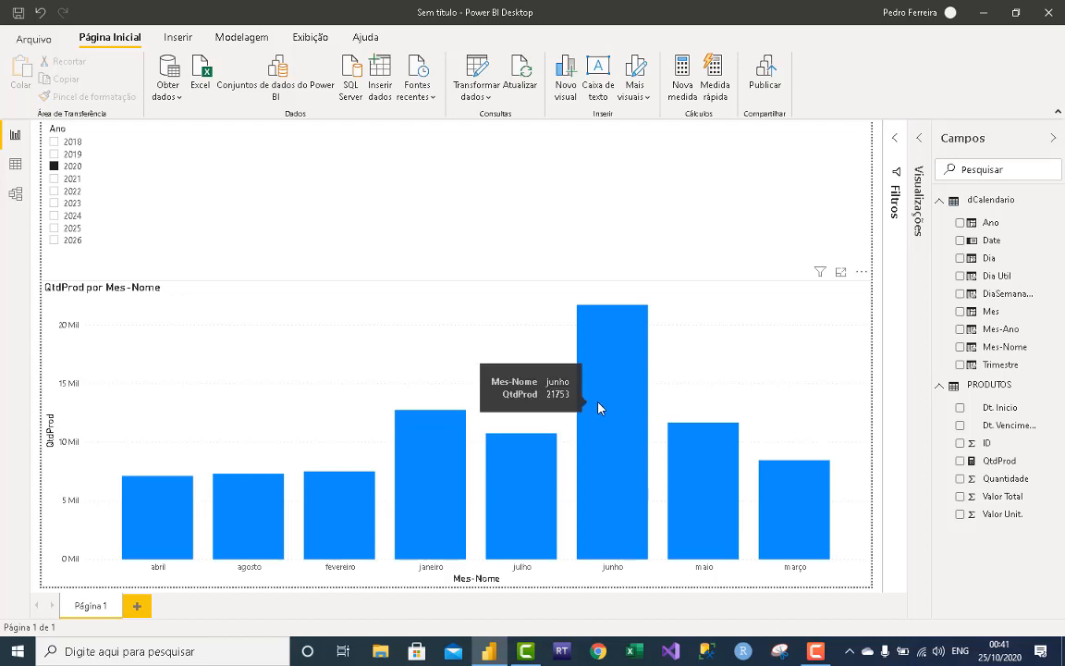
pyautogui.click(861, 274)
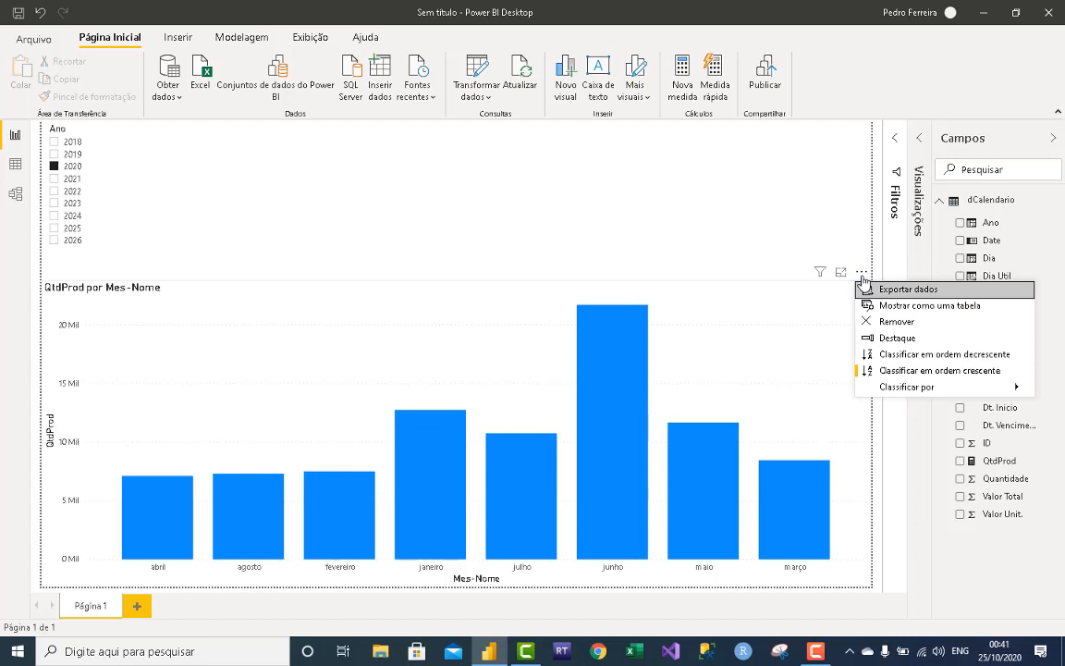
pyautogui.click(890, 355)
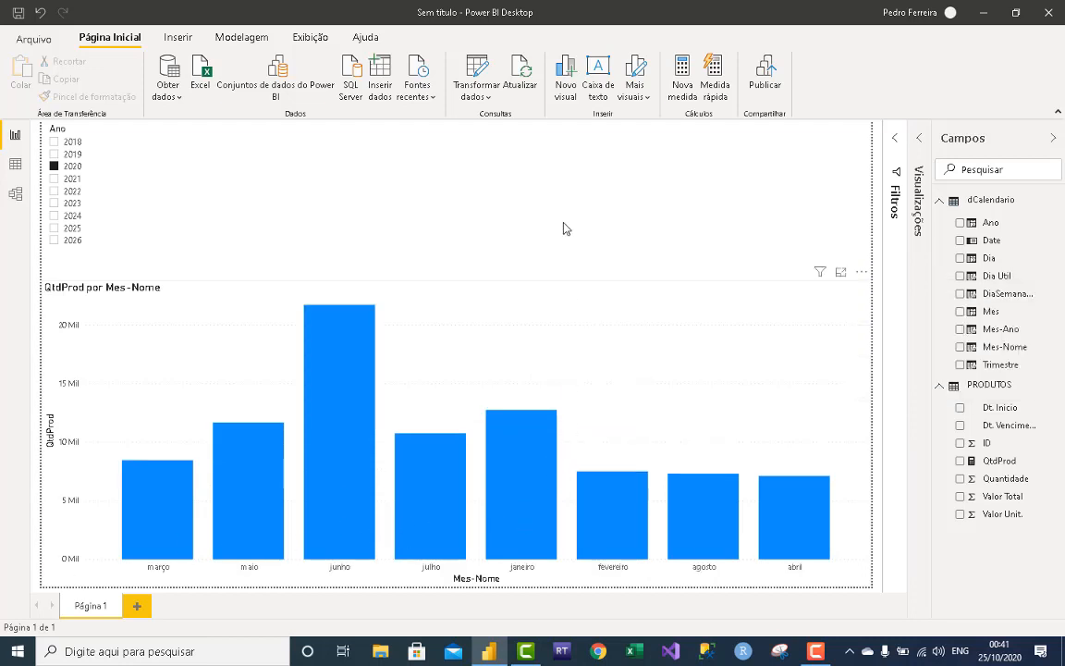
# Open the table data and copy the entire dCalendario table.
pyautogui.click(5, 167)
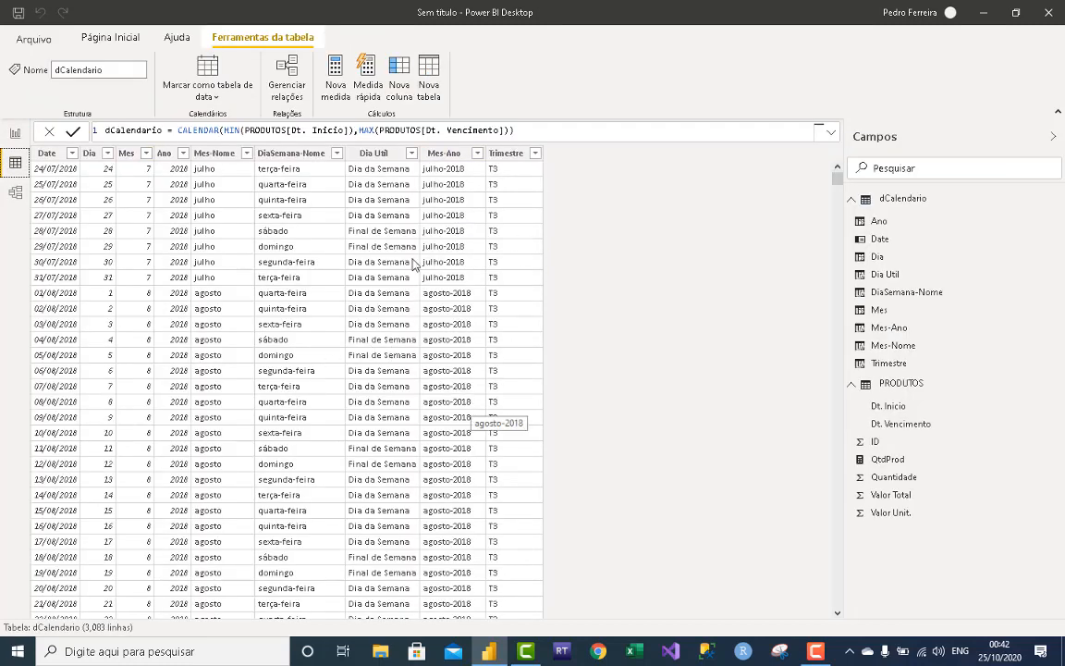
pyautogui.rightClick(383, 226)
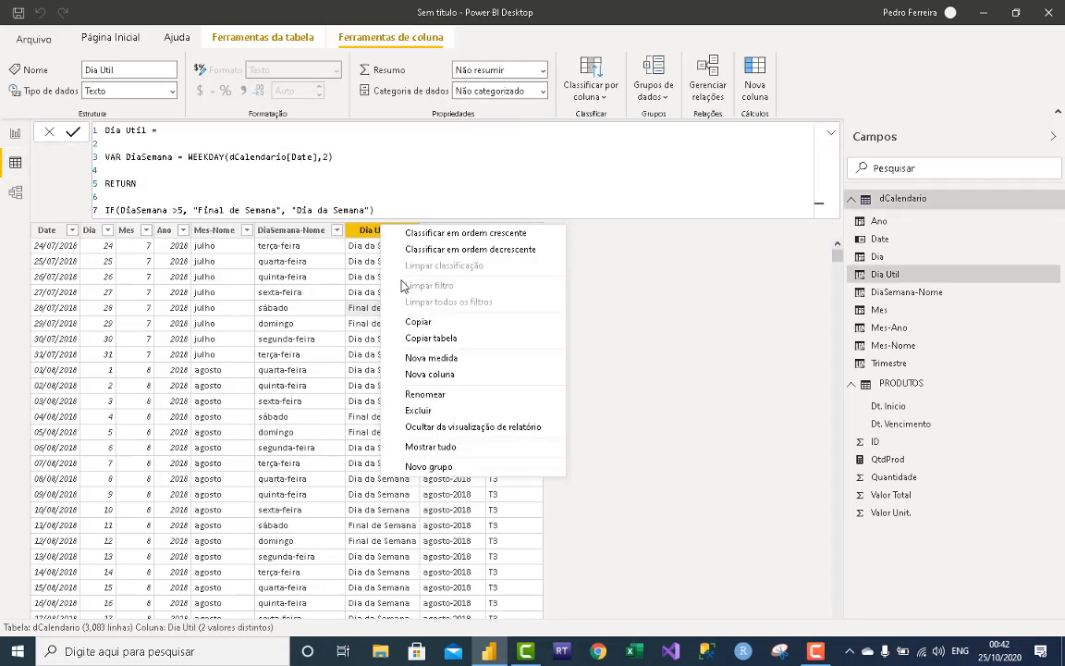
pyautogui.click(424, 339)
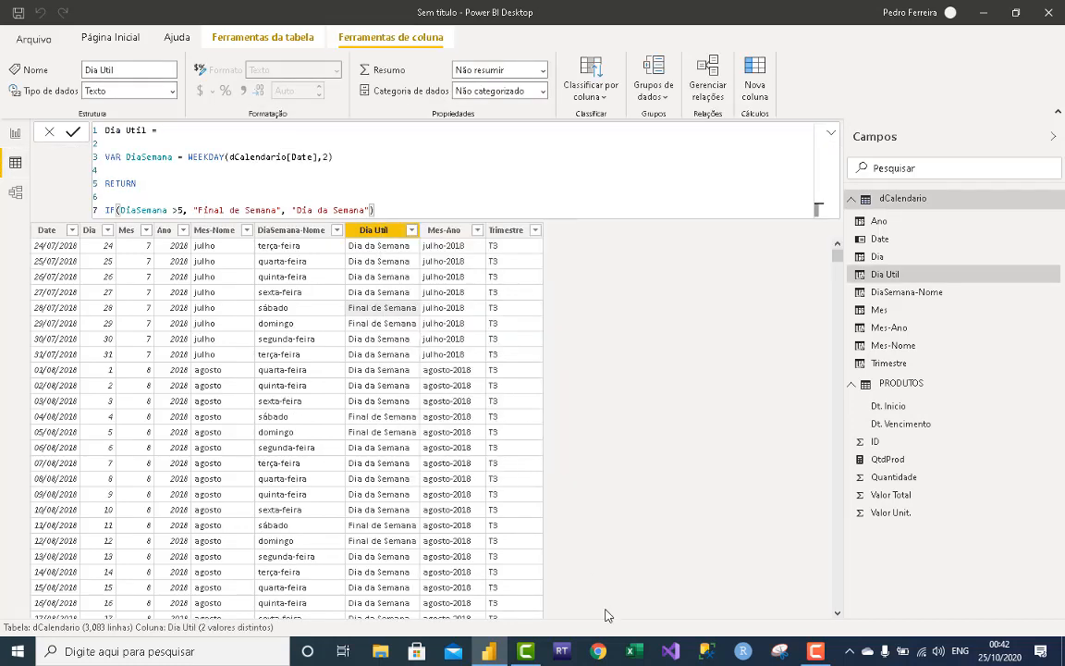
# Switch to Excel, create a blank workbook, and paste the copied table starting at cell A1.
pyautogui.click(633, 651)
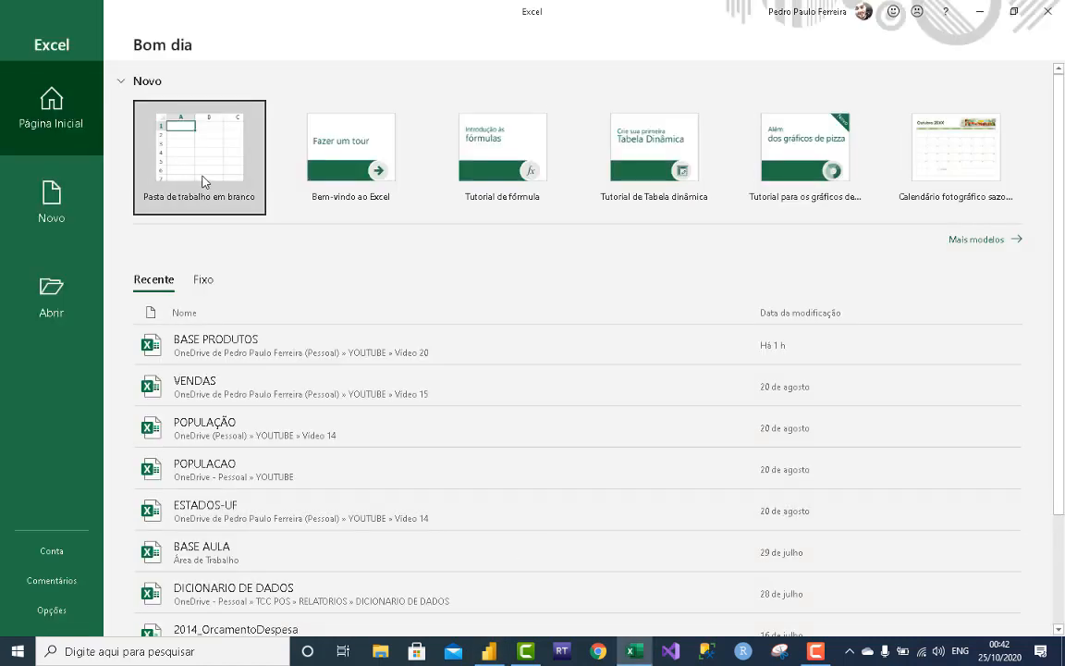
pyautogui.click(202, 181)
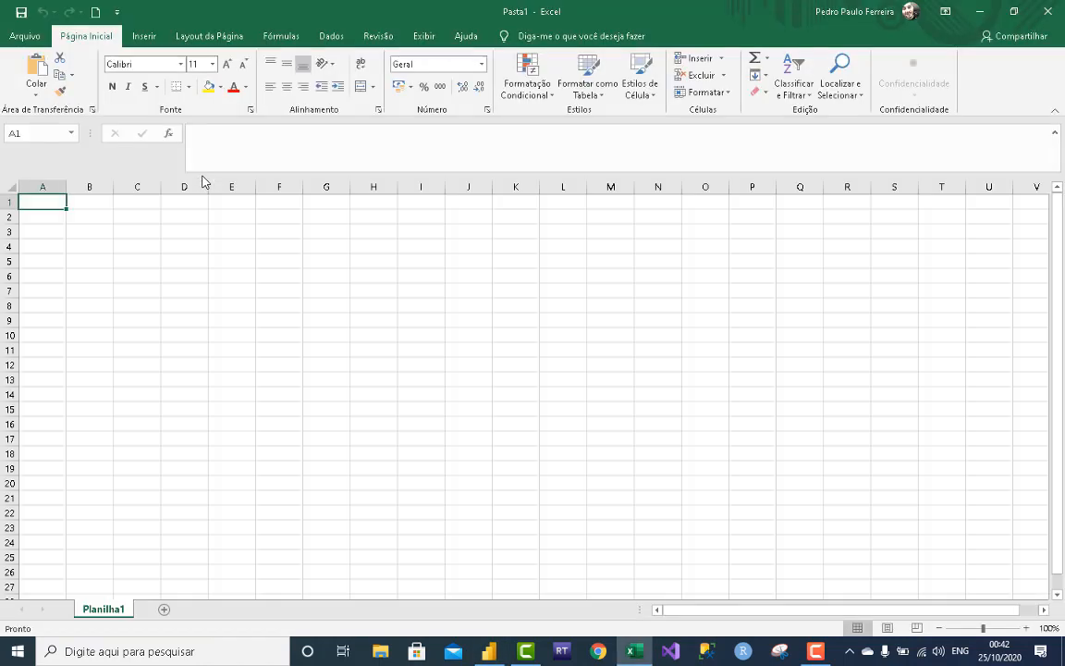
pyautogui.hotkey('ctrl', 'v')
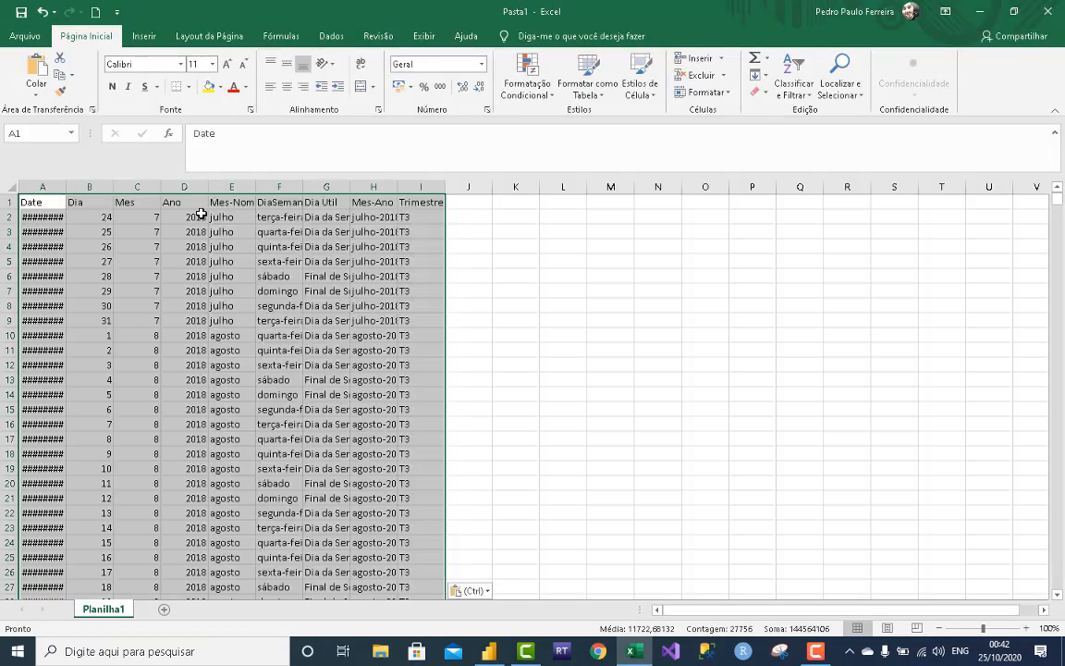
pyautogui.click(278, 231)
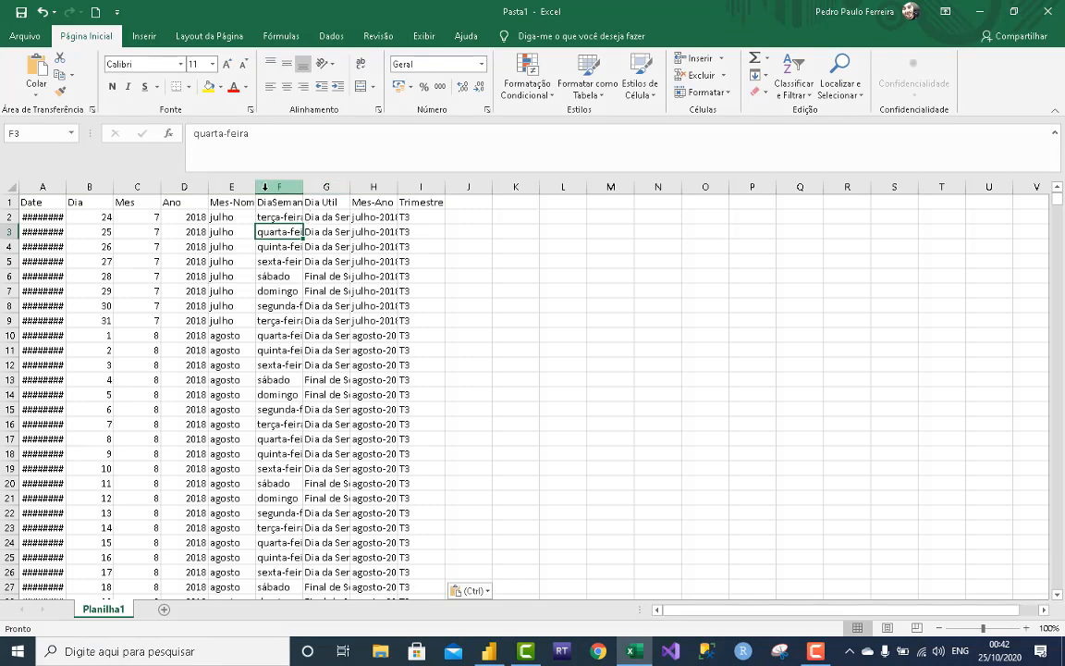
pyautogui.moveTo(255, 184); pyautogui.dragTo(42, 187)
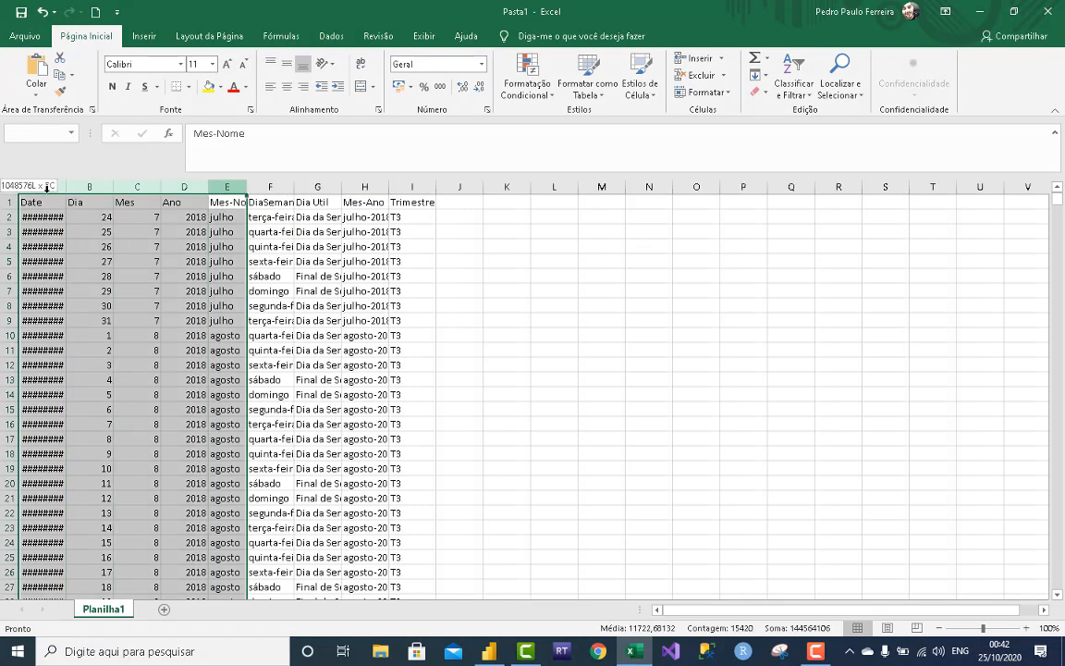
pyautogui.rightClick(46, 189)
pyautogui.click(84, 310)
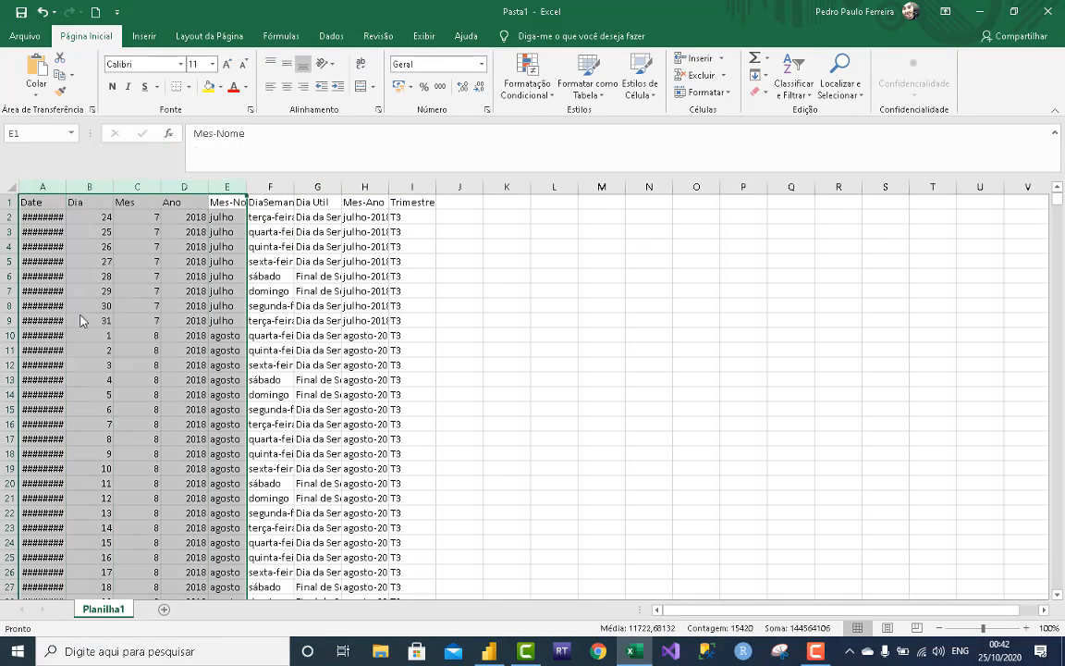
pyautogui.moveTo(104, 186); pyautogui.dragTo(175, 187)
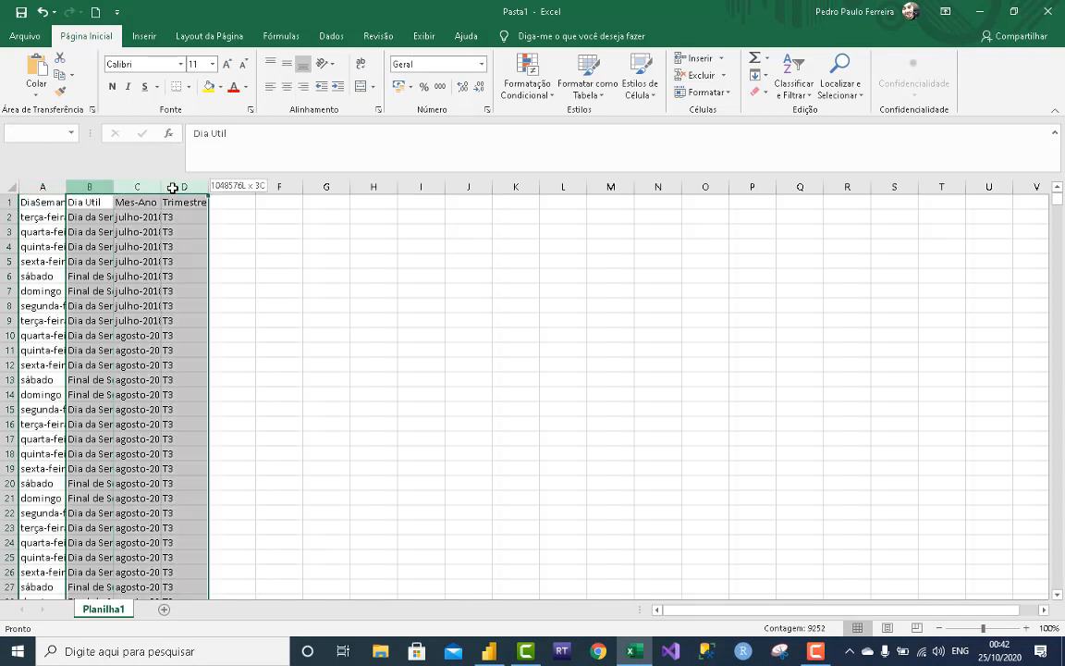
pyautogui.rightClick(178, 189)
pyautogui.click(231, 312)
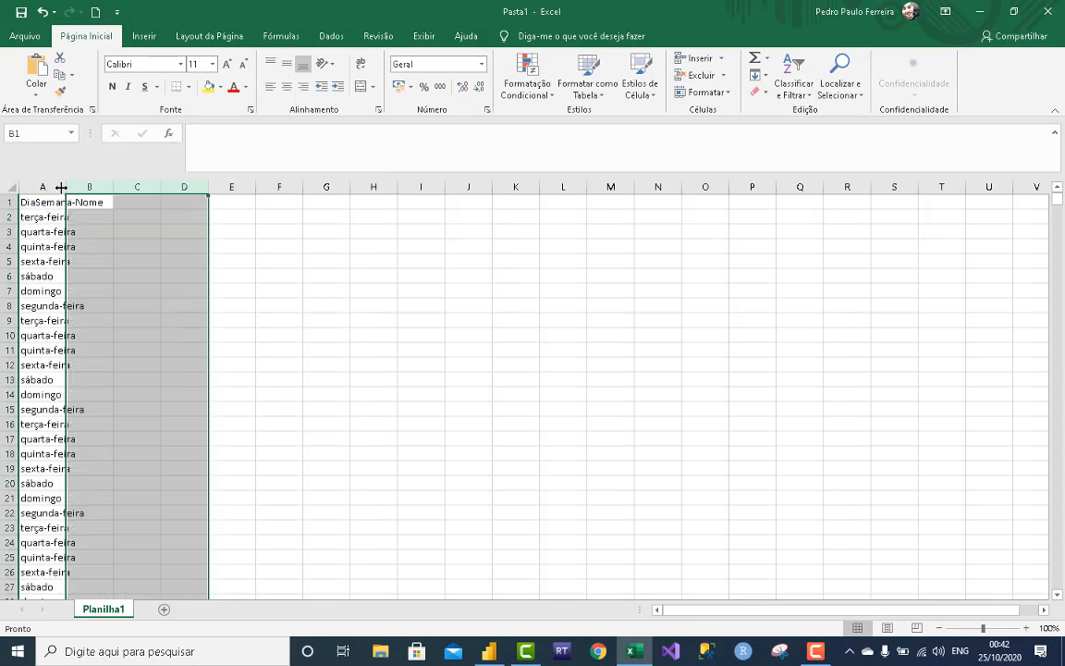
pyautogui.doubleClick(65, 187)
pyautogui.click(65, 246)
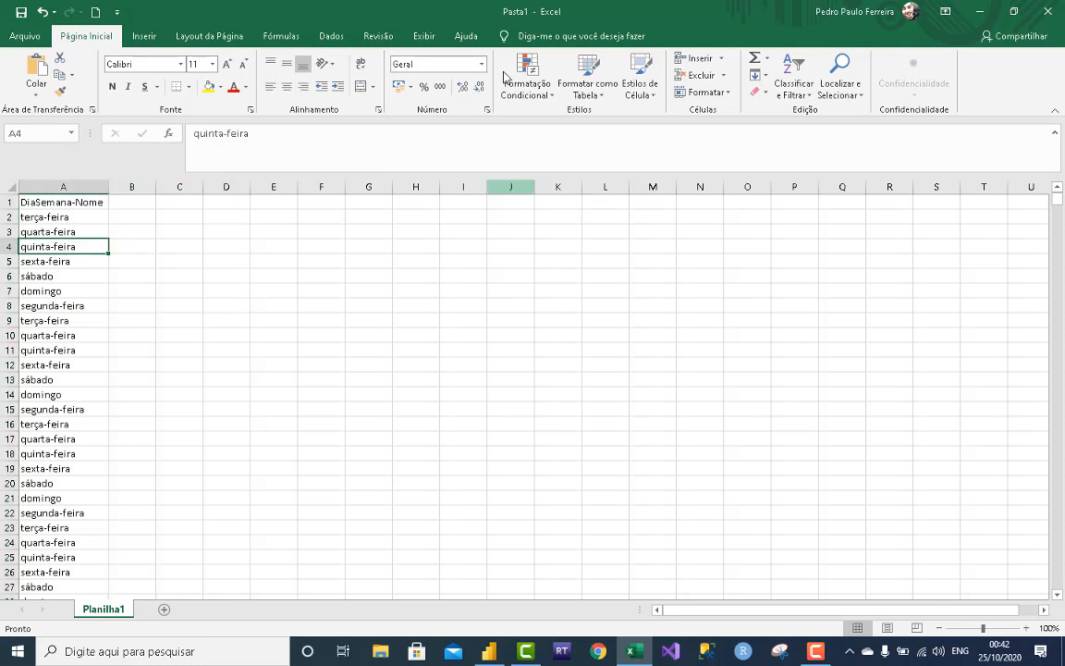
pyautogui.click(331, 35)
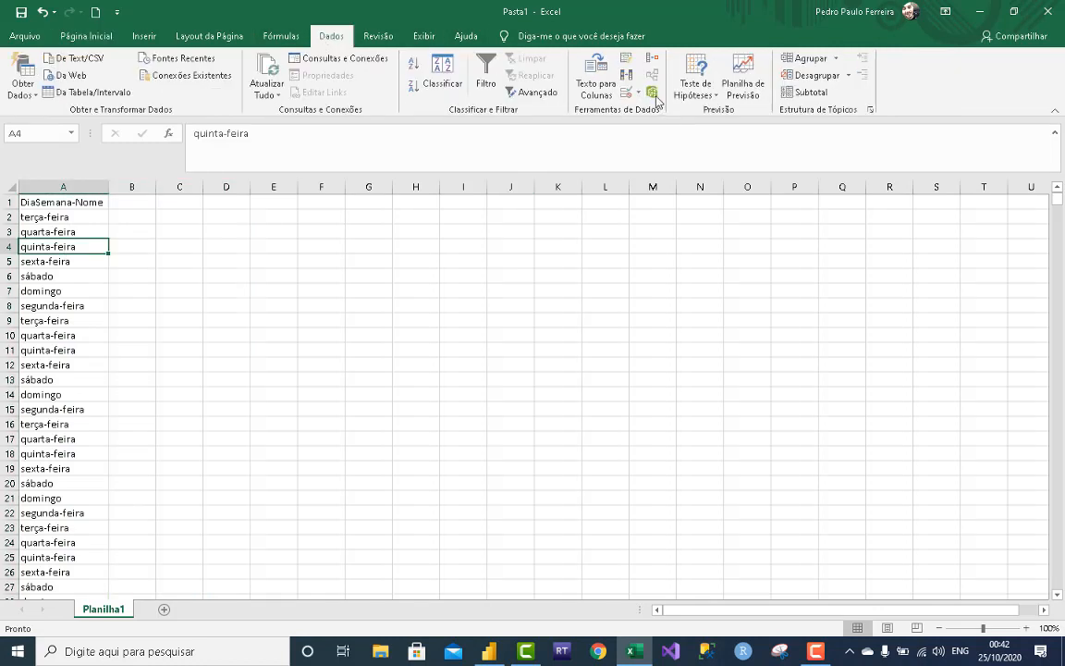
pyautogui.click(627, 75)
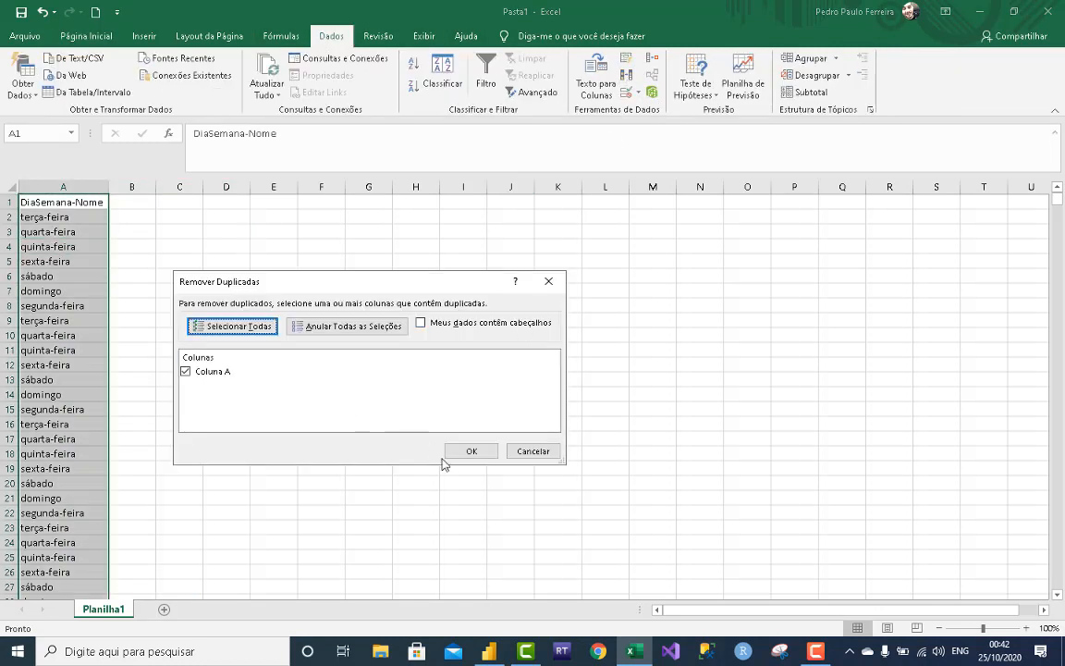
pyautogui.click(473, 454)
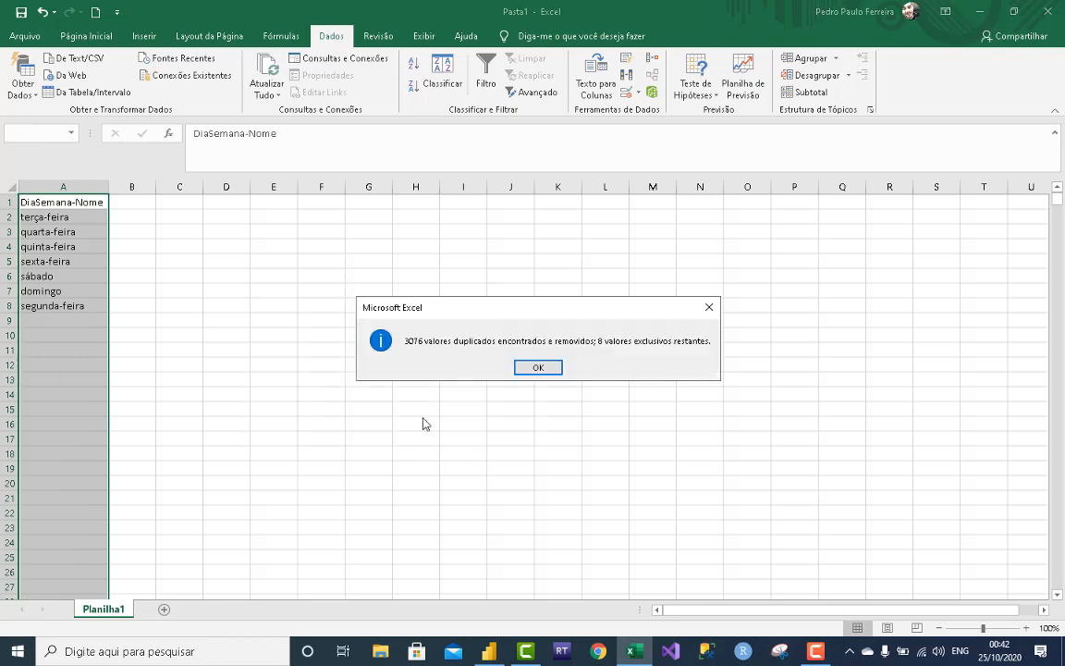
pyautogui.click(520, 374)
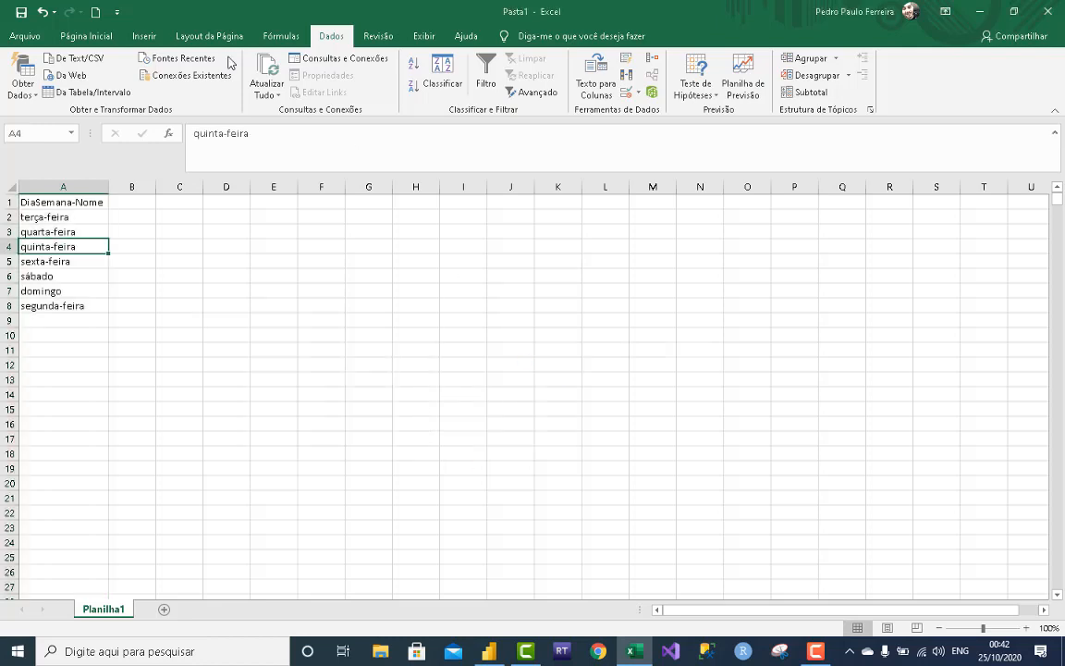
pyautogui.click(42, 12)
pyautogui.click(44, 13)
pyautogui.click(44, 13)
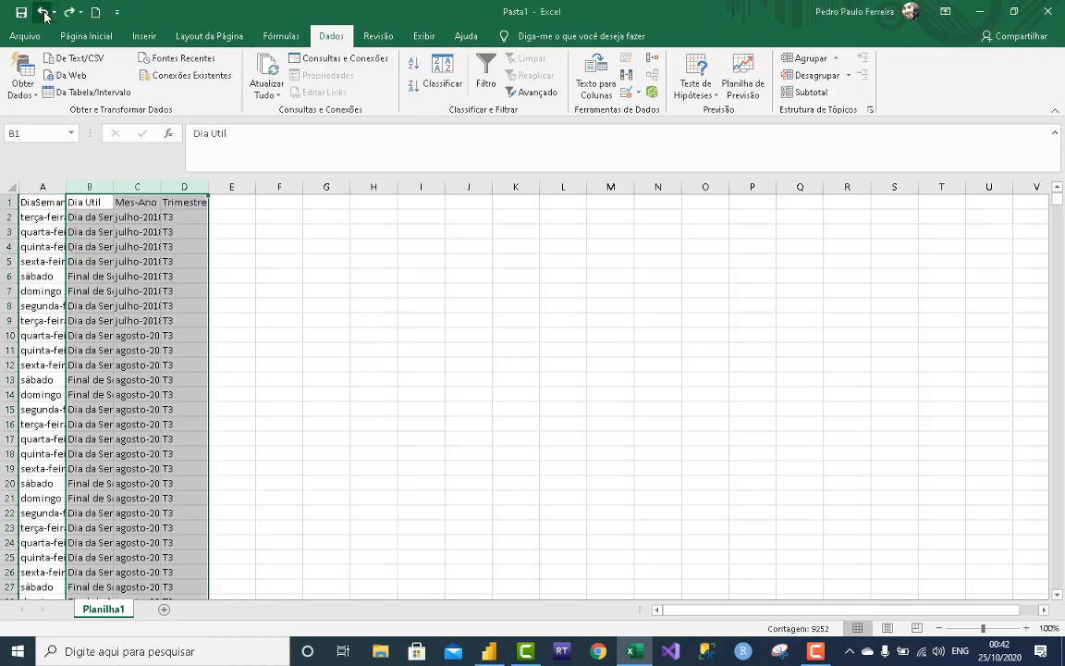
pyautogui.click(44, 13)
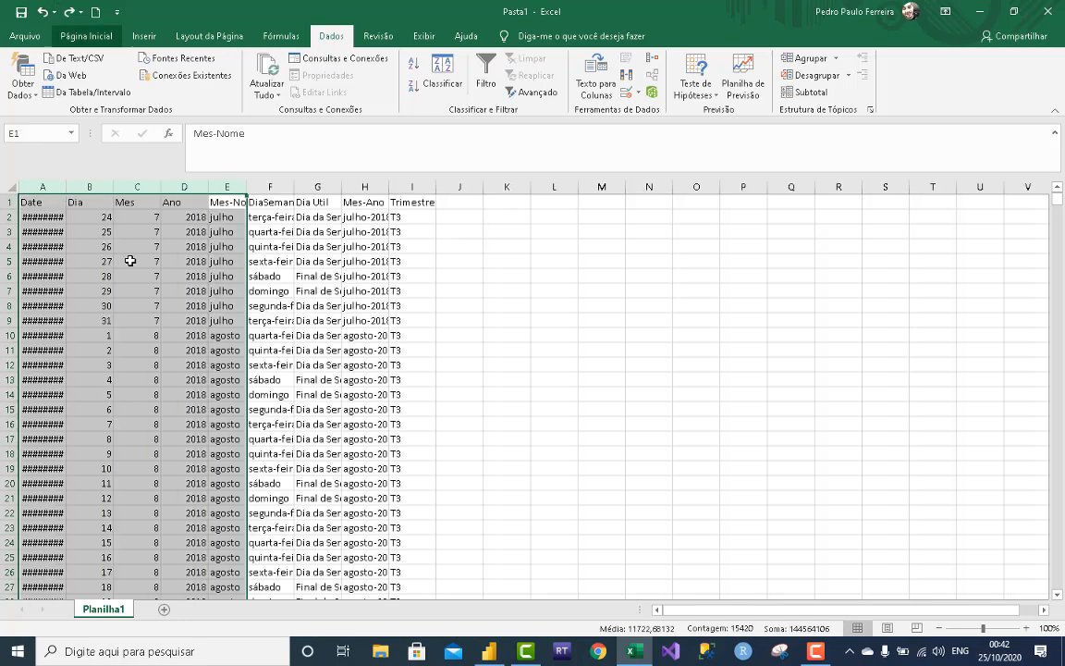
# Delete the columns Date through Ano and DiaSemana-Nome through Trimestre, keeping only Mes-Nome in the sheet.
pyautogui.moveTo(183, 186)
pyautogui.mouseDown()
pyautogui.moveTo(42, 185)
pyautogui.moveTo(204, 184)
pyautogui.mouseUp()
pyautogui.rightClick(42, 184)
pyautogui.click(81, 304)
pyautogui.click(84, 185)
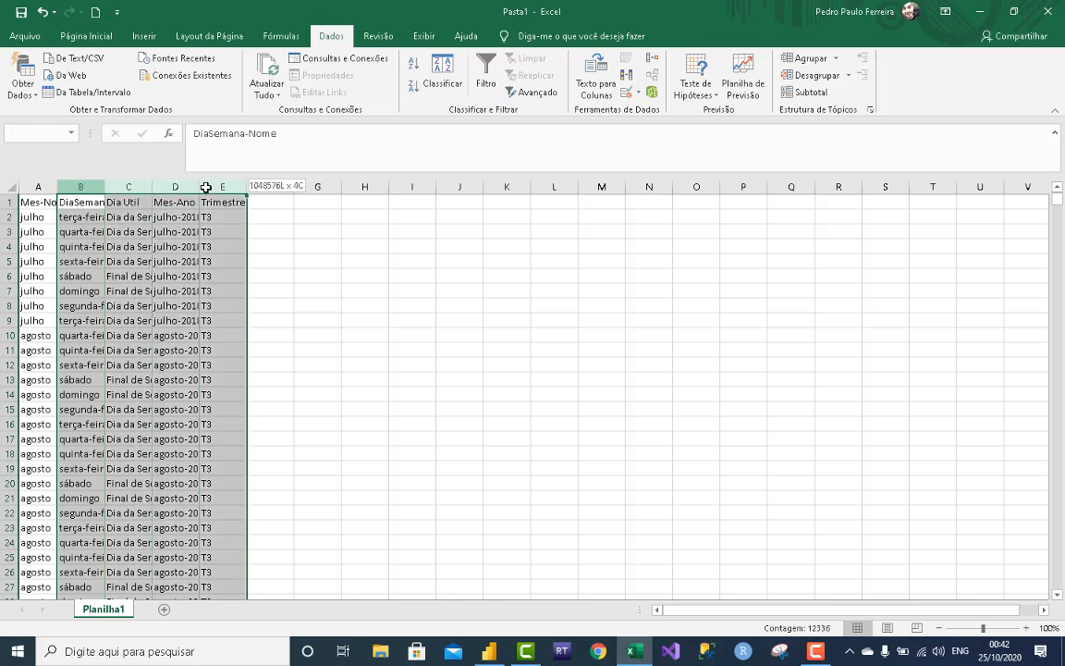
pyautogui.rightClick(221, 187)
pyautogui.click(267, 328)
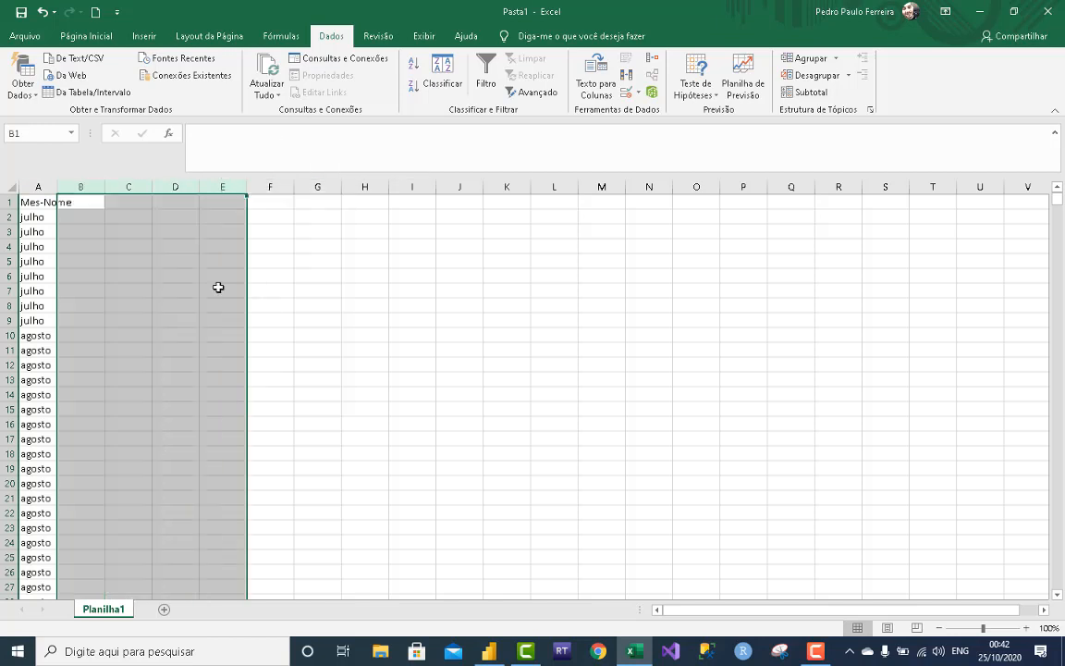
# Remove the duplicate values from the Mes-Nome column.
pyautogui.click(34, 245)
pyautogui.click(628, 75)
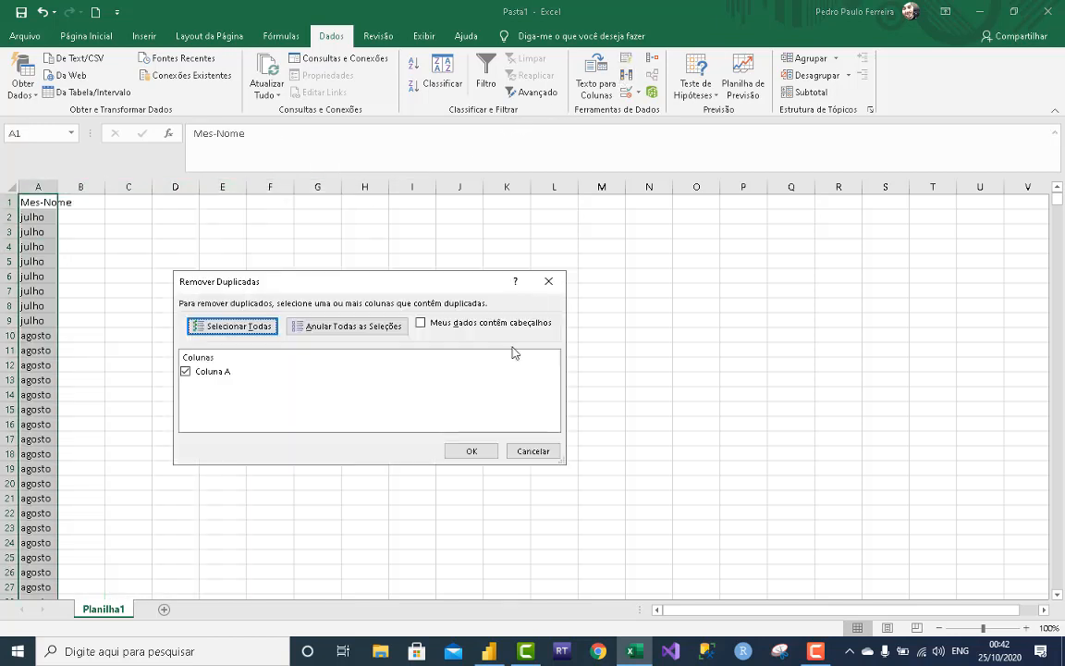
pyautogui.click(475, 450)
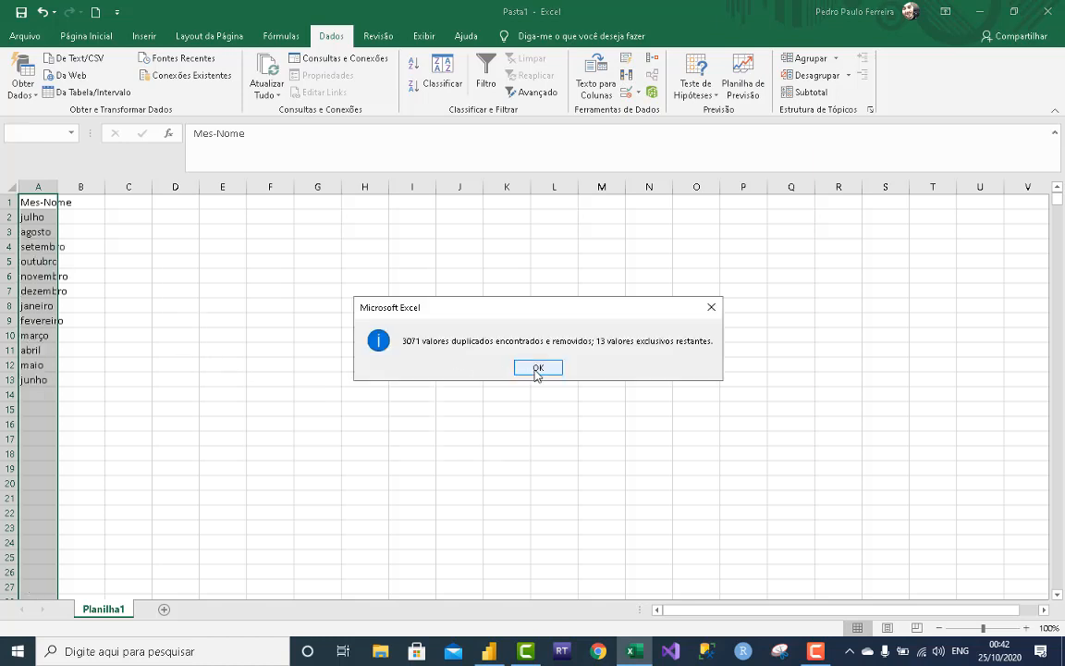
pyautogui.click(537, 371)
pyautogui.click(148, 246)
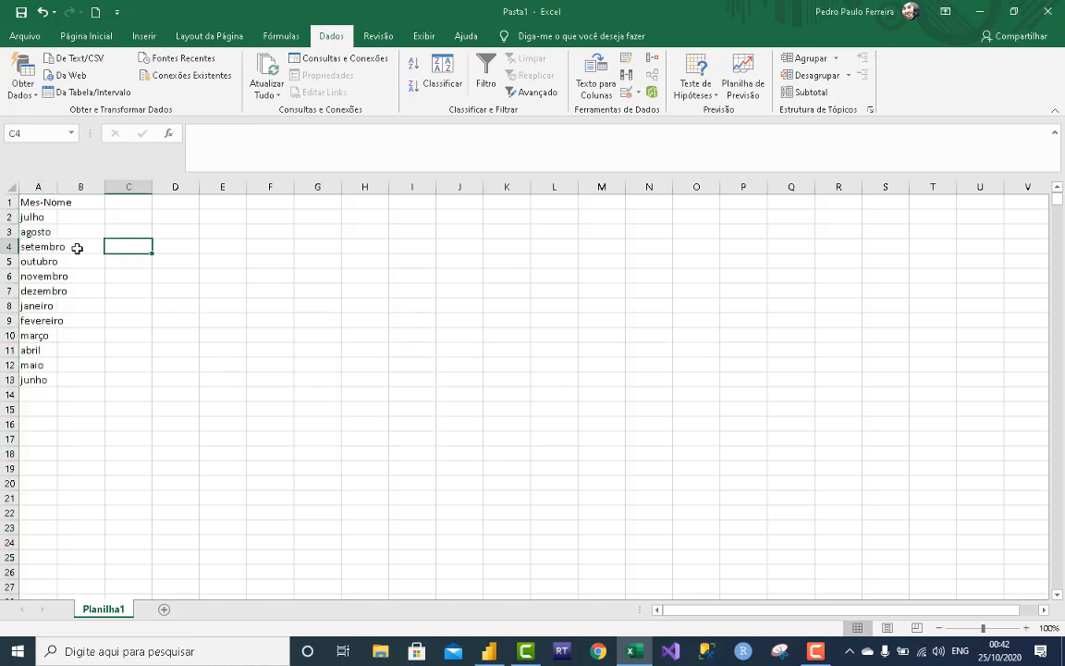
# Fit column A to its contents and copy the Mes-Nome header with its month list, A1:A13.
pyautogui.doubleClick(58, 184)
pyautogui.click(98, 306)
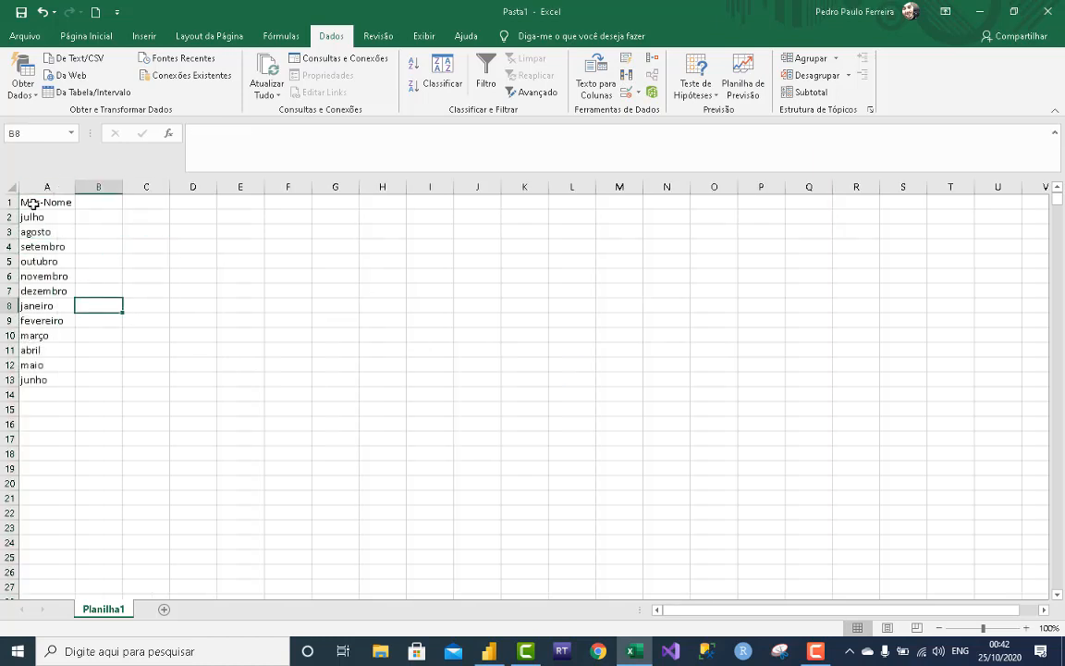
pyautogui.doubleClick(32, 202)
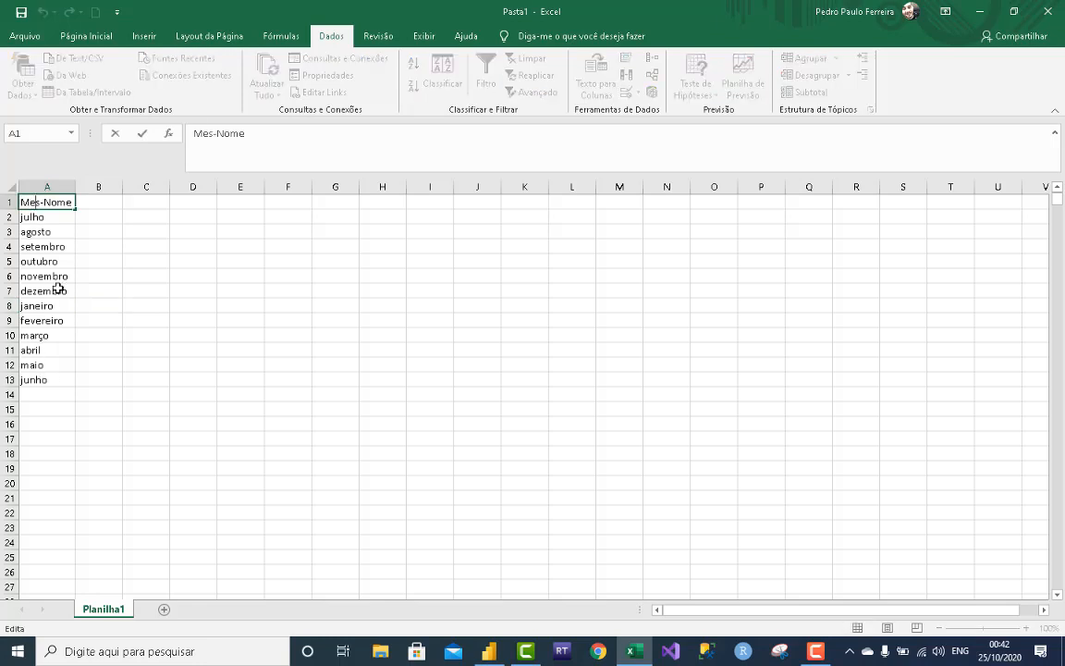
pyautogui.click(61, 237)
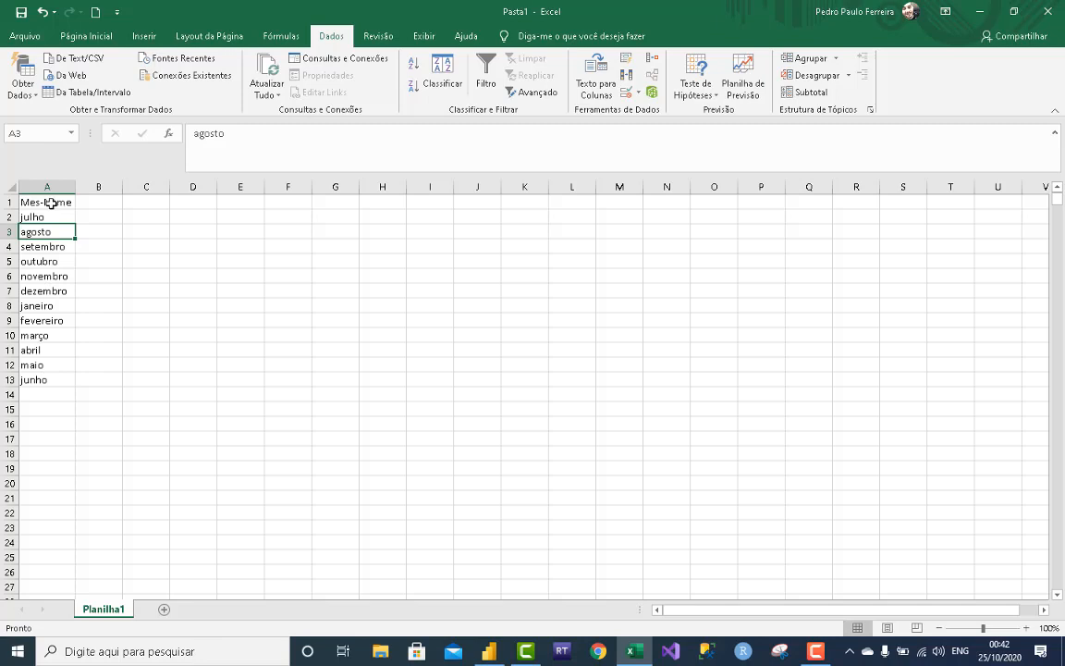
pyautogui.moveTo(50, 201); pyautogui.dragTo(42, 373)
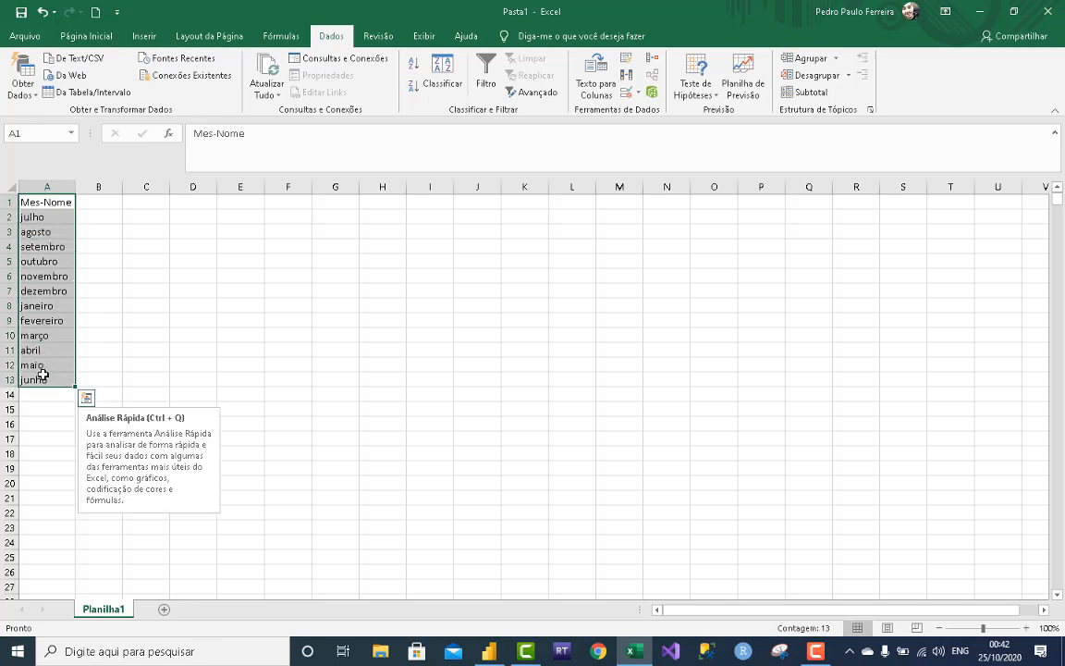
pyautogui.hotkey('ctrl', 'c')
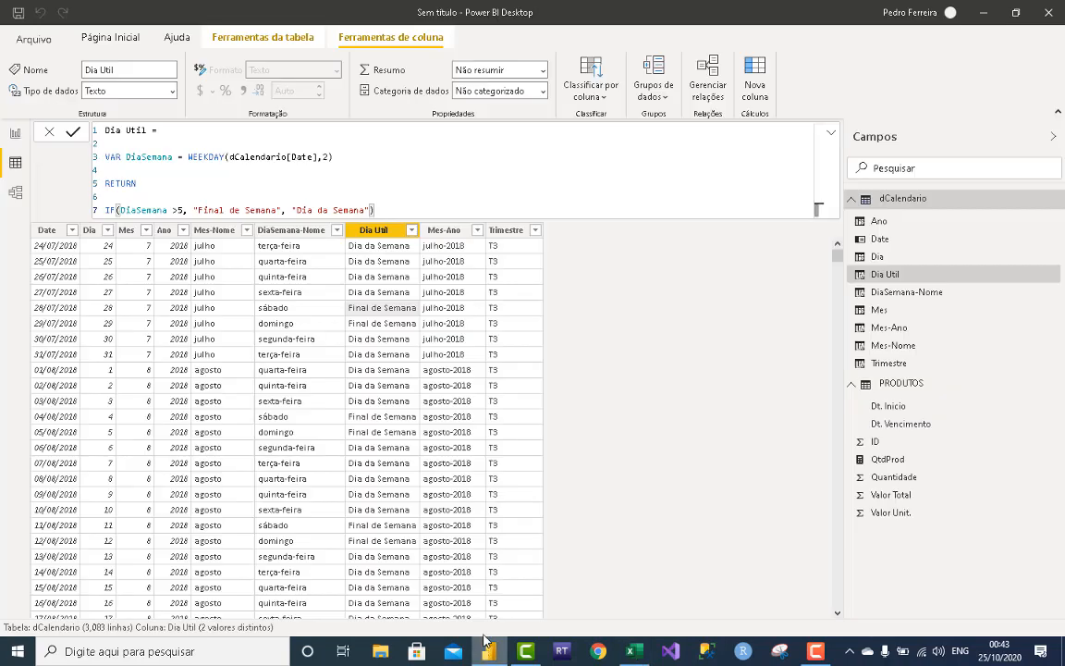
# Switch to Power BI Desktop, start a manually entered table, and name its first column Ordem.
pyautogui.click(488, 651)
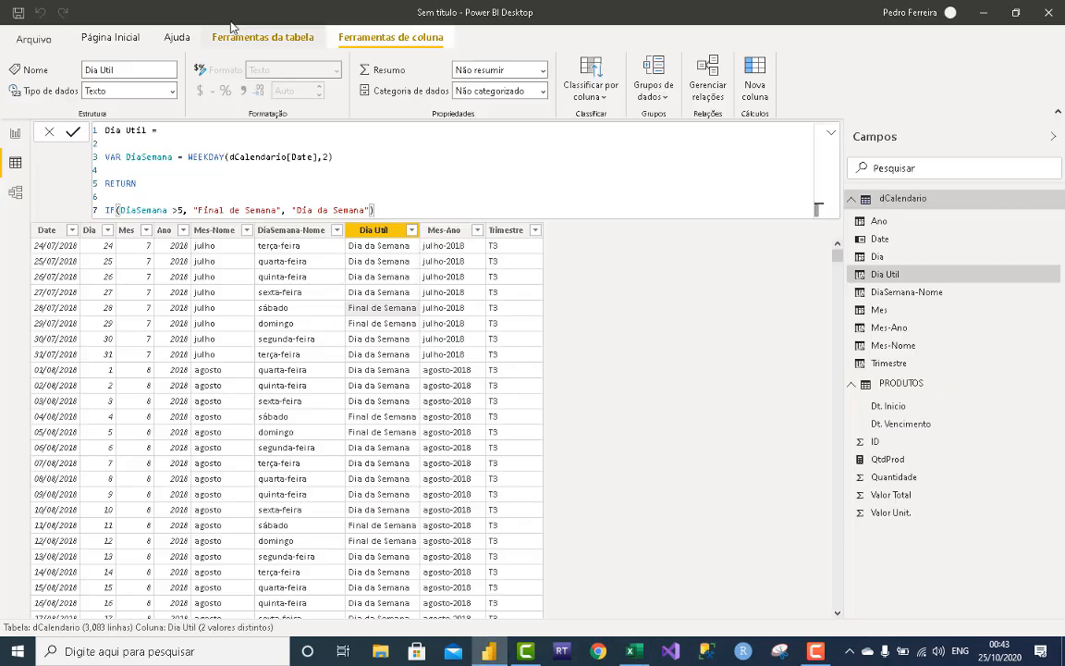
pyautogui.click(138, 42)
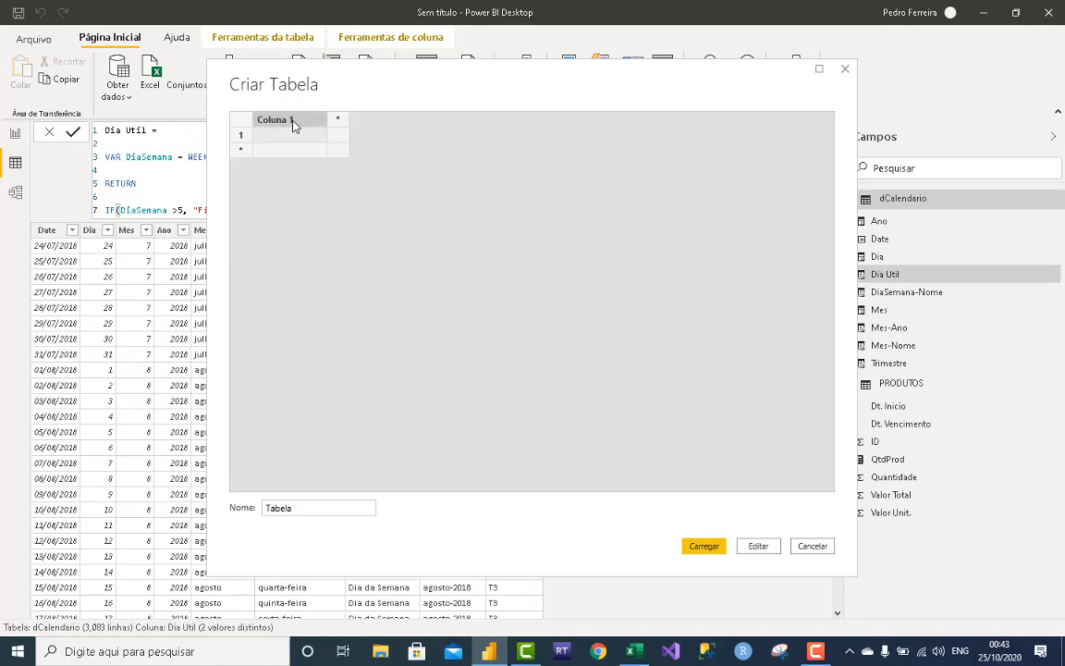
pyautogui.doubleClick(292, 126)
pyautogui.write('Ordem')
pyautogui.press('Tab')
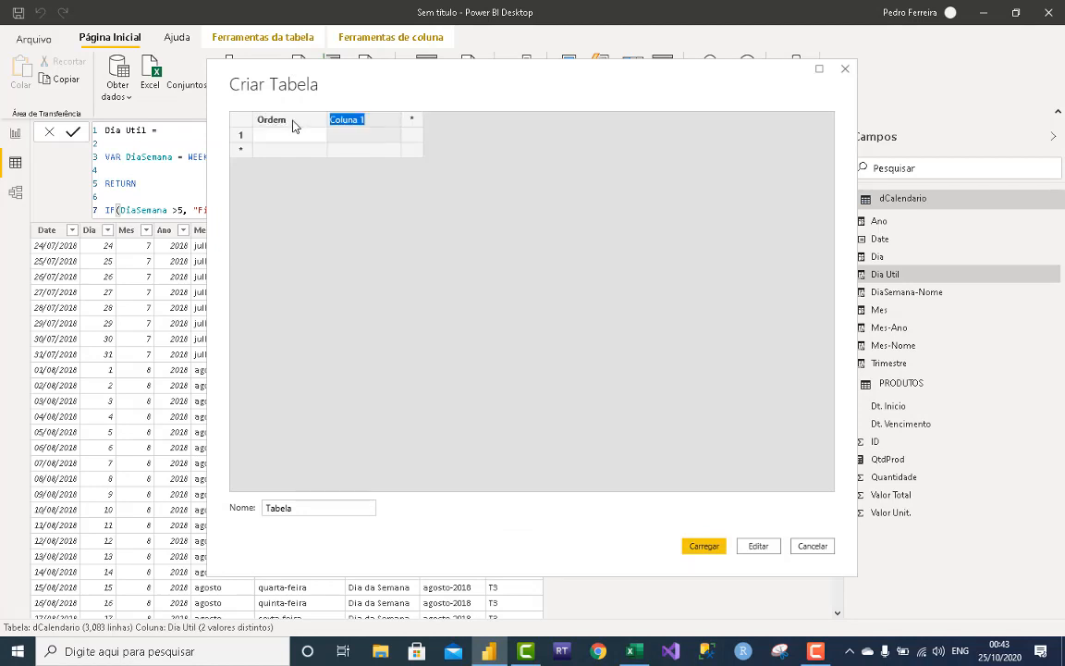
# Name the second column Mes-Nome and fill it with the month list copied from Excel.
pyautogui.press('BackSpace')
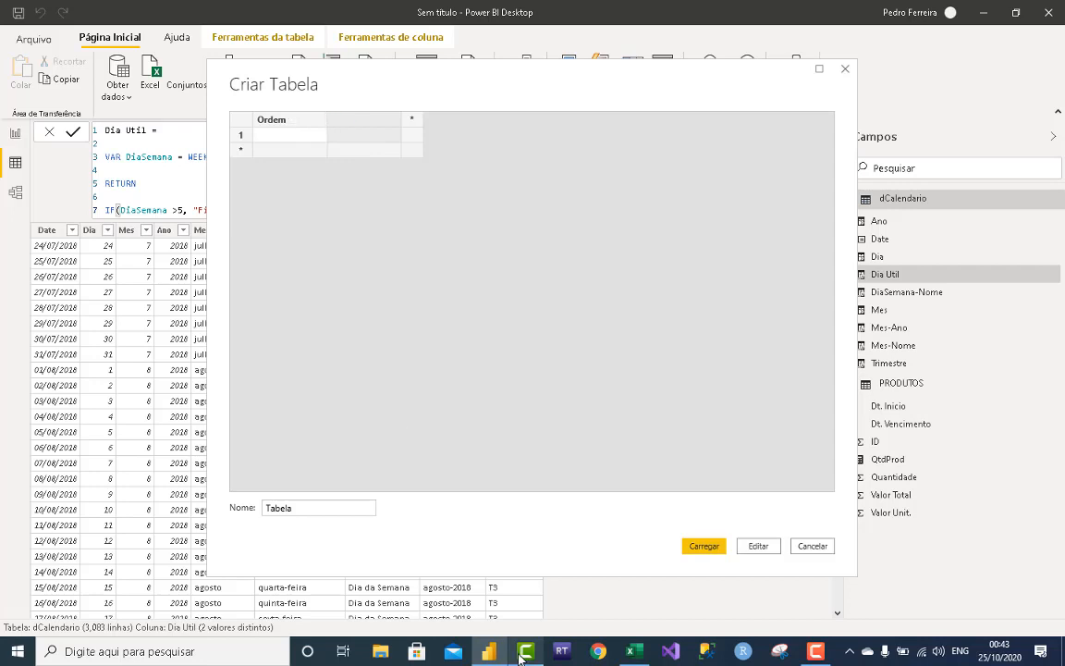
pyautogui.hotkey('alt', 'Tab')
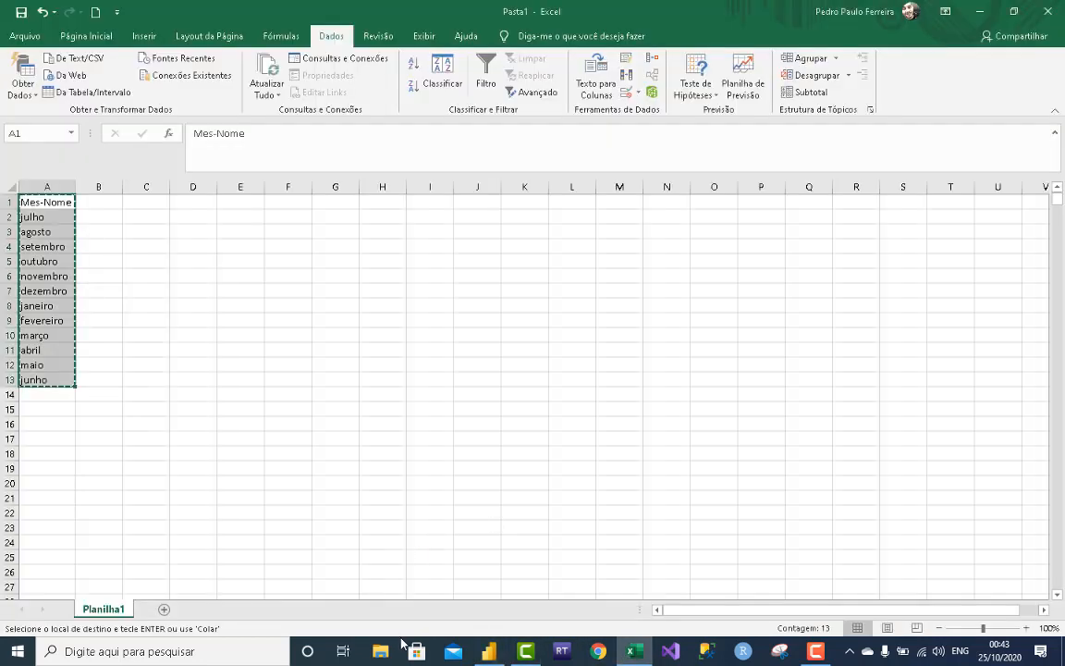
pyautogui.hotkey('alt', 'Tab')
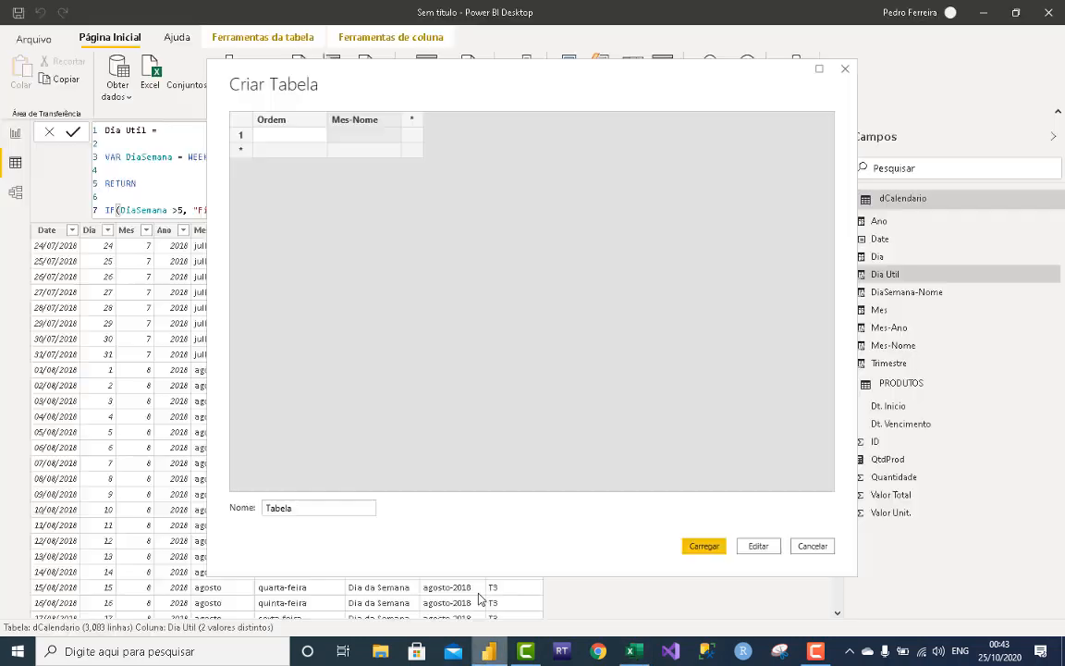
pyautogui.click(363, 126)
pyautogui.hotkey('ctrl', 'v')
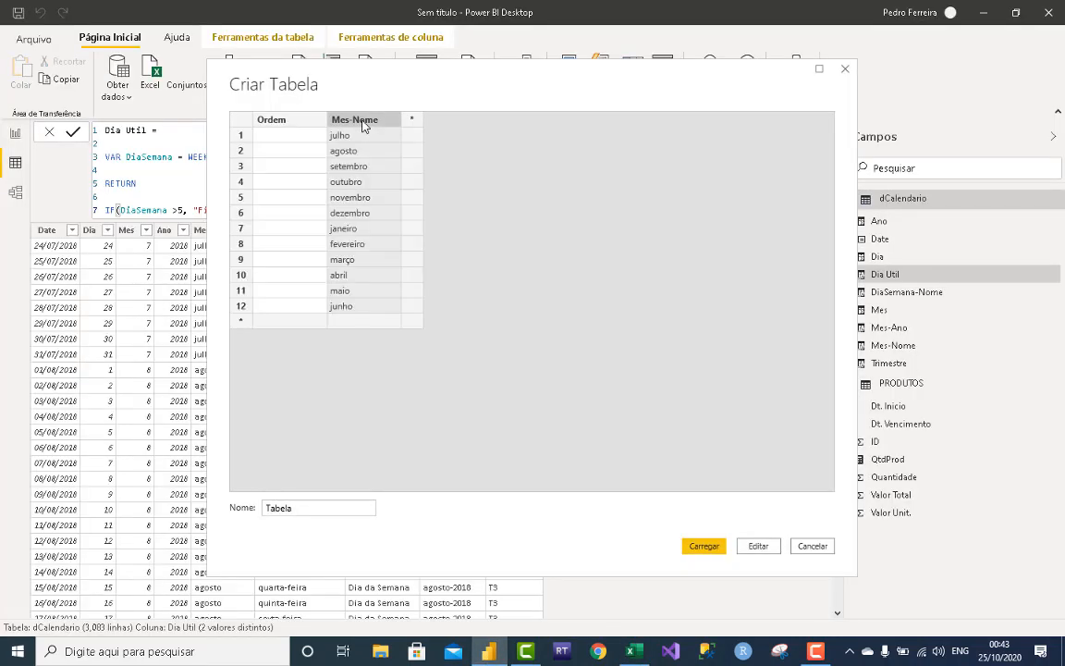
# Enter the Ordem values 1 through 6 for the months janeiro through junho.
pyautogui.click(307, 140)
pyautogui.press('Down')
pyautogui.press('Down')
pyautogui.press('Down')
pyautogui.press('Down')
pyautogui.press('Down')
pyautogui.press('Down')
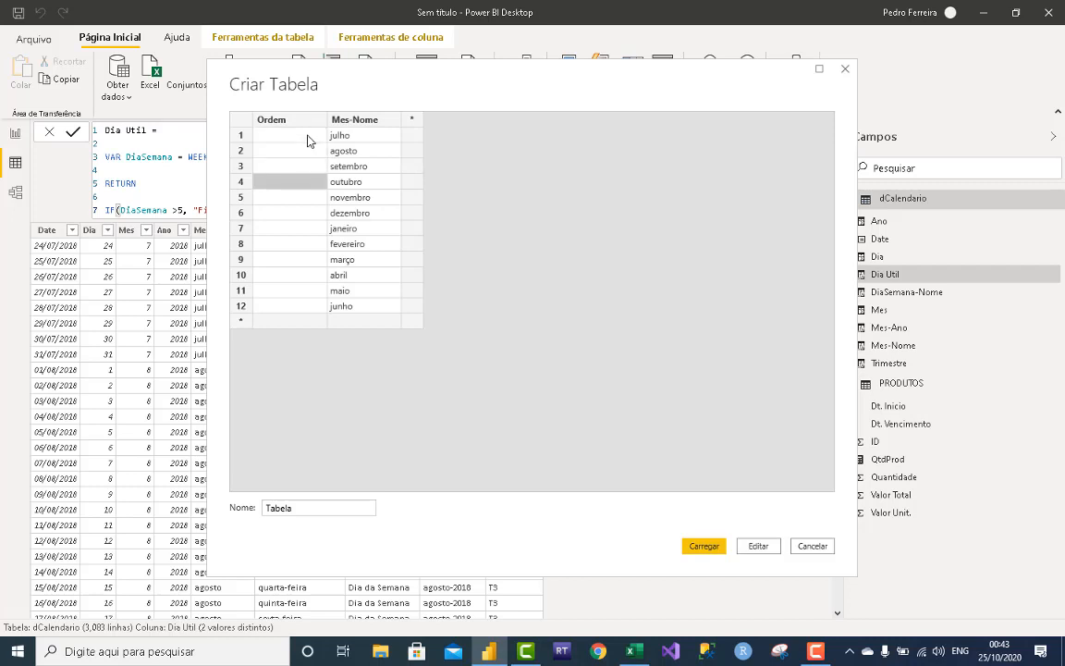
pyautogui.write('1')
pyautogui.press('Return')
pyautogui.write('2')
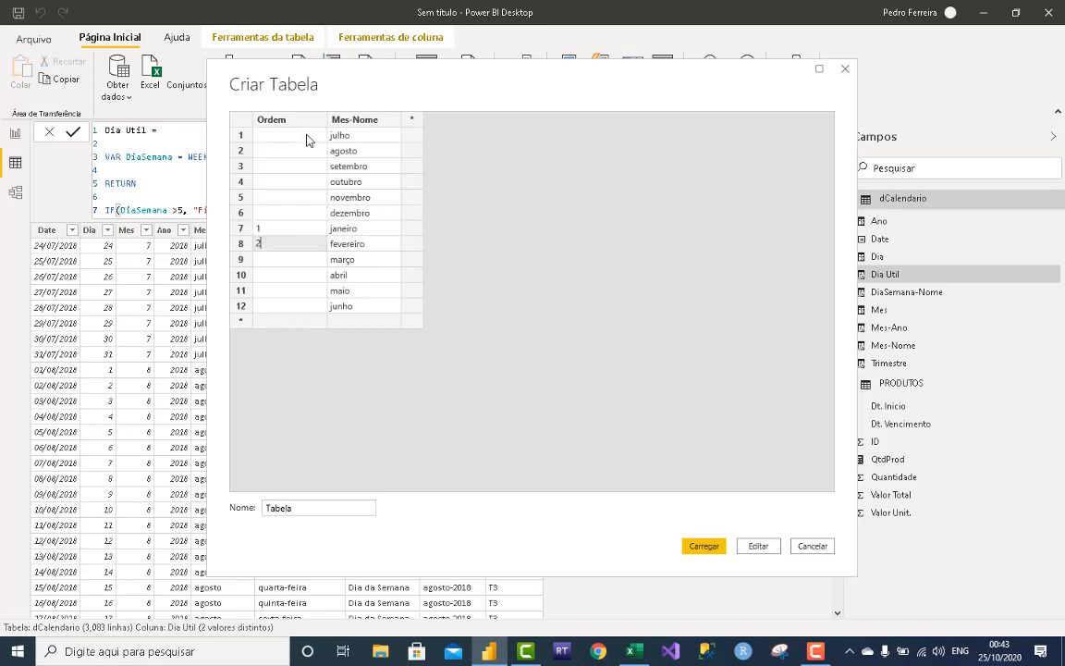
pyautogui.press('Return')
pyautogui.write('3')
pyautogui.press('Return')
pyautogui.write('4')
pyautogui.press('Return')
pyautogui.write('5')
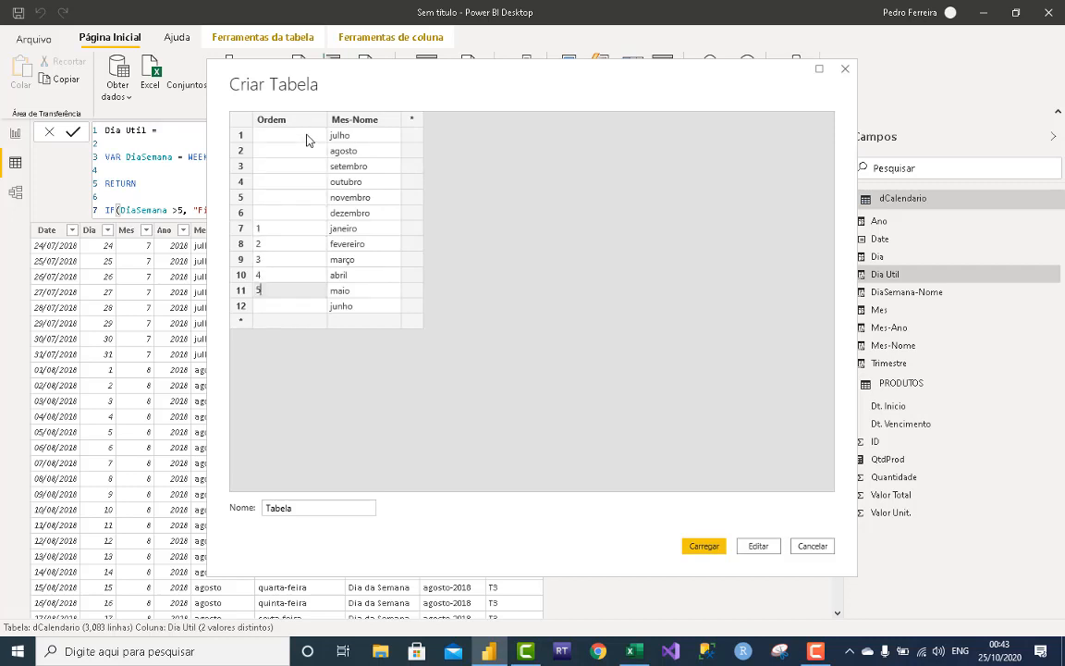
pyautogui.press('Return')
pyautogui.write('6')
# Enter the Ordem values 7 through 12 for the months julho through dezembro.
pyautogui.press('Up')
pyautogui.press('Up')
pyautogui.press('Up')
pyautogui.press('Up')
pyautogui.press('Up')
pyautogui.press('Up')
pyautogui.press('Up')
pyautogui.press('Up')
pyautogui.press('Up')
pyautogui.press('Up')
pyautogui.press('Up')
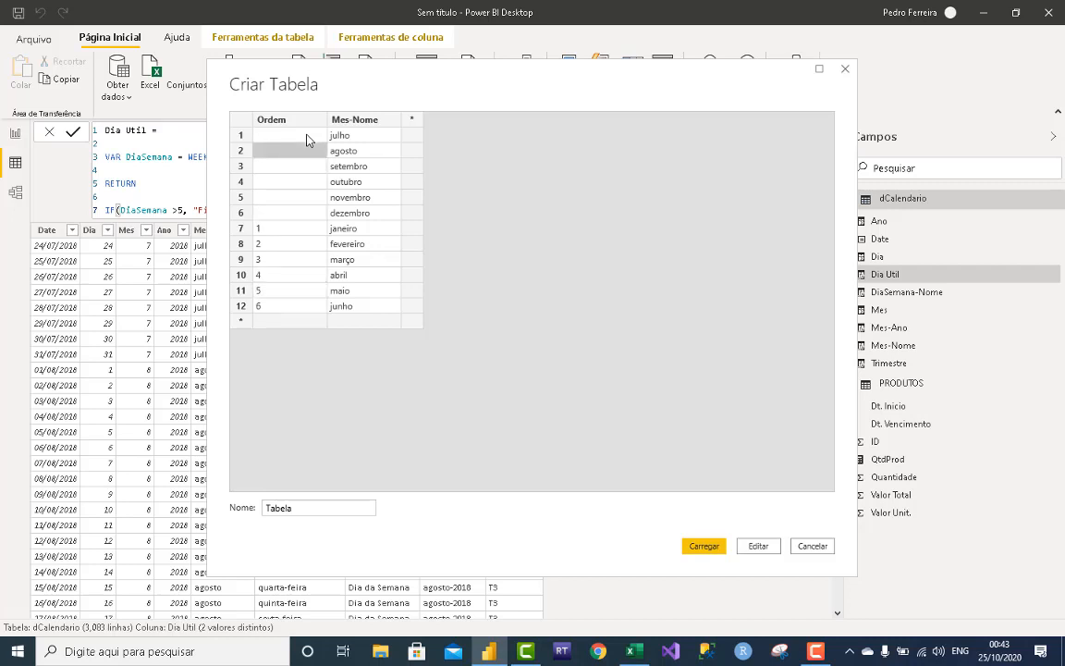
pyautogui.write('7')
pyautogui.press('Return')
pyautogui.write('8')
pyautogui.press('Return')
pyautogui.write('9')
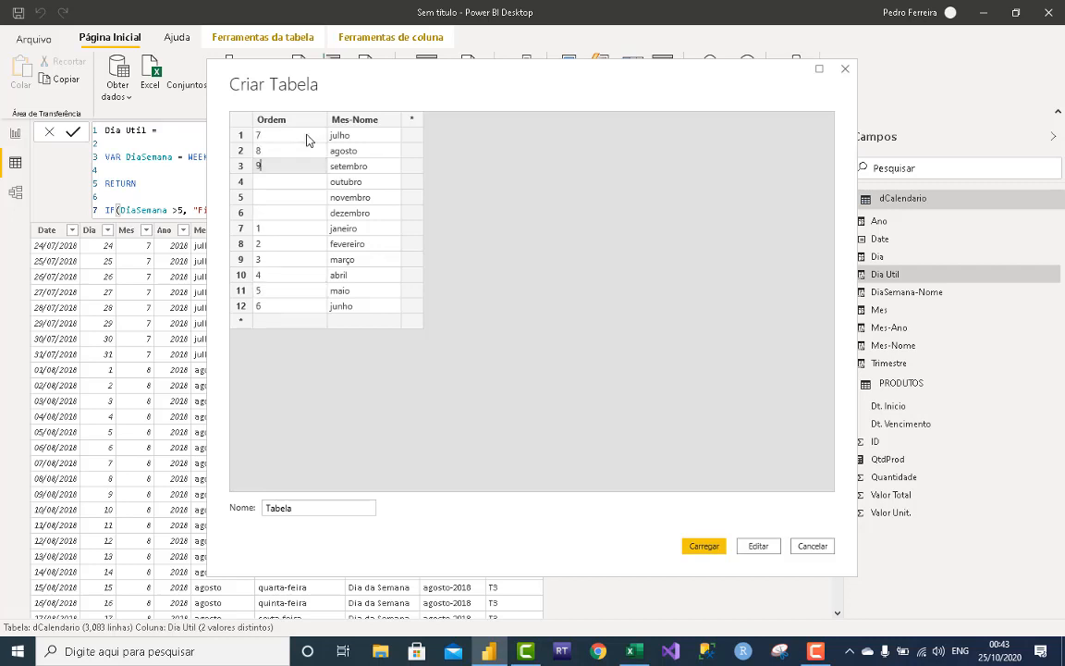
pyautogui.press('Return')
pyautogui.write('10')
pyautogui.press('Return')
pyautogui.write('11')
pyautogui.press('Return')
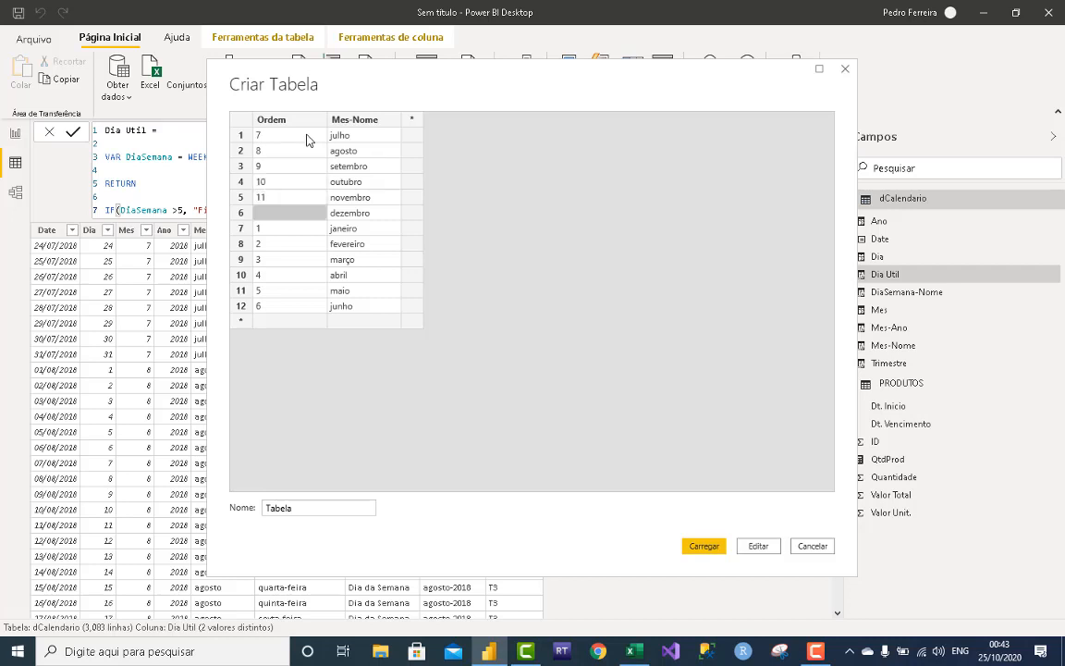
pyautogui.write('12')
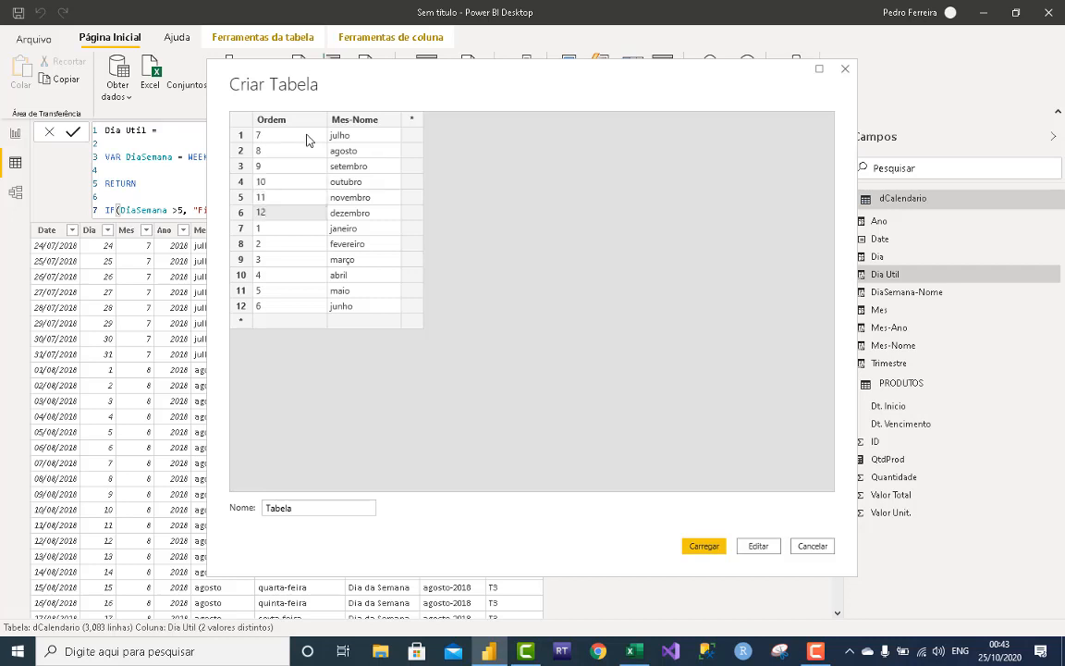
# Name the new table ClassificacaoMes and load it, and close the Excel workbook without saving.
pyautogui.doubleClick(348, 500)
pyautogui.write('Ca')
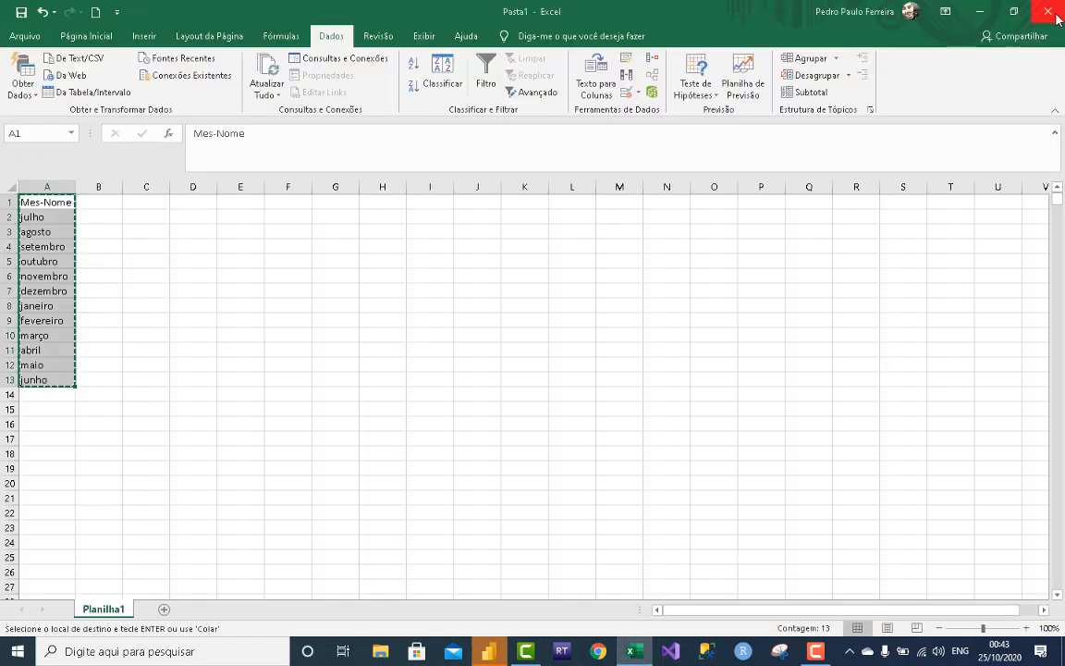
pyautogui.hotkey('alt', 'F4')
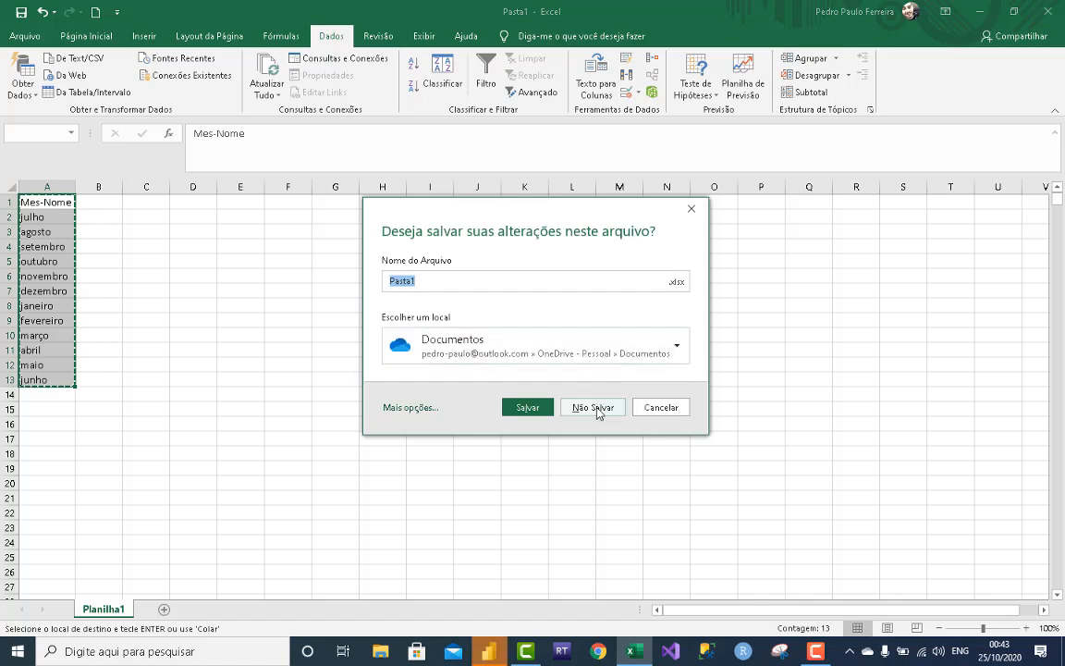
pyautogui.click(597, 408)
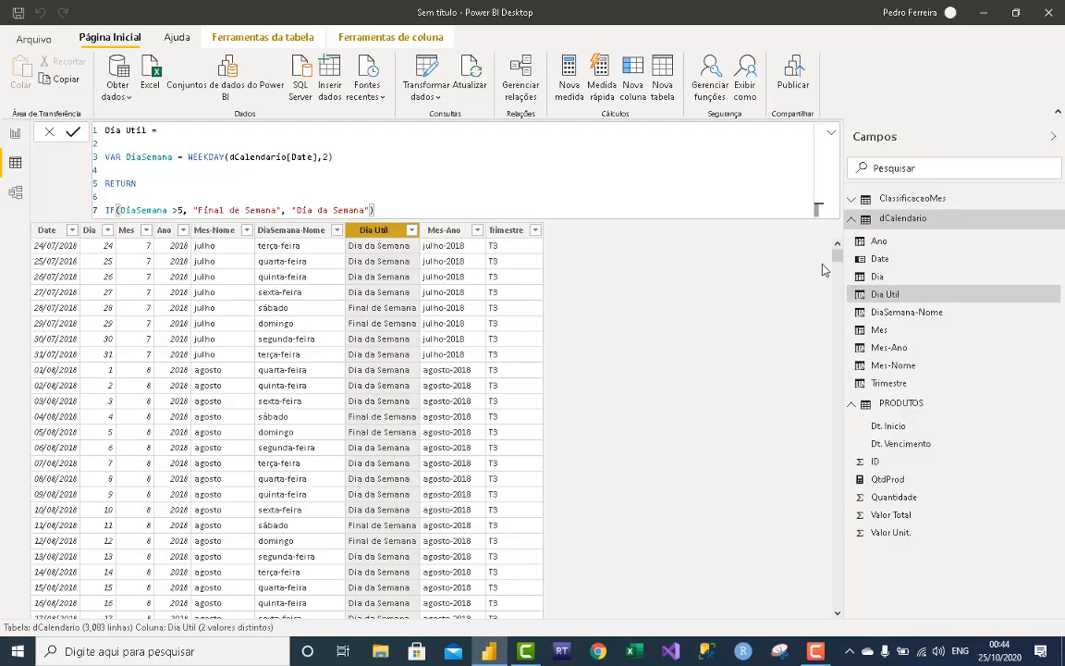
# Open the ClassificacaoMes table data and sort it by Ordem in ascending order.
pyautogui.click(886, 198)
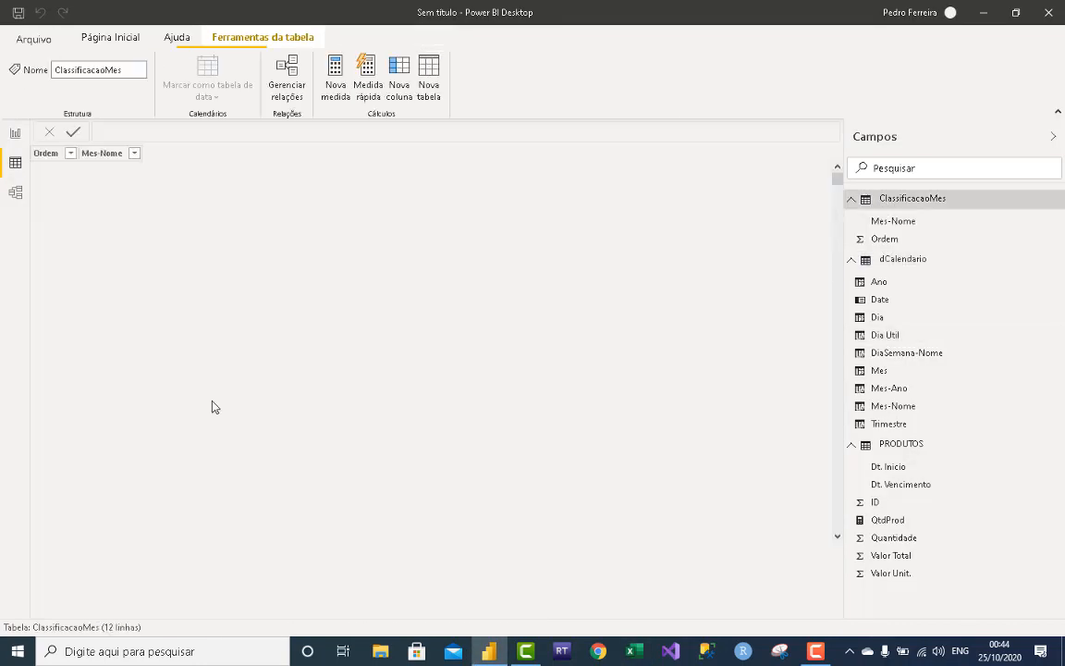
pyautogui.click(70, 154)
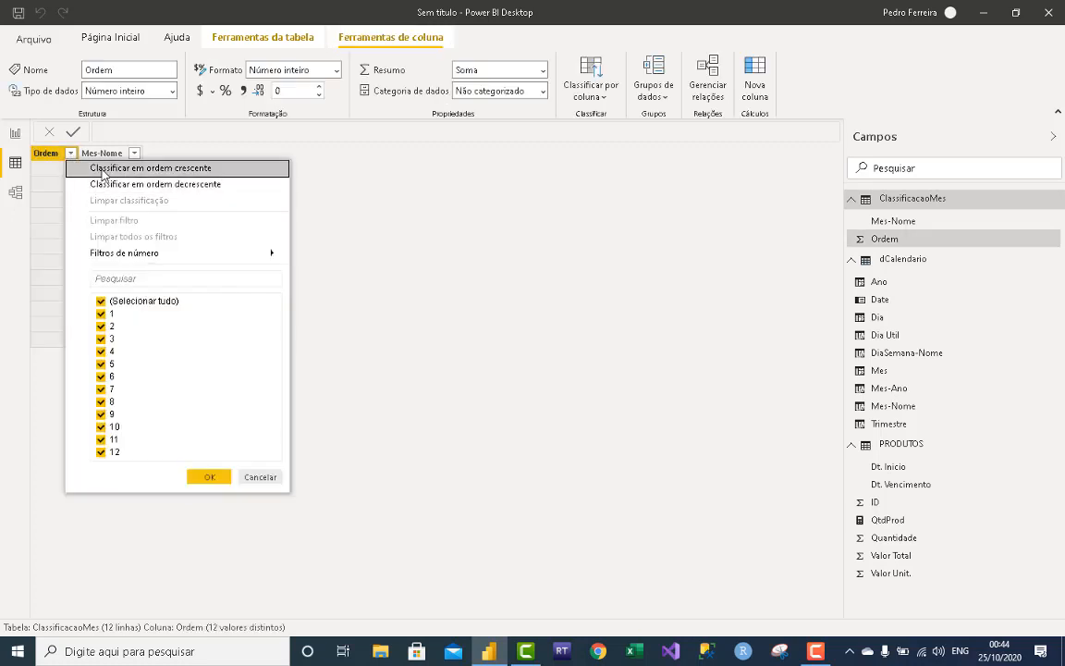
pyautogui.click(103, 172)
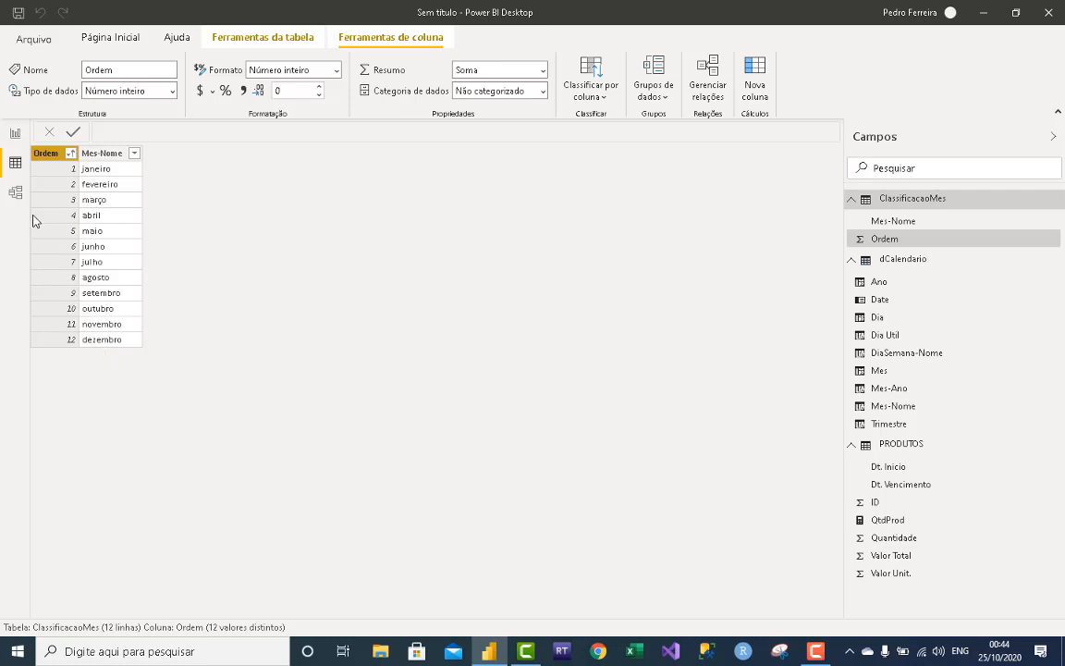
# Relate ClassificacaoMes to dCalendario through Mes-Nome in the model, and arrange dCalendario between PRODUTOS and ClassificacaoMes.
pyautogui.click(14, 193)
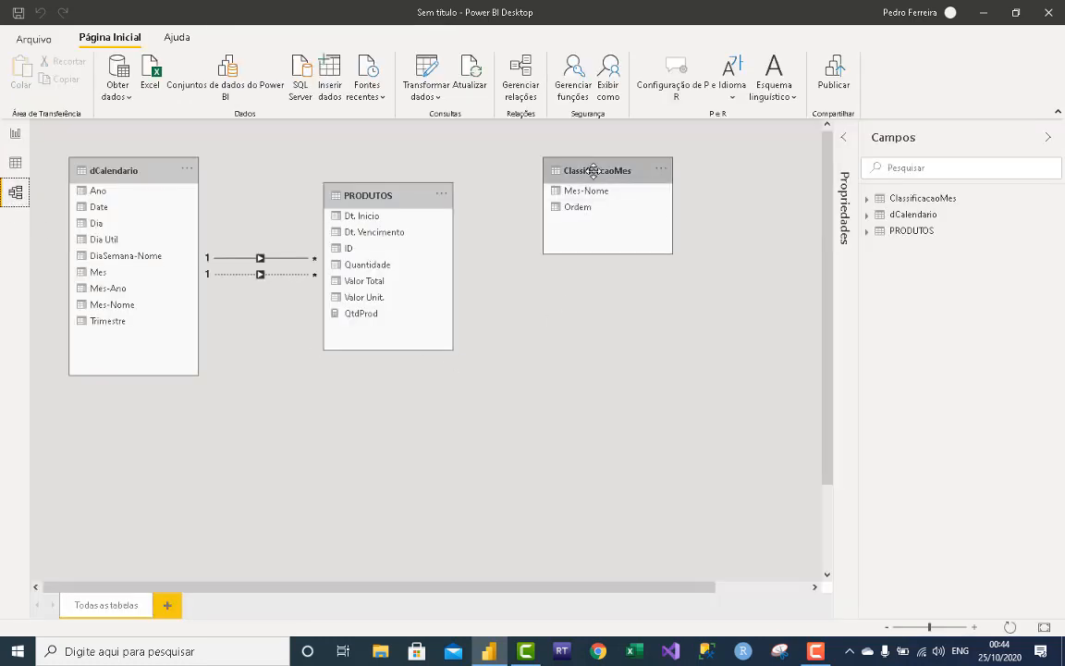
pyautogui.moveTo(593, 169); pyautogui.dragTo(129, 307)
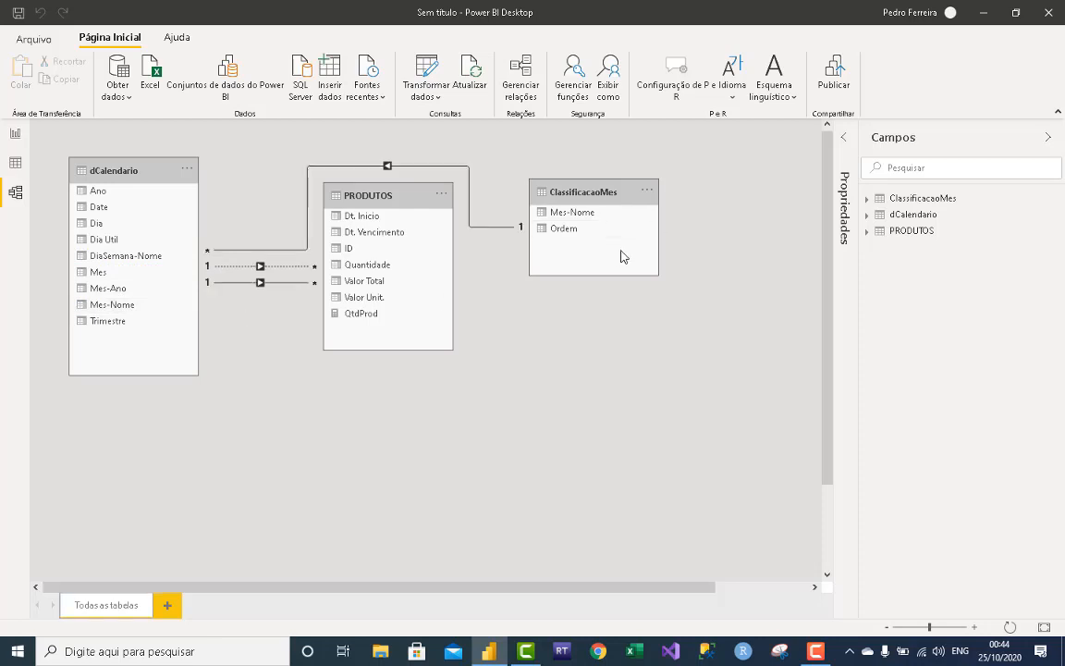
pyautogui.moveTo(82, 183); pyautogui.dragTo(556, 311)
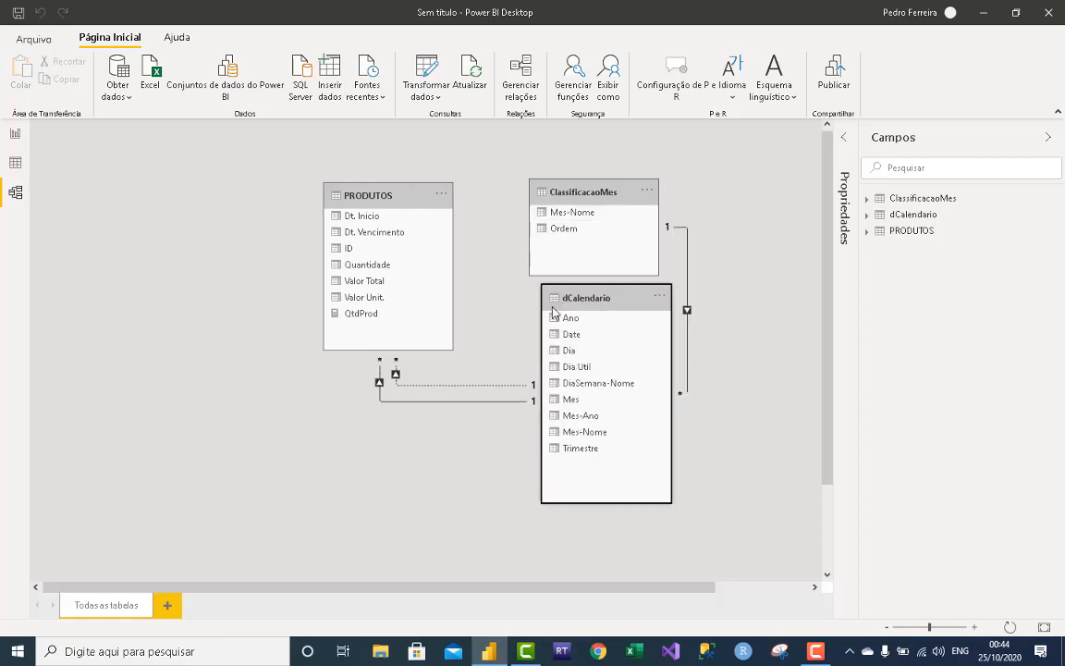
pyautogui.moveTo(360, 195); pyautogui.dragTo(103, 195)
pyautogui.moveTo(555, 297); pyautogui.dragTo(349, 178)
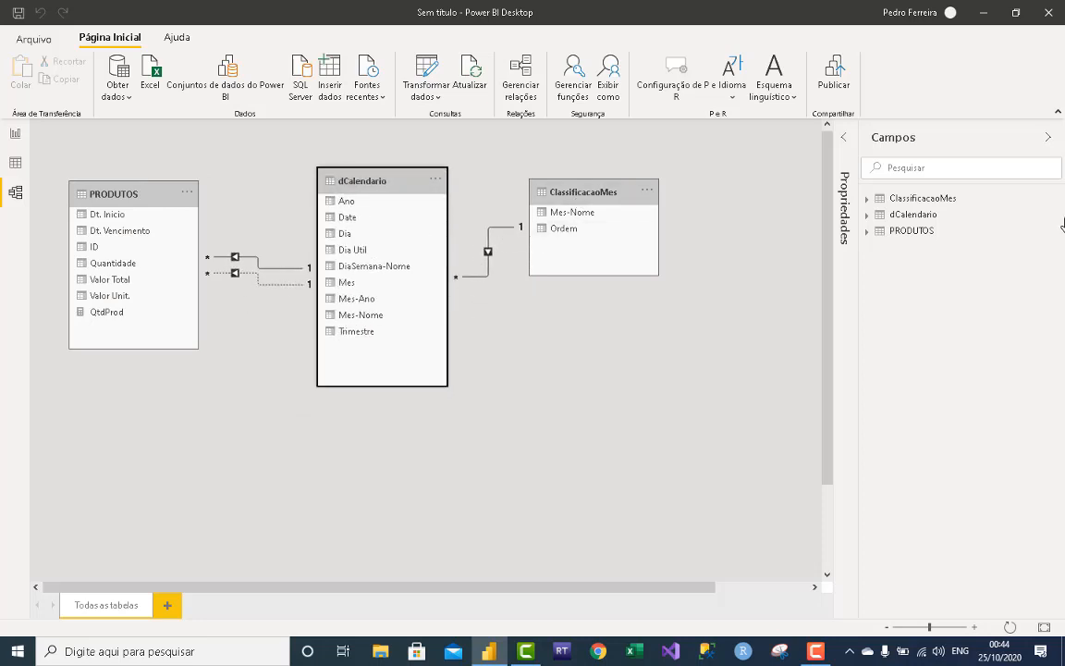
# Set the Mes-Nome column of the ClassificacaoMes table to sort by the Ordem column.
pyautogui.click(932, 202)
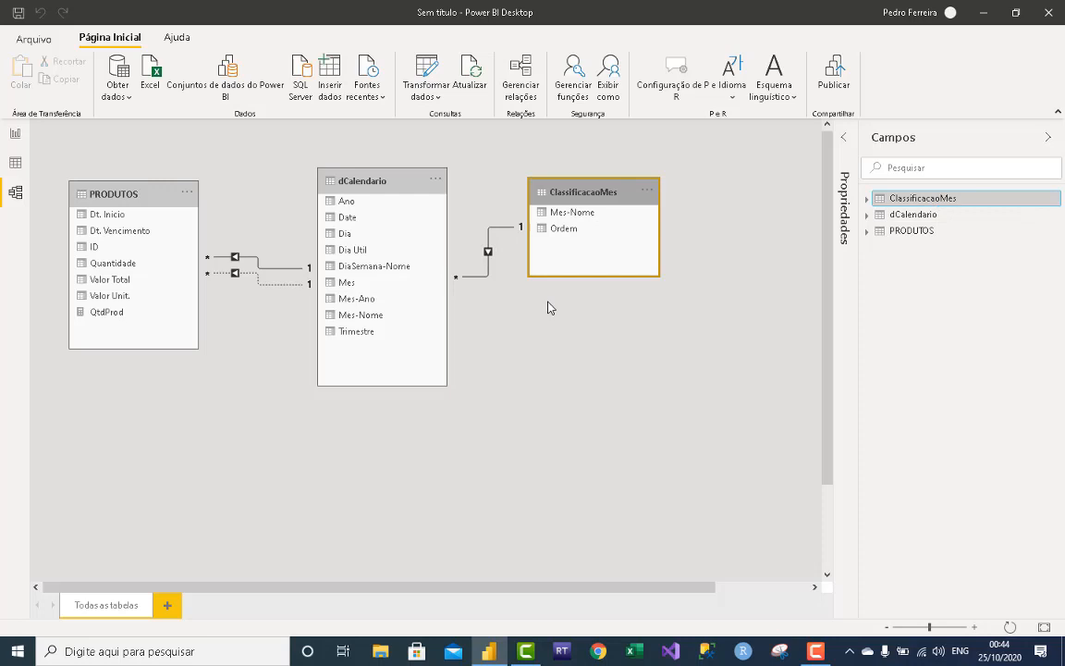
pyautogui.click(15, 164)
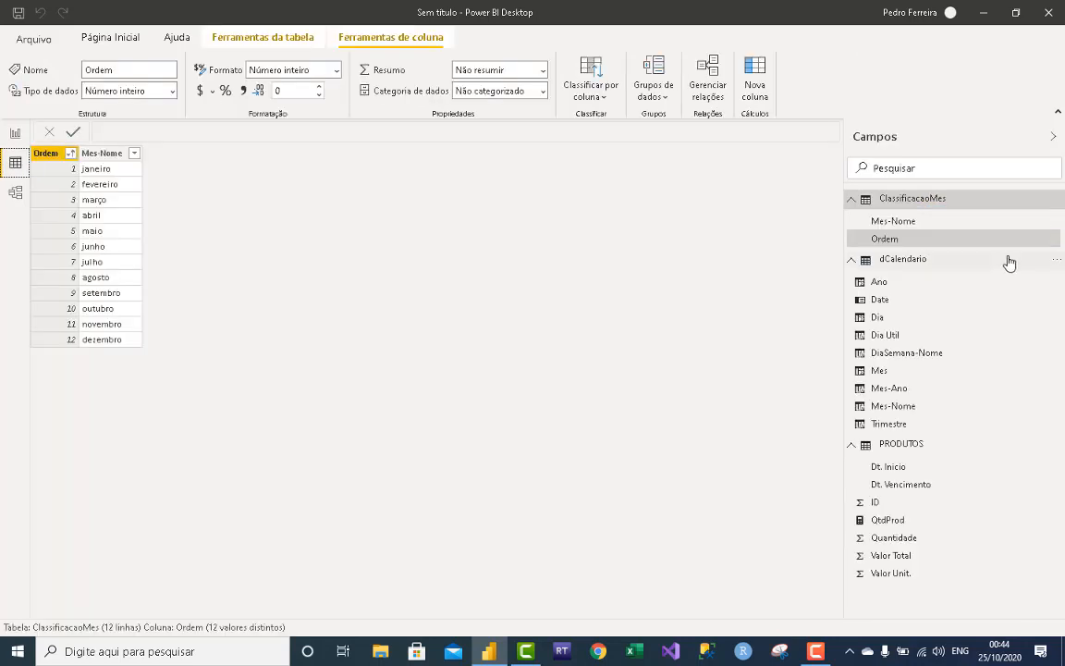
pyautogui.click(902, 197)
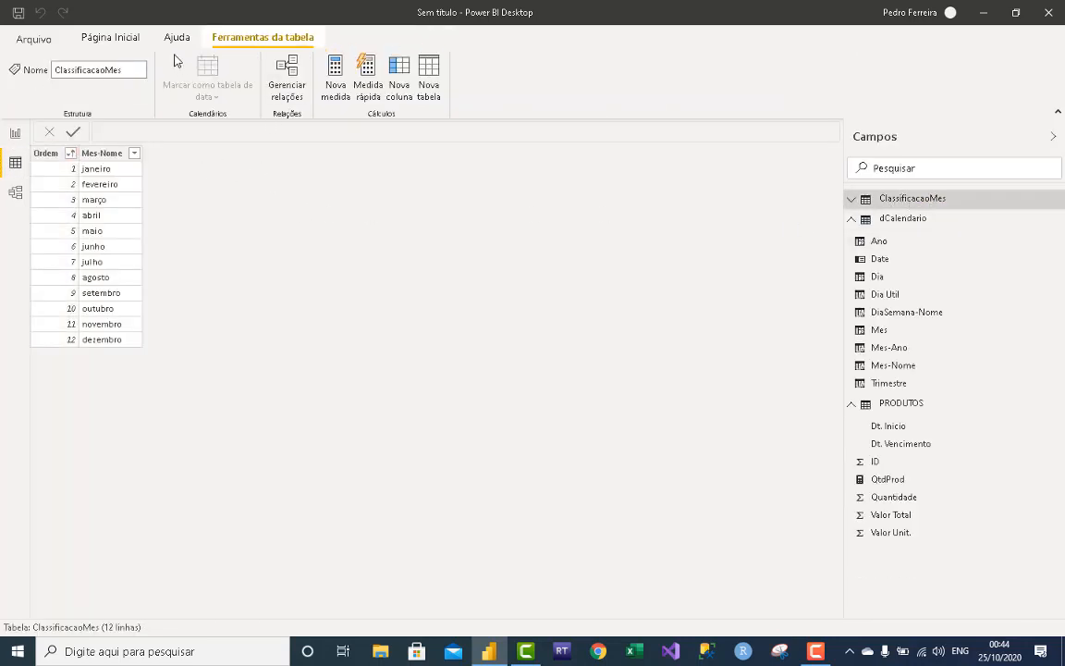
pyautogui.click(130, 40)
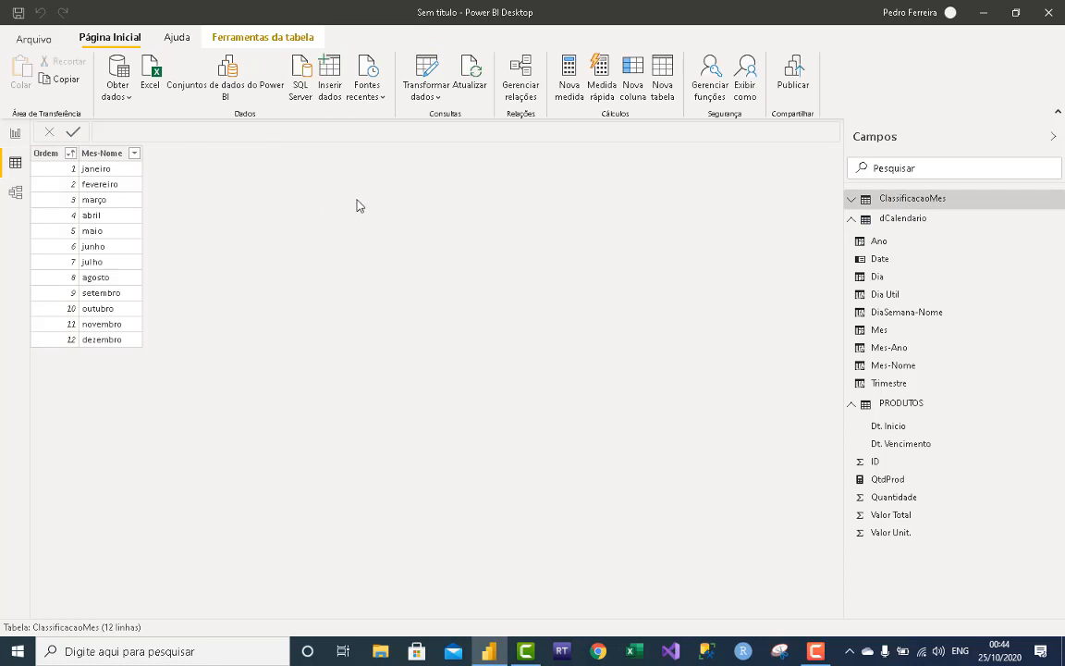
pyautogui.click(852, 199)
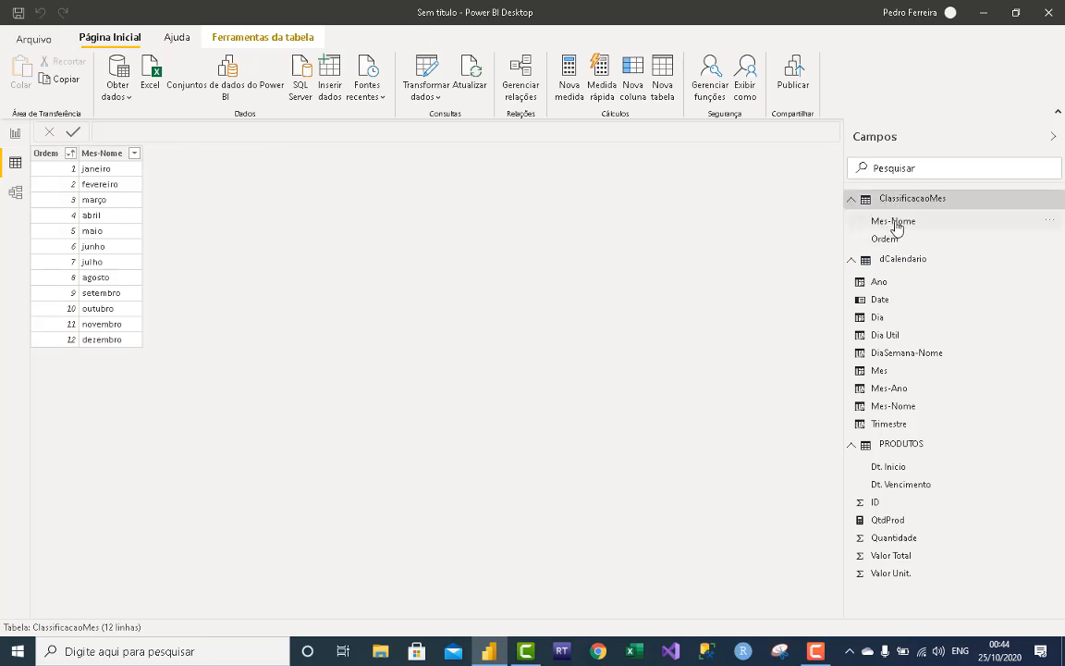
pyautogui.click(890, 222)
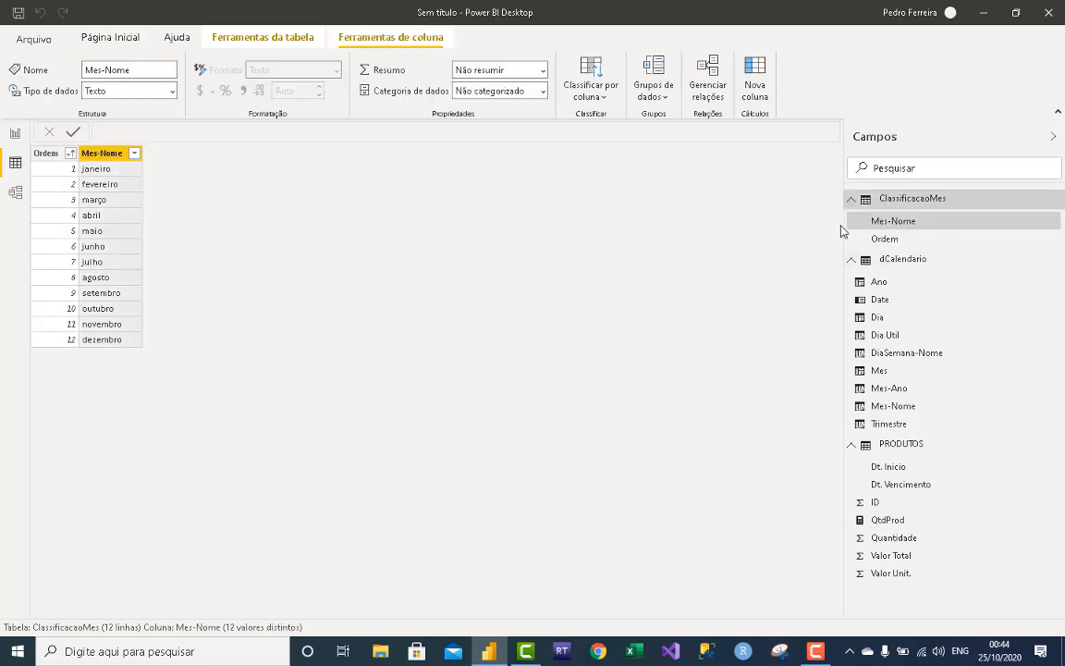
pyautogui.click(607, 104)
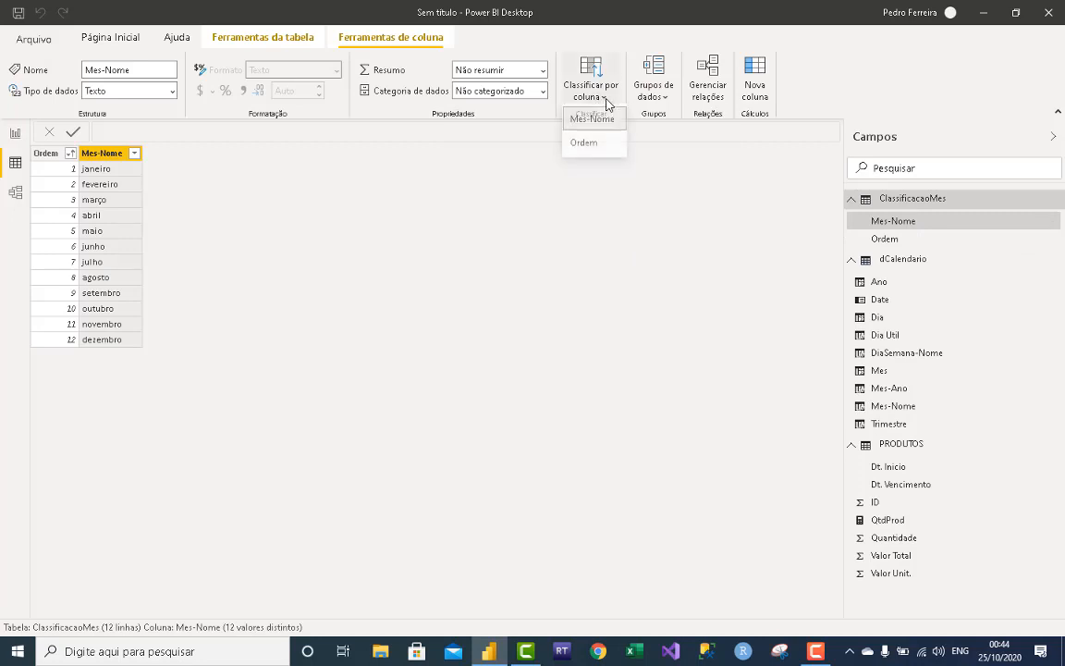
pyautogui.click(591, 148)
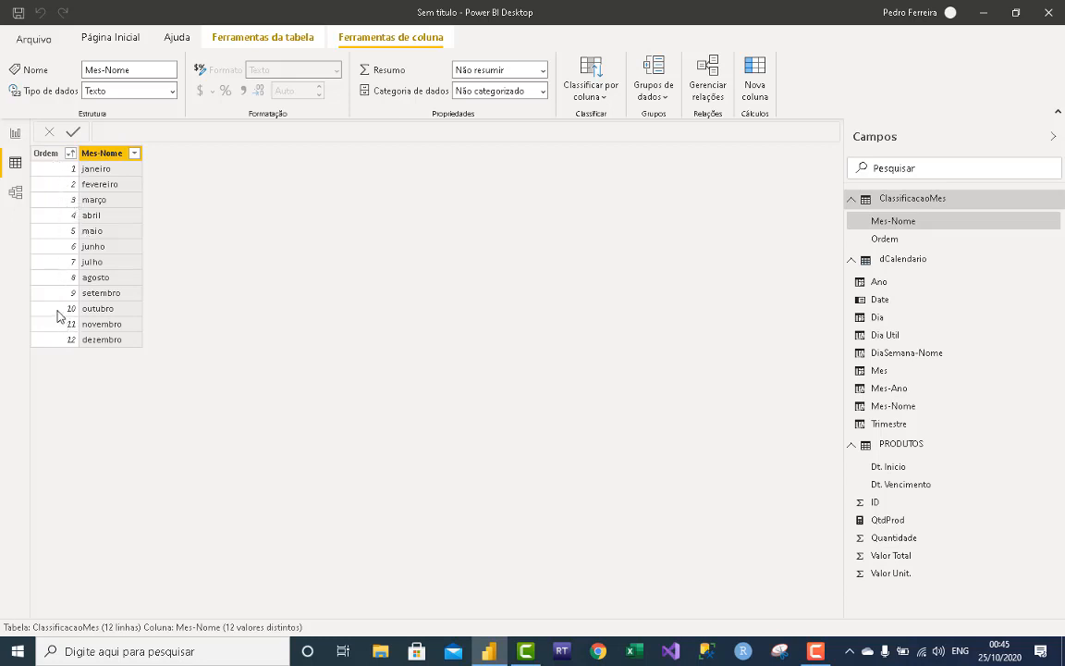
# Replace the column chart's axis field with Mes-Nome from ClassificacaoMes, removing the dCalendario Mes-Nome field.
pyautogui.click(14, 135)
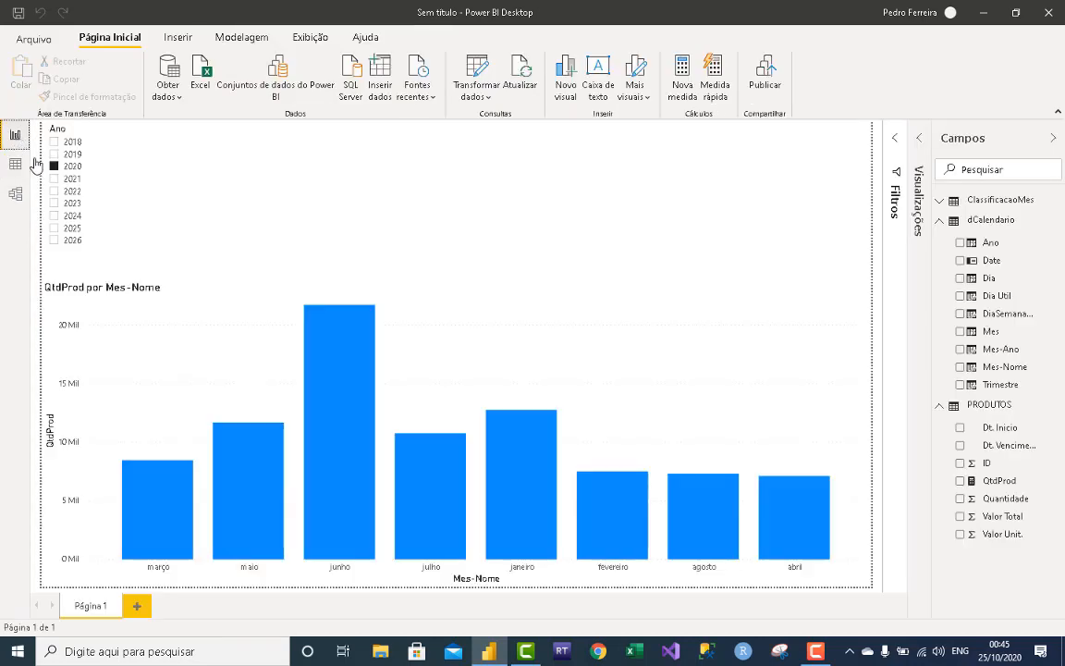
pyautogui.click(921, 138)
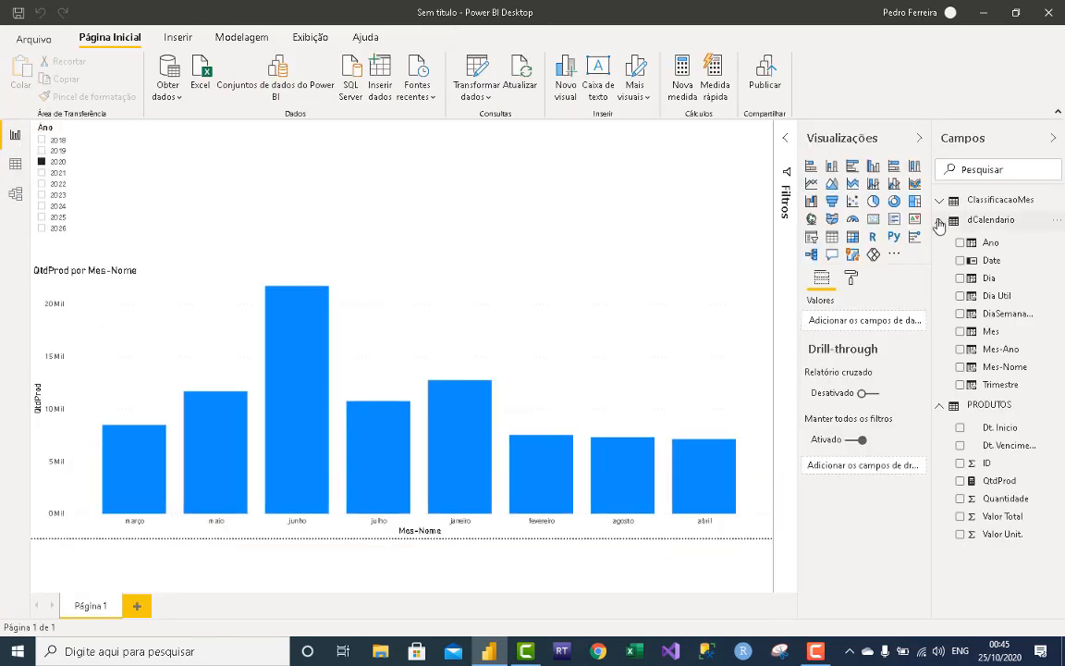
pyautogui.click(596, 328)
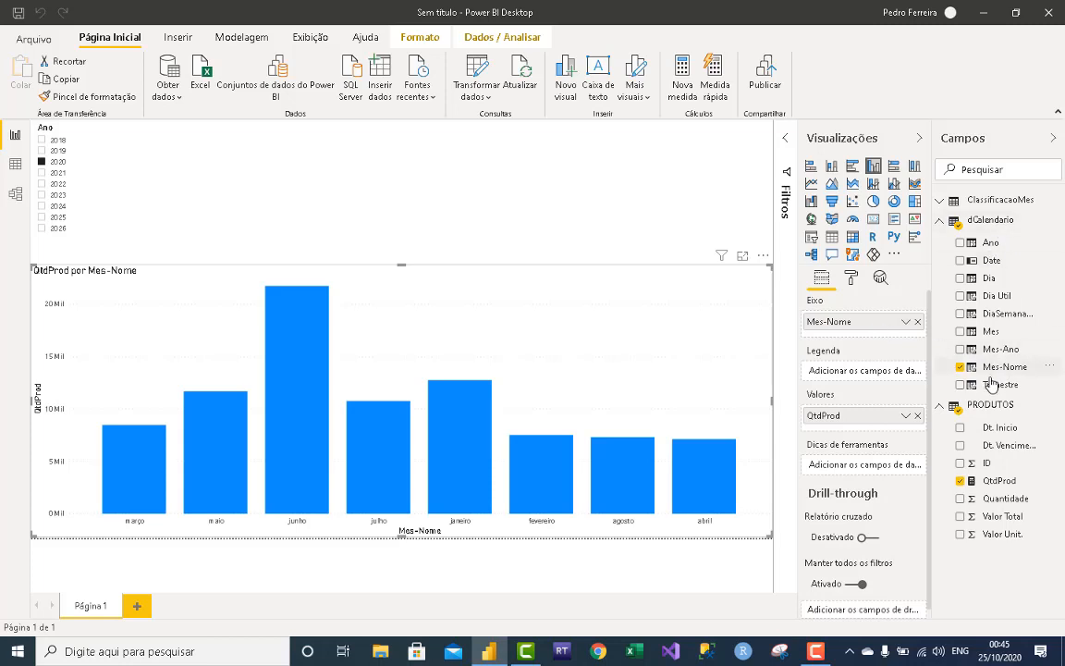
pyautogui.click(938, 203)
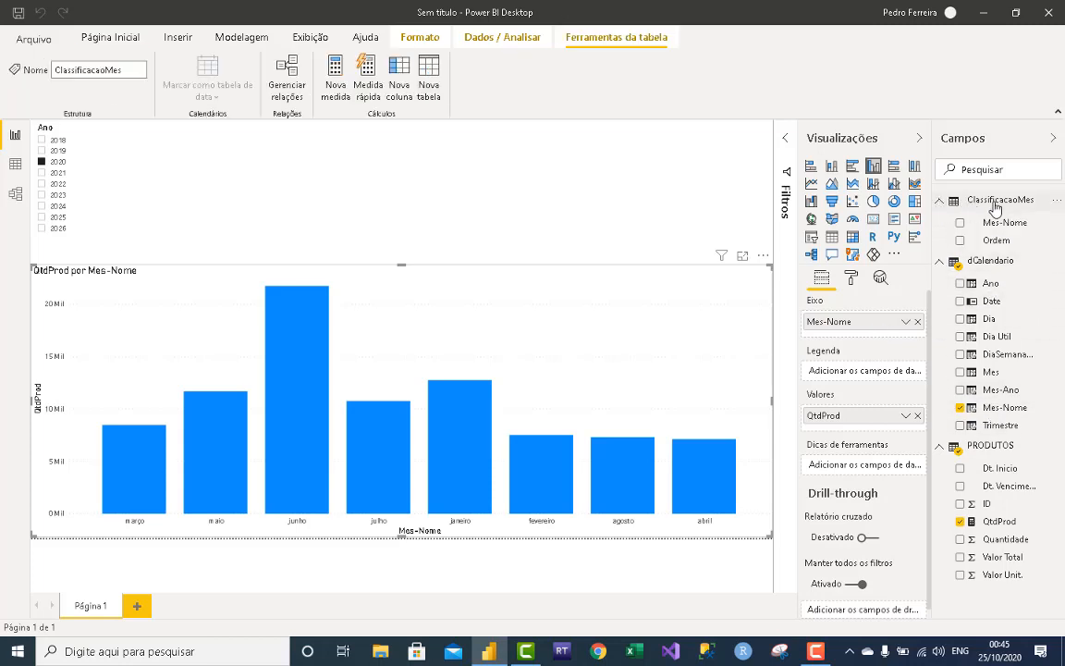
pyautogui.moveTo(991, 222); pyautogui.dragTo(895, 352)
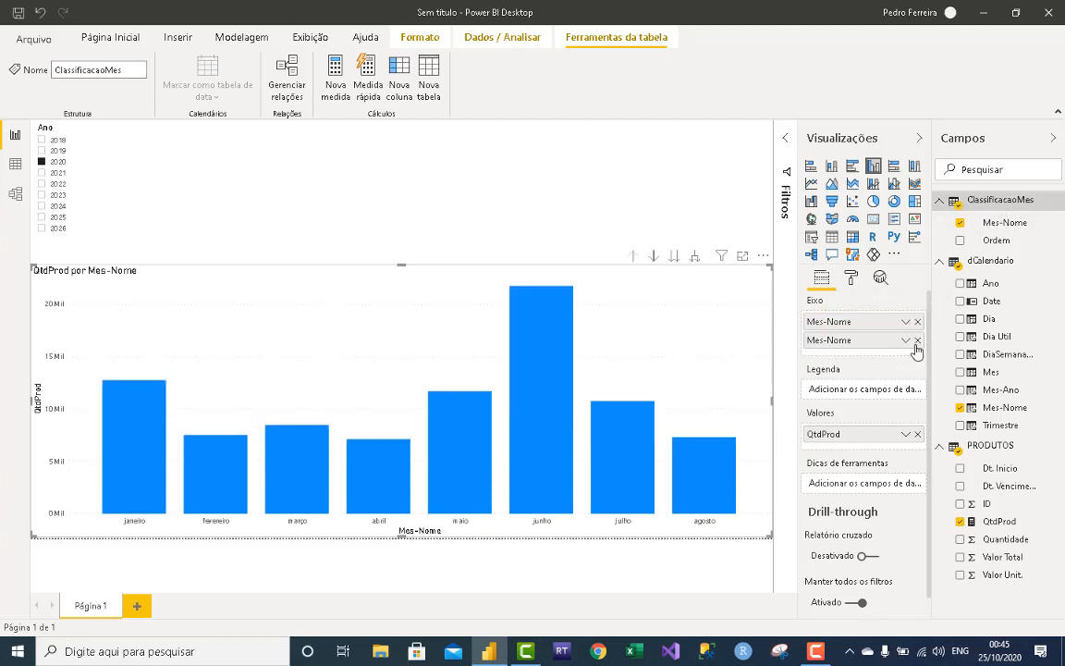
pyautogui.click(916, 341)
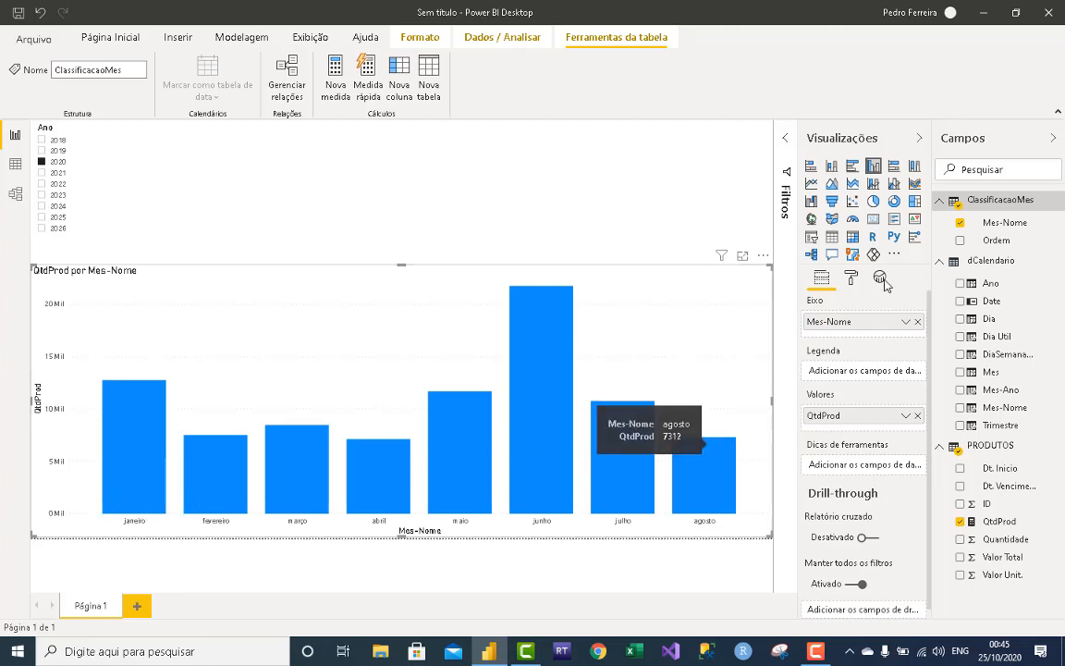
# Sort the QtdProd column chart by Mes-Nome in ascending order.
pyautogui.click(762, 256)
pyautogui.moveTo(782, 370)
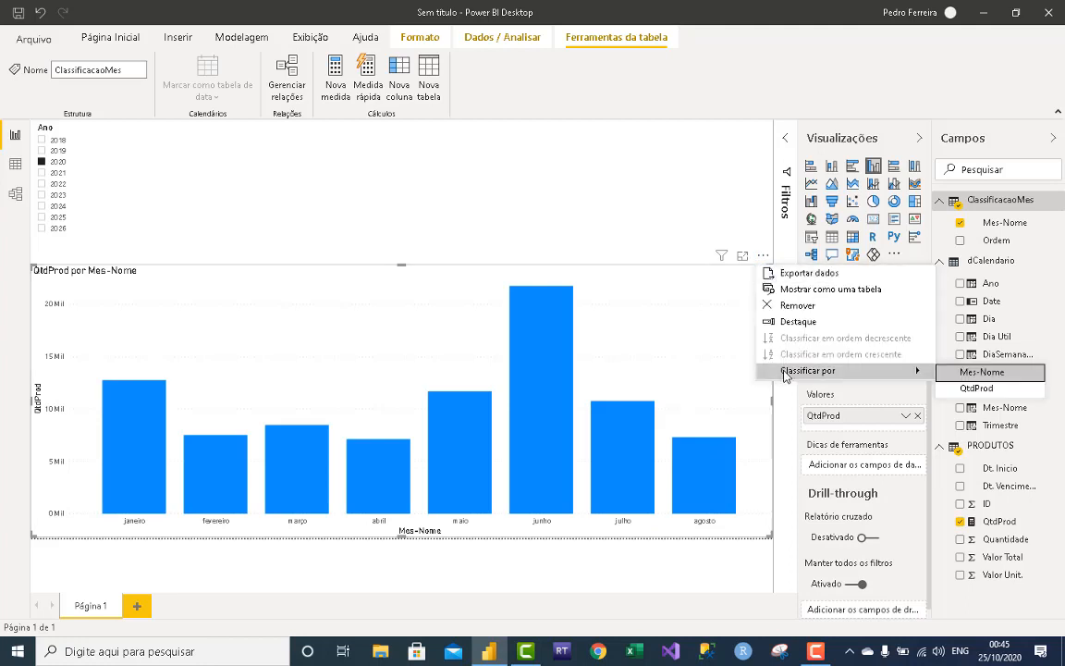
pyautogui.click(980, 371)
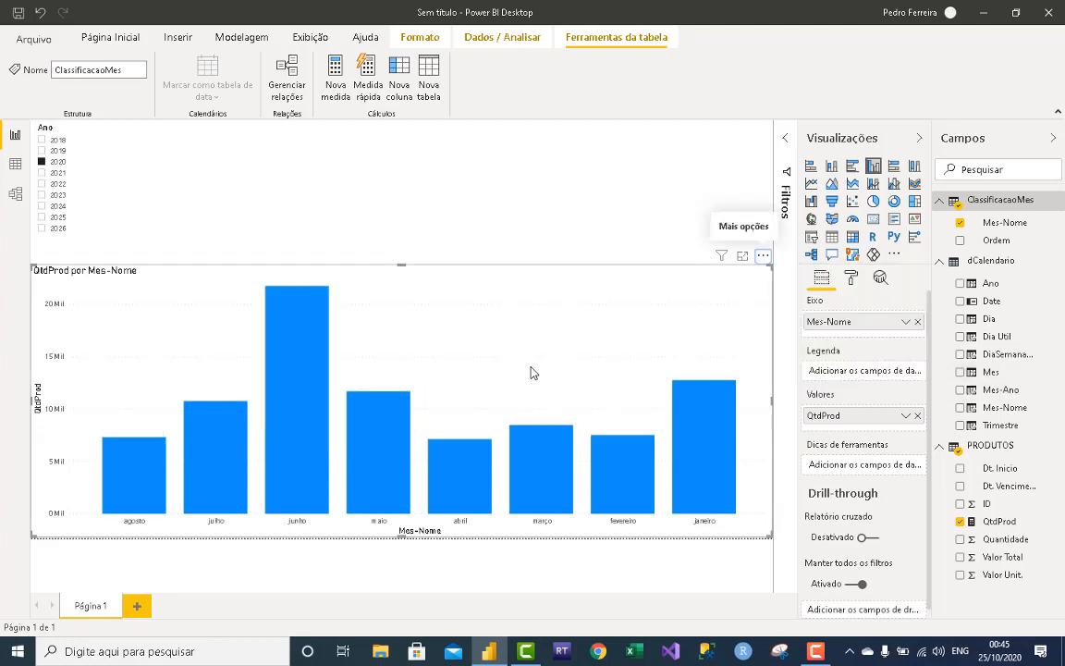
pyautogui.click(763, 258)
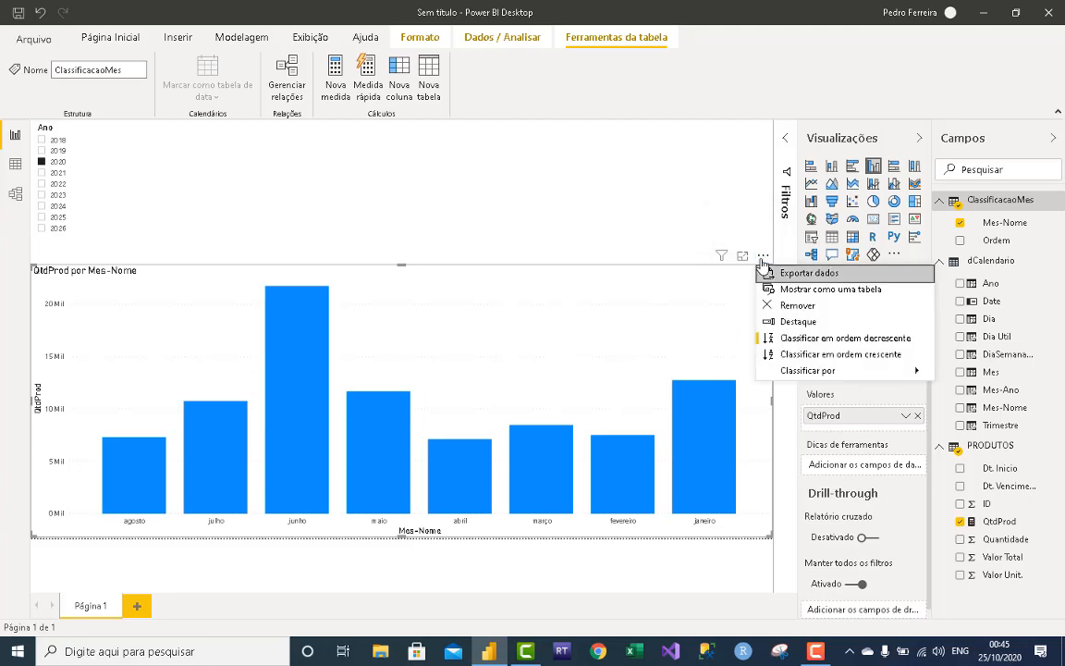
pyautogui.click(777, 363)
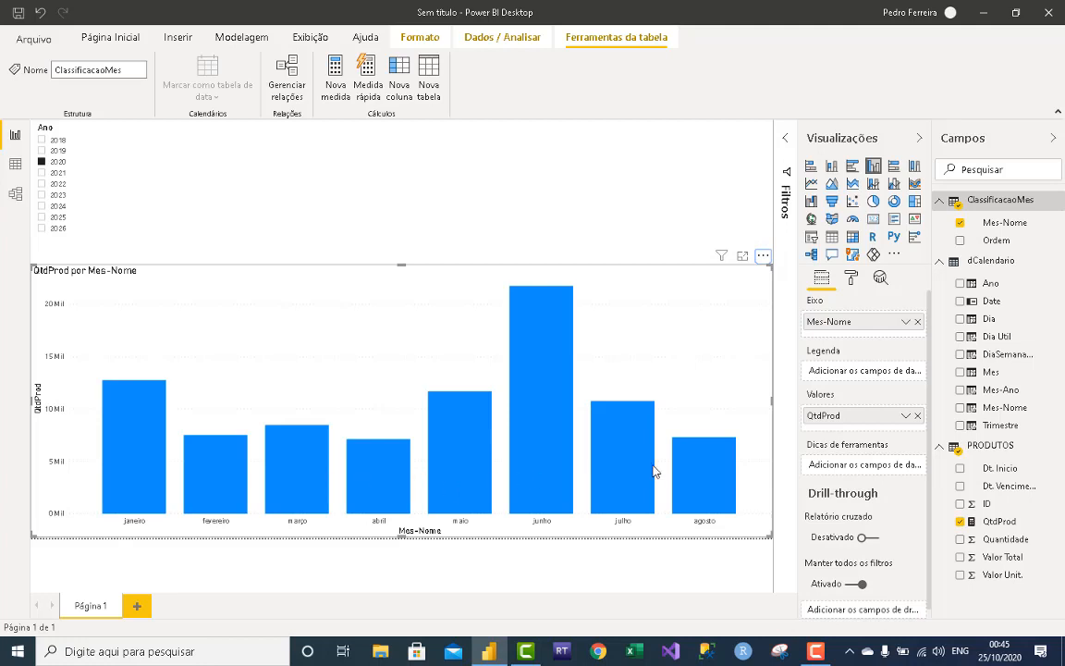
# Filter the chart with the Ano slicer by 2018 and by 2019 to check the month order.
pyautogui.click(58, 140)
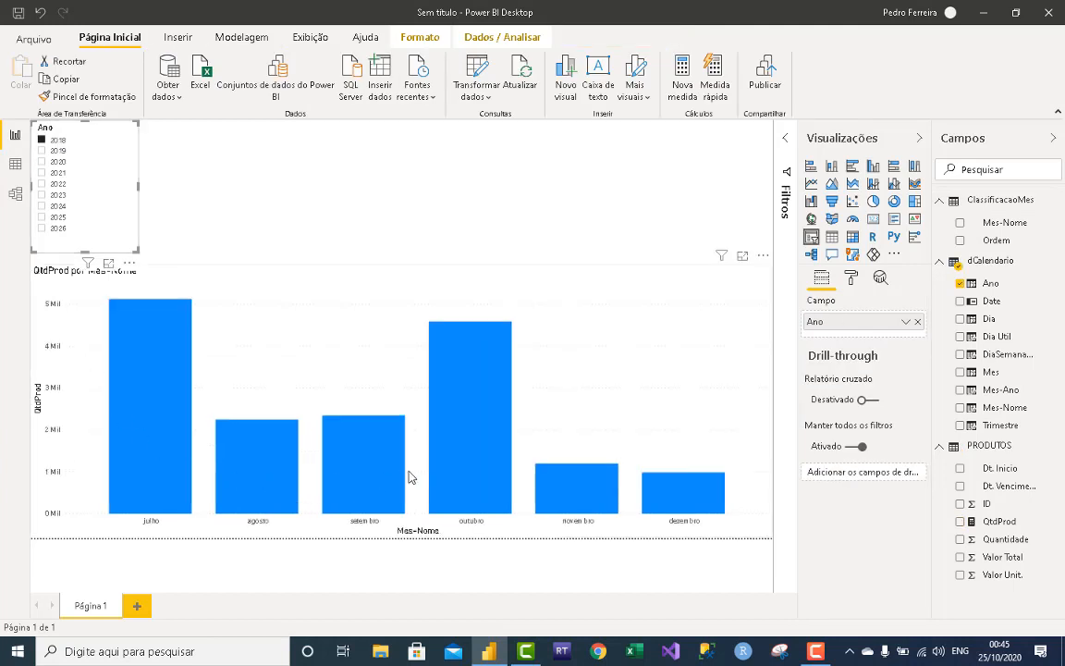
pyautogui.click(52, 151)
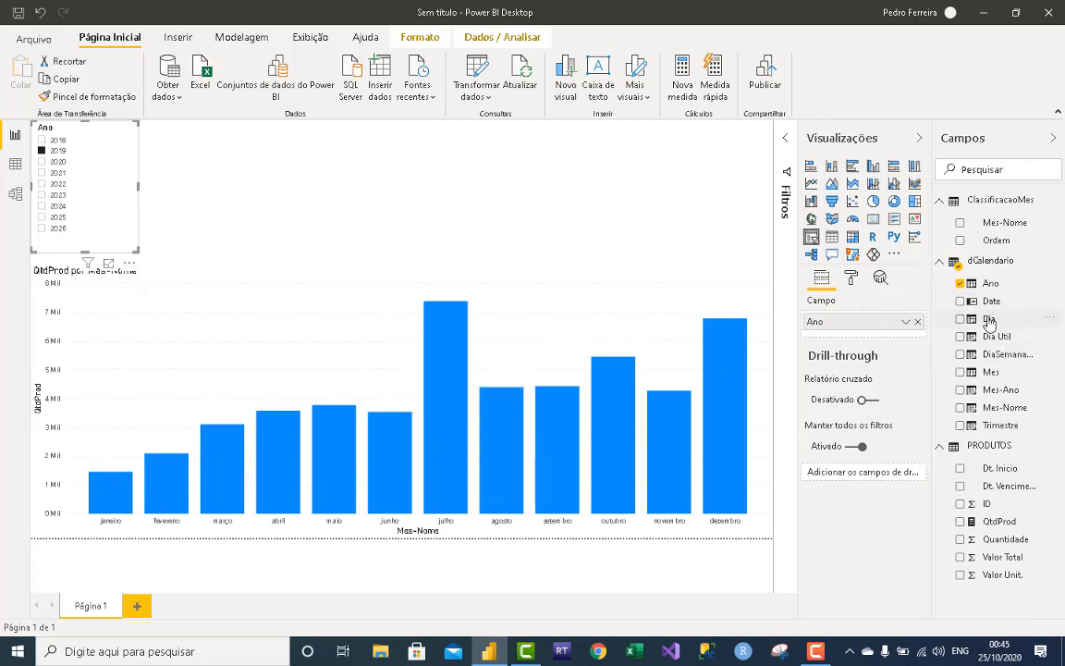
# Add the DiaSemana-Nome field from dCalendario to the Ano slicer below the year level.
pyautogui.click(941, 202)
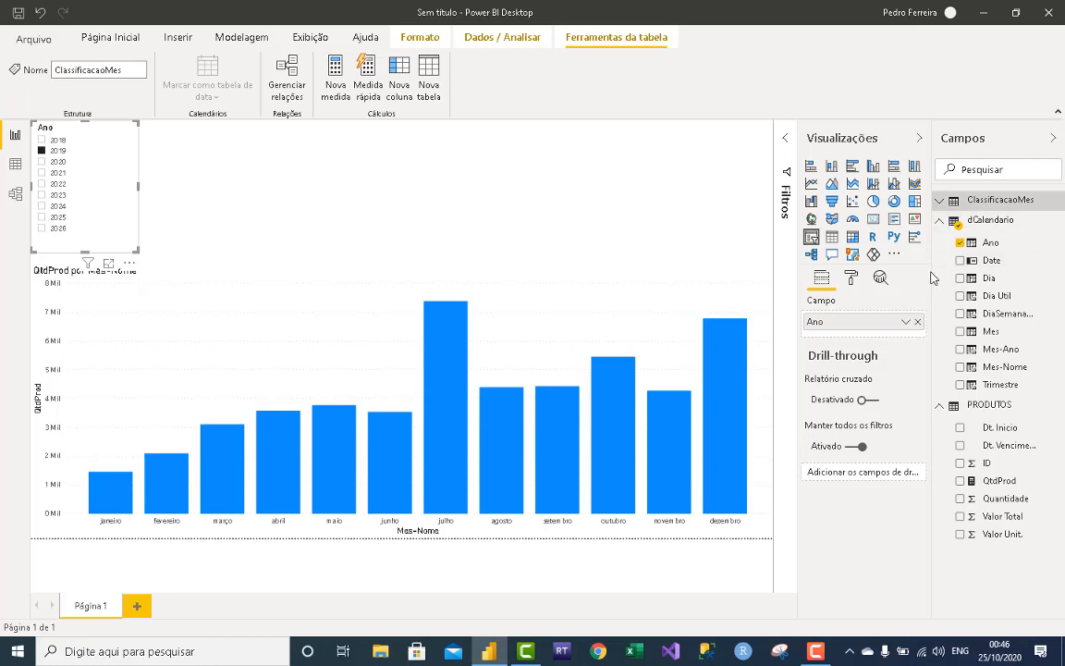
pyautogui.moveTo(933, 274); pyautogui.dragTo(897, 278)
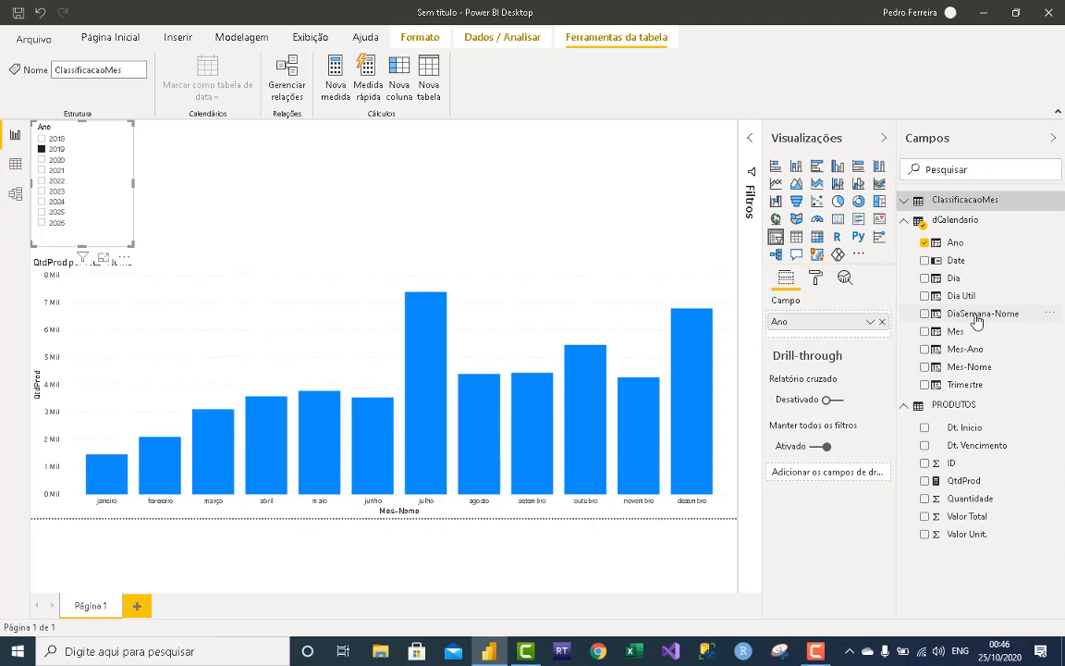
pyautogui.moveTo(977, 319); pyautogui.dragTo(822, 365)
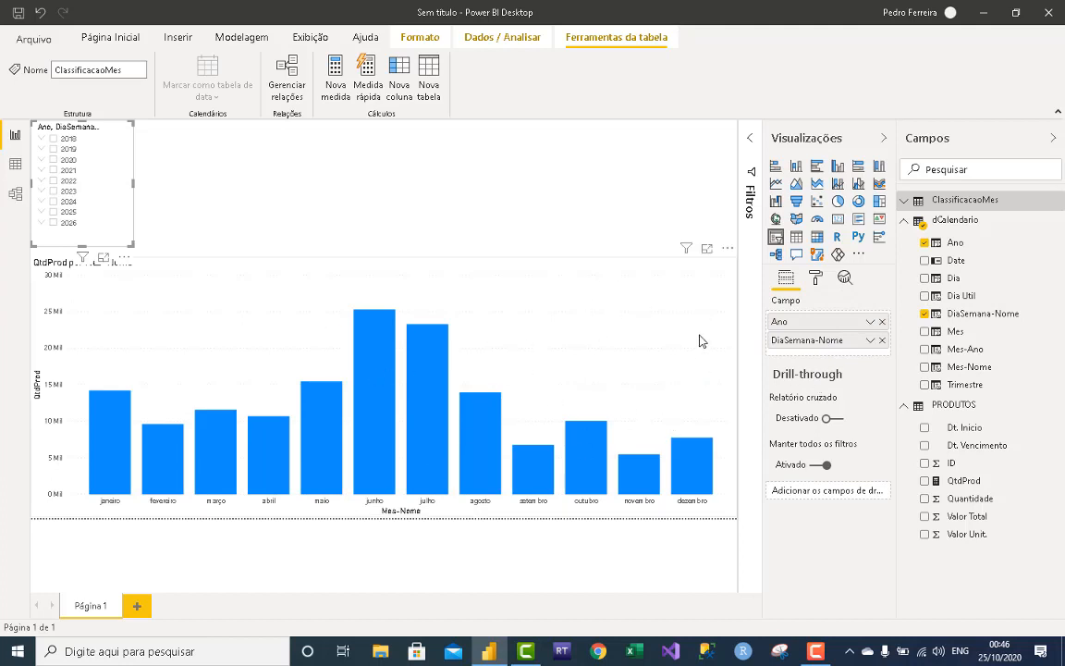
pyautogui.click(266, 208)
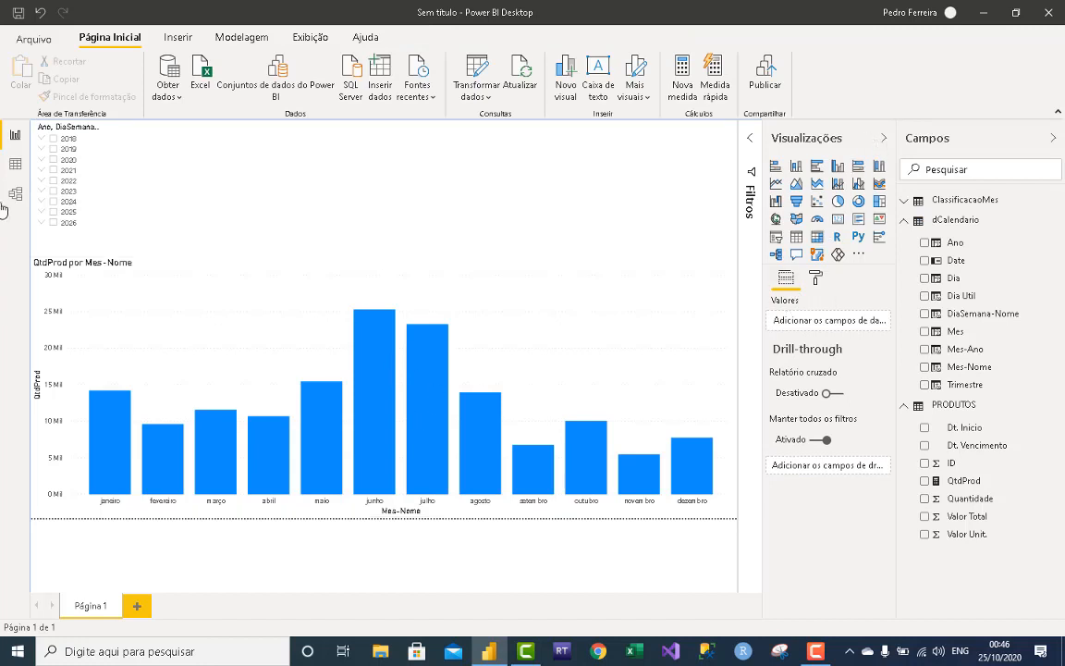
# Open the dCalendario table data and save the report as Video 20 in the YOUTUBE Vídeo 20 folder.
pyautogui.click(19, 170)
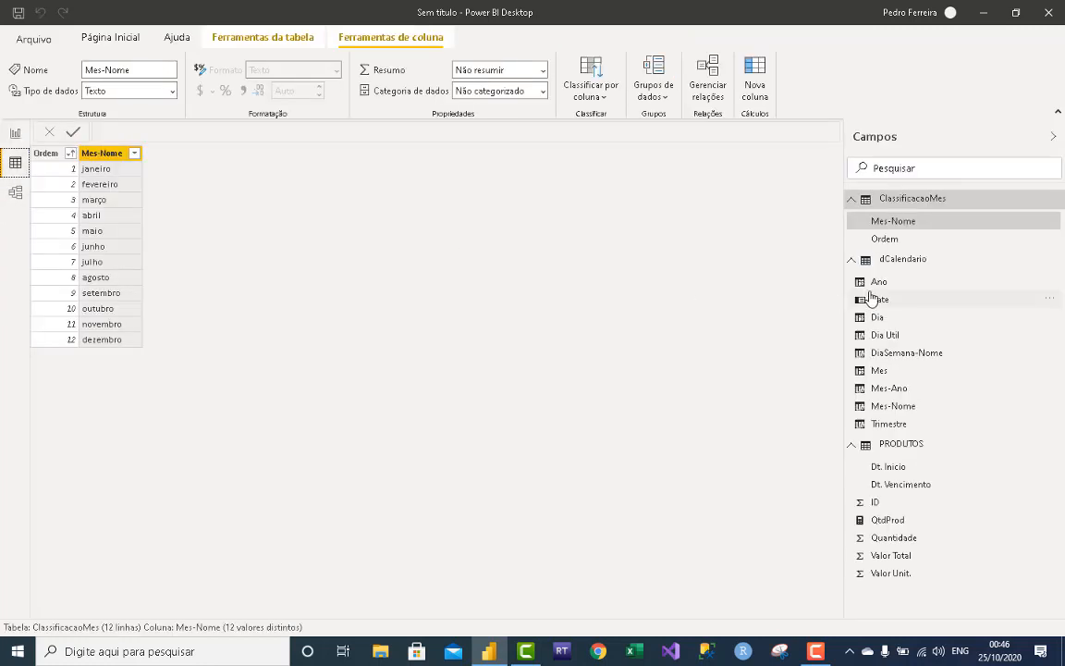
pyautogui.click(904, 261)
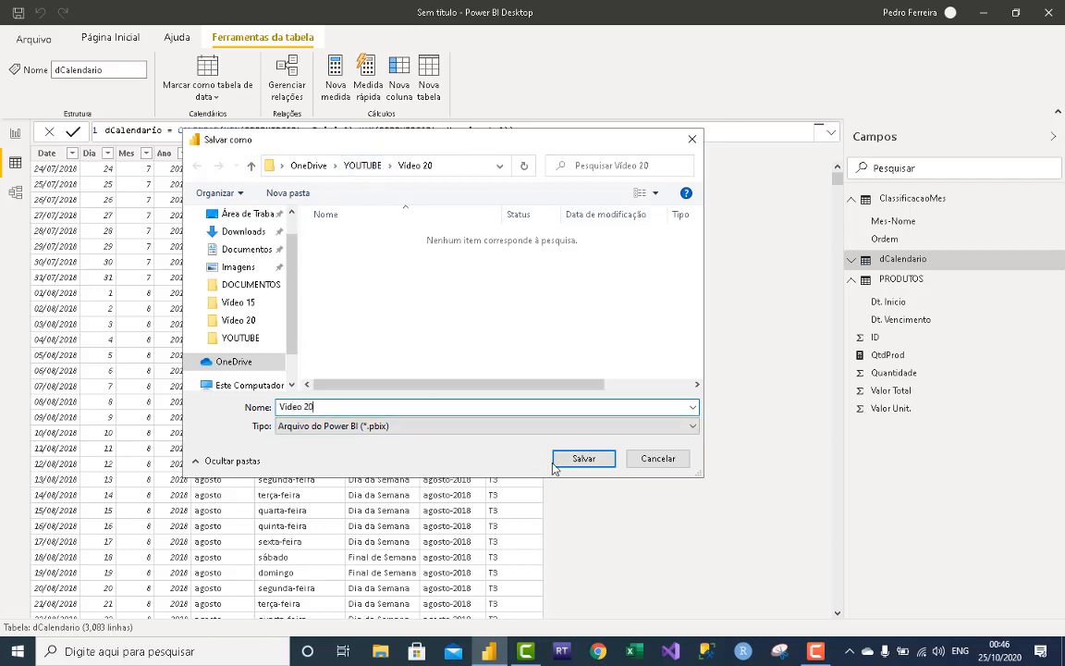
pyautogui.click(583, 461)
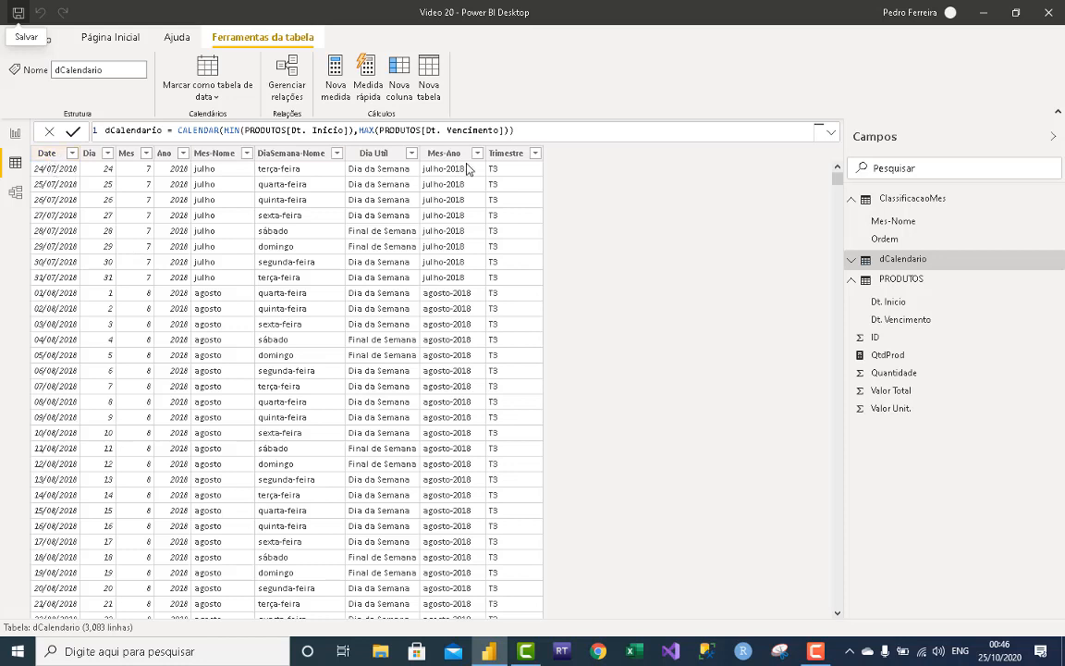
# Review the dCalendario columns Date, Dia, Mes, Ano, Mes-Nome and DiaSemana-Nome with their formulas and rows.
pyautogui.click(45, 154)
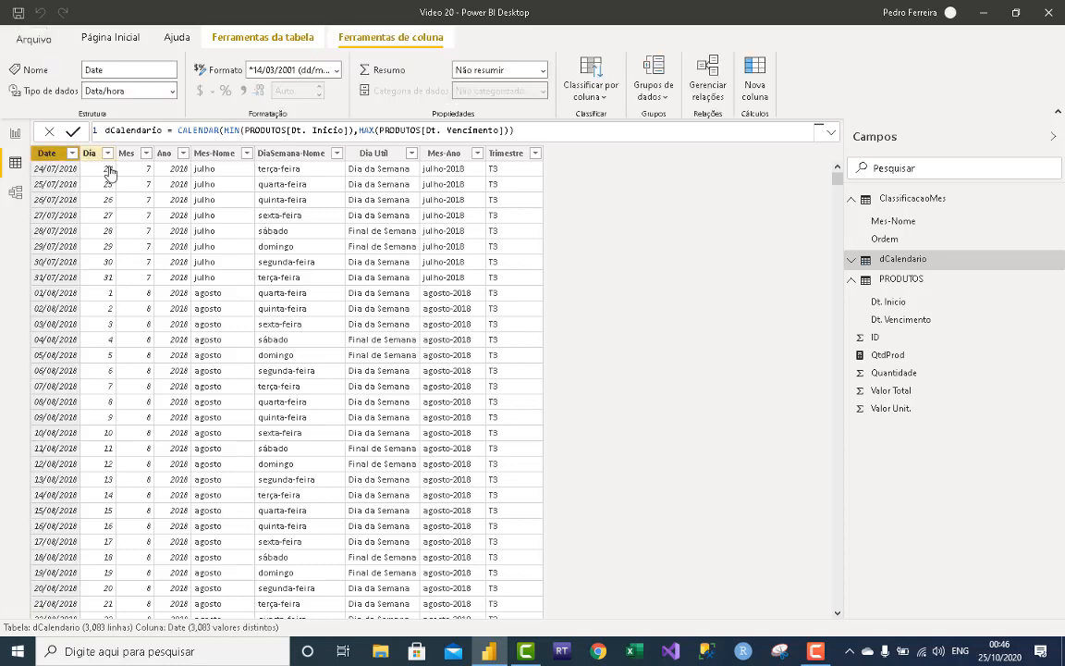
pyautogui.click(93, 153)
pyautogui.click(120, 153)
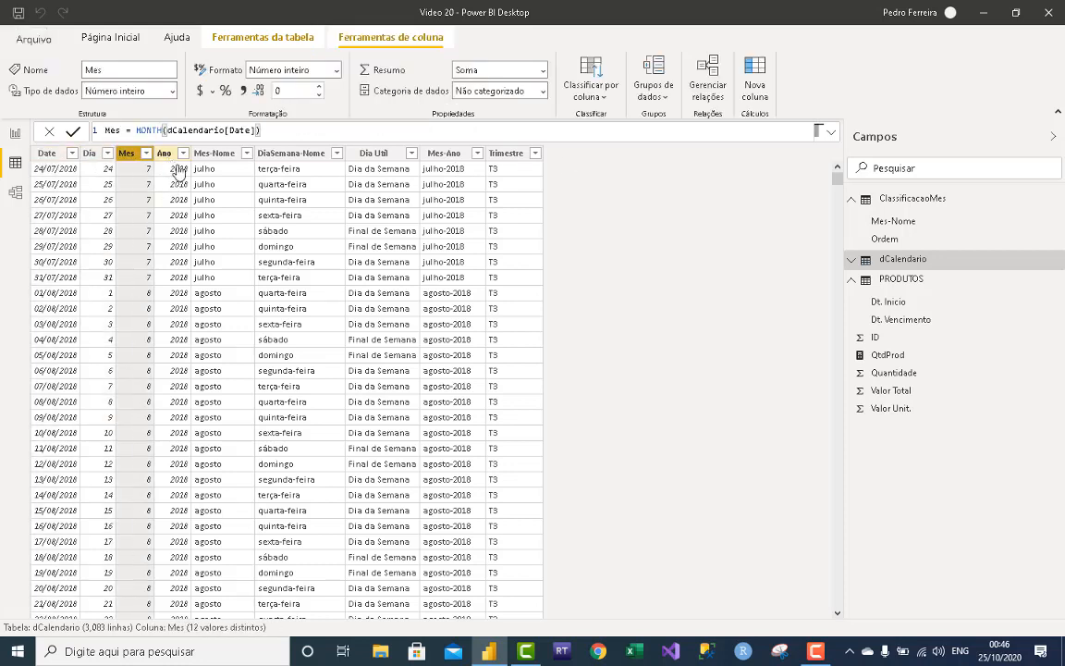
pyautogui.click(162, 153)
pyautogui.click(225, 156)
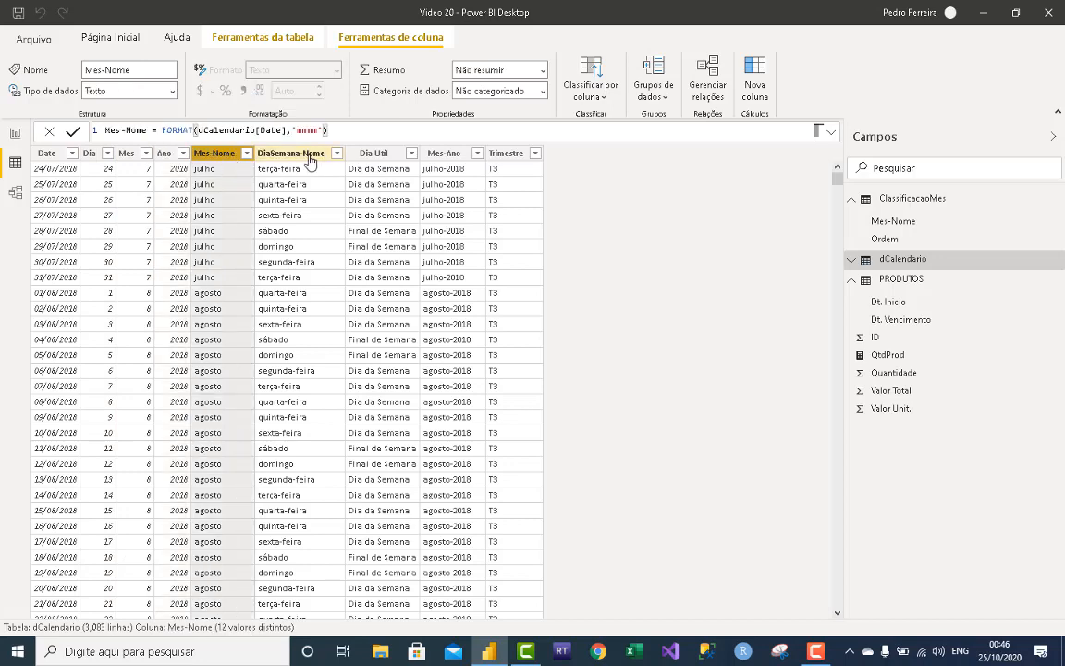
pyautogui.click(289, 154)
pyautogui.scroll(-10, 430, 316)
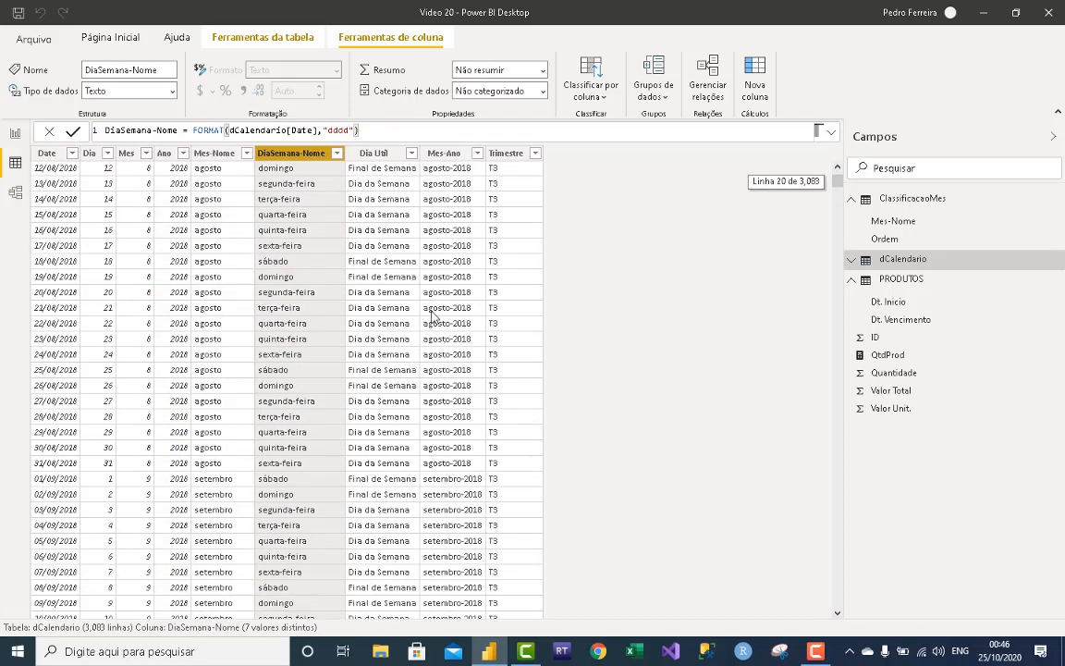
pyautogui.scroll(10, 430, 316)
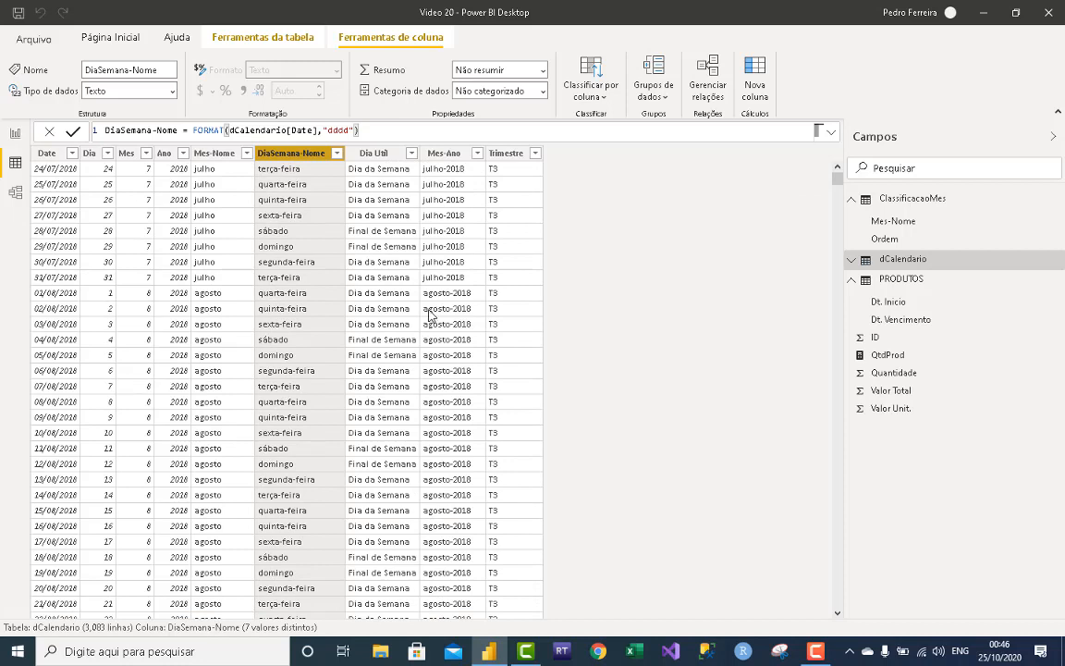